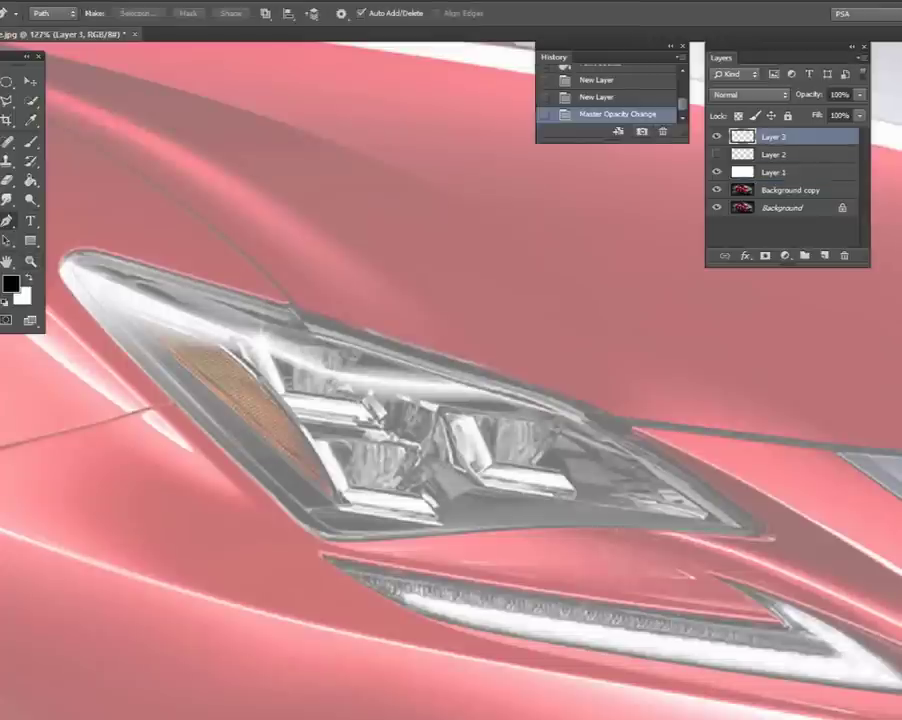
Trace a closed Pen path around the headlight's outline.
left_click(322, 538)
left_click(632, 528)
left_click_drag(477, 533, 477, 537)
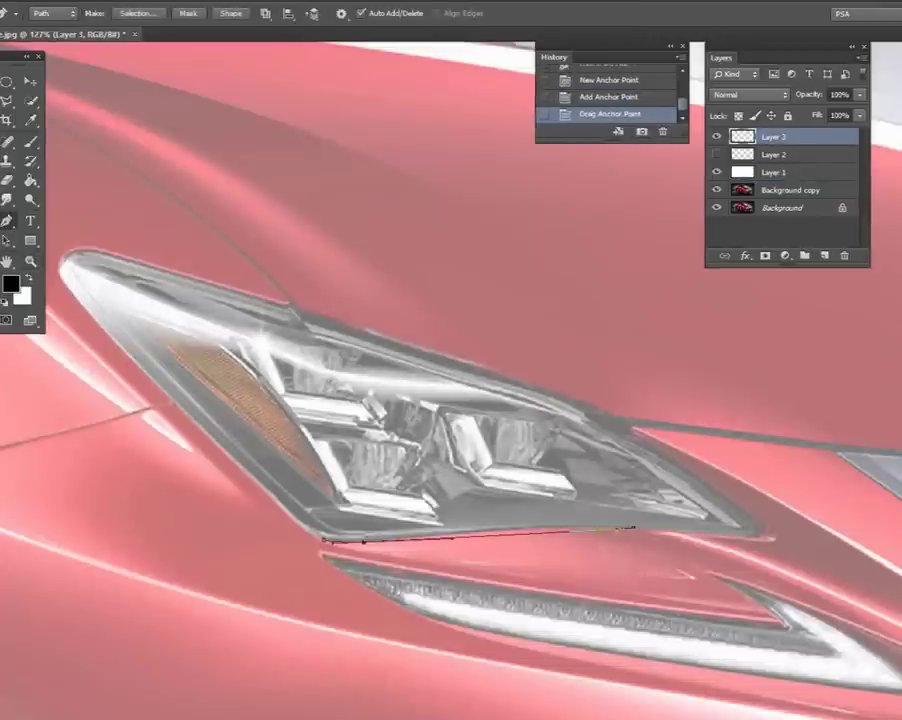
left_click(757, 530)
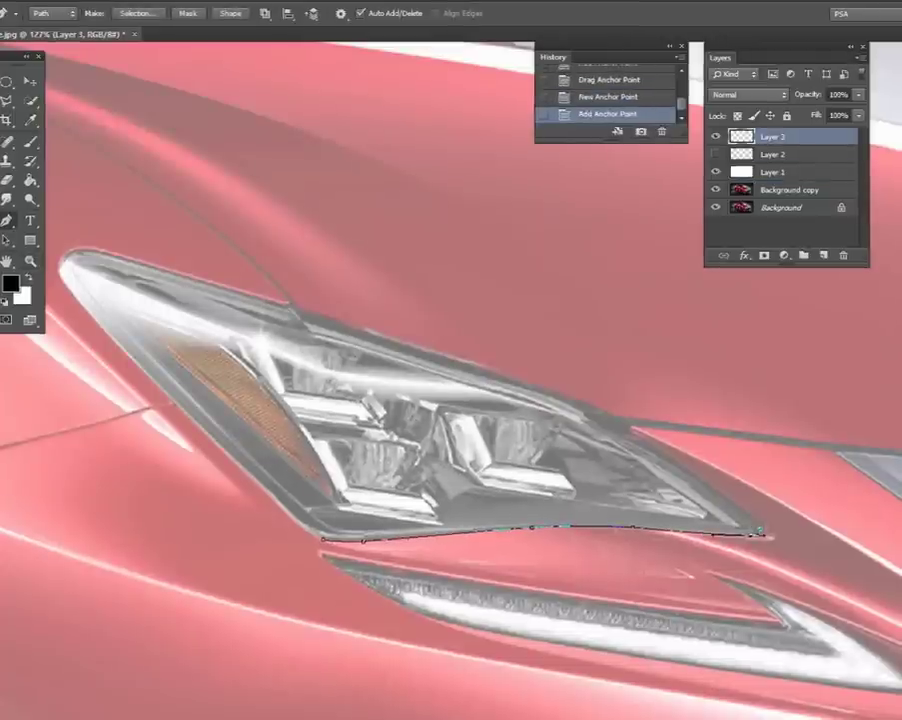
left_click(632, 430)
left_click(300, 318)
left_click(495, 342)
left_click_drag(495, 342, 495, 346)
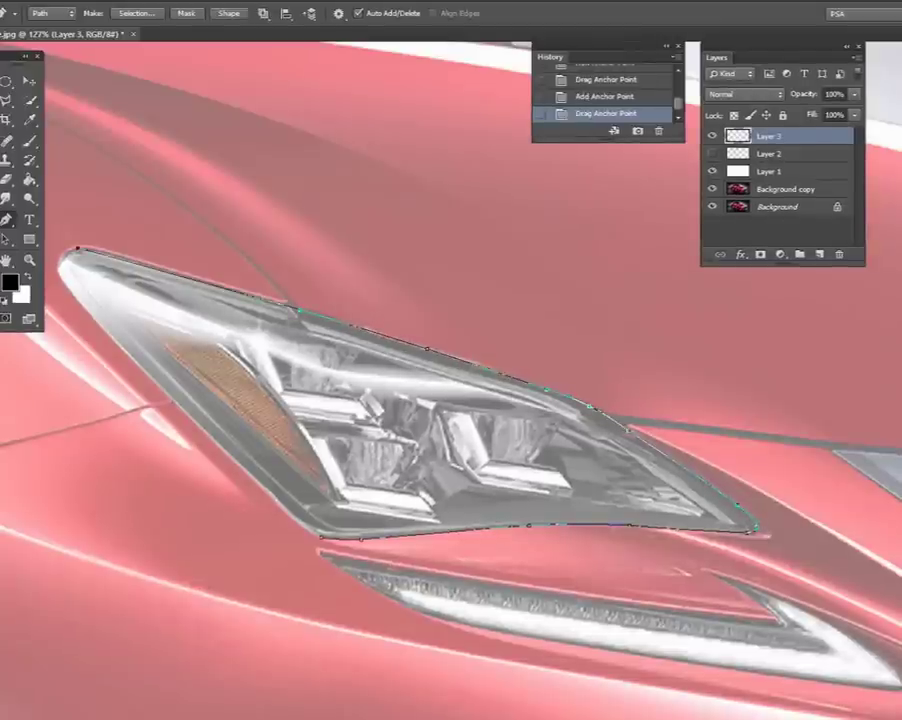
left_click_drag(120, 258, 168, 268)
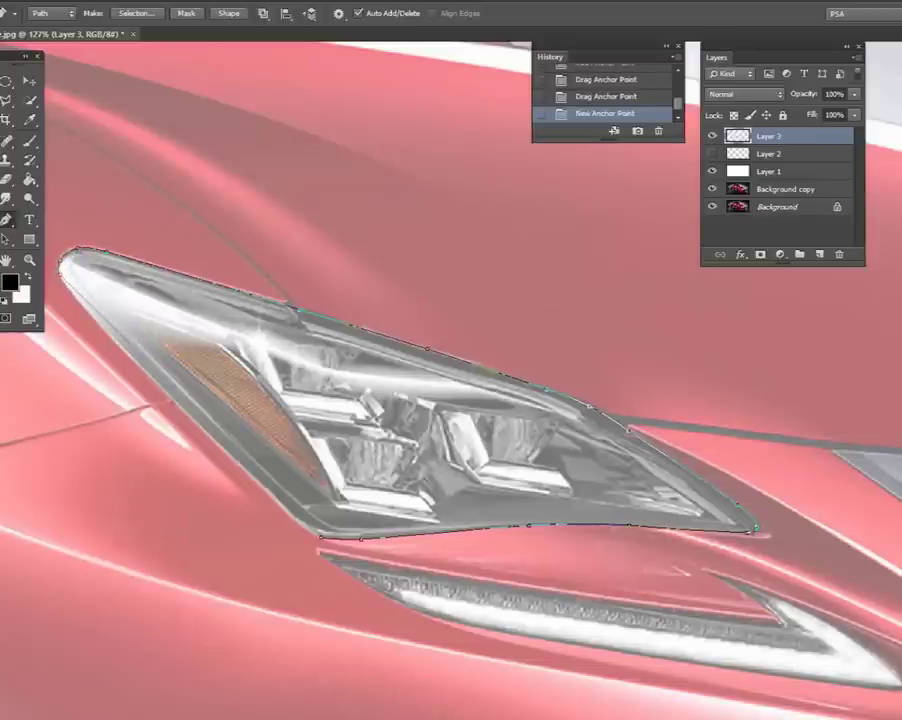
left_click(296, 518)
left_click(115, 341)
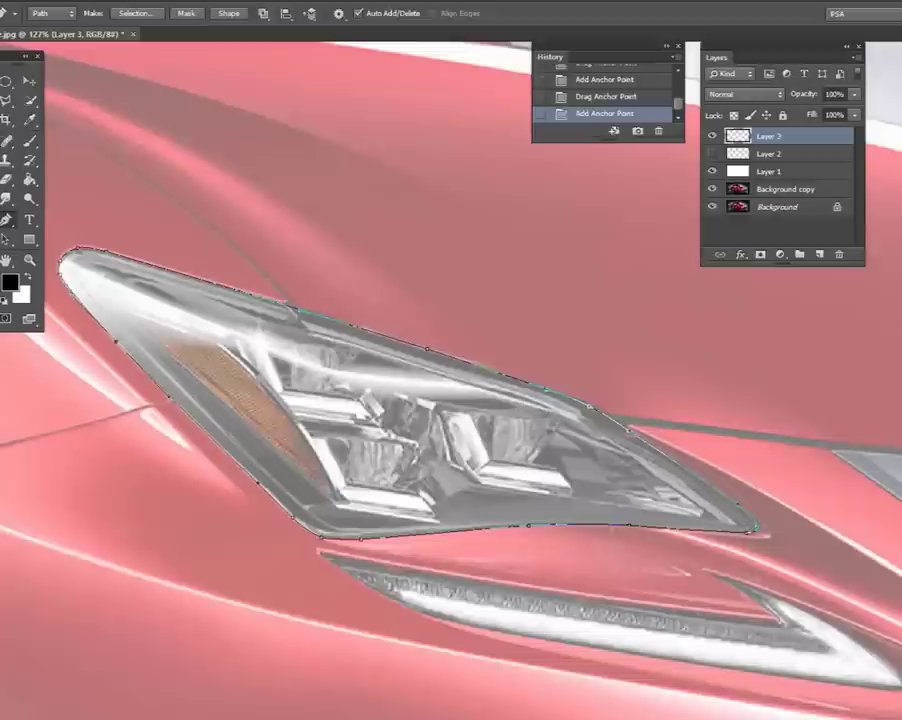
Convert the headlight path to a selection, fill it solid black, and deselect.
right_click(357, 402)
left_click(410, 444)
left_click(518, 198)
key("g")
left_click(400, 420)
key("ctrl+d")
Zoom out and trace a curved Pen path along the fender crease.
key("ctrl+minus")
key("ctrl+minus")
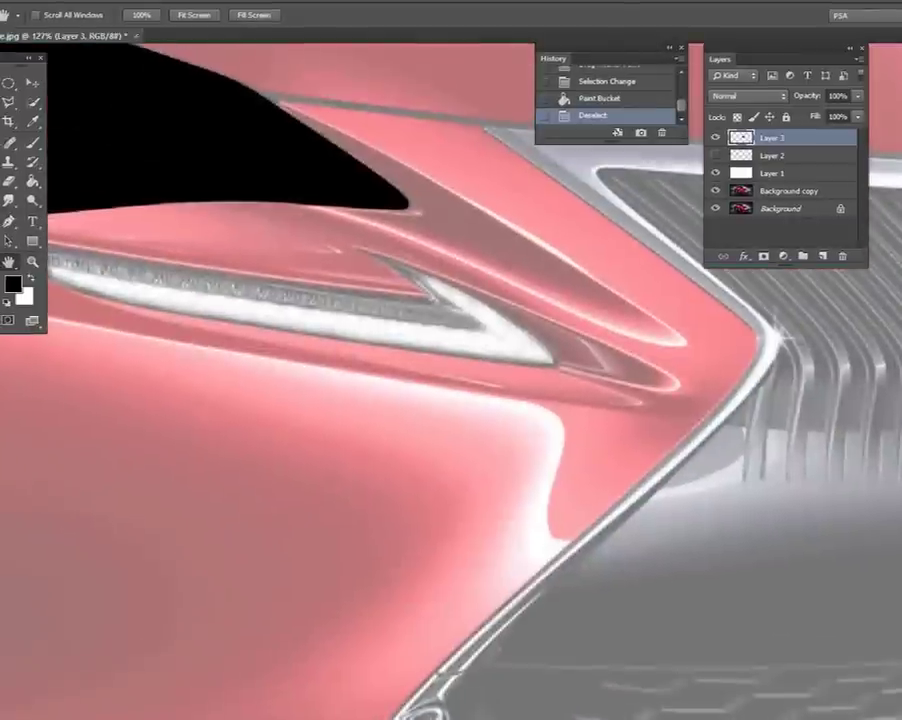
key("p")
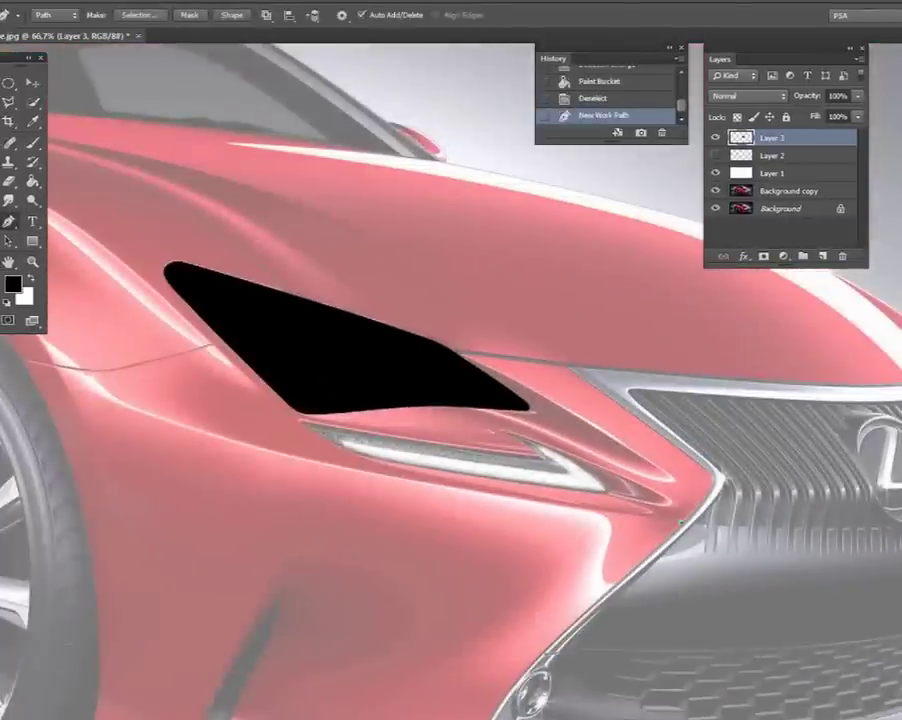
left_click(682, 521)
left_click_drag(330, 465, 180, 432)
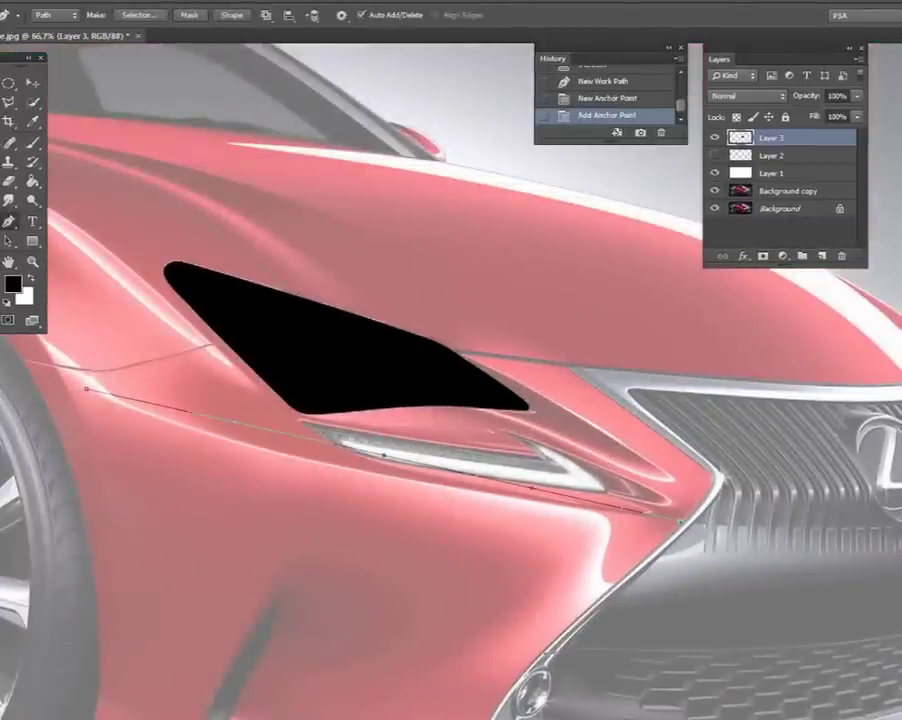
left_click(85, 388)
left_click_drag(410, 450, 430, 420)
Stroke the crease path in black, then delete the path.
right_click(219, 271)
left_click(265, 365)
left_click(541, 229)
right_click(486, 317)
left_click(531, 340)
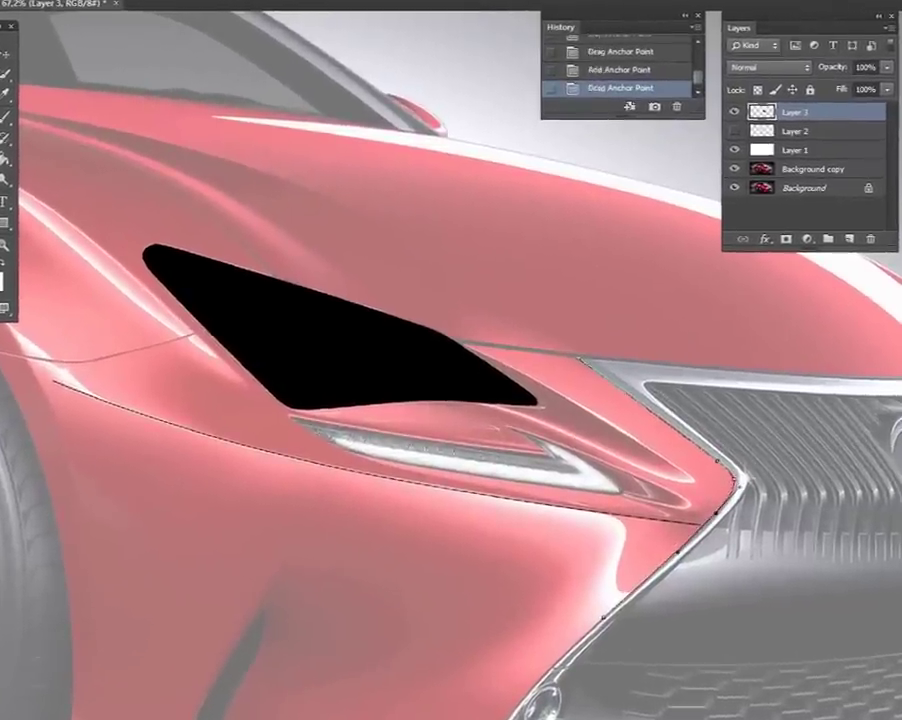
Stroke a black line along the bumper's lower edge, then begin a wheel-arch path.
scroll(450, 360, "down", 3)
left_click(468, 578)
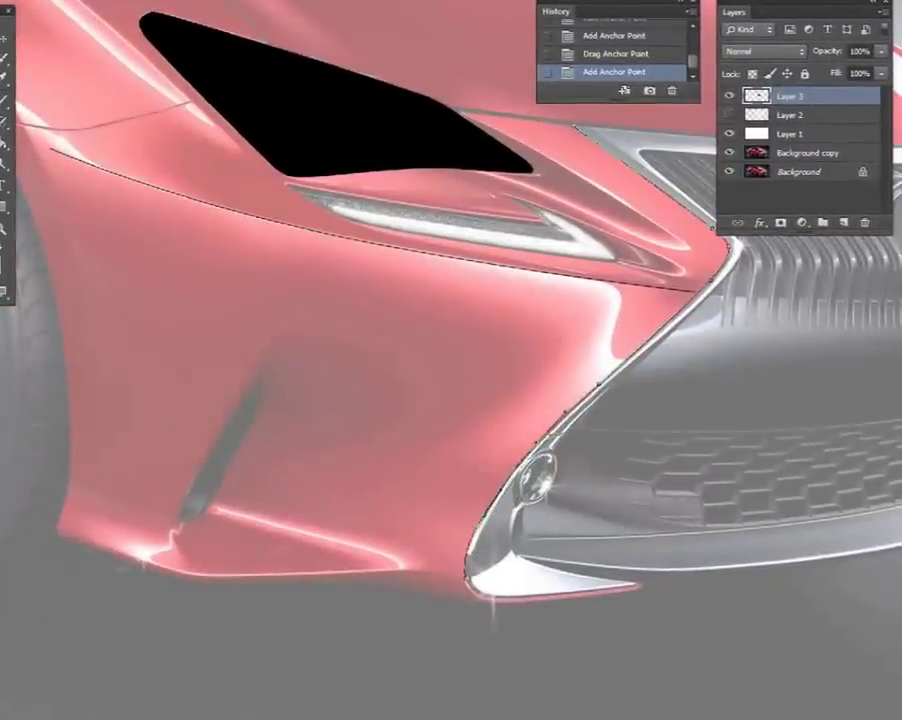
mouse_move(476, 578)
left_mouse_down()
mouse_move(536, 580)
mouse_move(540, 592)
left_mouse_up()
left_click(638, 584)
left_click_drag(600, 584, 600, 592)
right_click(698, 147)
left_click(725, 246)
key("Delete")
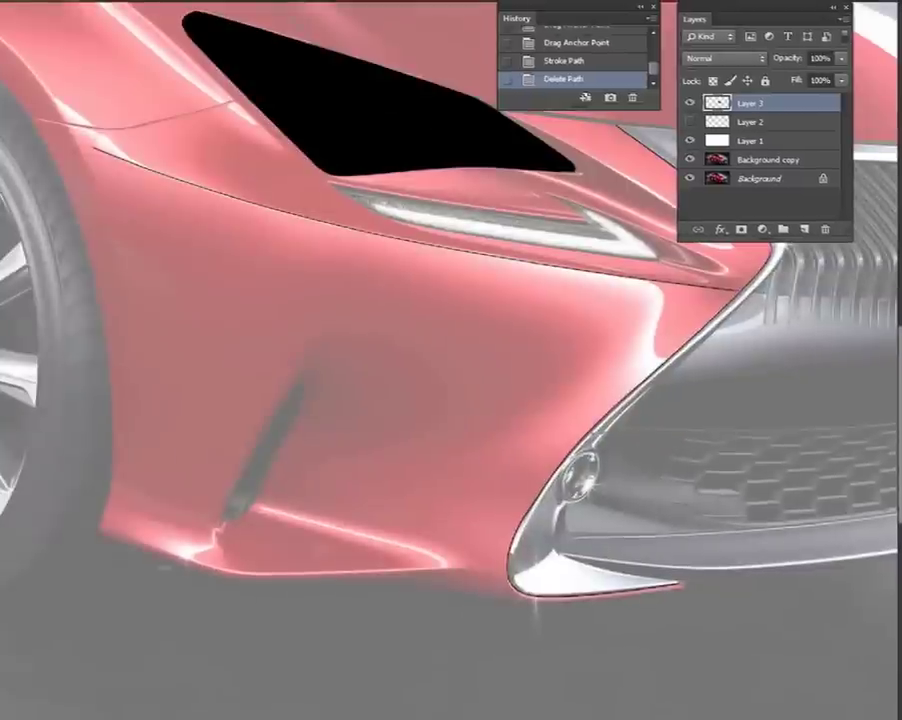
left_click(108, 482)
left_click_drag(68, 260, 75, 285)
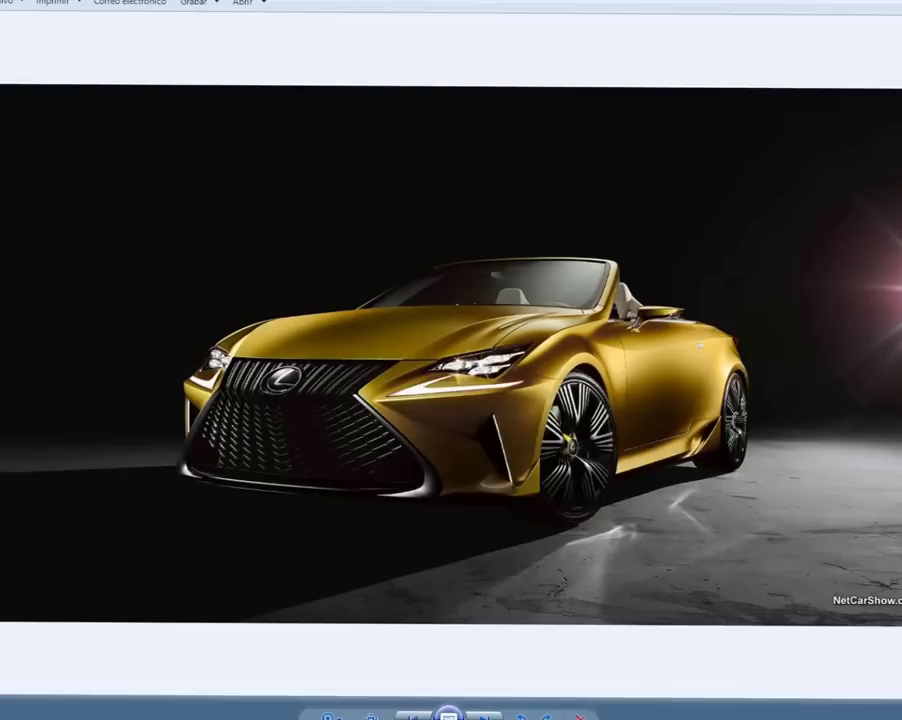
Brush red sketch lines near the headlight and across the bumper.
key("b")
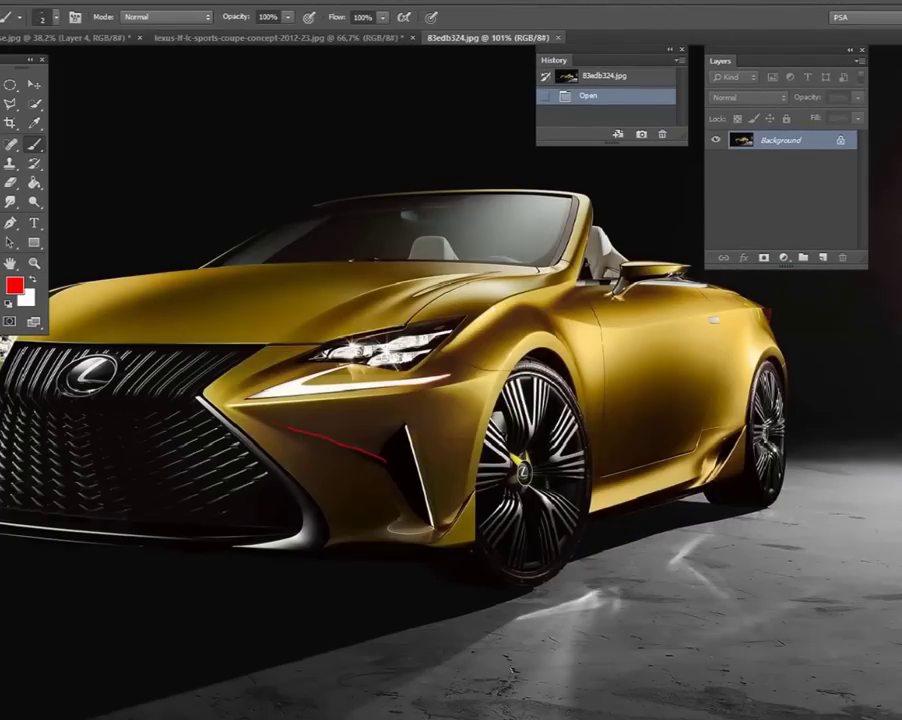
left_click_drag(229, 404, 279, 368)
left_click_drag(240, 410, 385, 460)
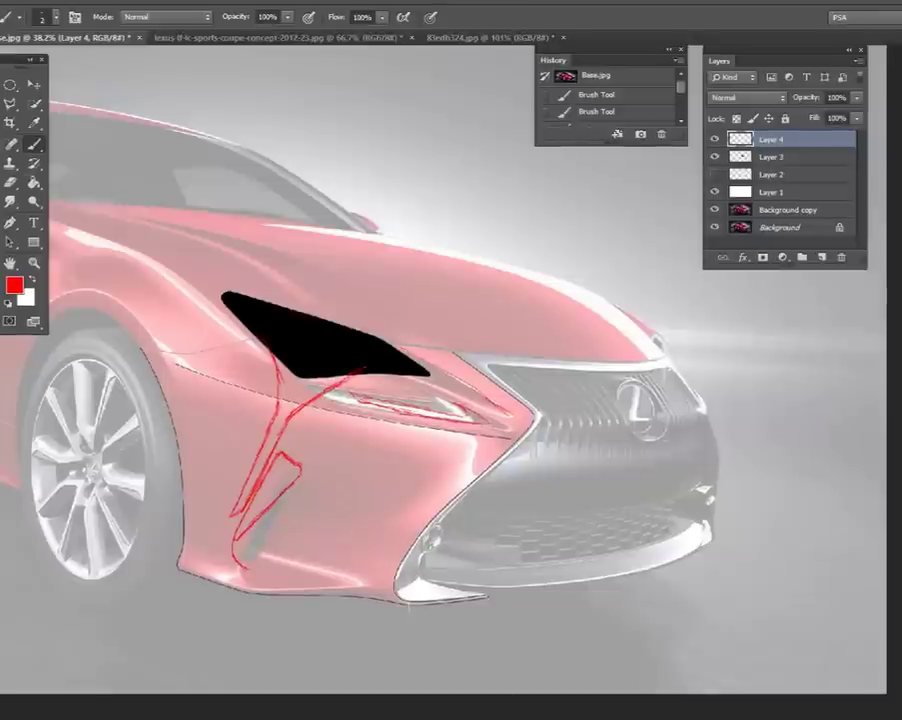
left_click_drag(365, 466, 450, 453)
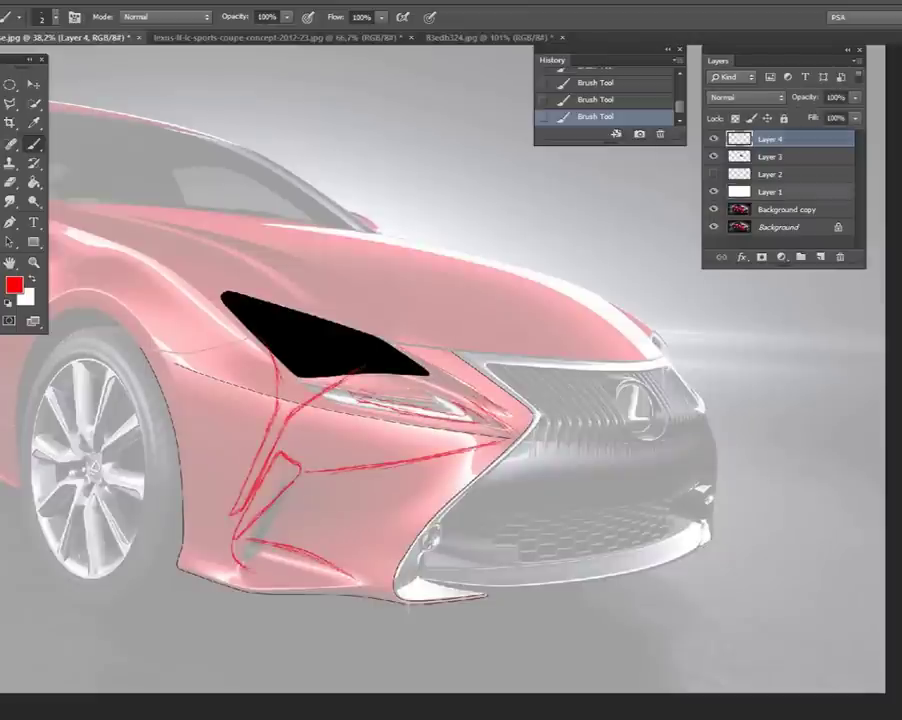
Make the white cover layer 100% opaque and zoom into the front corner.
key("alt+bracketleft")
key("alt+bracketleft")
key("alt+bracketleft")
key("0")
key("z")
left_click_drag(387, 490, 430, 490)
Add a new layer, reset colours to black/white, and Pen-trace the spike shape.
key("ctrl+shift+alt+n")
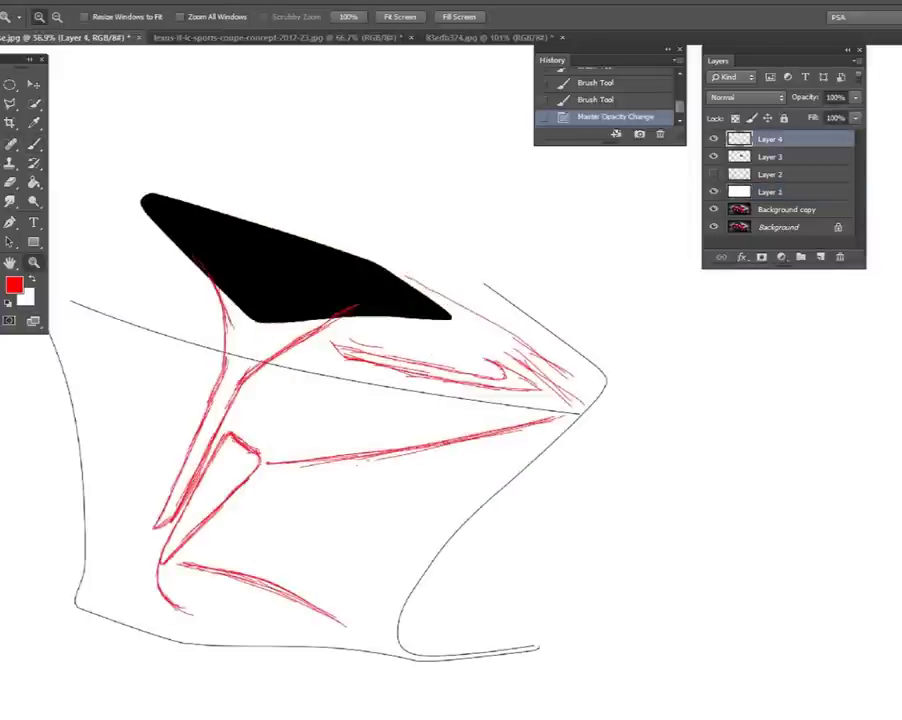
key("d")
key("b")
right_click(280, 267)
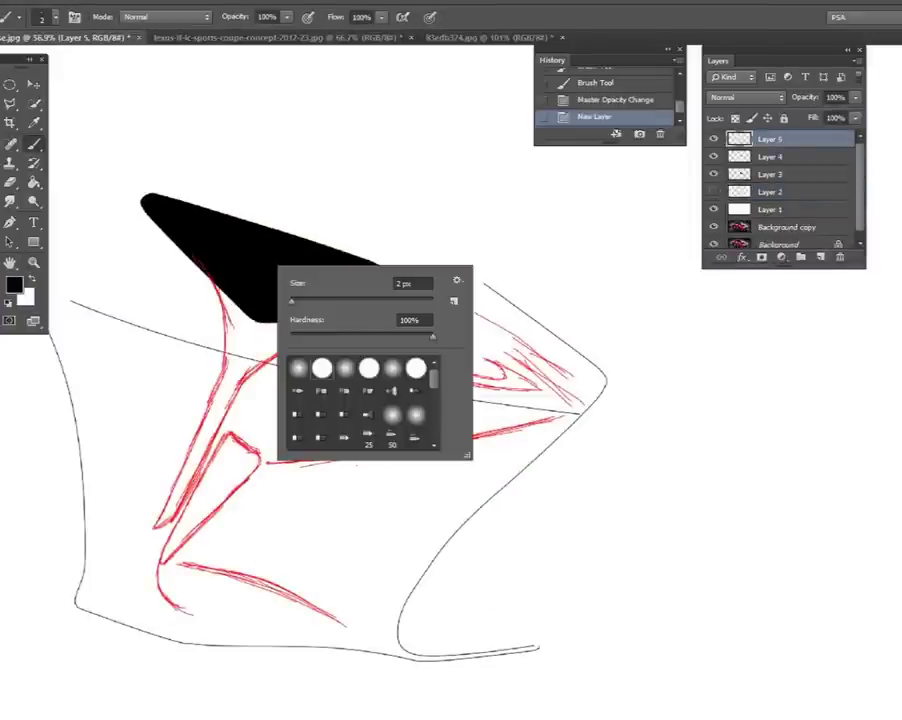
key("Escape")
key("p")
left_click(155, 214)
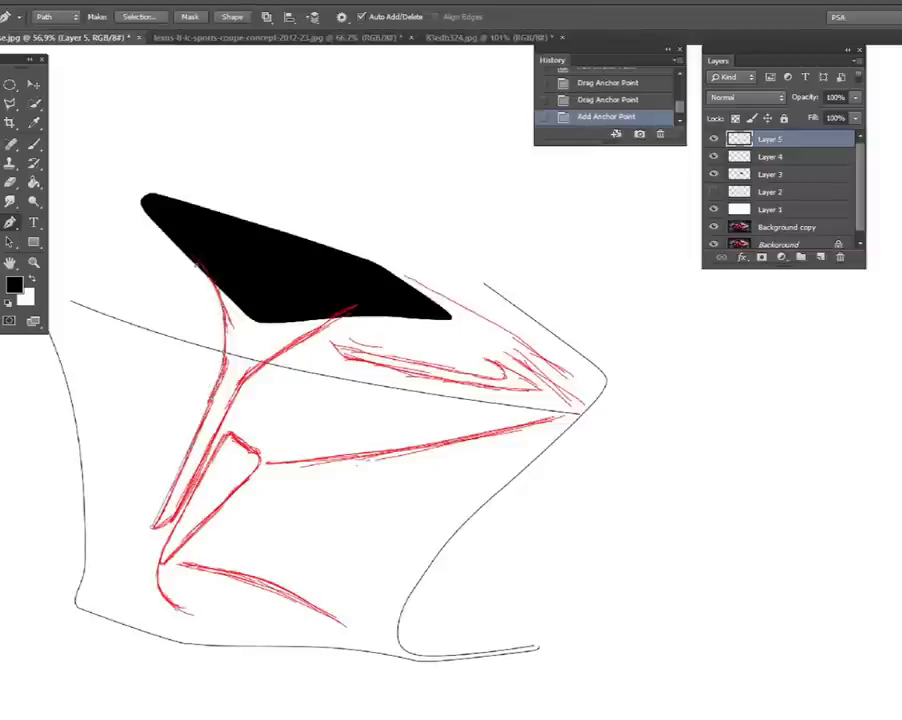
left_click(222, 238)
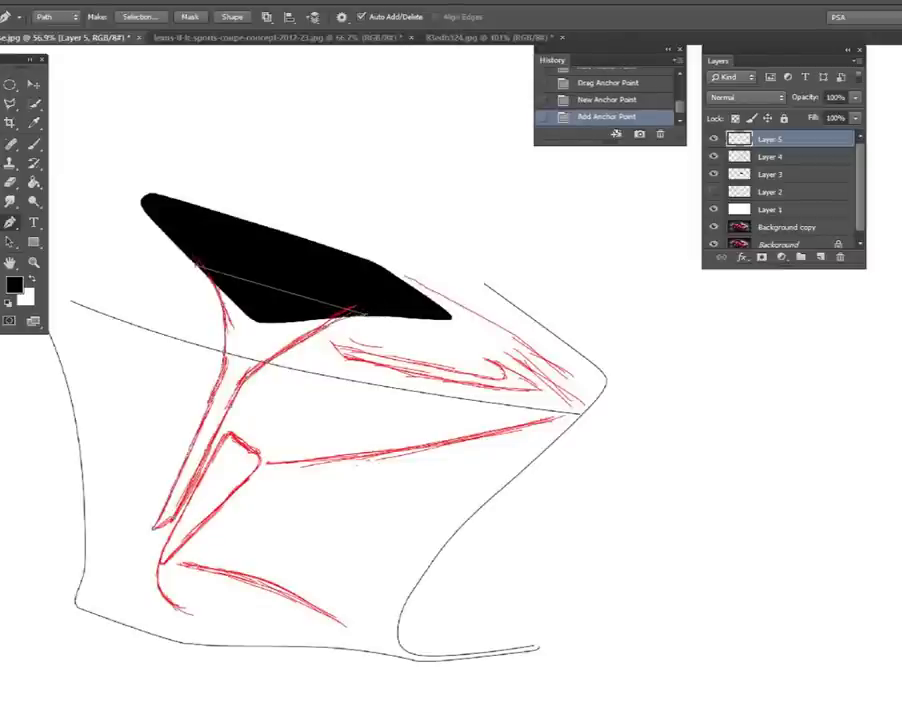
Fill the spike selection black with Layer 4 hidden, deselect, and show Layer 4.
right_click(392, 340)
left_click(460, 399)
key("Return")
left_click(713, 156)
key("g")
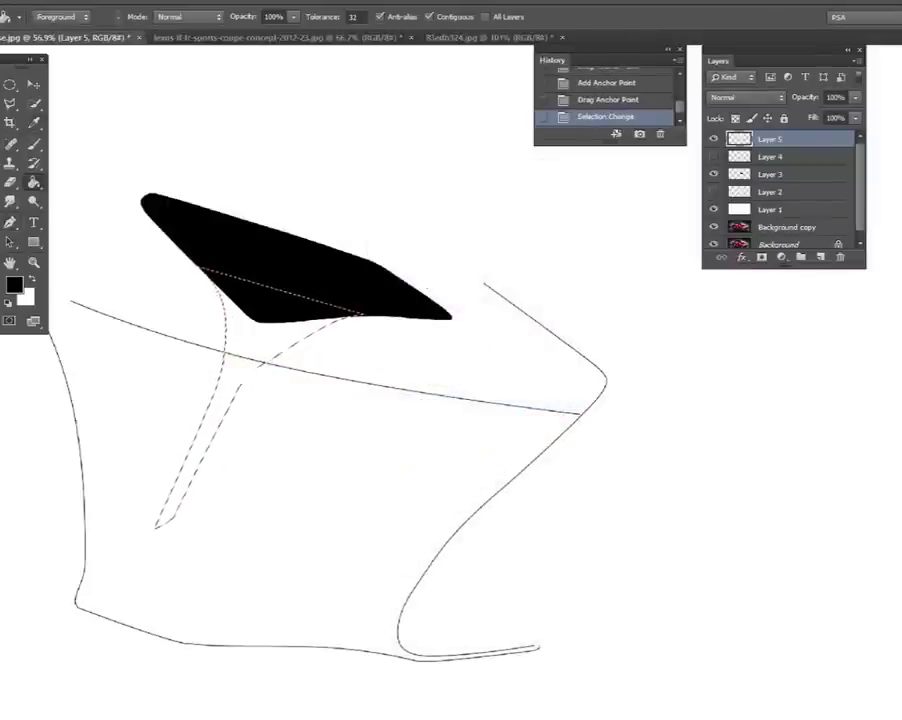
left_click(200, 400)
key("ctrl+d")
left_click(713, 156)
key("p")
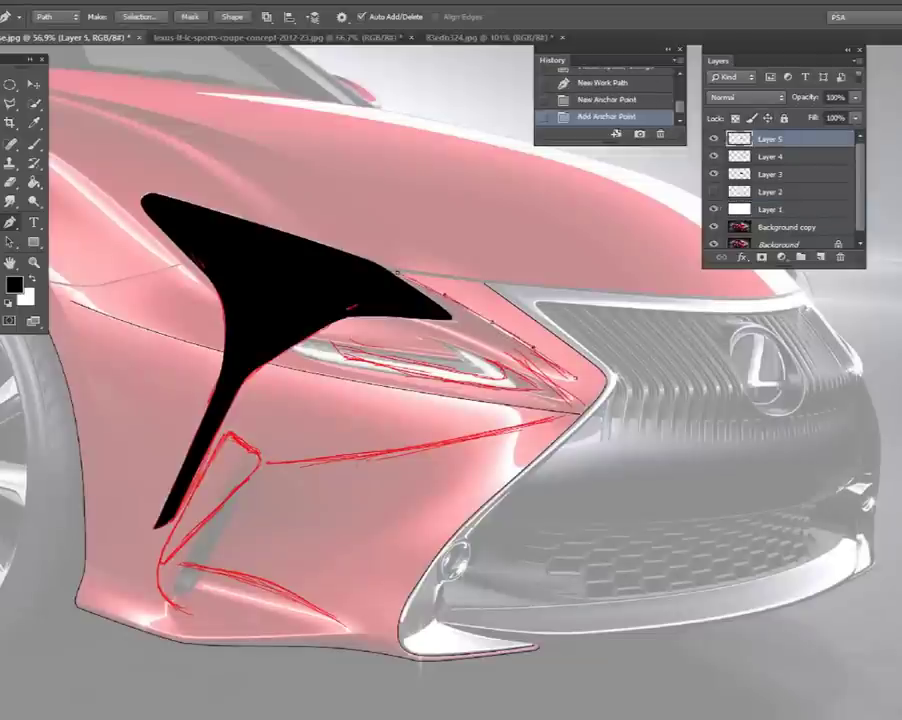
Stroke the first two contour paths in black and delete them.
right_click(392, 228)
left_click(440, 320)
left_click(540, 233)
key("Delete")
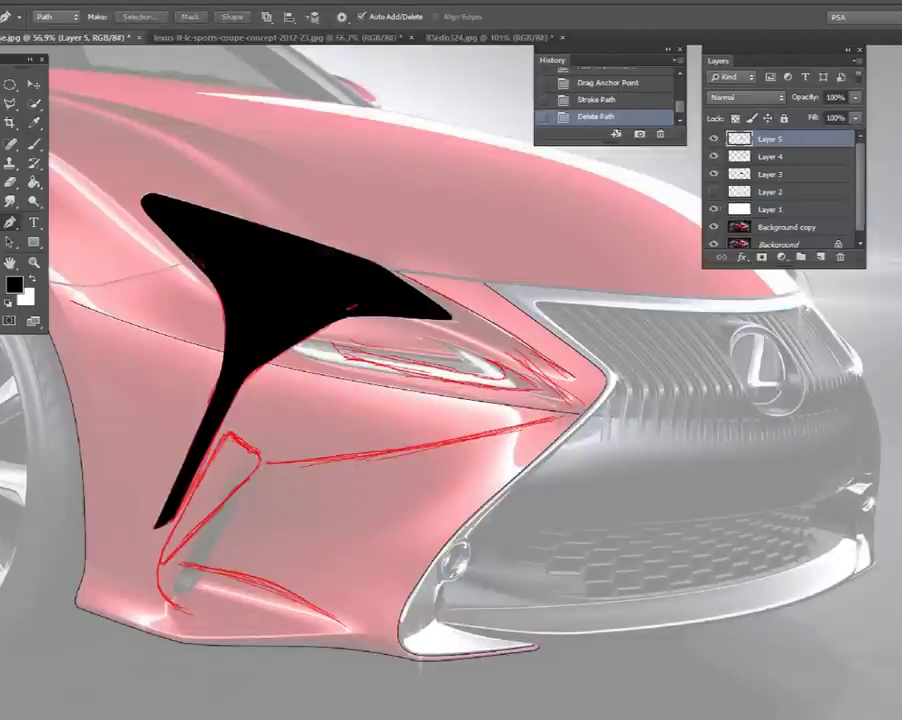
right_click(526, 365)
left_click(570, 480)
left_click(549, 232)
right_click(607, 279)
left_click(650, 300)
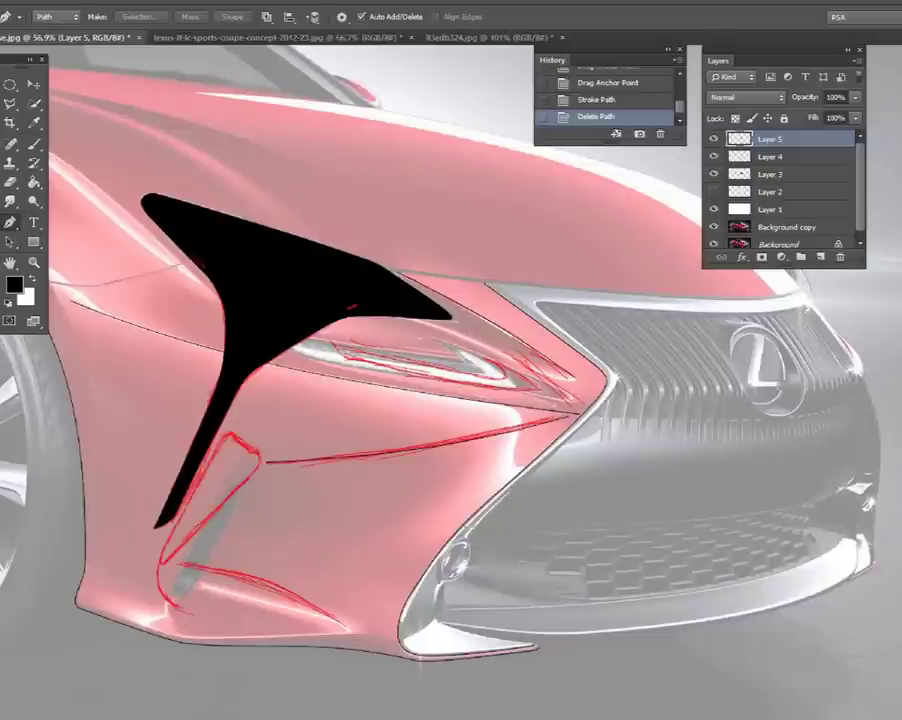
Ink the grille-side path and the lower intake crease in black, deleting each path.
right_click(568, 322)
left_click(604, 420)
left_click(540, 231)
key("Delete")
left_click(155, 578)
left_click(168, 600)
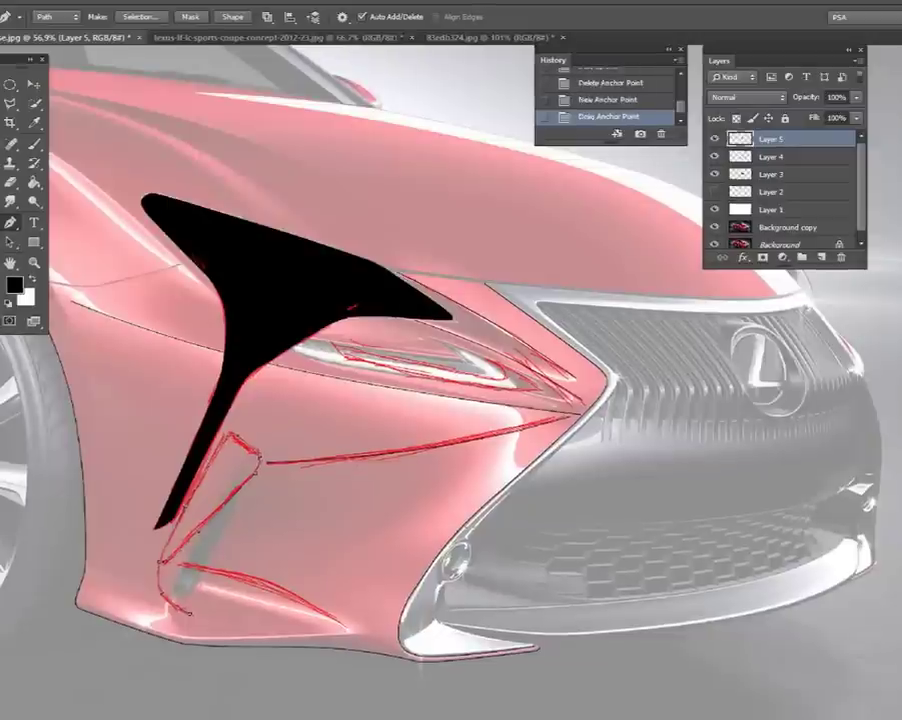
left_click(300, 337)
key("Return")
right_click(432, 332)
left_click(479, 356)
Finish a short lower-left path, then show and select the white cover layer.
left_click(173, 568)
left_click(352, 636)
right_click(386, 202)
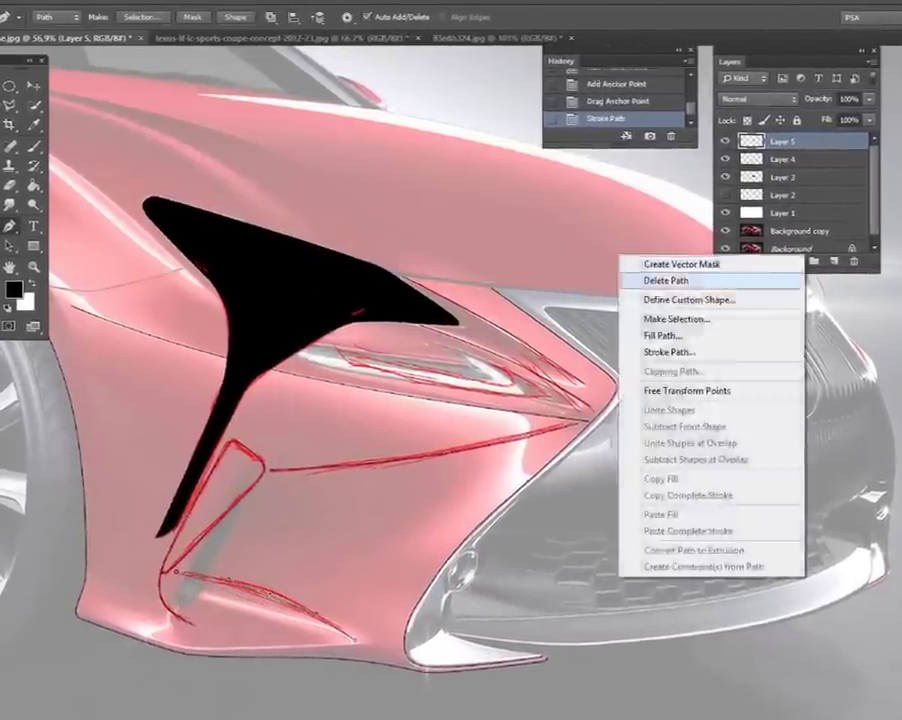
left_click(432, 226)
left_click(776, 211)
left_click(721, 211)
Set the white layer to 50% opacity, zoom in, and fill the intake pocket black.
key("5")
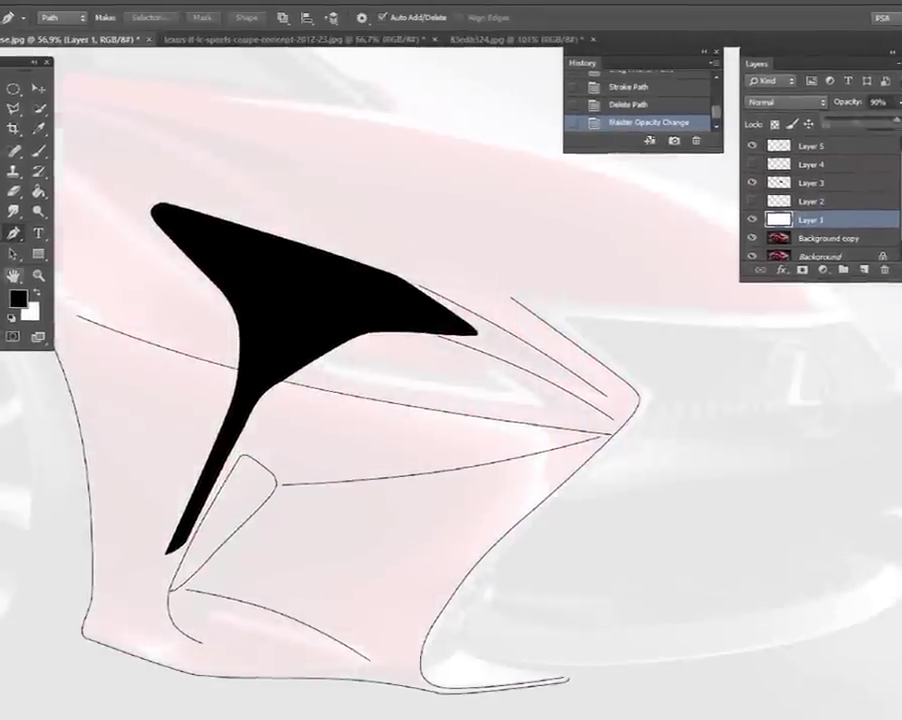
left_click_drag(694, 386, 600, 386)
left_click_drag(579, 491, 700, 491)
left_click(470, 355)
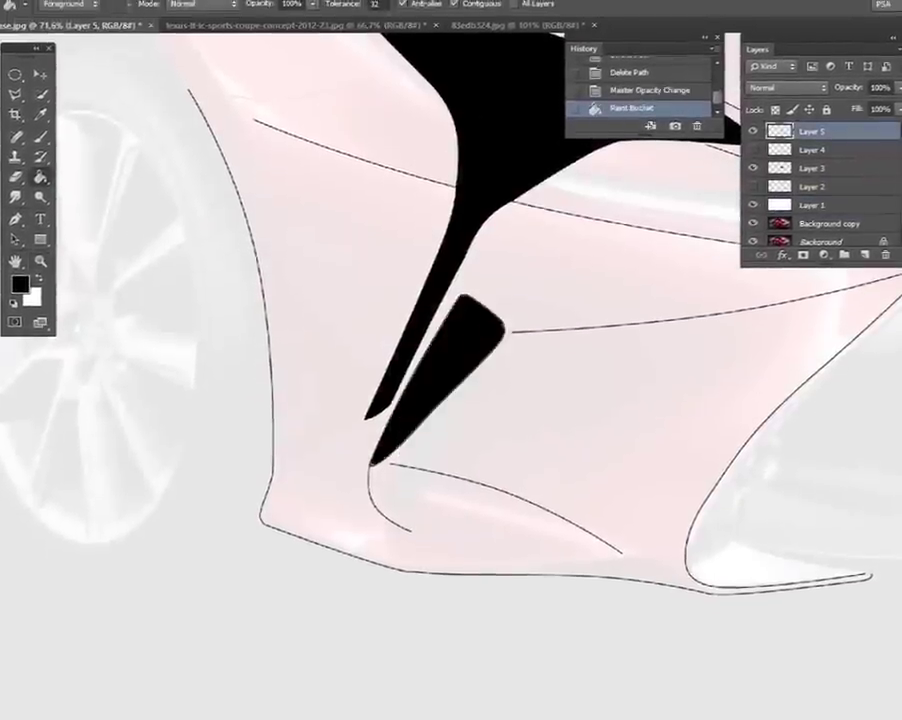
scroll(561, 491, "down", 5)
scroll(560, 400, "up", 3)
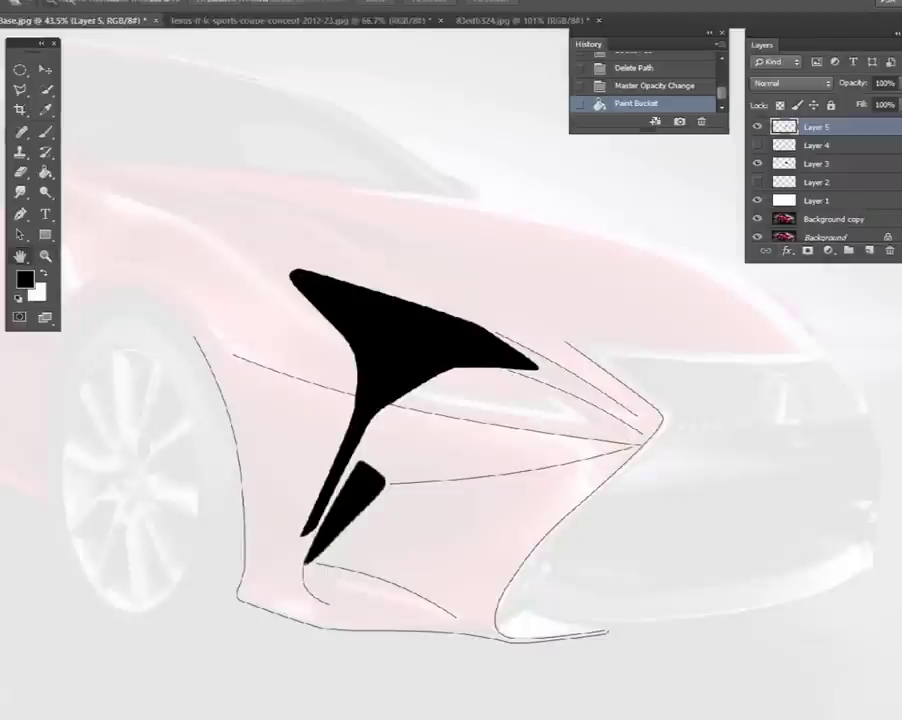
Change the white layer's opacity, merge the line-art layers down, and delete the empty layer.
key("6")
key("9")
key("ctrl+bracketleft")
key("ctrl+e")
key("Delete")
Start a curved Pen path along the hood's edge.
key("p")
left_click(370, 286)
left_click(699, 428)
left_click(587, 380)
left_click_drag(587, 380, 587, 340)
Stroke the first hood path in black with the brush and delete it.
right_click(488, 252)
left_click(540, 400)
key("Return")
right_click(483, 226)
left_click(530, 270)
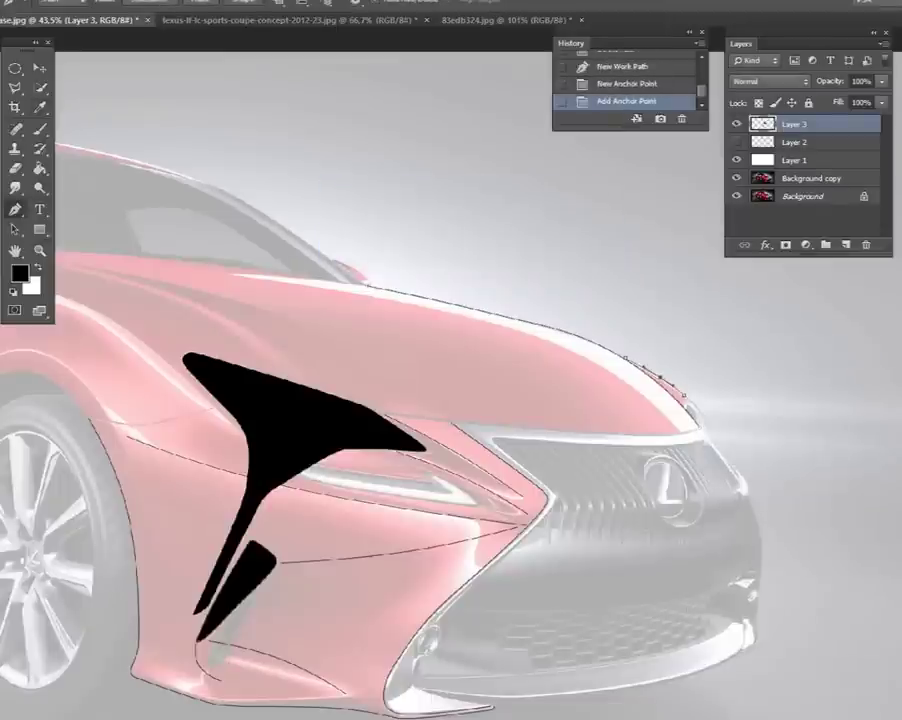
Stroke two more hood-edge paths in black and remove each.
right_click(512, 278)
left_click(540, 426)
key("Return")
right_click(509, 245)
left_click(550, 290)
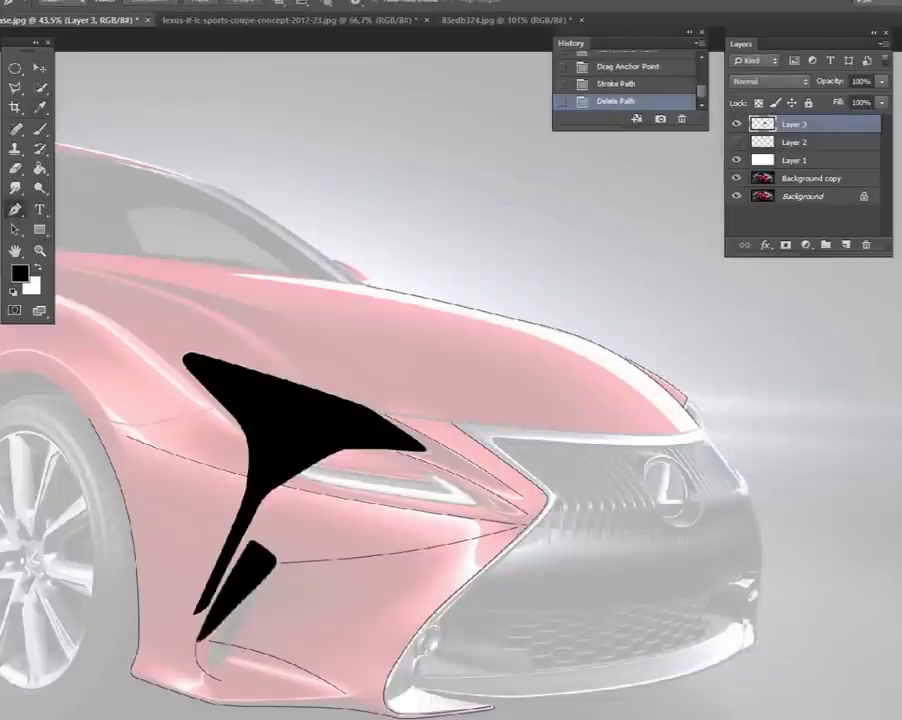
right_click(531, 286)
left_click(560, 434)
key("Return")
right_click(529, 247)
left_click(560, 292)
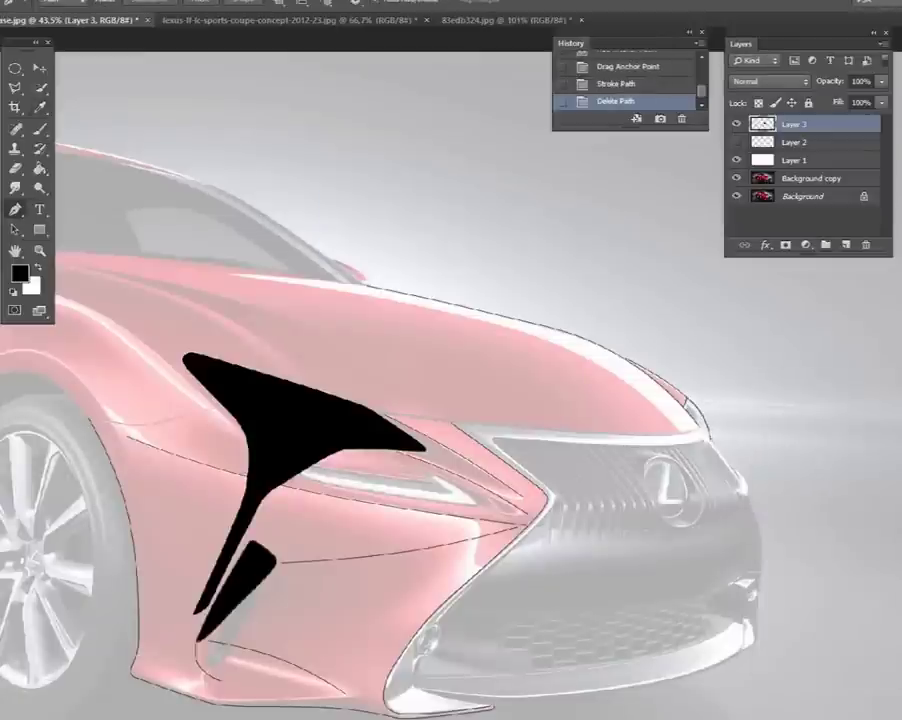
Ink a black line along the front edge, delete the path, and zoom in.
left_click_drag(760, 540, 746, 600)
left_click(750, 590)
right_click(746, 600)
key("Return")
key("Delete")
key("ctrl+plus")
Trace the grille outline, stroke it in black, and delete the path.
left_click(516, 262)
left_click_drag(528, 298, 532, 305)
left_click(538, 332)
right_click(540, 330)
left_click(585, 372)
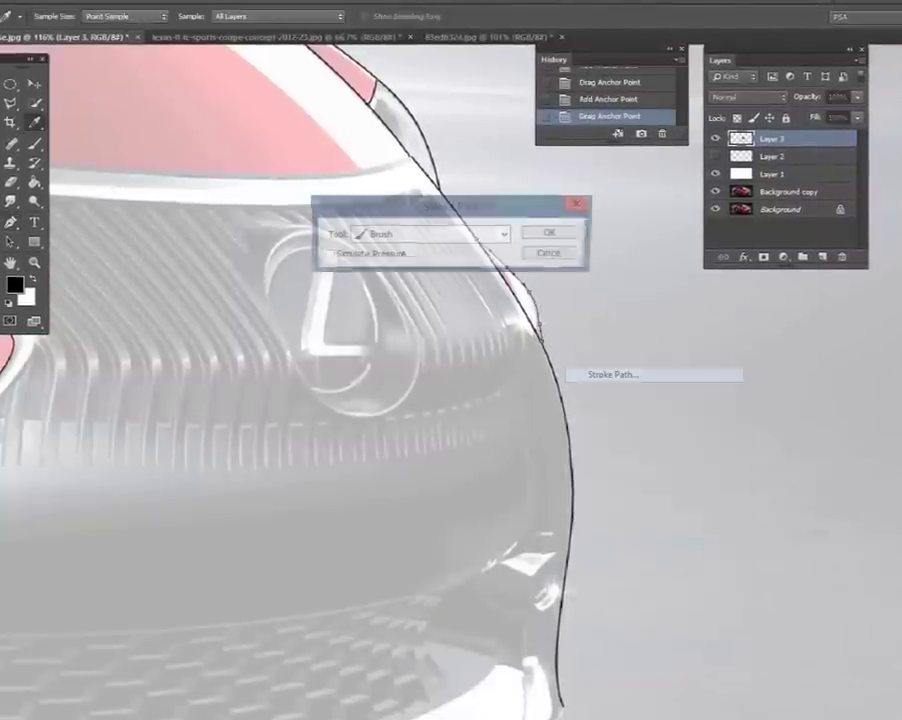
key("Return")
key("Delete")
key("ctrl+1")
Trace a closed path around the thin hood strip and turn it into a selection.
left_click_drag(592, 158, 632, 198)
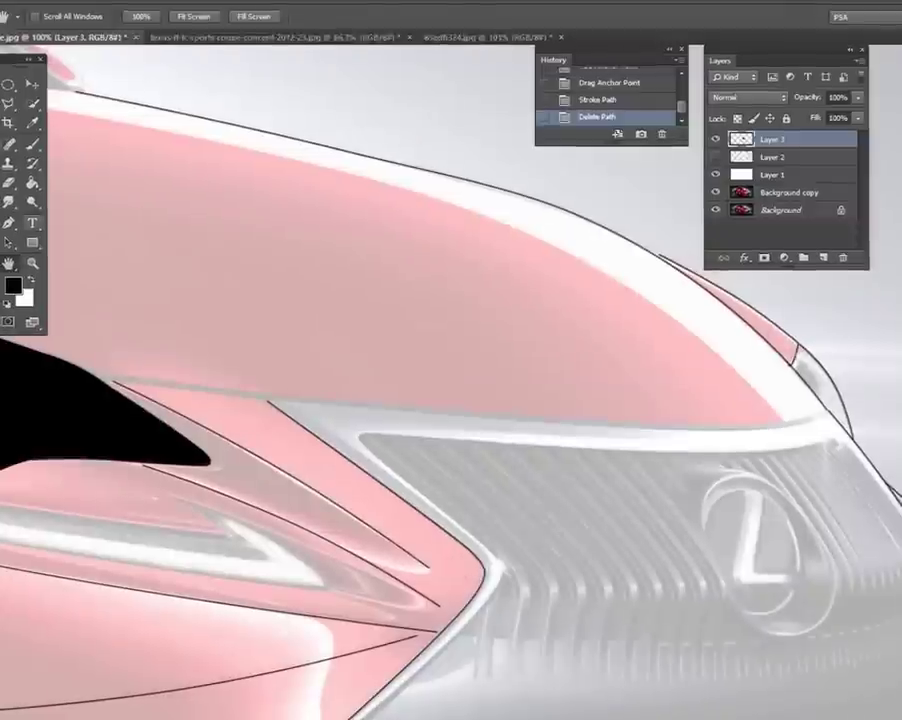
key("p")
left_click(75, 370)
left_click(790, 430)
left_click(455, 411)
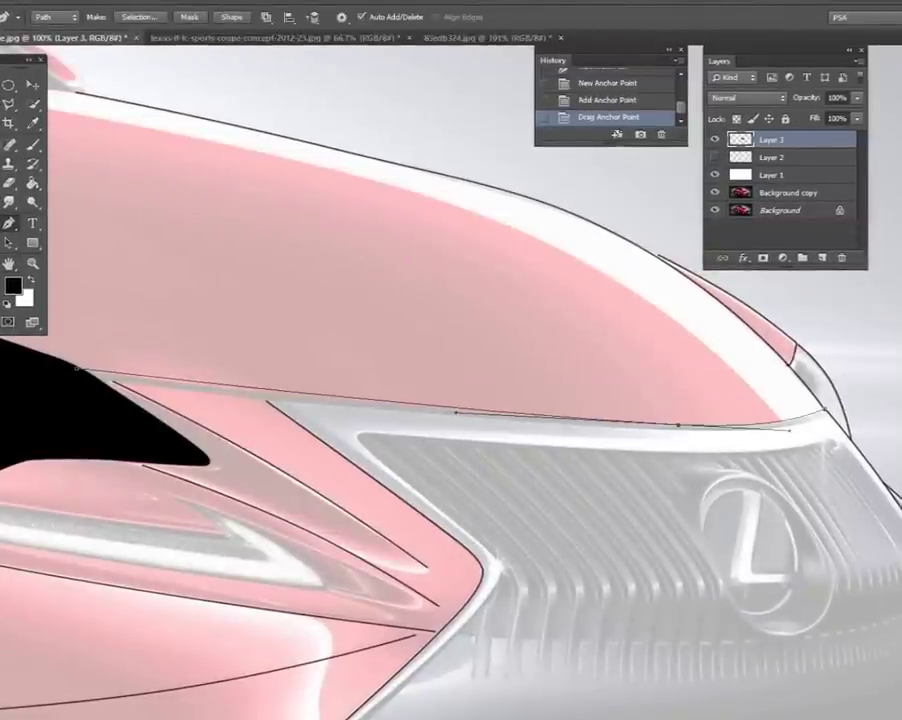
left_click_drag(250, 668, 252, 674)
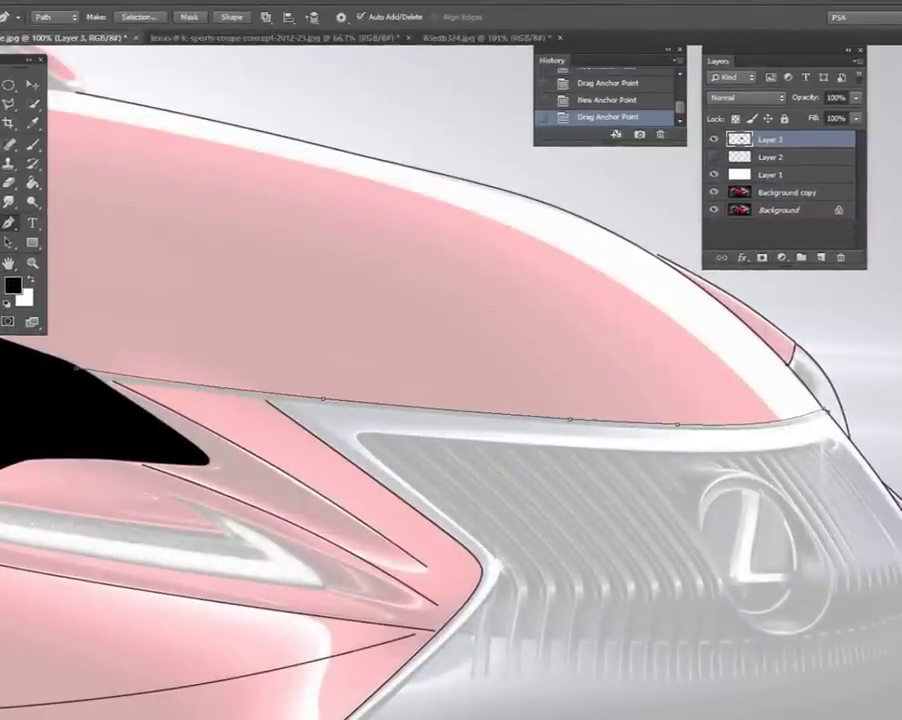
left_click(604, 427)
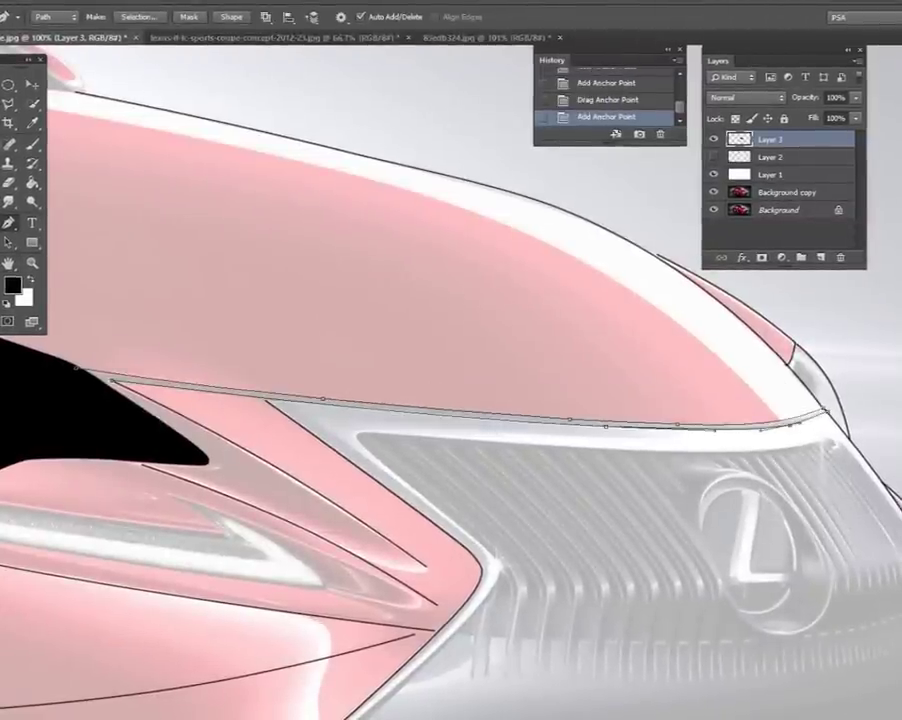
left_click_drag(604, 427, 607, 428)
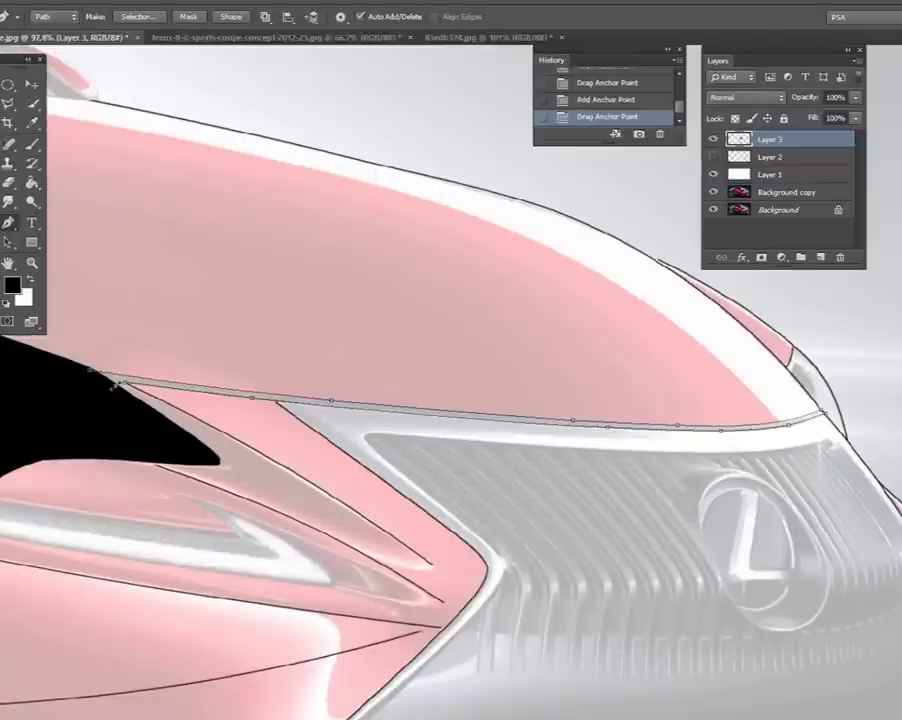
right_click(564, 361)
left_click(604, 425)
left_click(525, 203)
Fill the hood strip black, deselect, and set white Layer 1 to full opacity.
key("g")
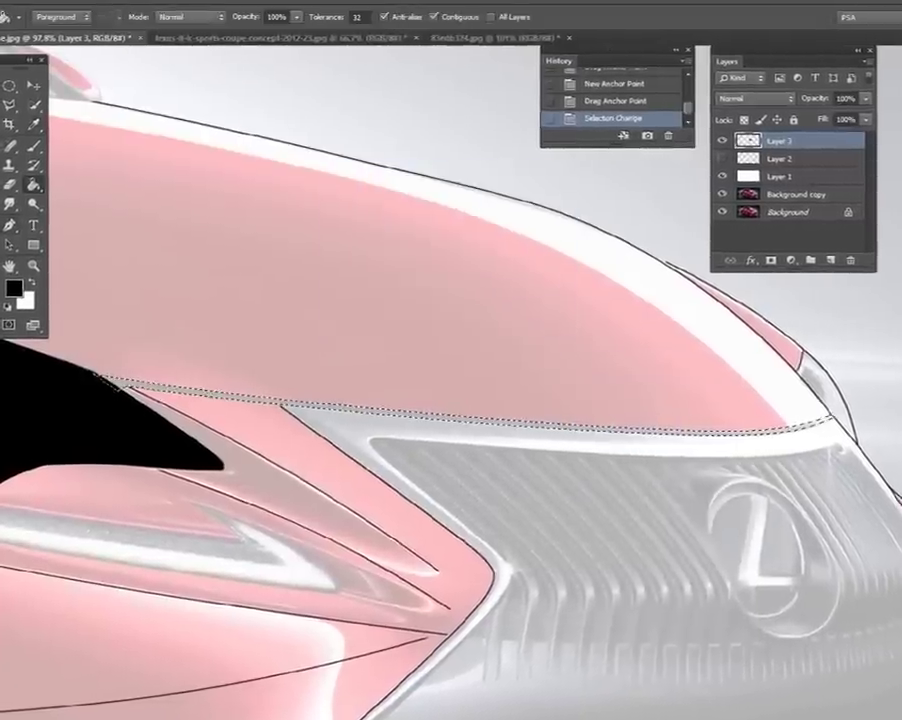
left_click(600, 423)
key("ctrl+d")
key("ctrl+0")
left_click(808, 167)
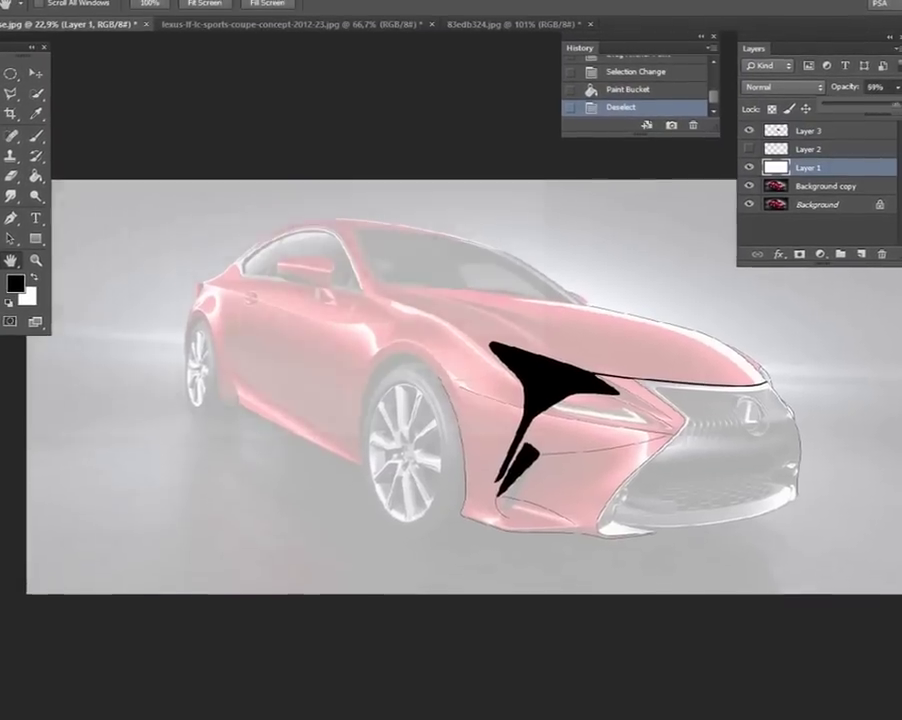
key("0")
Fill the gap at the strip's tip black on Layer 3, then fade Layer 1 to 50%.
key("z")
left_click(808, 130)
left_click(795, 380)
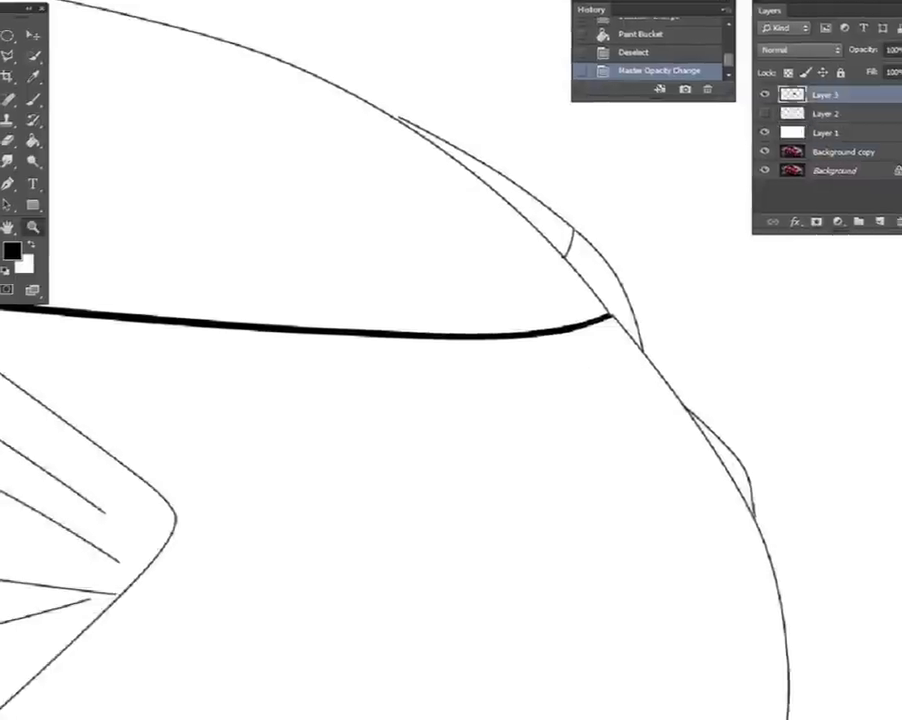
left_click(605, 290)
key("ctrl+0")
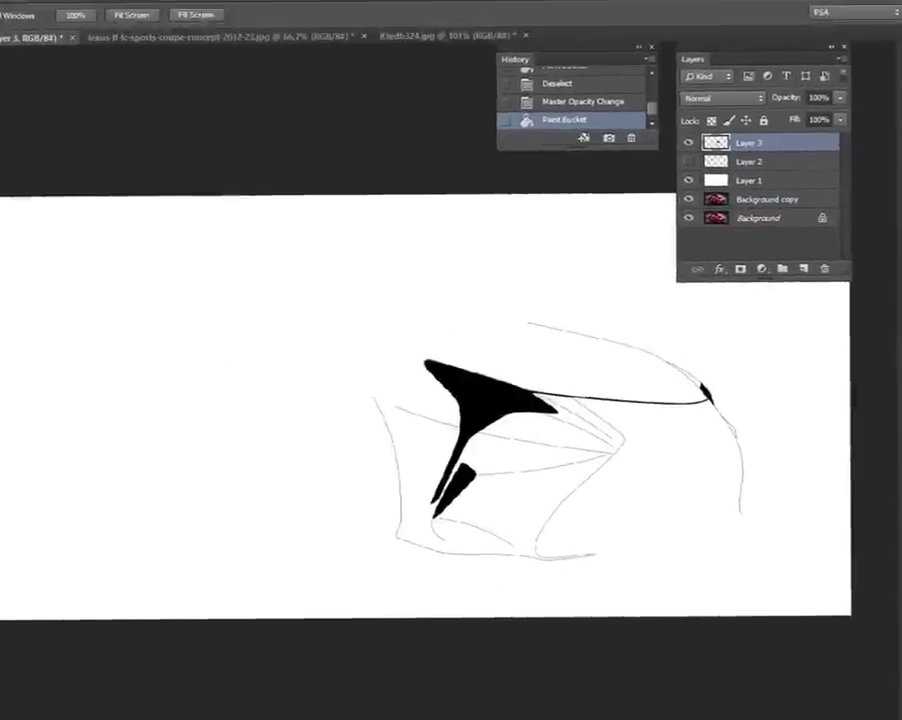
left_click(760, 180)
key("5")
left_click(760, 143)
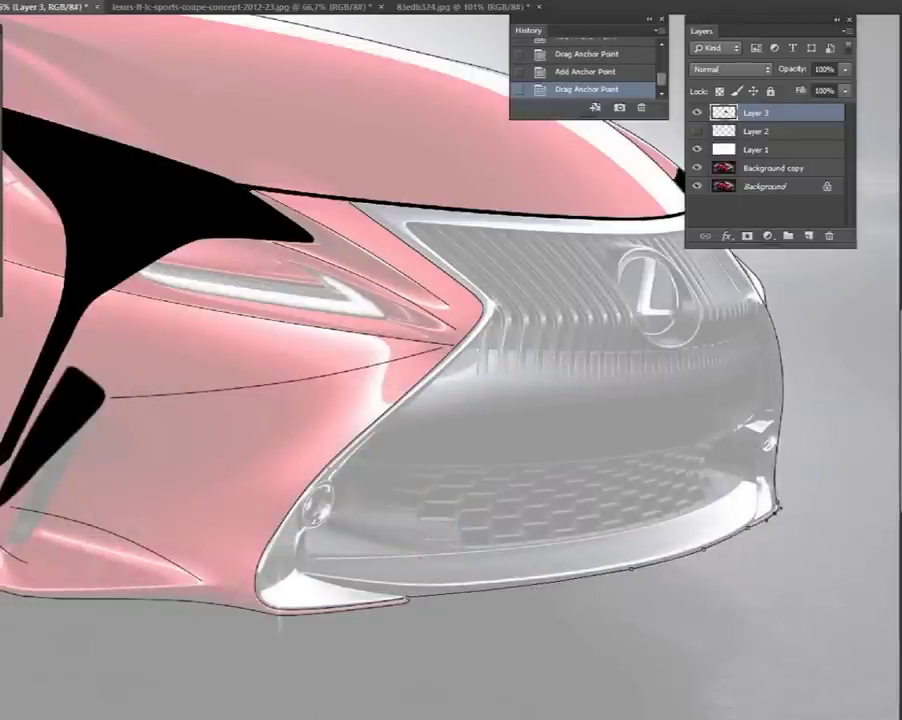
Stroke the bumper path in black with the brush and delete the path.
right_click(517, 131)
left_click(576, 250)
left_click(526, 209)
right_click(533, 373)
left_click(580, 395)
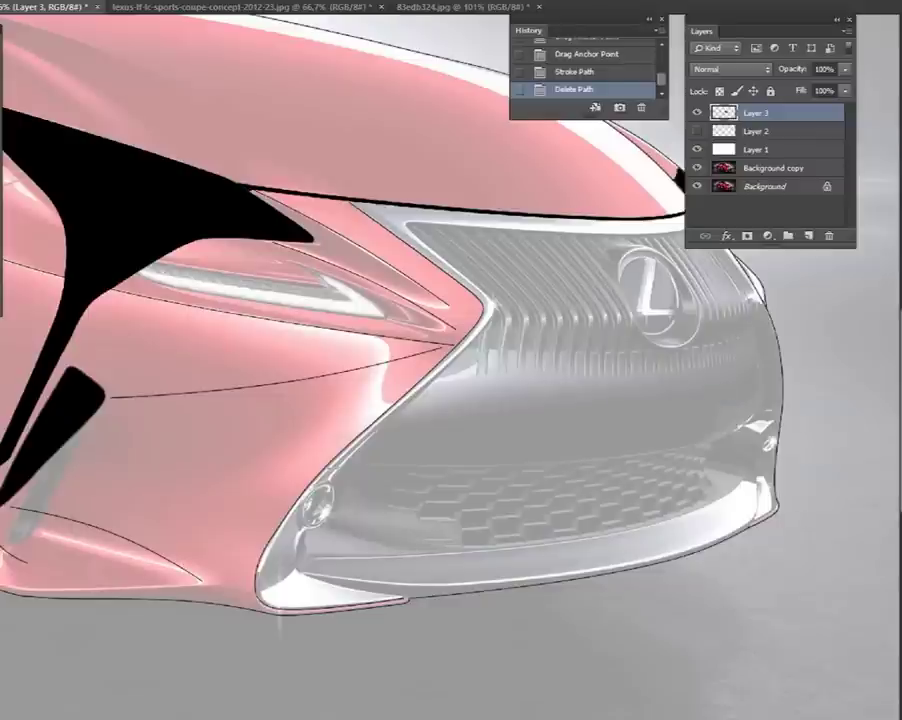
Outline the front grille opening with a path and fill it solid black.
left_click(740, 482)
left_click(605, 530)
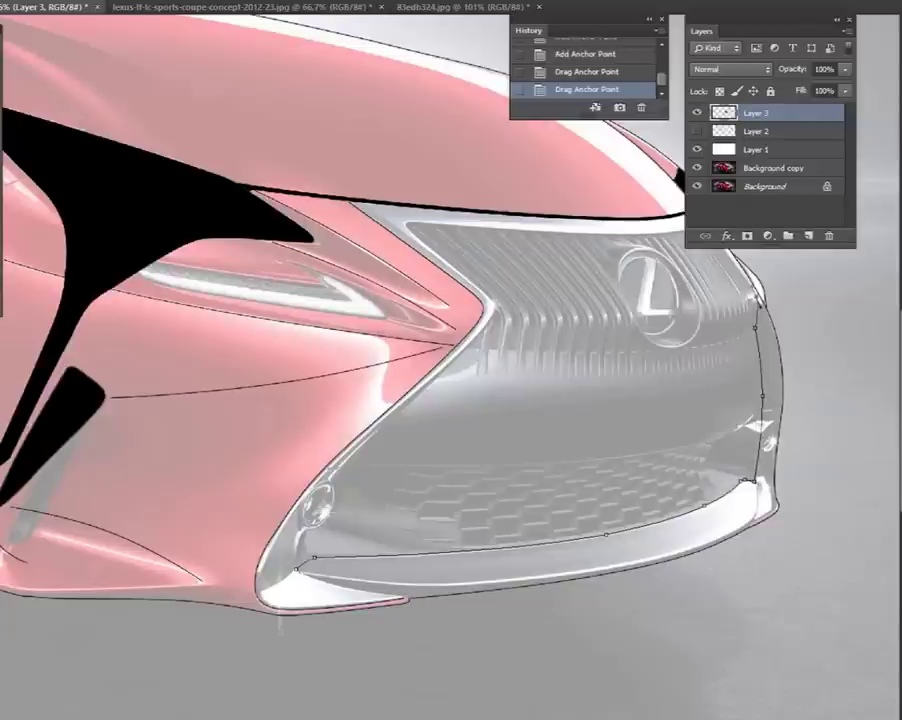
left_click_drag(770, 247, 770, 189)
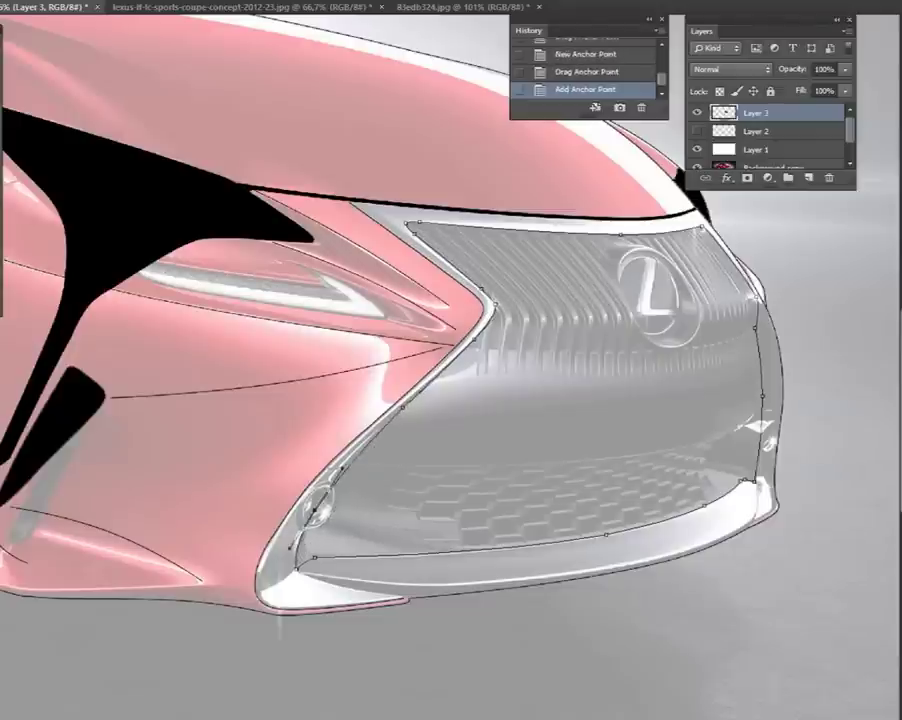
right_click(604, 396)
left_click(636, 499)
left_click(527, 231)
right_click(582, 326)
left_click(640, 388)
key("Return")
left_click(560, 380)
key("ctrl+d")
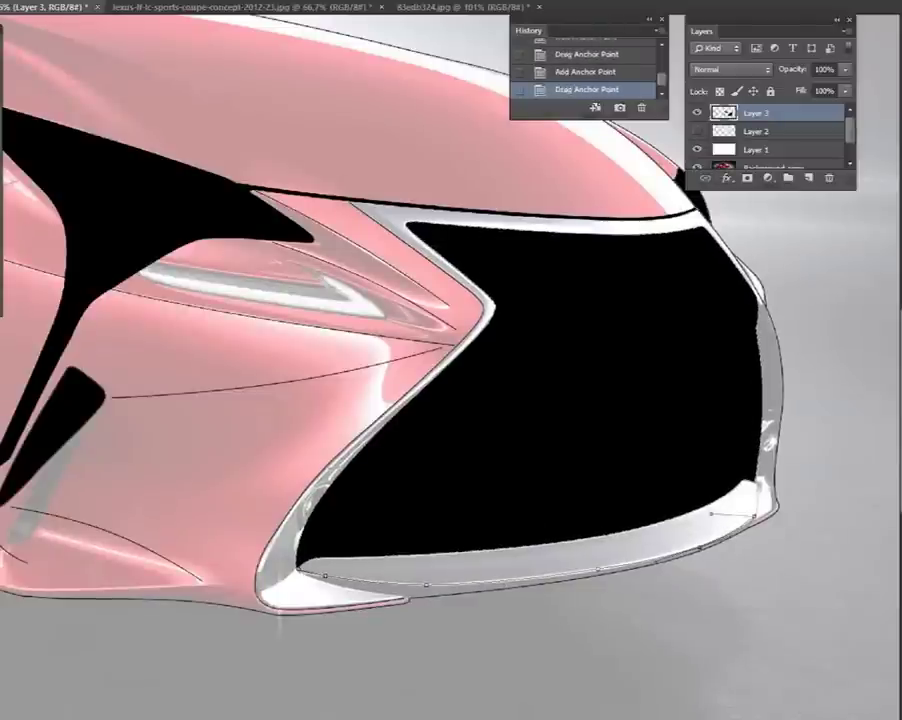
Stroke the remaining lower-bumper edge paths in black, deleting each path afterward.
right_click(643, 410)
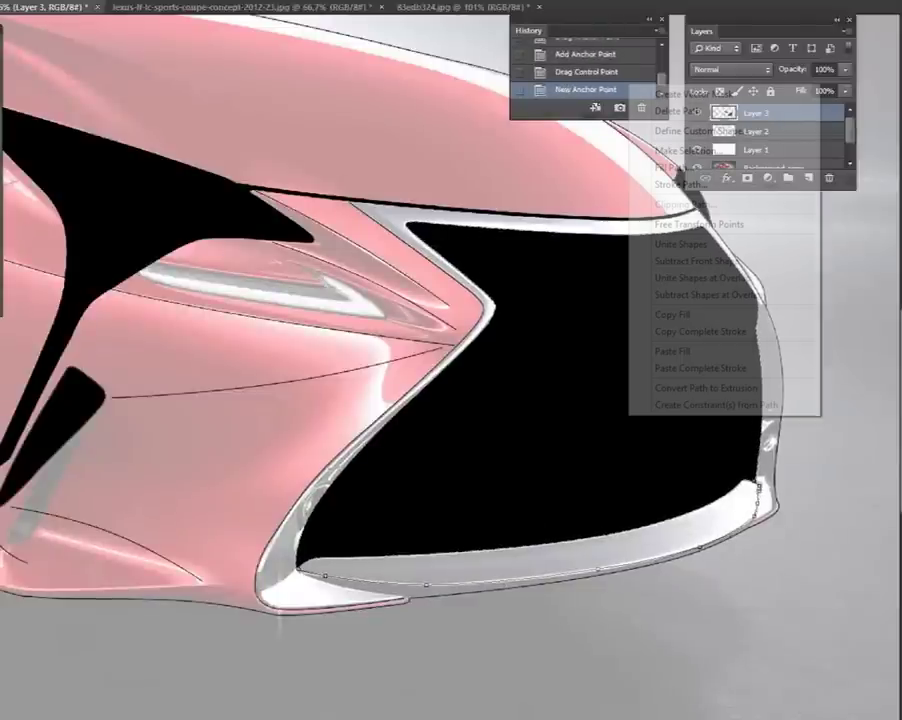
left_click(680, 229)
left_click(525, 209)
key("Delete")
left_click(560, 300)
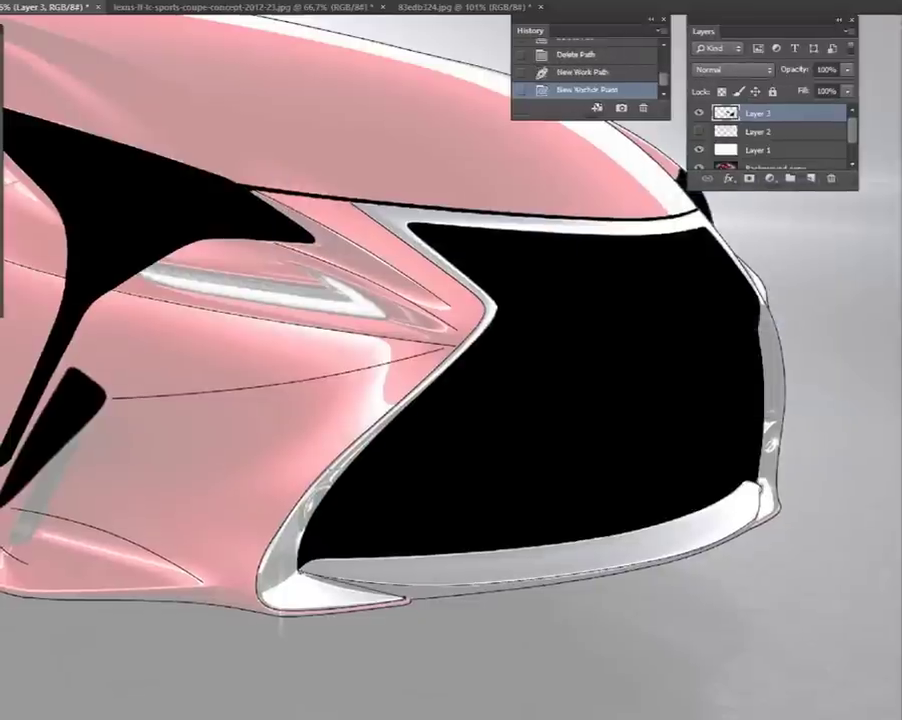
left_click_drag(620, 330, 640, 360)
right_click(443, 171)
left_click(533, 267)
right_click(600, 298)
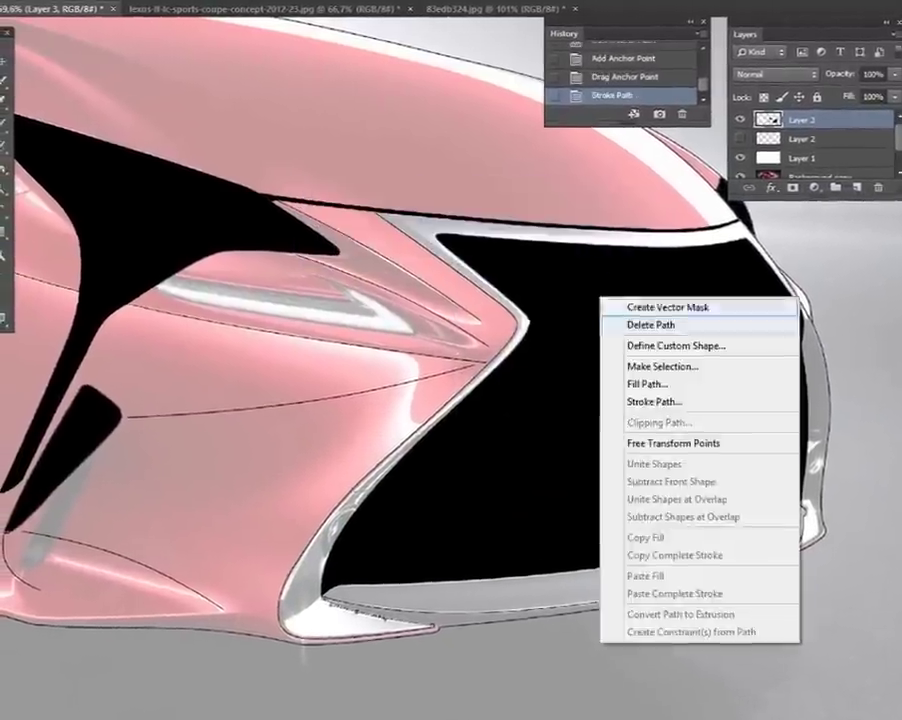
left_click(650, 324)
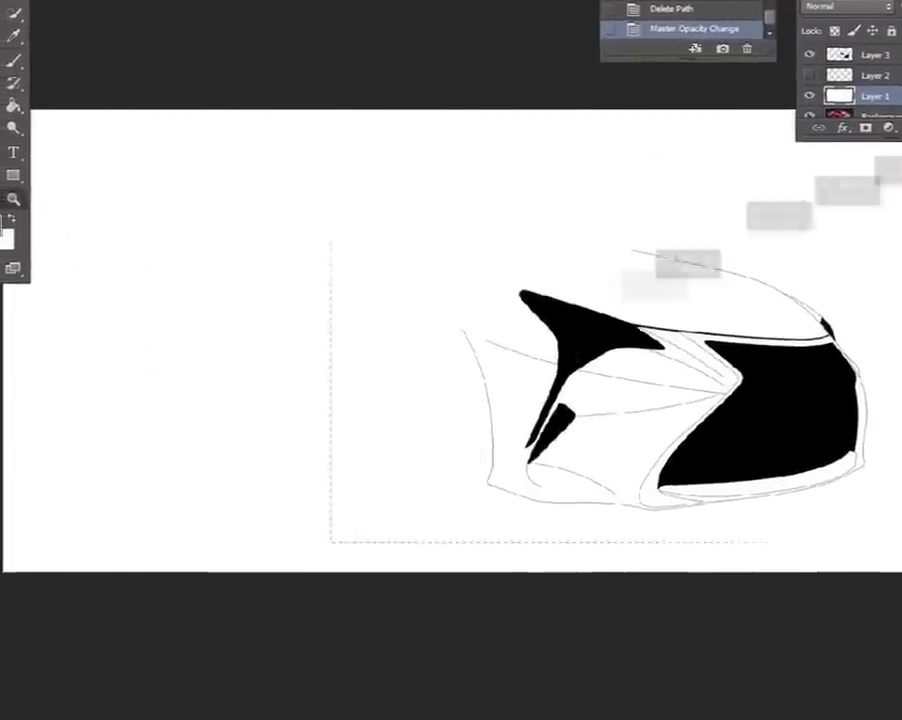
left_click_drag(332, 242, 765, 543)
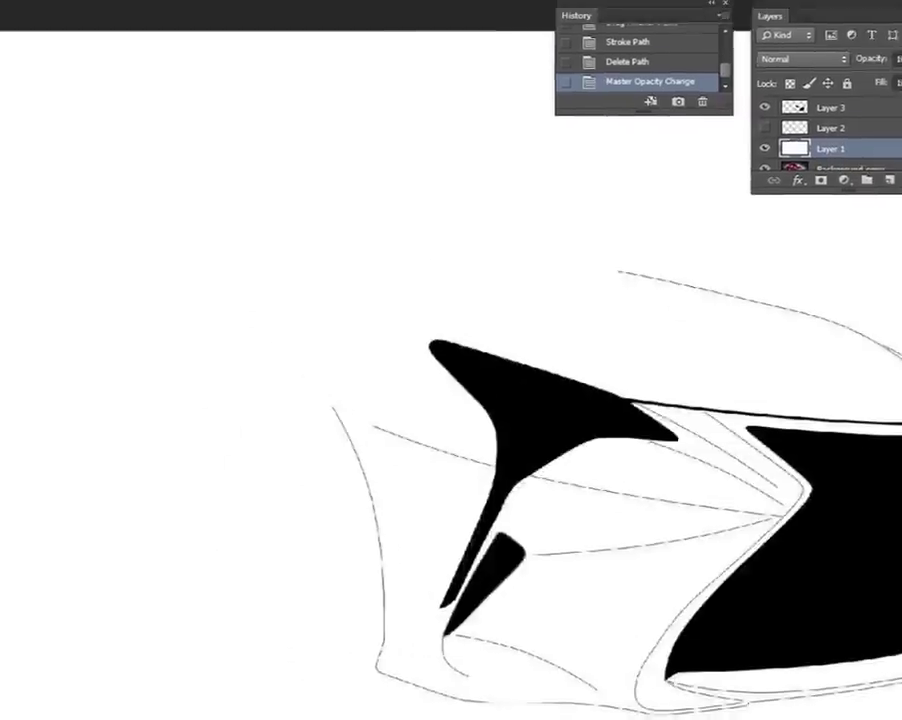
Set white Layer 1 to 61% opacity and trace the front wheel arch on Layer 3.
key("6")
key("1")
left_click(770, 100)
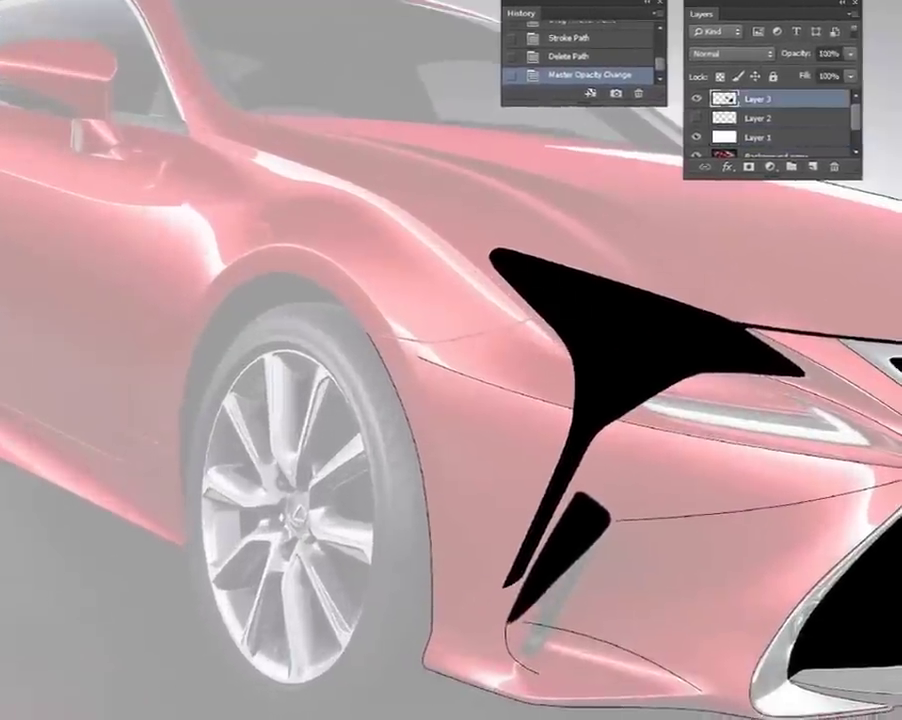
left_click(202, 319)
left_click(169, 413)
left_click(172, 546)
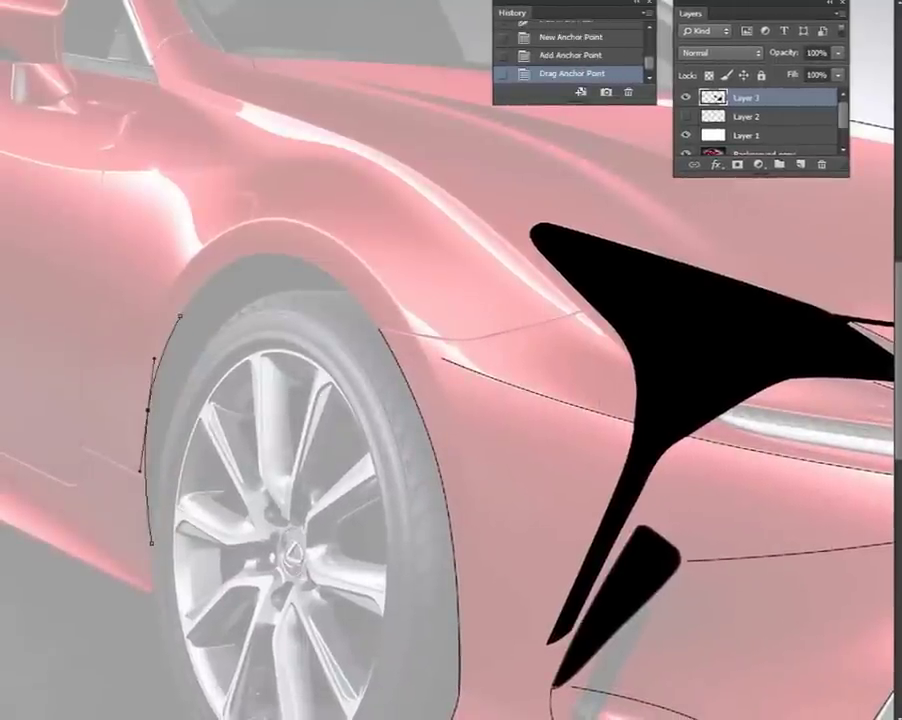
key("ctrl+z")
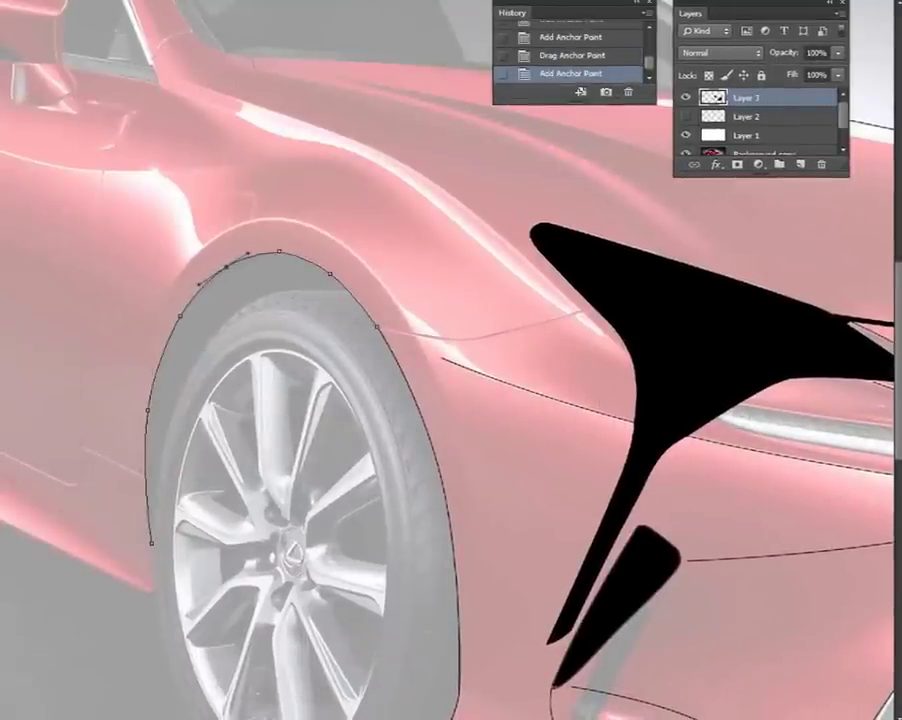
Stroke the wheel arch path in black and delete the path.
right_click(352, 177)
left_click(402, 281)
right_click(512, 237)
left_click(560, 263)
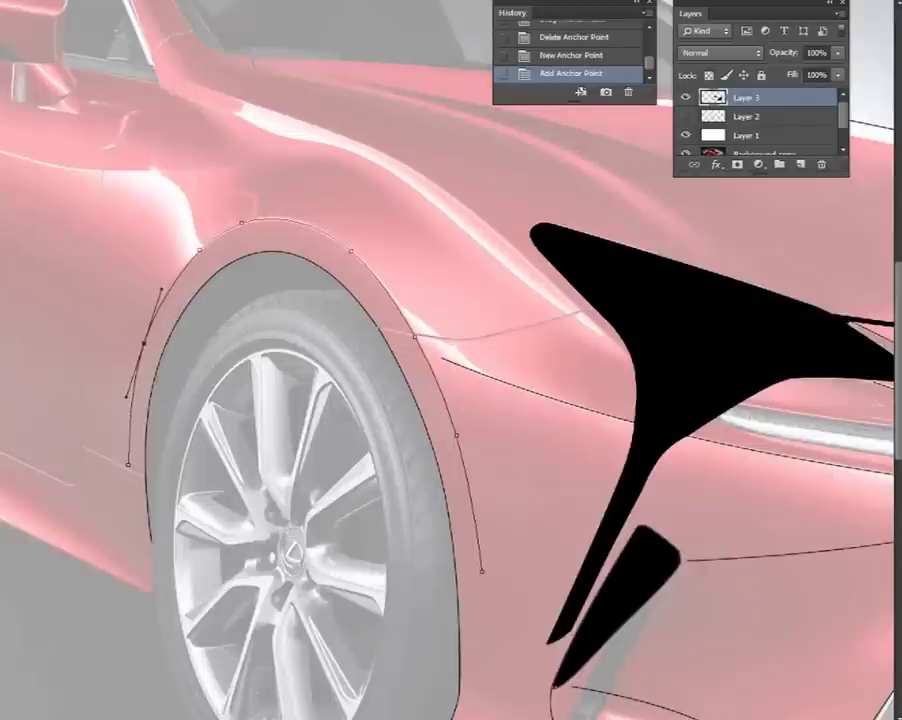
right_click(401, 177)
left_click(440, 282)
right_click(418, 226)
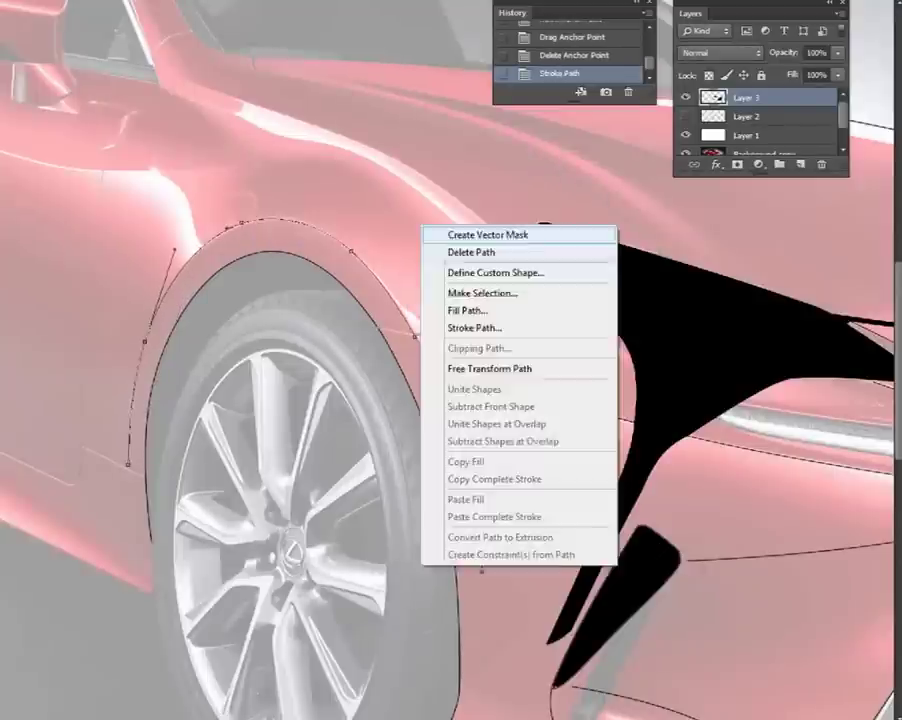
left_click(455, 251)
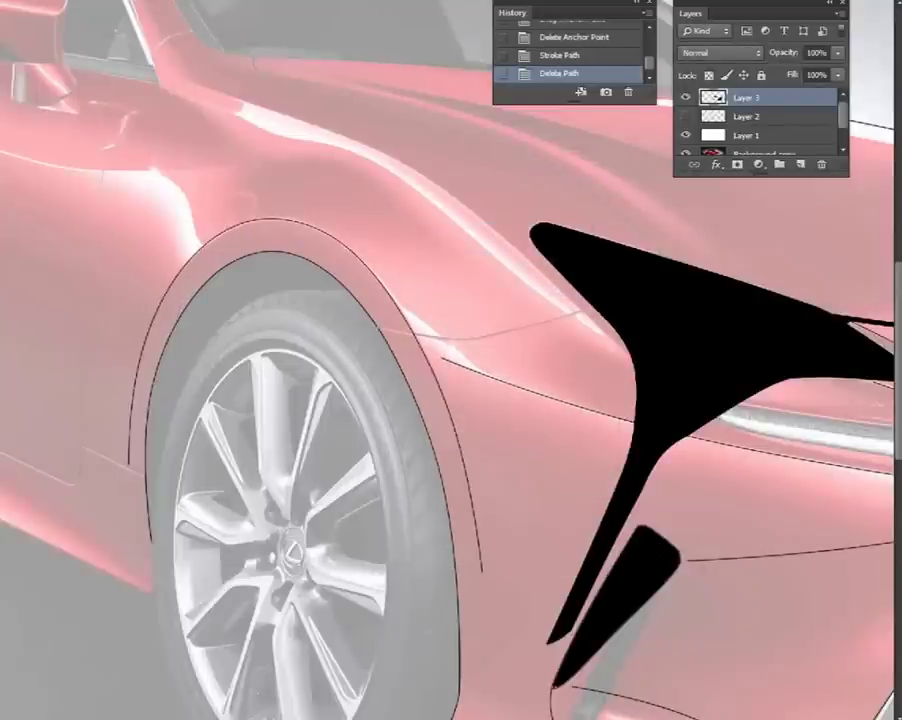
Stroke the fender line paths in black, deleting each path after stroking.
left_click_drag(375, 192, 395, 157)
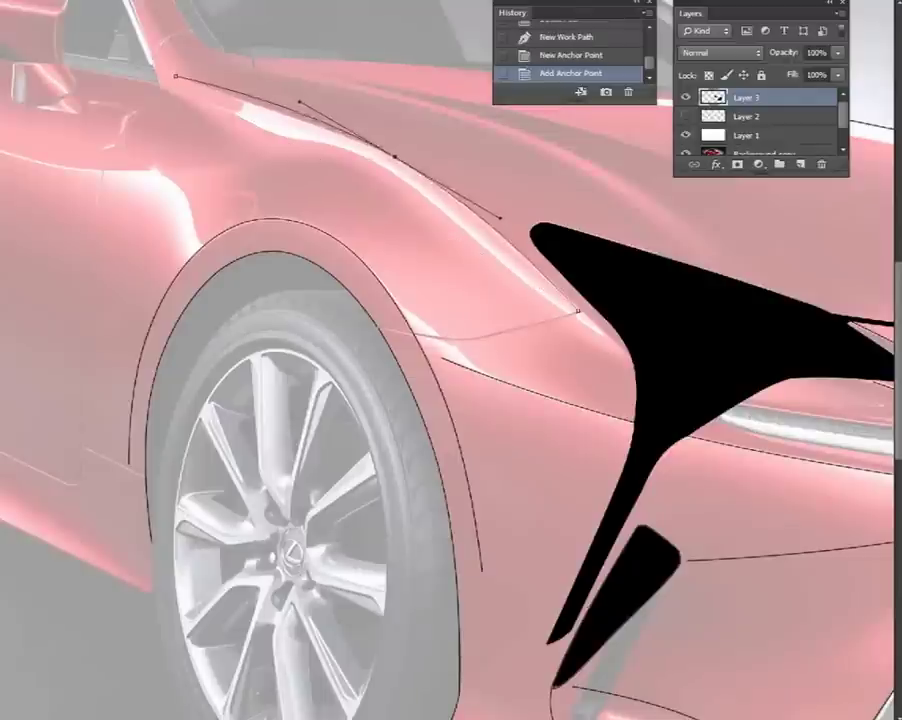
right_click(522, 140)
left_click(584, 187)
right_click(519, 205)
left_click(555, 312)
left_click(509, 199)
right_click(487, 206)
left_click(525, 214)
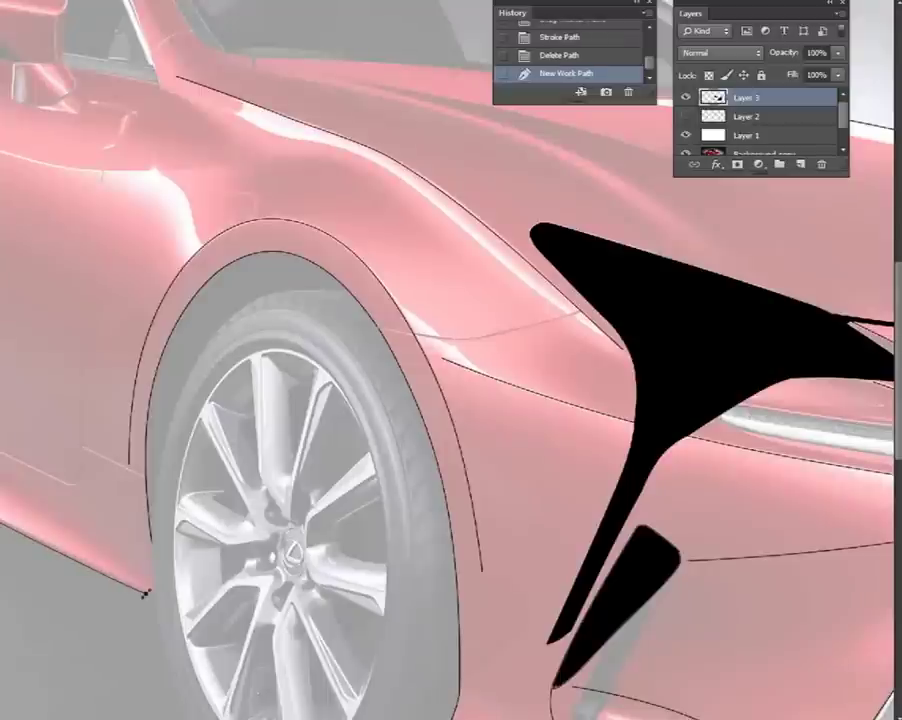
right_click(230, 392)
left_click(310, 156)
right_click(306, 280)
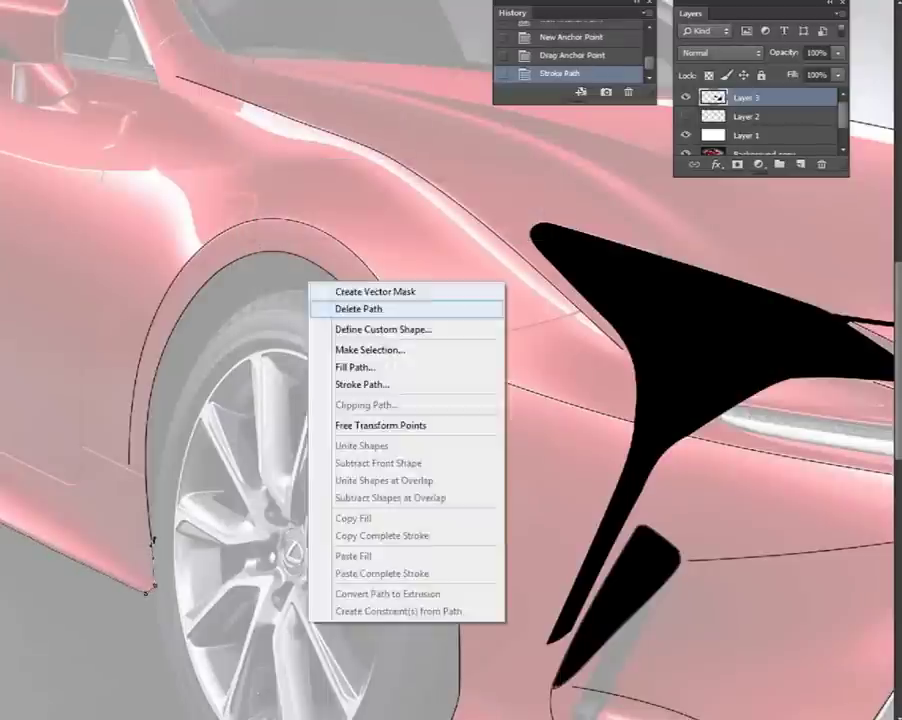
left_click(340, 304)
Trace the door's front edge down to the sill and stroke it black.
left_click(87, 492)
left_click_drag(87, 492, 99, 518)
left_click_drag(57, 530, 58, 526)
left_click_drag(120, 455, 166, 168)
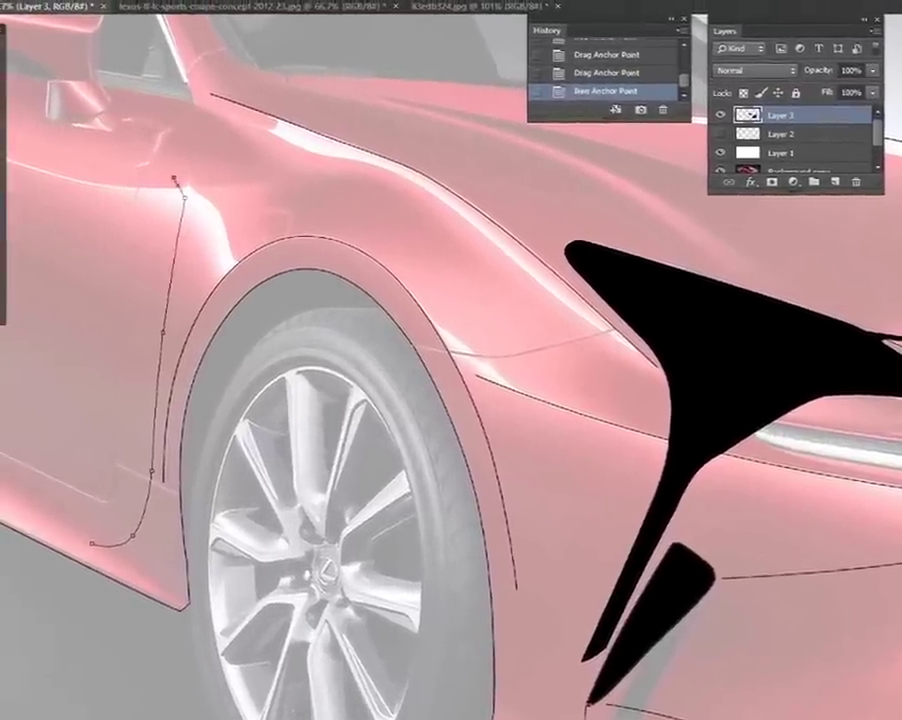
left_click_drag(174, 179, 130, 172)
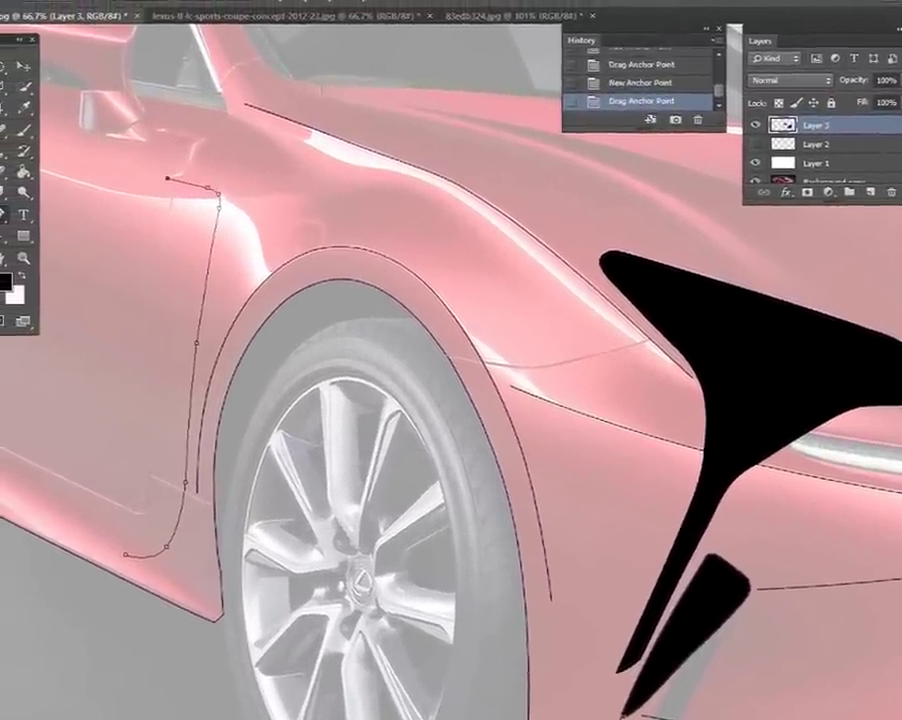
right_click(520, 211)
left_click(563, 317)
left_click(564, 227)
right_click(520, 211)
left_click(566, 240)
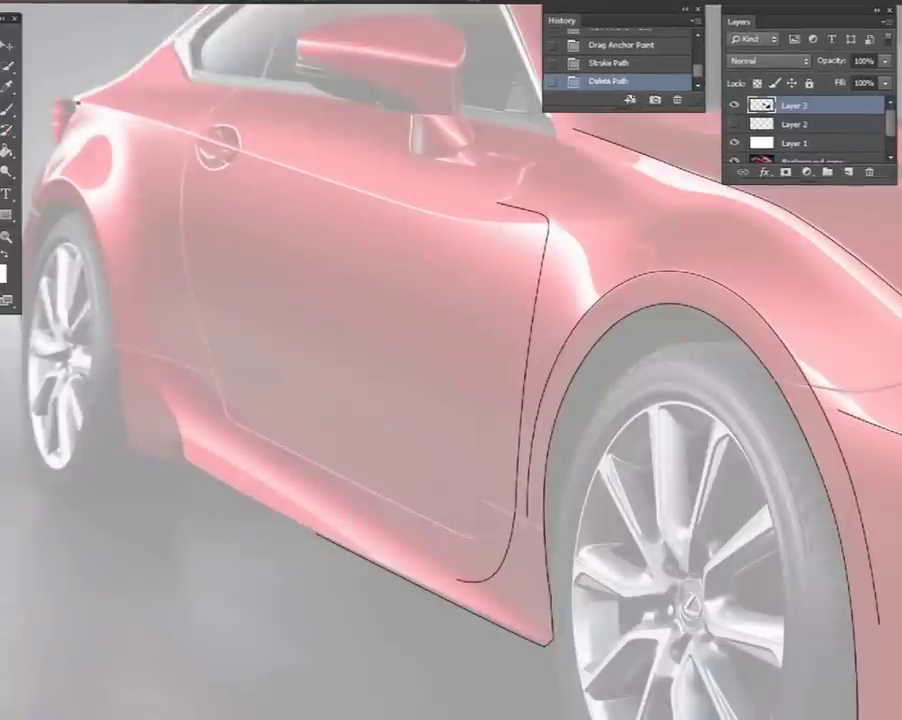
Bend the door line to follow the body, stroke it black, and delete the path.
mouse_move(435, 190)
left_mouse_down()
mouse_move(435, 216)
mouse_move(440, 210)
left_mouse_up()
right_click(545, 162)
left_click(584, 284)
left_click(540, 203)
right_click(588, 170)
left_click(650, 191)
Draw the side sill line from the rear to the front wheel and stroke it black.
left_click(160, 395)
left_click(493, 550)
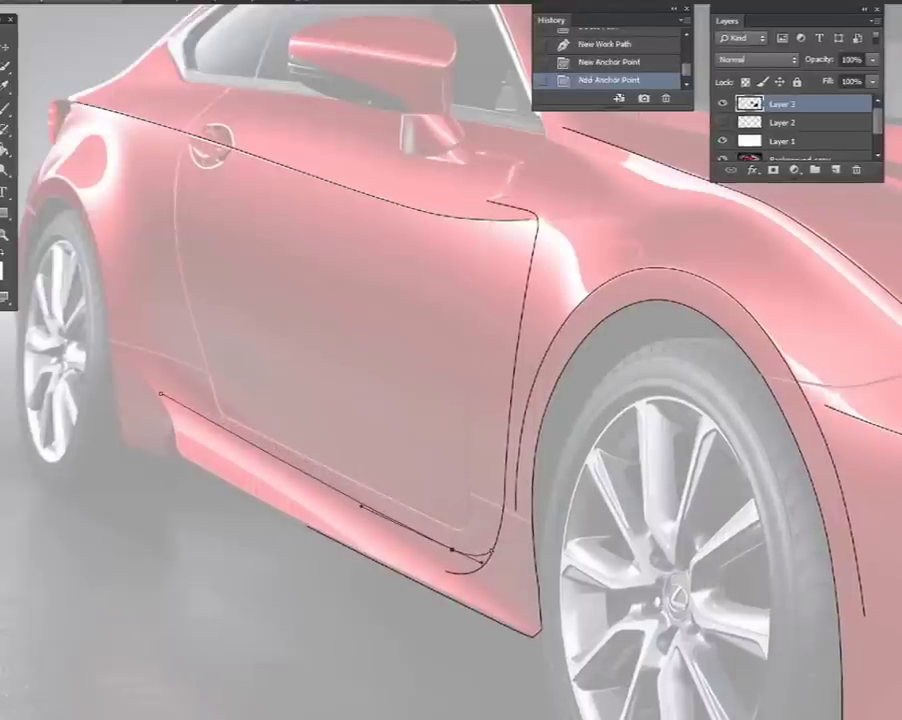
right_click(292, 346)
left_click(342, 447)
left_click(535, 205)
right_click(447, 252)
left_click(483, 270)
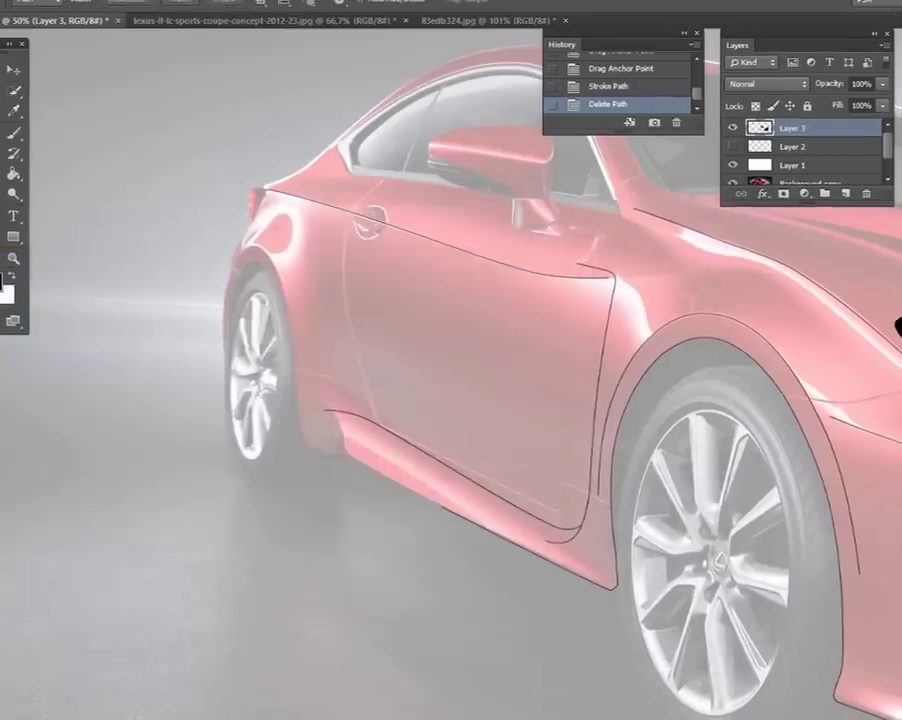
Trace the car's rear corner above the back wheel and stroke it black.
left_click_drag(202, 211, 226, 193)
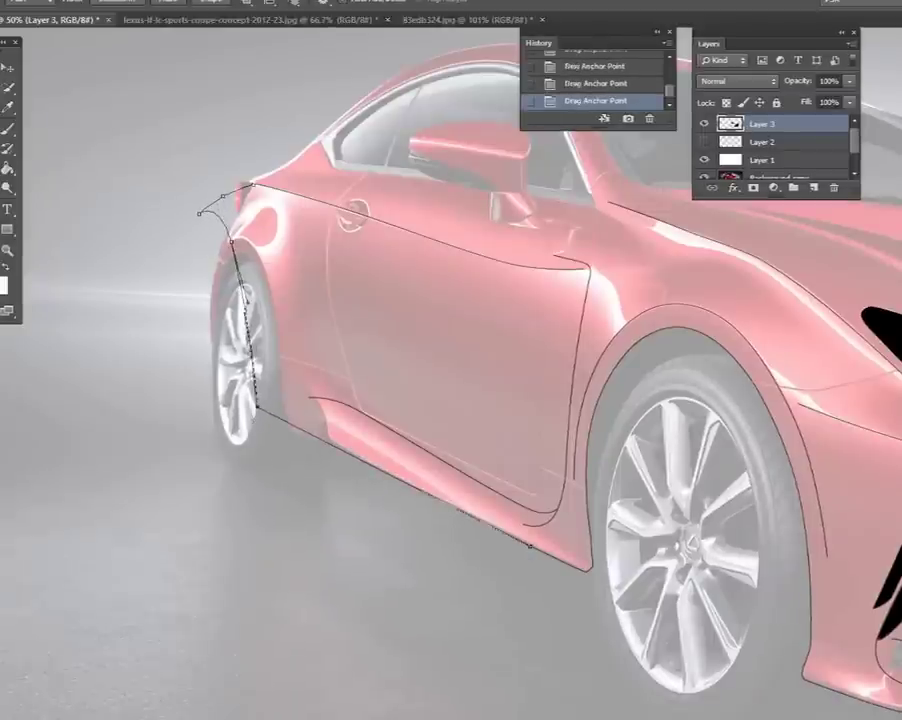
key("Return")
key("Delete")
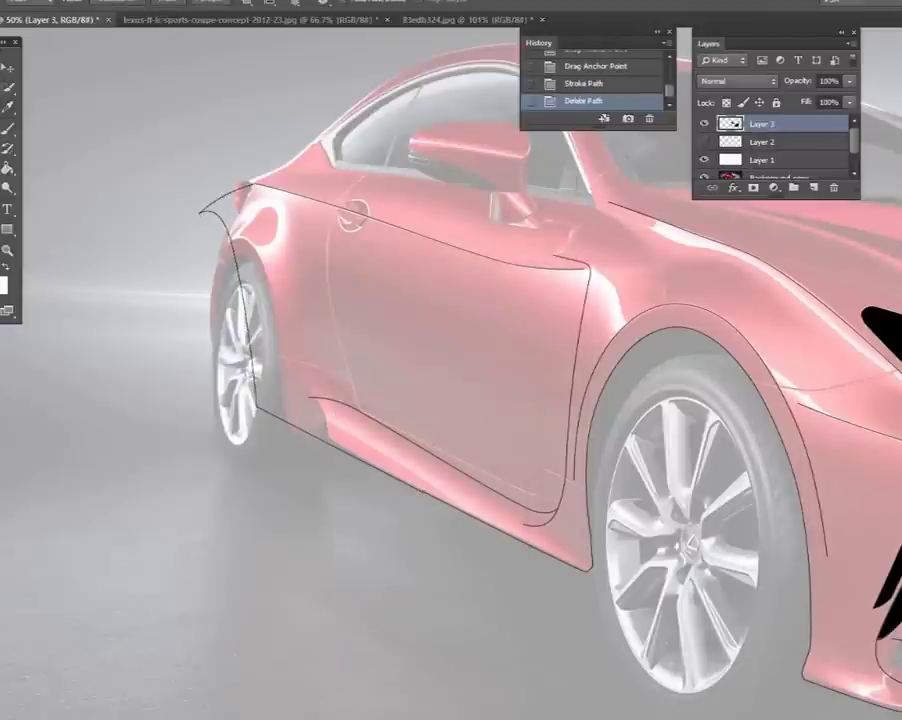
left_click_drag(184, 268, 184, 251)
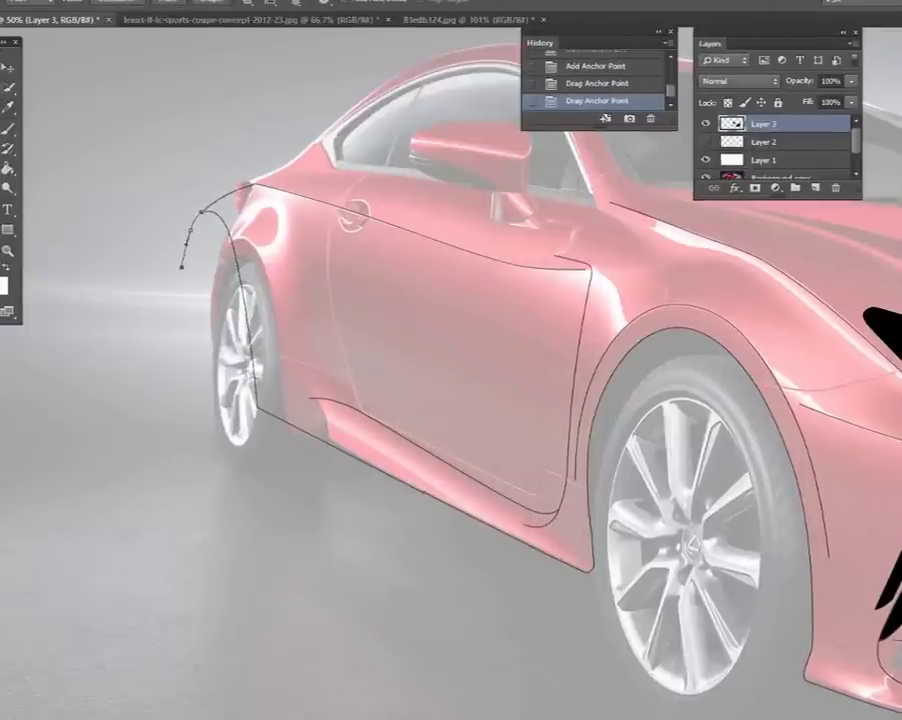
key("Return")
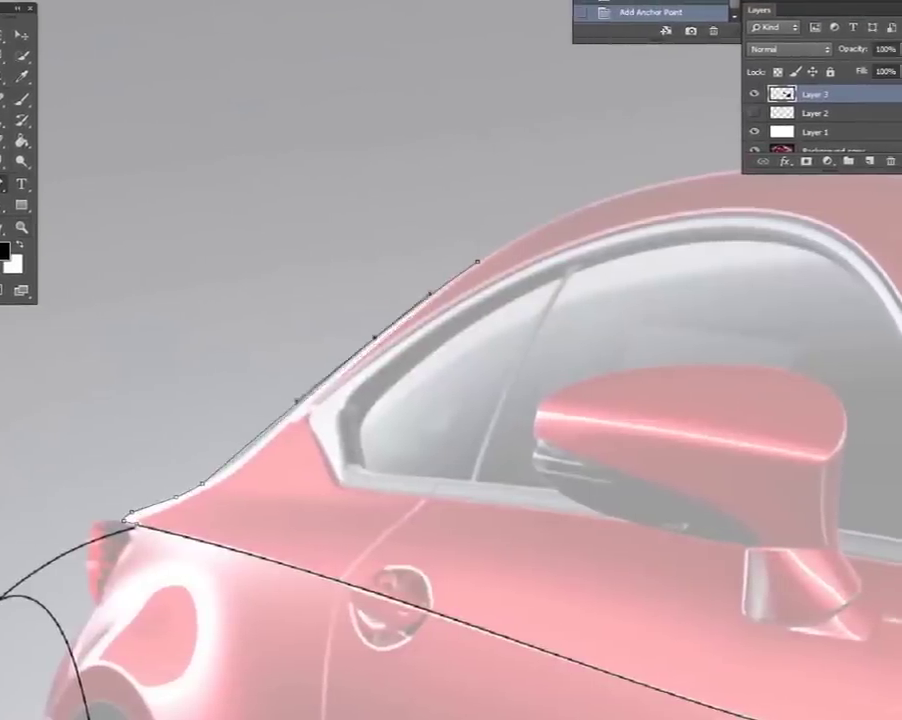
Trace the roofline with a curved path and stroke it black.
left_click(810, 169)
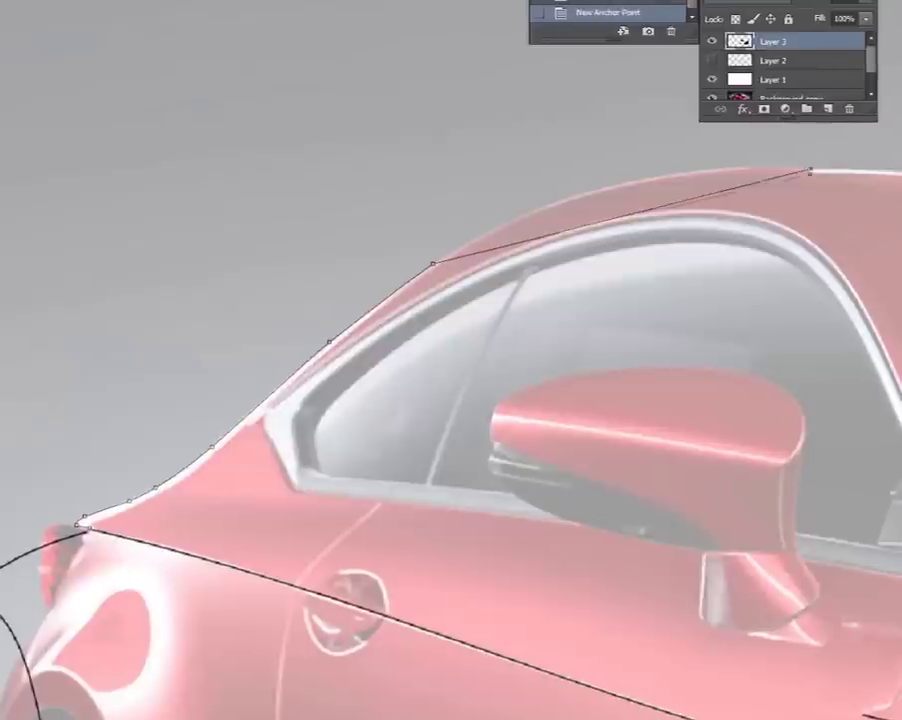
left_click(625, 178)
left_click_drag(625, 178, 618, 188)
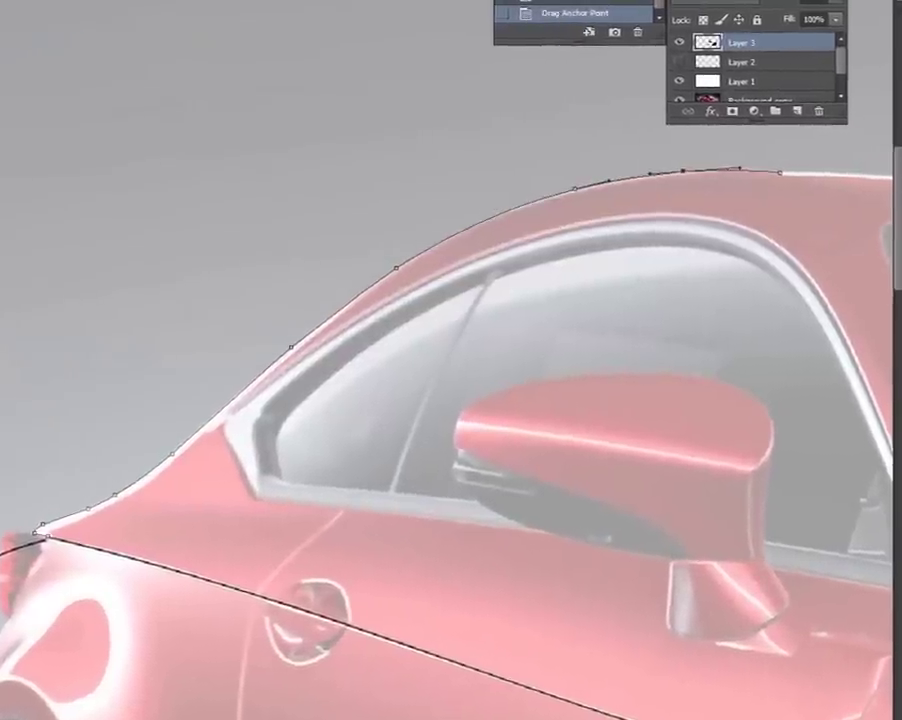
left_click(514, 212)
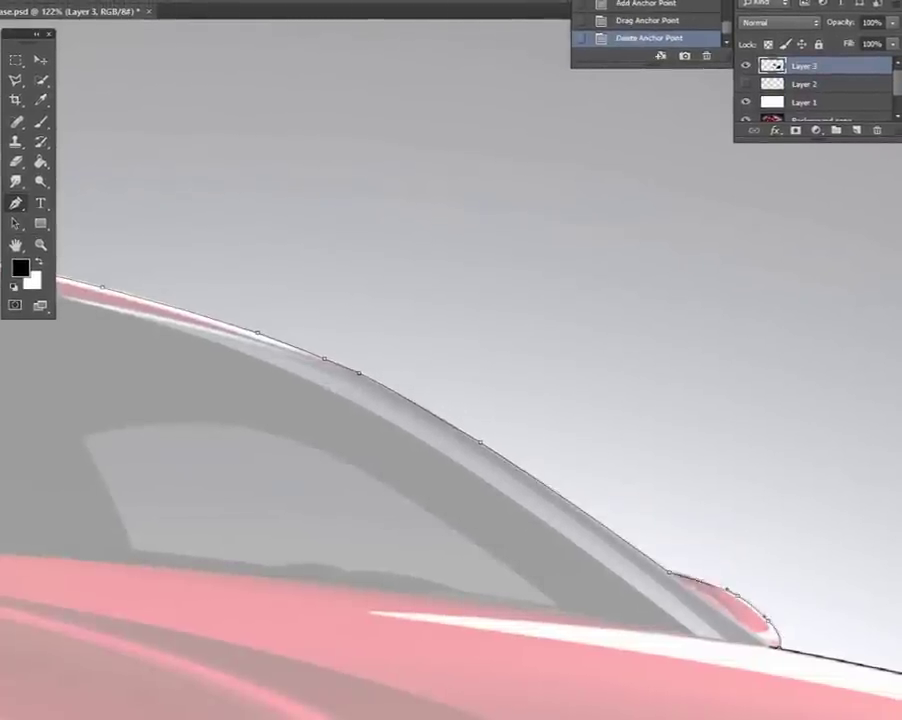
right_click(762, 156)
left_click(800, 254)
key("Return")
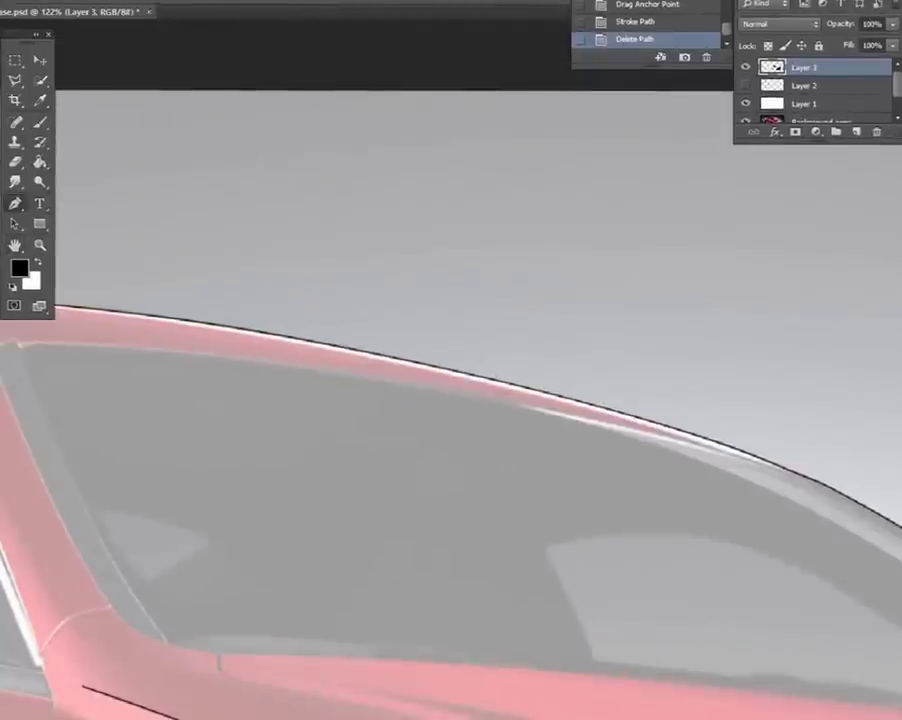
Ink the roof's front edge with a stroked path, then delete the path.
left_click(21, 347)
left_click(84, 344)
left_click_drag(476, 416, 476, 391)
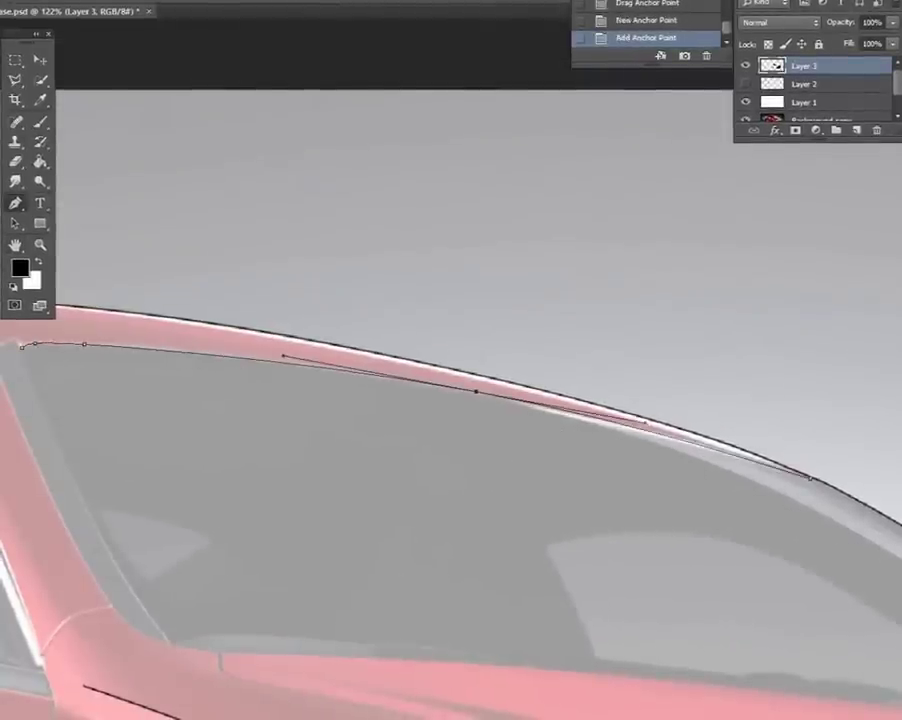
right_click(183, 288)
left_click(221, 385)
right_click(387, 264)
left_click(413, 288)
Stroke the windshield pillar path in black and delete it.
left_click(20, 345)
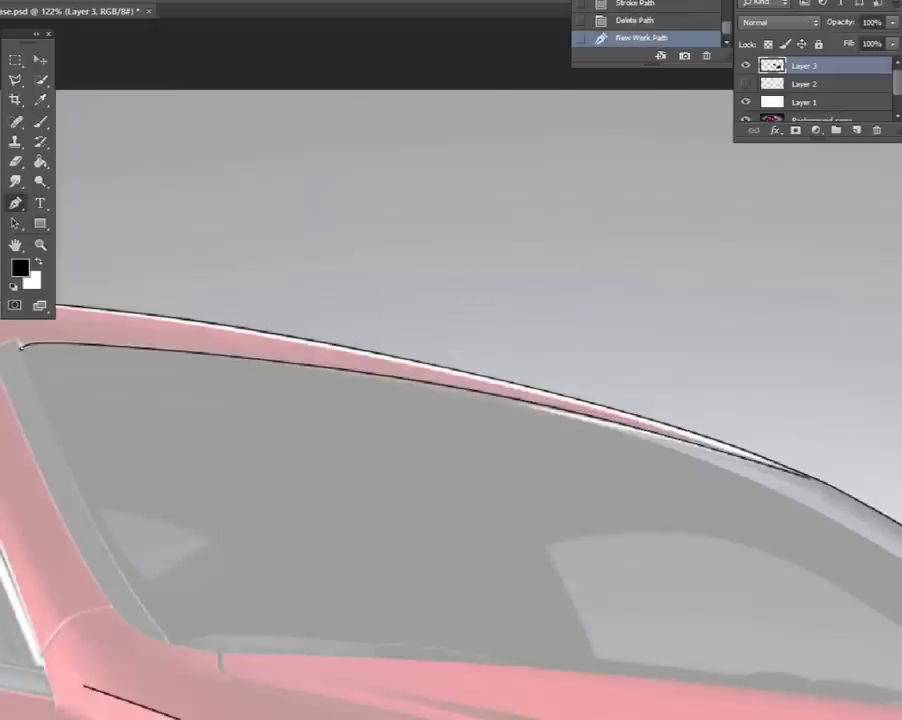
right_click(151, 100)
left_click(200, 250)
left_click(574, 213)
key("Delete")
key("ctrl+minus")
key("ctrl+minus")
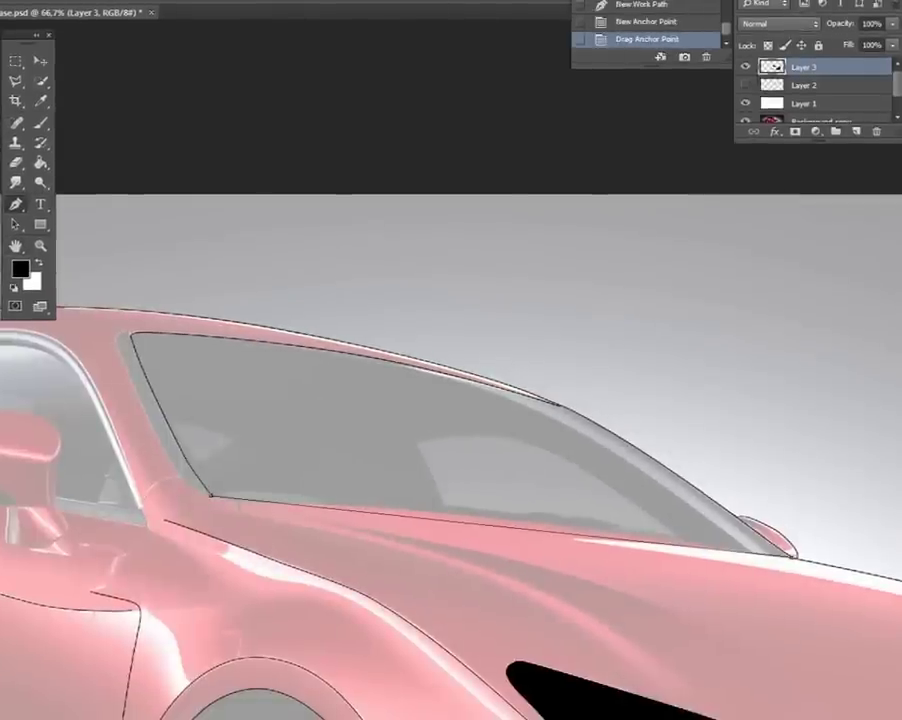
Trace the windshield's lower edge, stroke it black, and fit the whole image in view.
left_click_drag(494, 514, 492, 518)
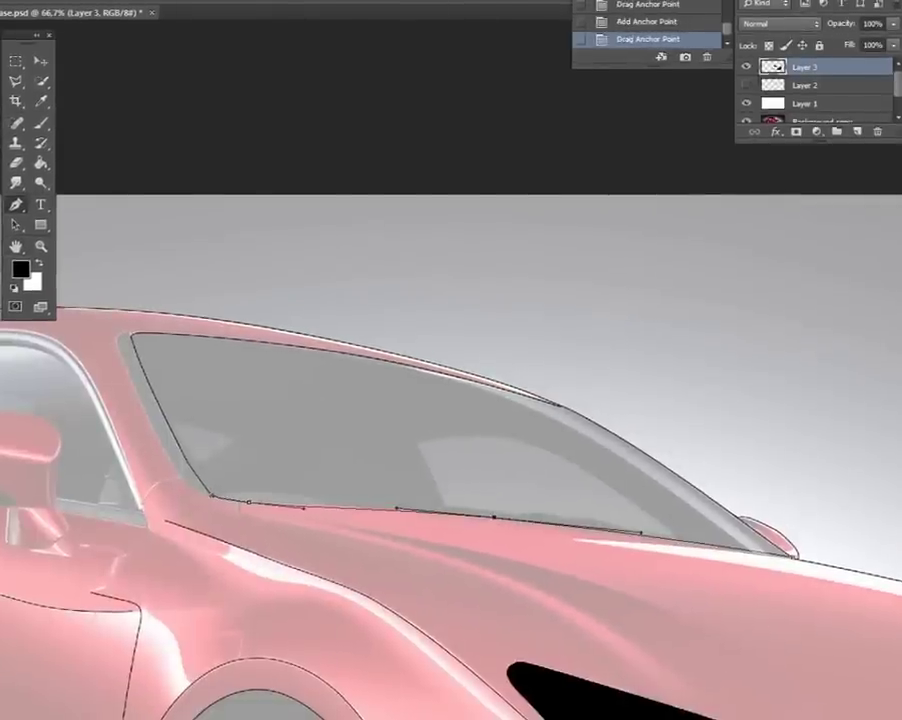
left_click(290, 504)
right_click(348, 81)
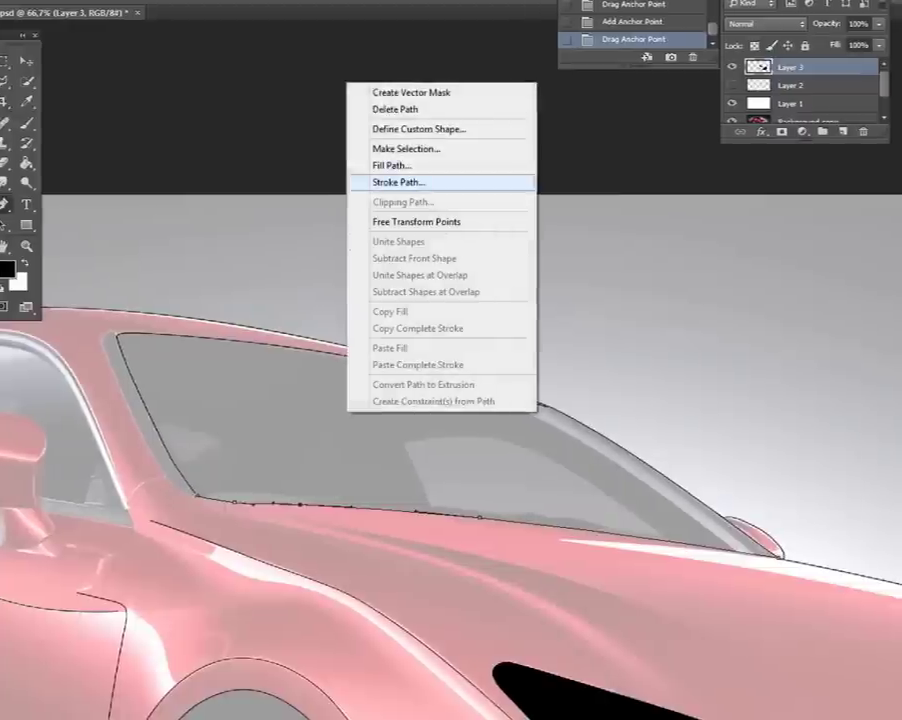
right_click(318, 107)
left_click(366, 203)
key("Return")
key("Delete")
key("ctrl+0")
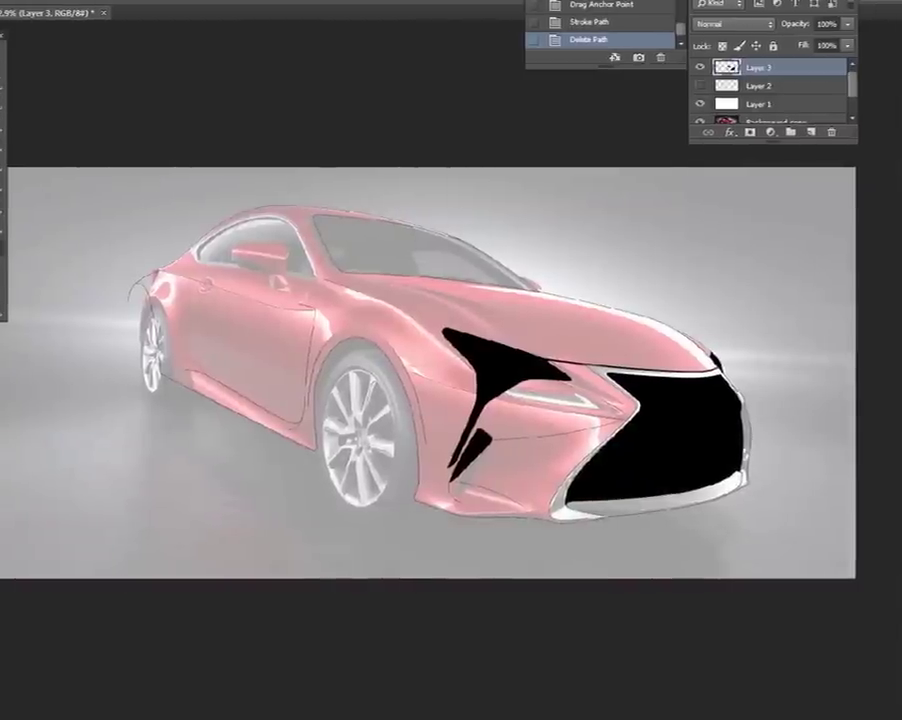
Set the white background Layer 1 to full opacity to hide the photo.
key("ctrl+plus")
left_click(760, 104)
left_click(850, 23)
mouse_move(846, 40)
left_mouse_down()
mouse_move(806, 40)
mouse_move(884, 47)
left_mouse_up()
left_click(796, 90)
Add a new empty layer and choose grey as the painting colour.
left_click(850, 136)
key("i")
left_click(18, 273)
key("Return")
key("g")
key("ctrl+shift+alt+n")
key("ctrl+z")
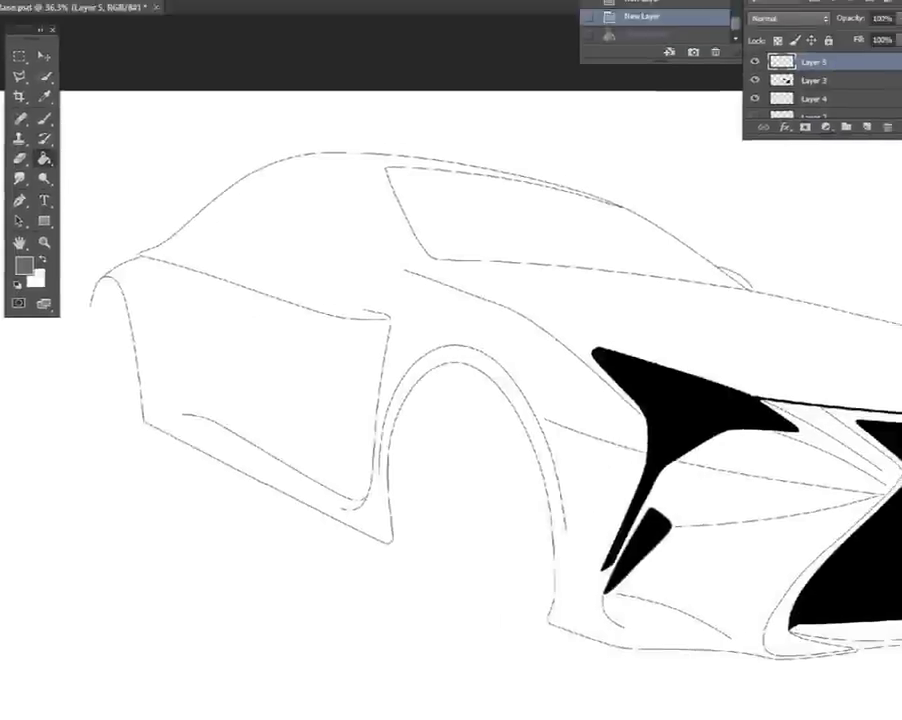
key("ctrl+0")
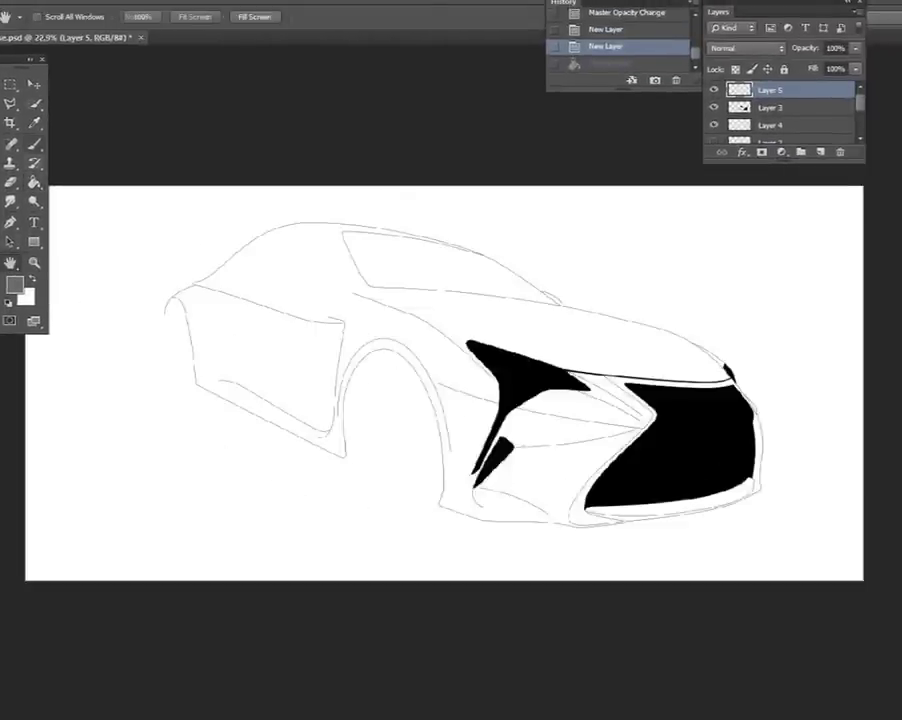
Airbrush soft grey at 43% opacity over the rear, front bumper and grille.
key("b")
right_click(326, 346)
key("Return")
key("4")
key("3")
mouse_move(165, 300)
left_mouse_down()
mouse_move(240, 270)
mouse_move(330, 295)
left_mouse_up()
left_click_drag(195, 370, 320, 330)
mouse_move(190, 300)
left_mouse_down()
mouse_move(320, 340)
mouse_move(410, 330)
mouse_move(465, 445)
left_mouse_up()
mouse_move(400, 340)
left_mouse_down()
mouse_move(460, 460)
mouse_move(560, 505)
left_mouse_up()
left_click_drag(480, 485, 585, 460)
left_click_drag(500, 450, 590, 420)
Shade the rear fender, wheel arch, roof and hood in grey.
mouse_move(450, 305)
left_mouse_down()
mouse_move(330, 345)
mouse_move(305, 365)
left_mouse_up()
left_click_drag(245, 298, 218, 328)
mouse_move(180, 290)
left_mouse_down()
mouse_move(420, 240)
mouse_move(560, 320)
mouse_move(740, 450)
left_mouse_up()
left_click_drag(440, 340, 320, 260)
mouse_move(390, 240)
left_mouse_down()
mouse_move(230, 260)
mouse_move(170, 290)
mouse_move(300, 250)
left_mouse_up()
Move the shading below the linework and lower Layer 1's opacity to reveal the photo.
key("ctrl+bracketleft")
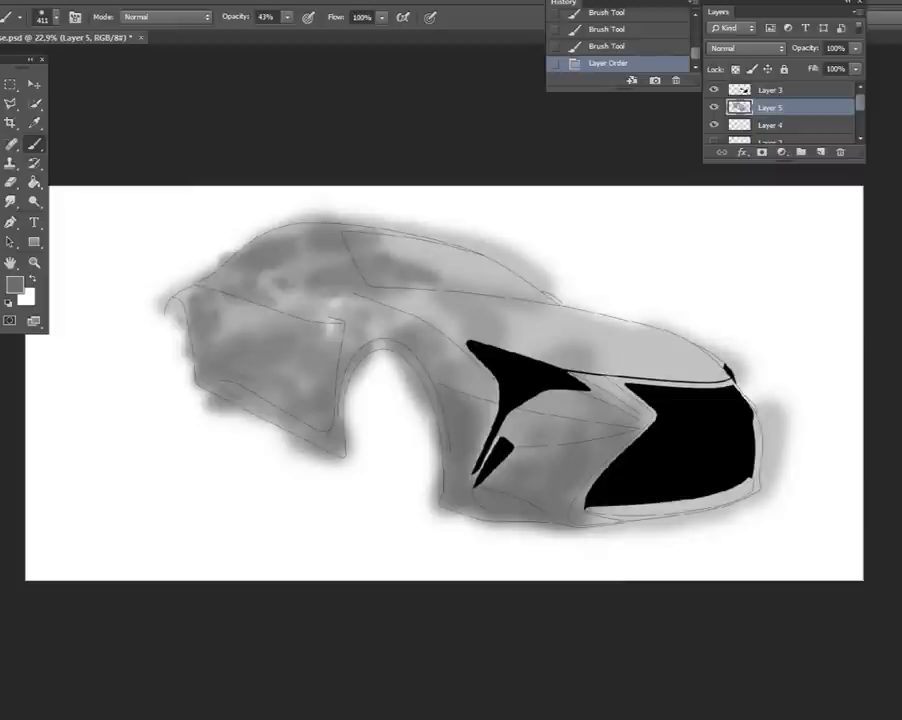
scroll(780, 115, "down", 2)
left_click(780, 126)
left_click(855, 48)
left_click_drag(850, 64, 795, 64)
On a new layer, trace a Pen outline around the lower side, wheel arch and ground shadow.
key("ctrl+shift+alt+n")
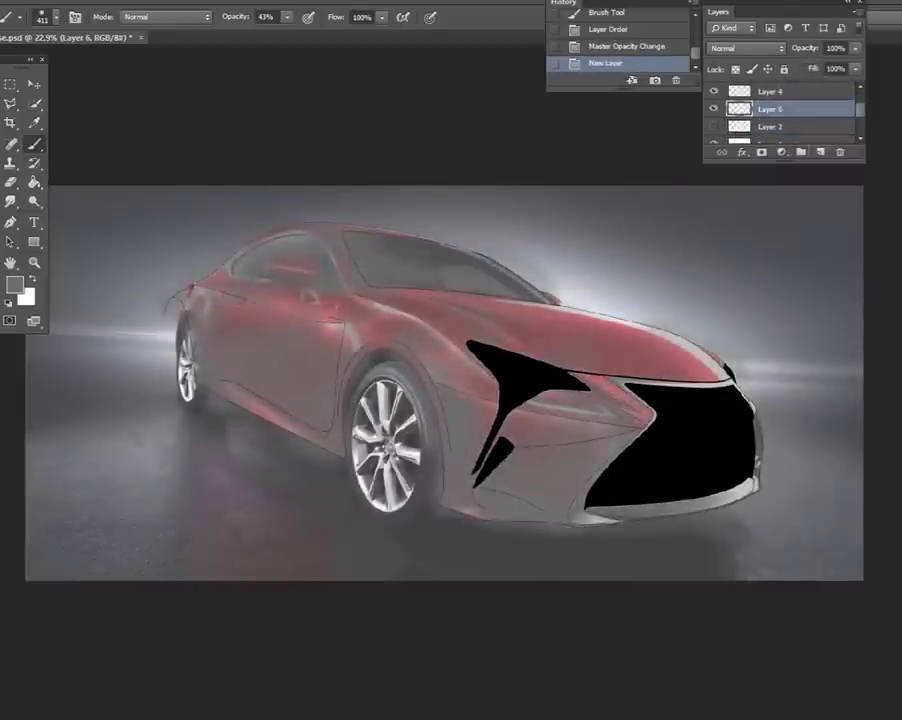
key("p")
left_click(186, 411)
left_click(382, 529)
left_click_drag(275, 465, 275, 469)
left_click_drag(333, 500, 333, 505)
left_click_drag(243, 448, 243, 452)
left_click(750, 540)
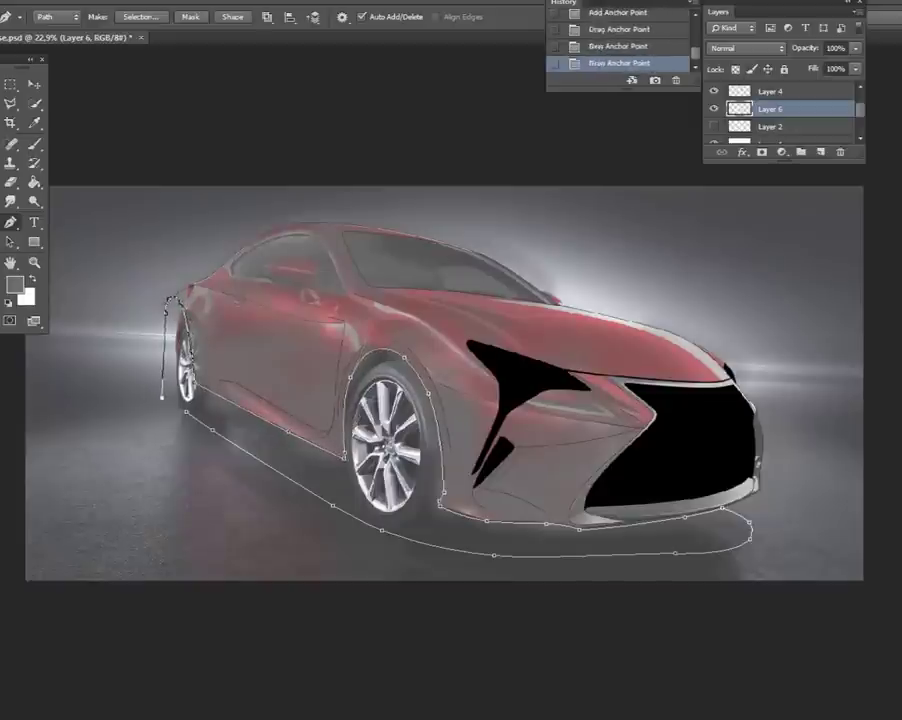
left_click(178, 407)
left_click_drag(178, 407, 183, 409)
Turn the outline into a selection, reset colours to black and white, and ready the Brush.
right_click(252, 176)
left_click(300, 320)
key("Return")
key("d")
key("b")
right_click(388, 347)
key("Escape")
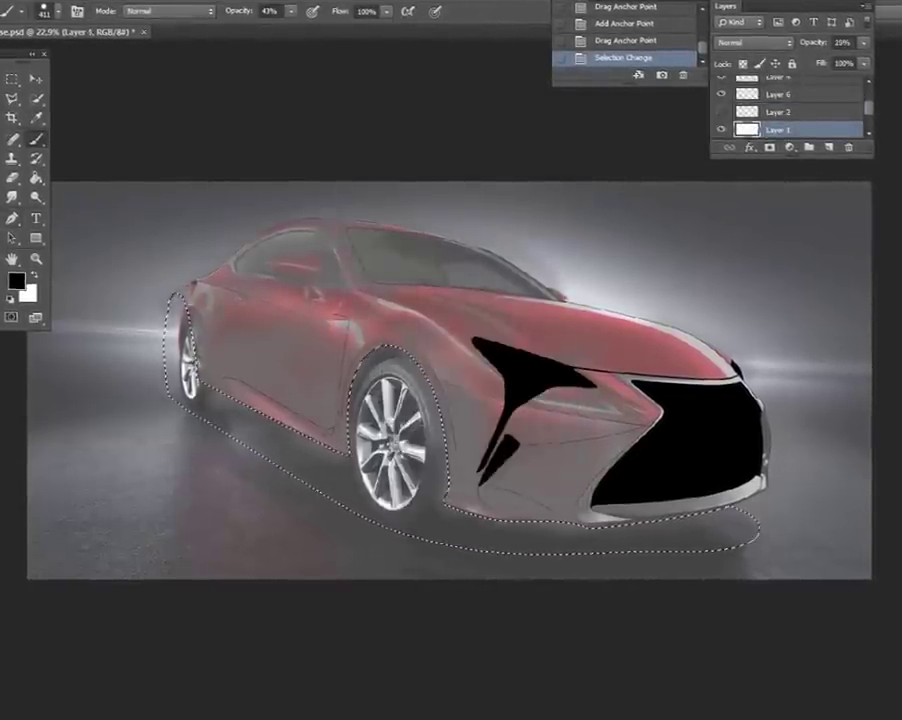
Move Layer 4 above Layer 5 and paint black shadow on the left side and front wheel arch.
left_click(777, 126)
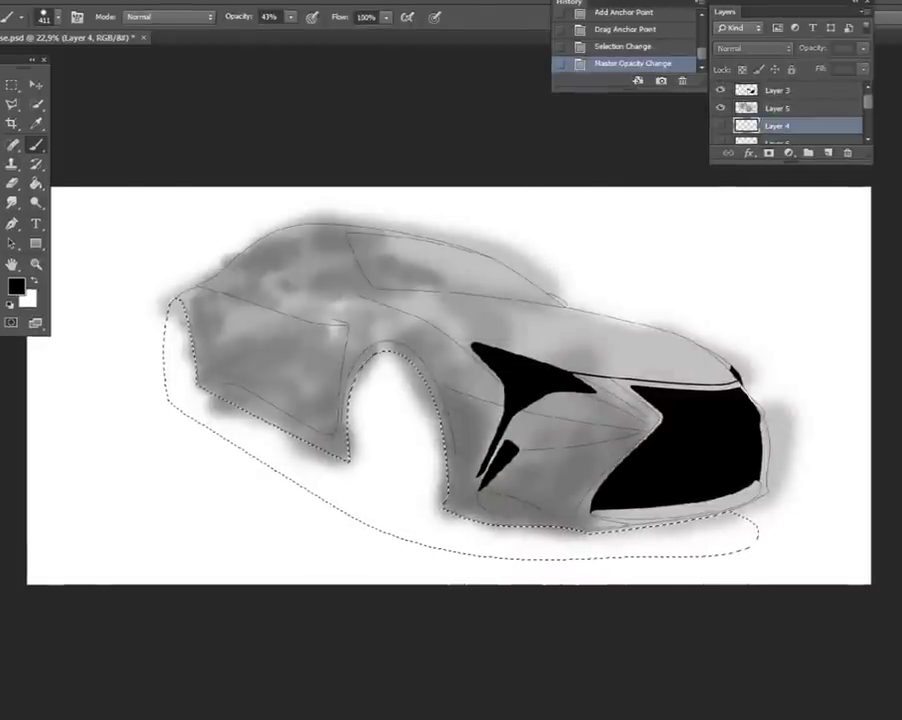
left_click_drag(777, 126, 777, 100)
mouse_move(175, 310)
left_mouse_down()
mouse_move(200, 420)
mouse_move(310, 470)
left_mouse_up()
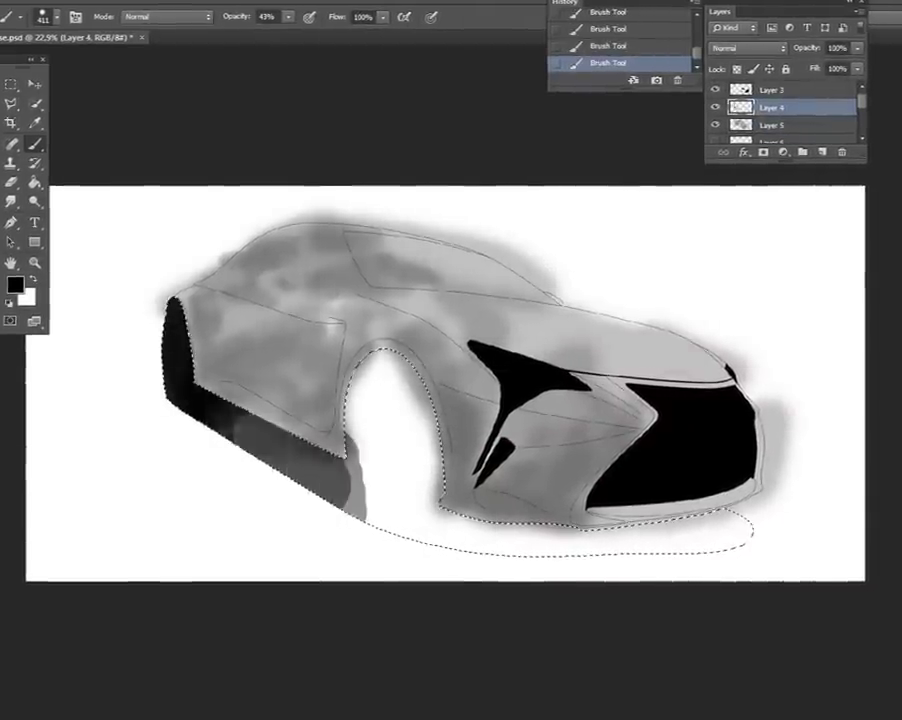
left_click_drag(385, 350, 410, 530)
mouse_move(370, 380)
left_mouse_down()
mouse_move(420, 500)
mouse_move(480, 540)
mouse_move(740, 530)
left_mouse_up()
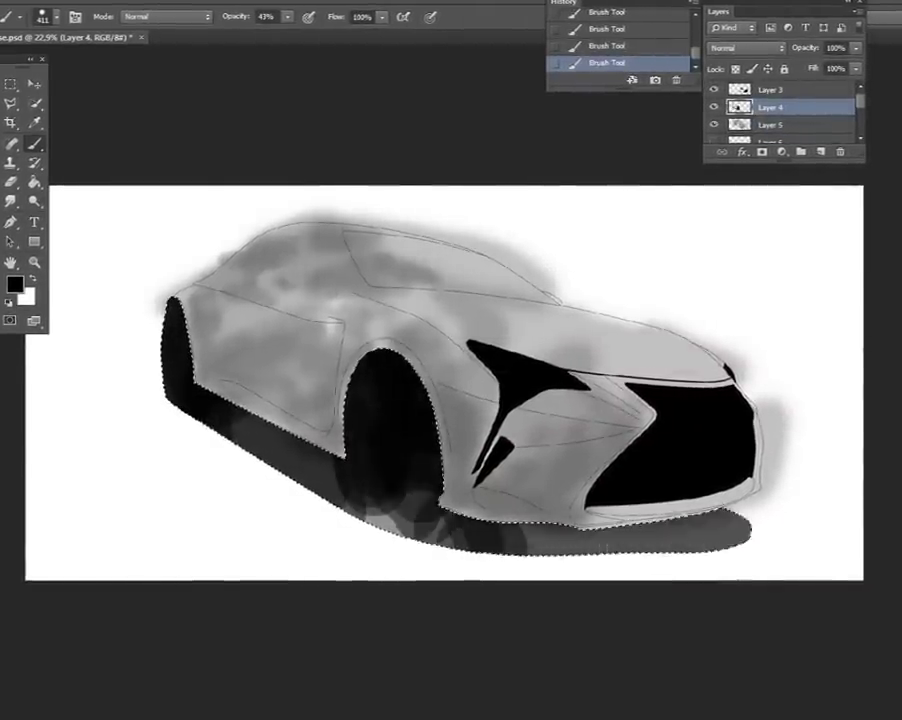
left_click_drag(350, 500, 560, 540)
Deepen the black shadow on the lower side and under the front bumper, then deselect.
left_click_drag(190, 400, 350, 480)
left_click_drag(170, 320, 300, 460)
right_click(463, 385)
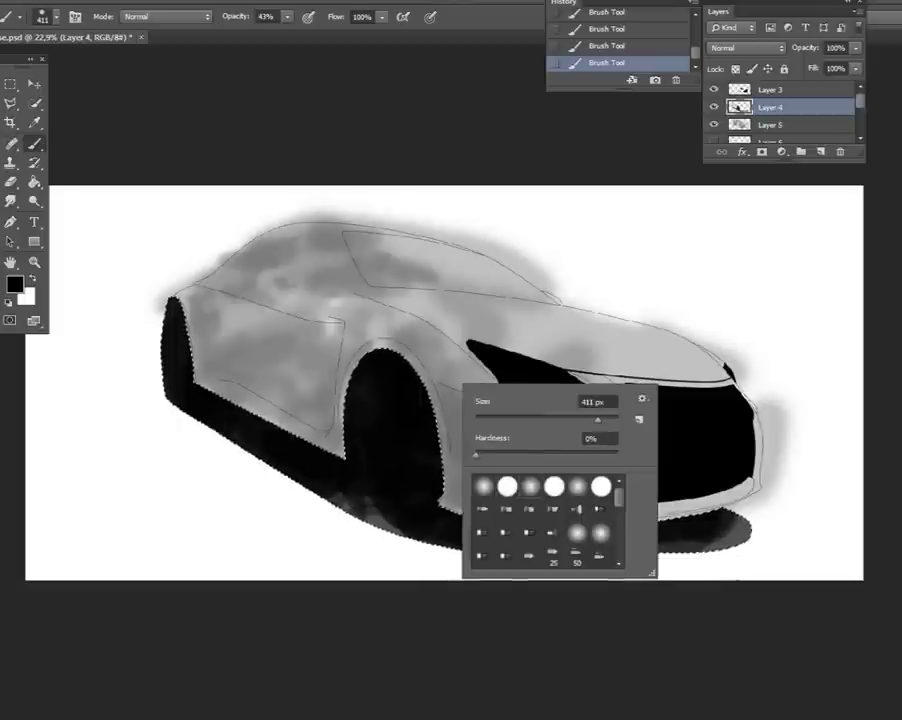
key("Escape")
left_click_drag(560, 535, 740, 525)
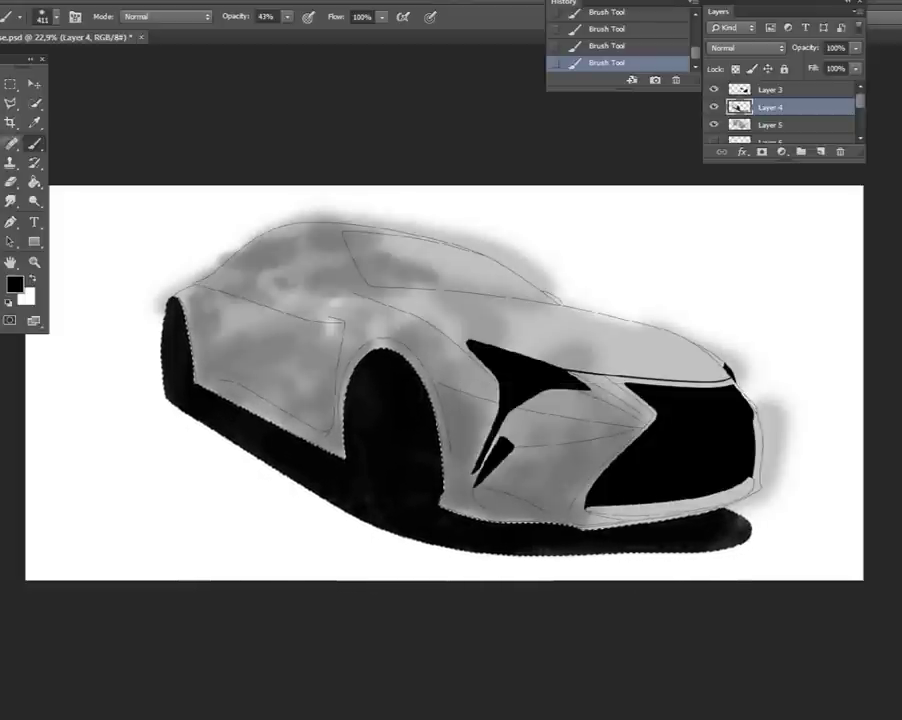
key("m")
key("ctrl+d")
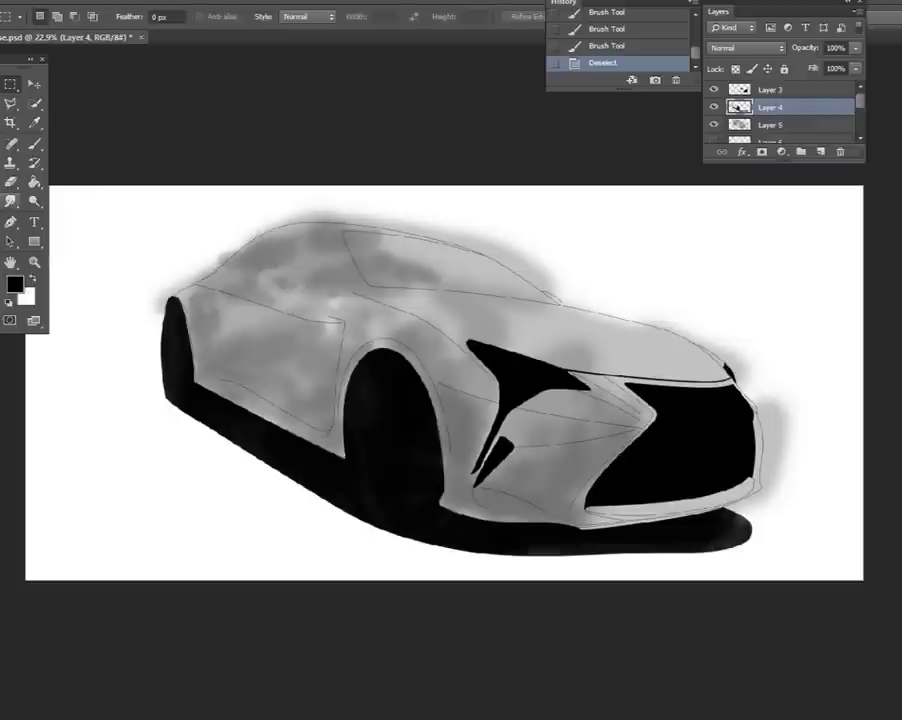
Smudge the grey shading, add a new layer and hide the white background.
key("r")
left_click_drag(560, 430, 585, 455)
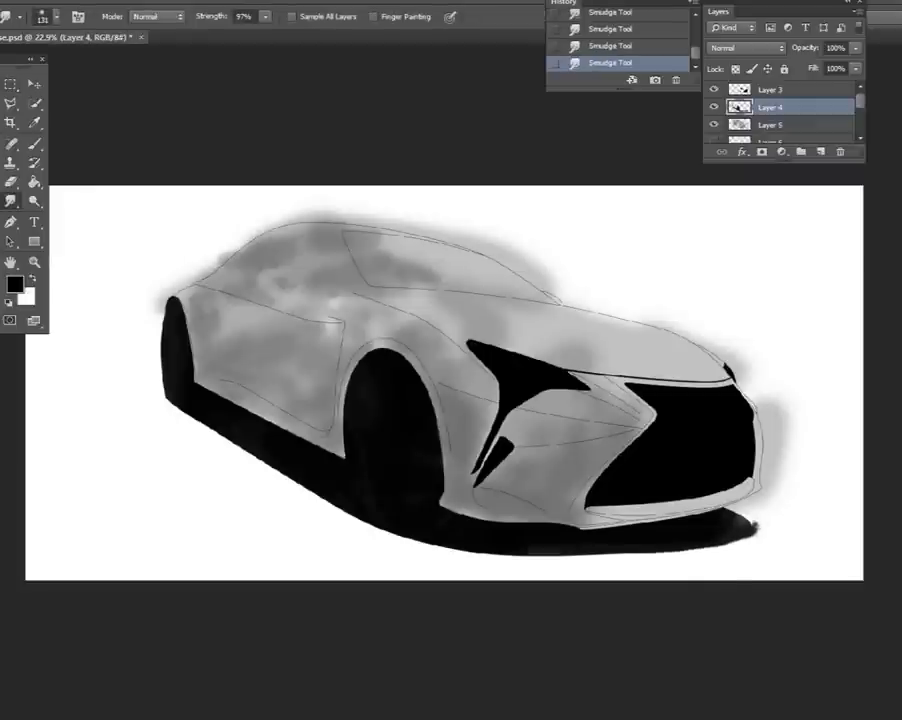
key("ctrl+shift+alt+n")
left_click(713, 195)
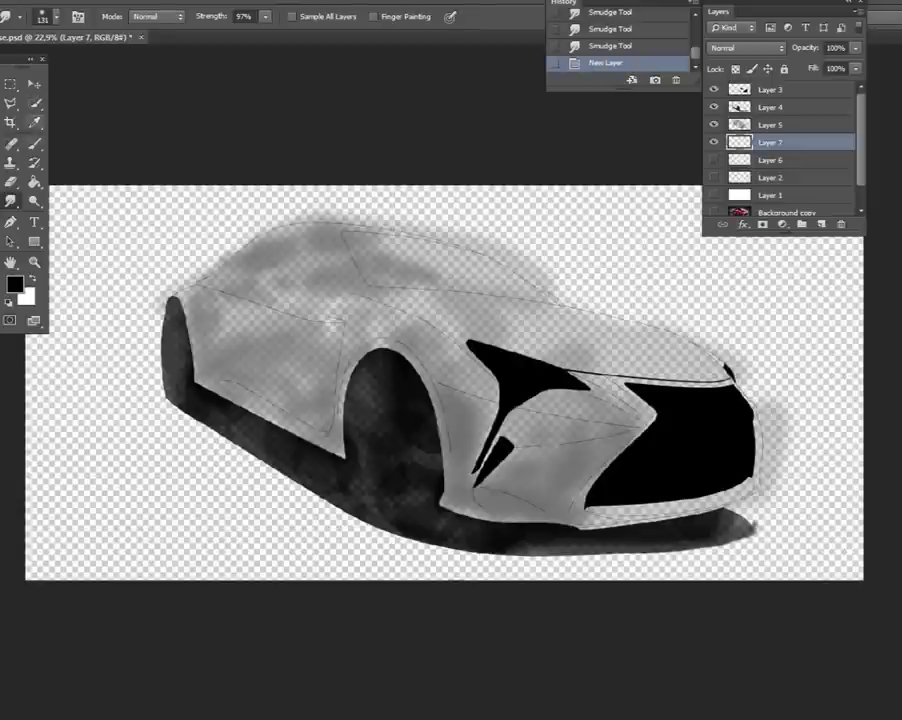
Paint the front wheel, wheel arch and lower sill solid black at 100% brush opacity.
key("b")
right_click(318, 400)
key("Escape")
key("0")
left_click_drag(400, 470, 520, 530)
right_click(360, 269)
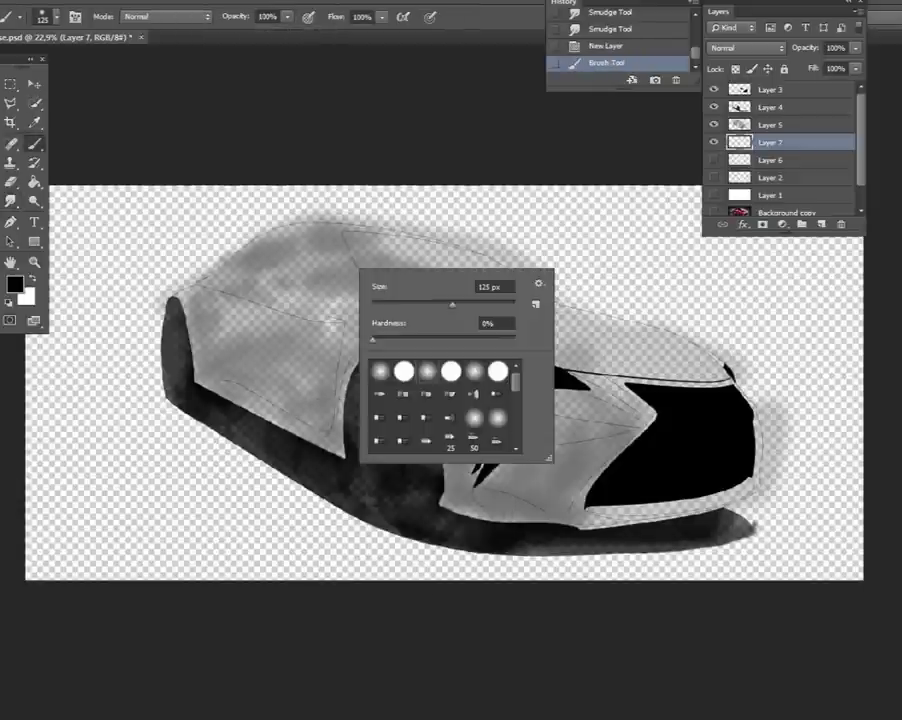
key("Escape")
left_click_drag(400, 380, 420, 480)
left_click_drag(175, 395, 355, 500)
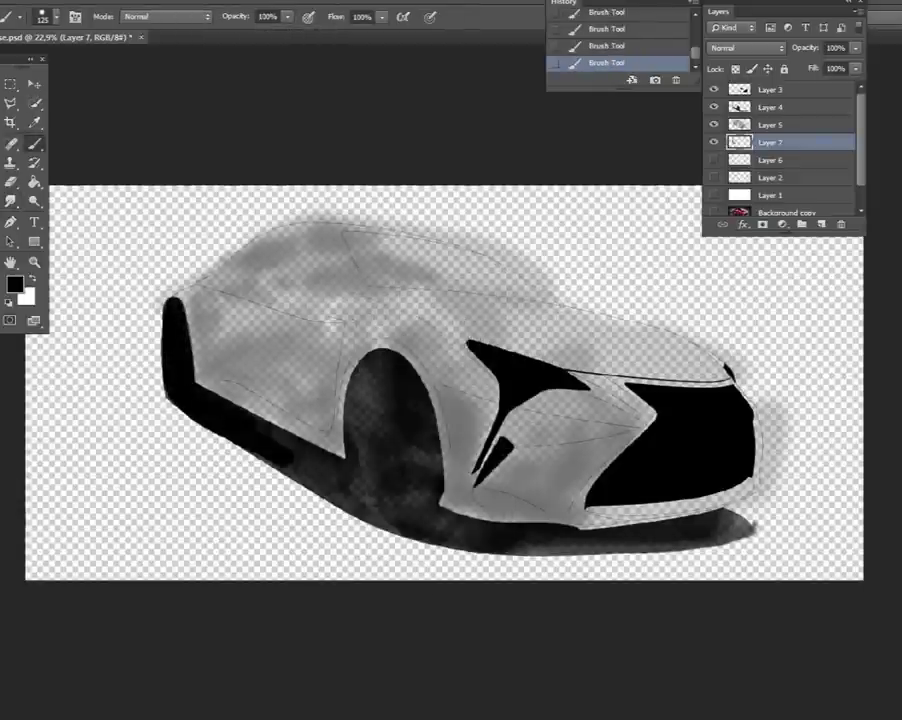
left_click_drag(300, 460, 350, 490)
left_click_drag(385, 360, 410, 475)
mouse_move(360, 440)
left_mouse_down()
mouse_move(420, 500)
mouse_move(550, 545)
mouse_move(675, 540)
left_mouse_up()
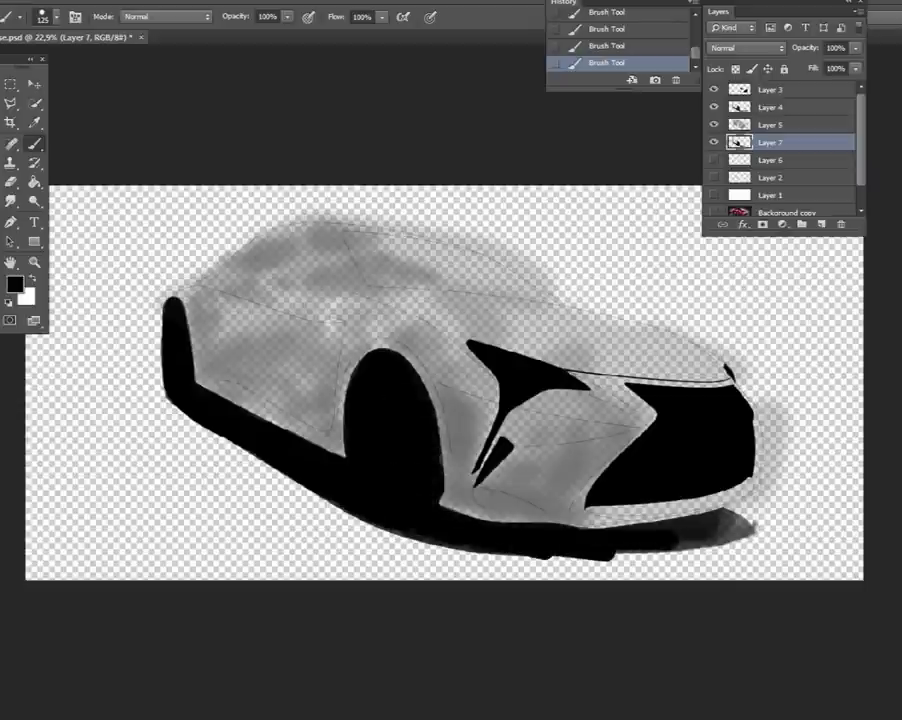
Switch to dark grey and paint the side panel, roofline and body.
left_click(14, 284)
key("Return")
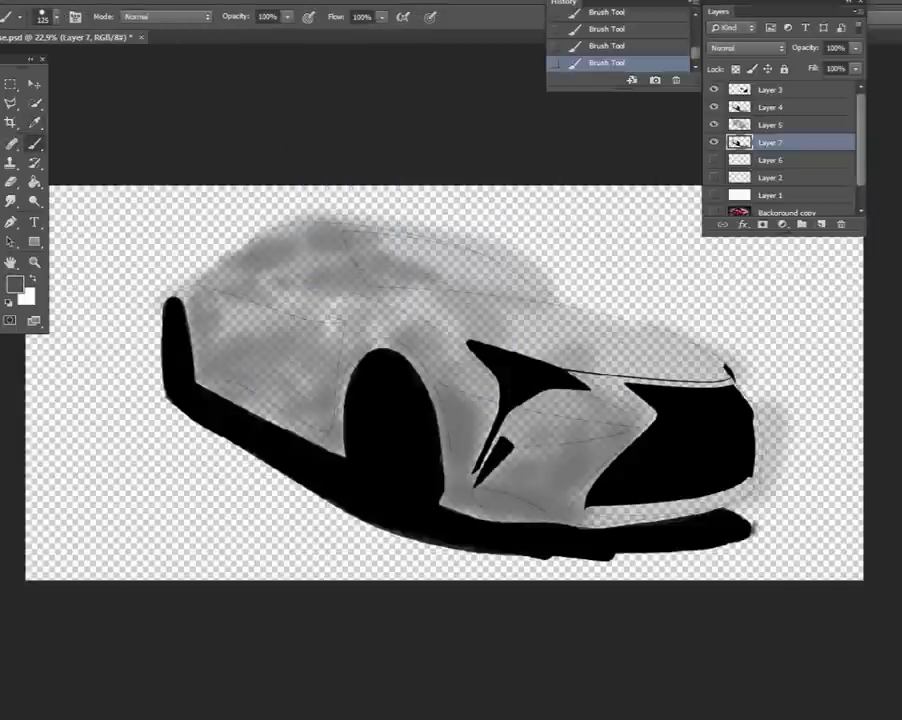
mouse_move(205, 370)
left_mouse_down()
mouse_move(420, 320)
mouse_move(460, 345)
left_mouse_up()
mouse_move(180, 295)
left_mouse_down()
mouse_move(260, 245)
mouse_move(380, 290)
mouse_move(540, 330)
left_mouse_up()
right_click(568, 418)
mouse_move(300, 320)
left_mouse_down()
mouse_move(420, 350)
mouse_move(530, 345)
left_mouse_up()
Fill the front, hood, headlight, grille and roof solid grey, then group the car layers.
left_click_drag(535, 300, 700, 360)
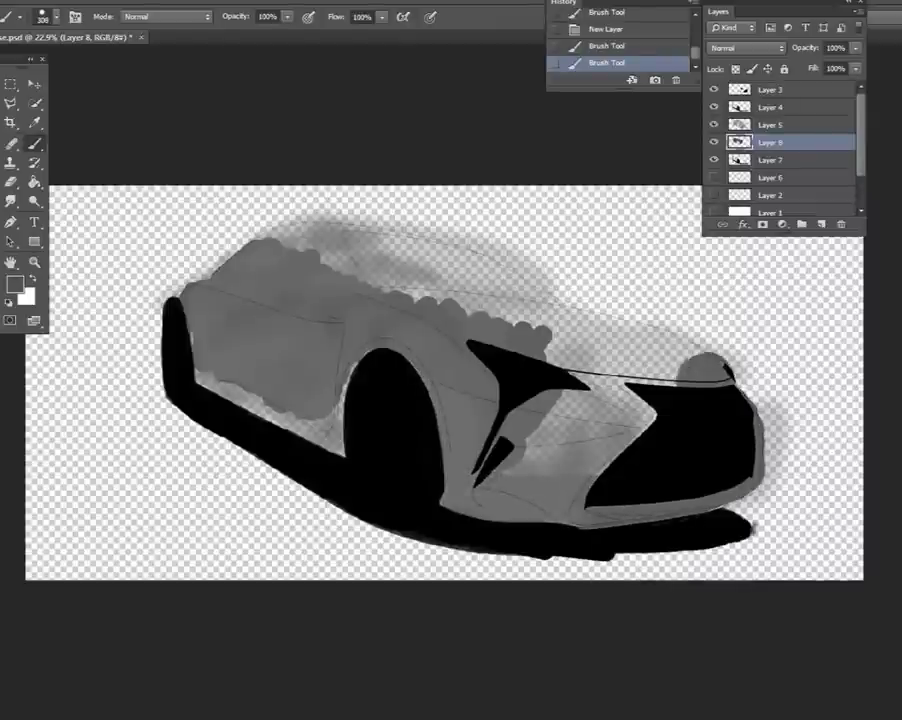
left_click_drag(480, 260, 280, 220)
left_click_drag(520, 470, 650, 400)
left_click_drag(540, 320, 720, 370)
left_click_drag(470, 230, 360, 320)
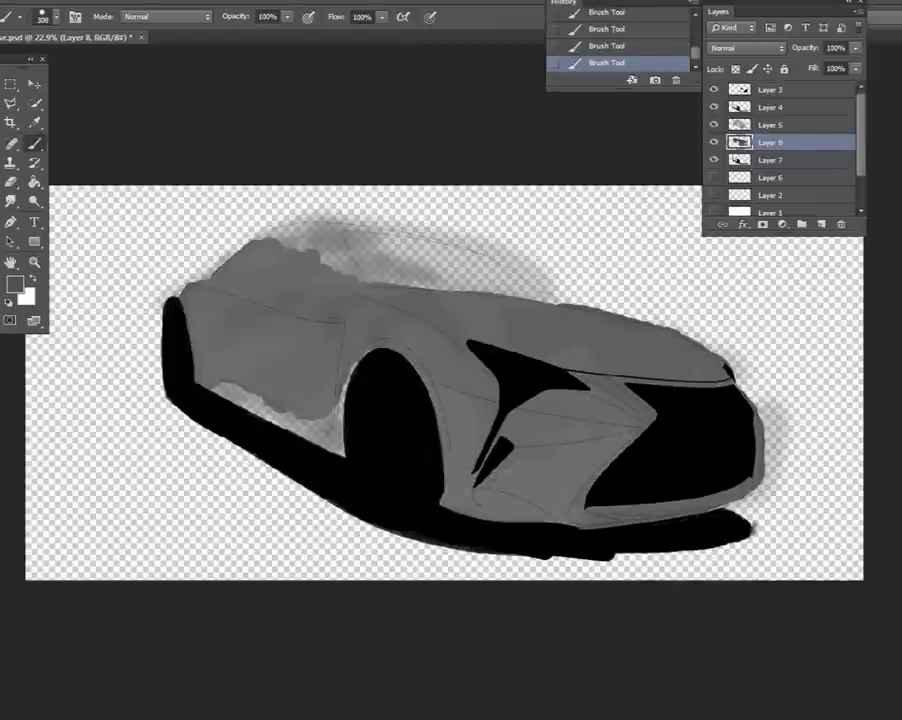
left_click_drag(260, 420, 340, 400)
mouse_move(230, 260)
left_mouse_down()
mouse_move(330, 240)
mouse_move(480, 275)
left_mouse_up()
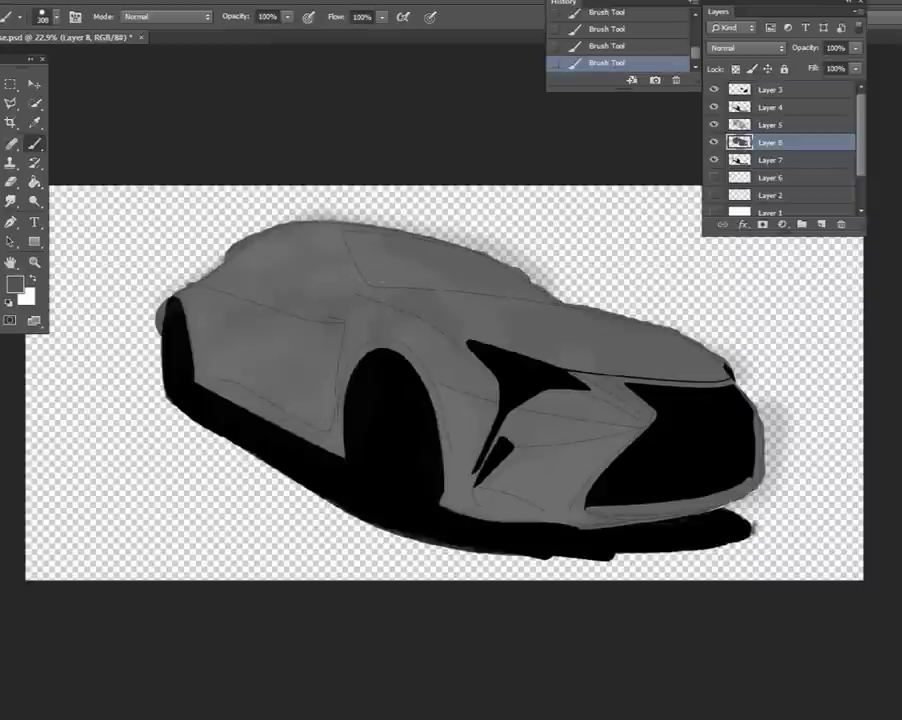
key("ctrl+g")
key("ctrl+bracketright")
key("ctrl+bracketright")
key("ctrl+bracketright")
key("ctrl+bracketright")
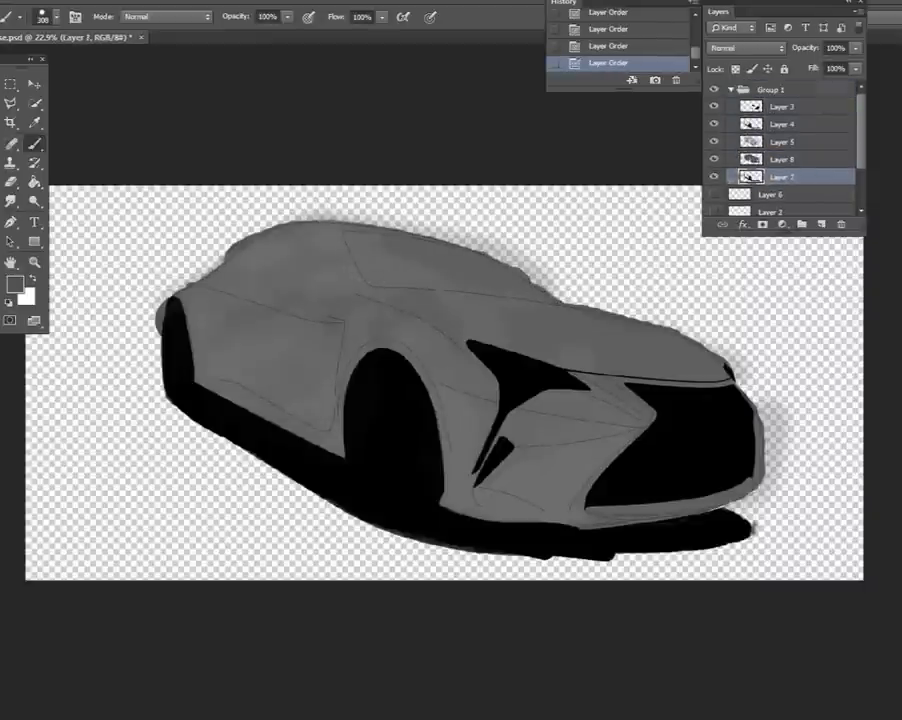
Give Group 1 an orange colour label.
left_click(765, 90)
right_click(710, 90)
left_click(747, 379)
right_click(710, 94)
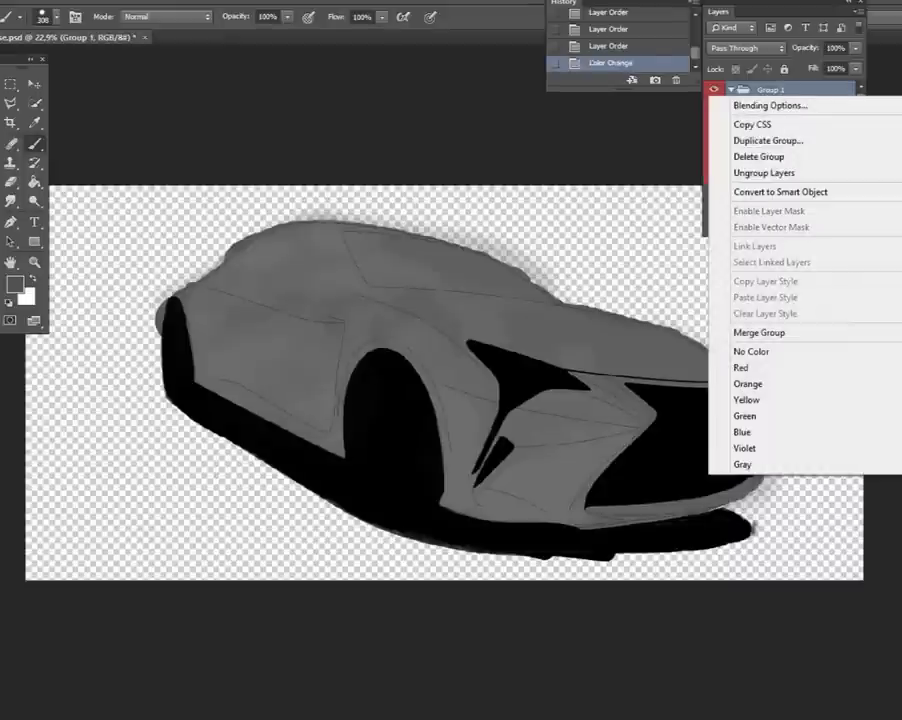
left_click(770, 105)
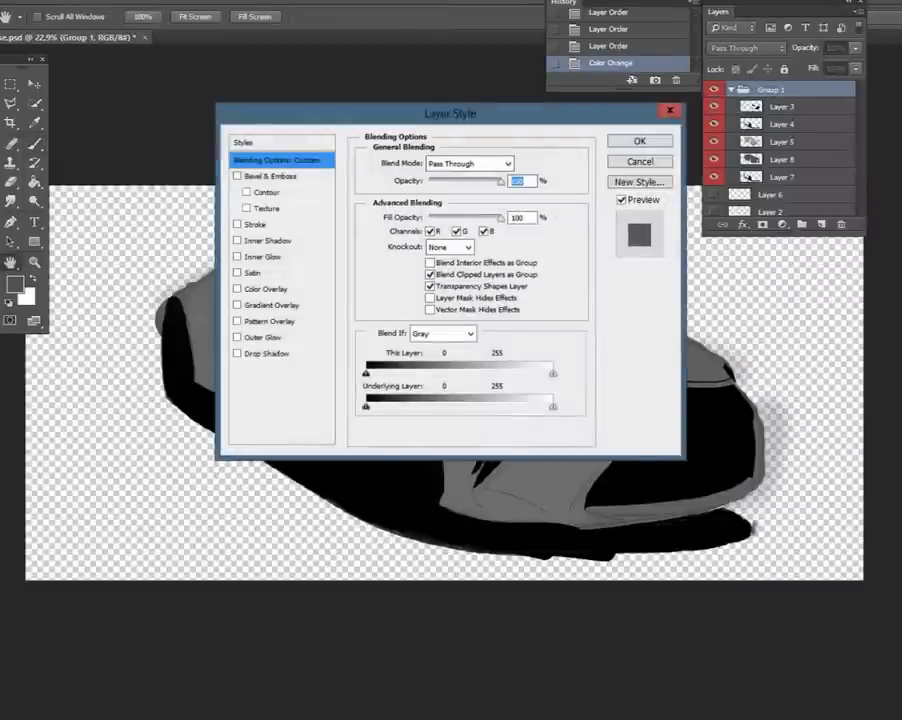
left_click(638, 140)
Open the loft interior photo from the DNN Lex > Fondos LEX folder.
left_click(14, 1)
left_click(70, 38)
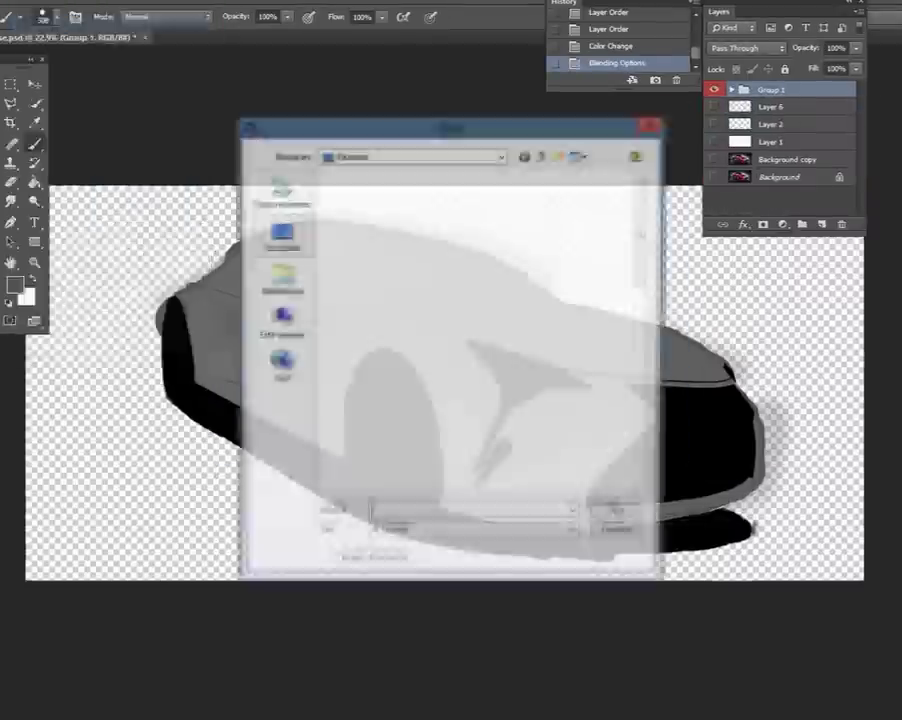
double_click(514, 210)
double_click(358, 221)
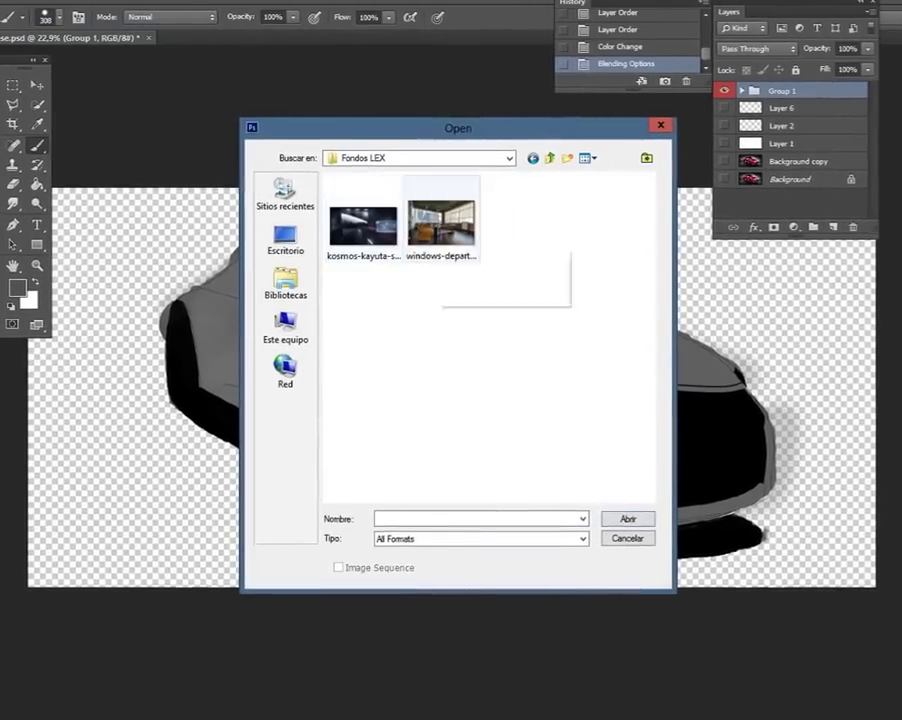
double_click(440, 222)
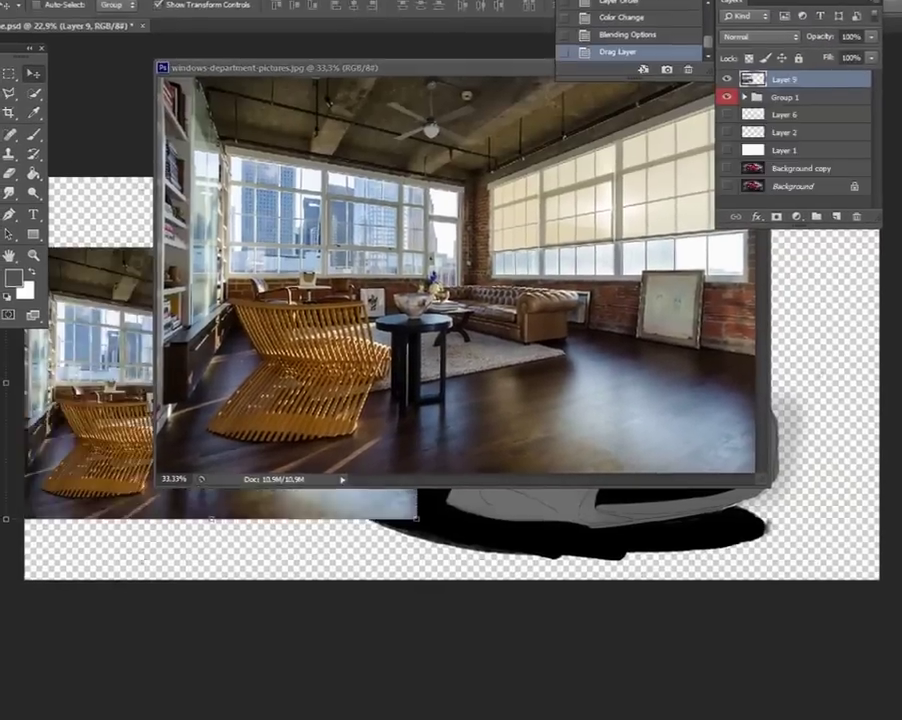
Place the interior photo below the car group, scaled up and tilted about 2.7°.
key("ctrl+[")
key("ctrl+[")
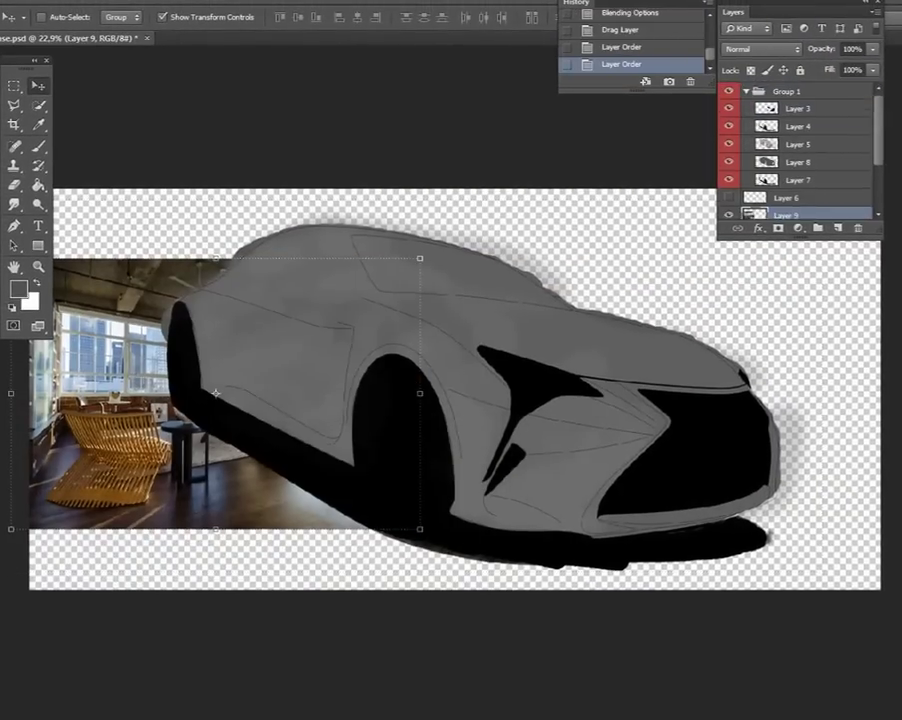
key("ctrl+minus")
left_click_drag(425, 487, 700, 515)
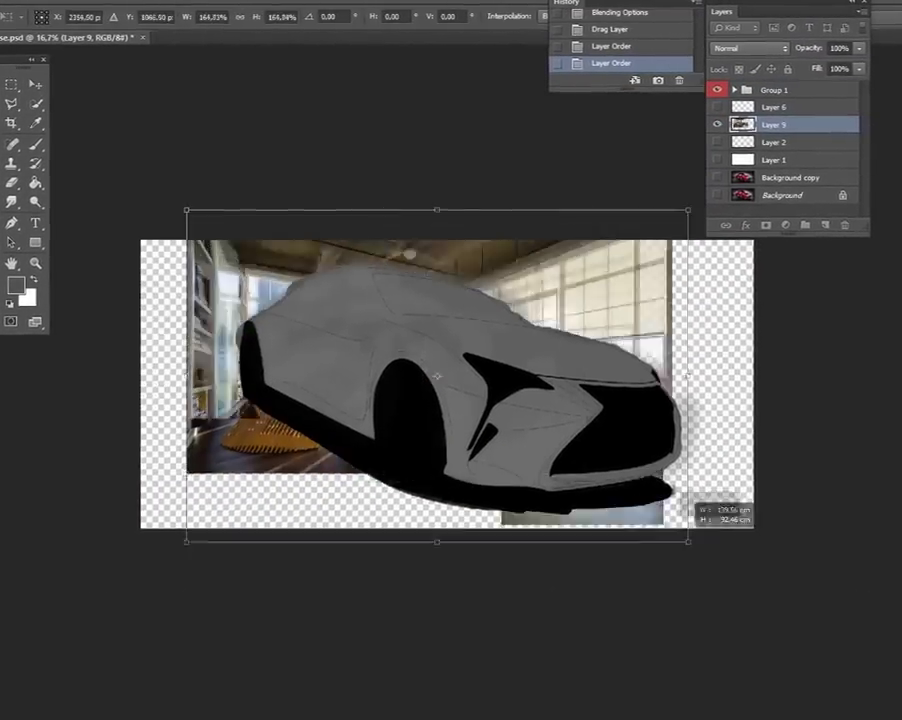
left_click_drag(660, 392, 738, 518)
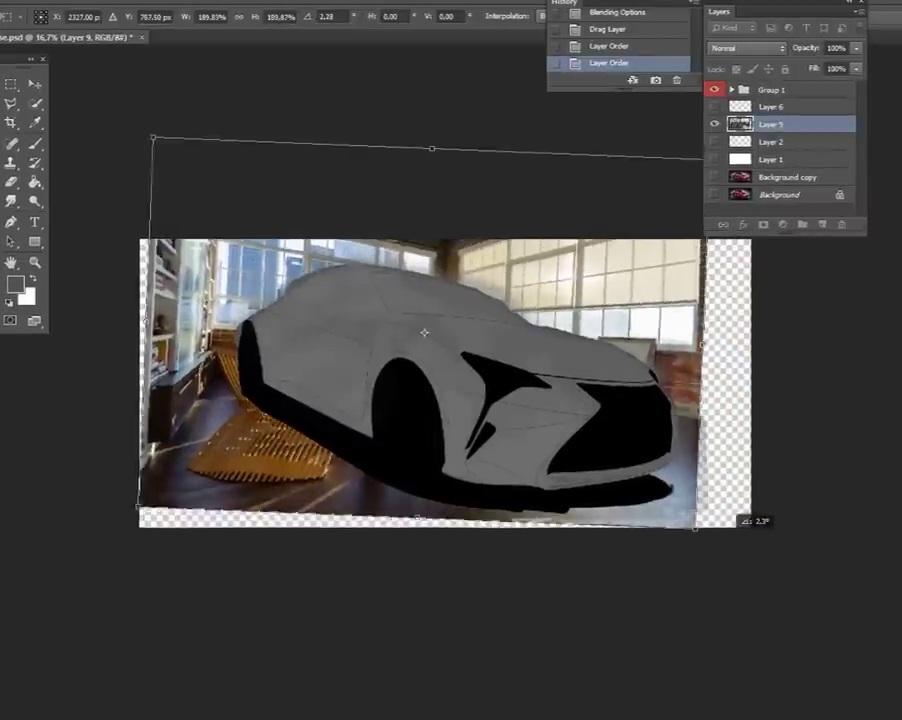
left_click_drag(424, 332, 426, 326)
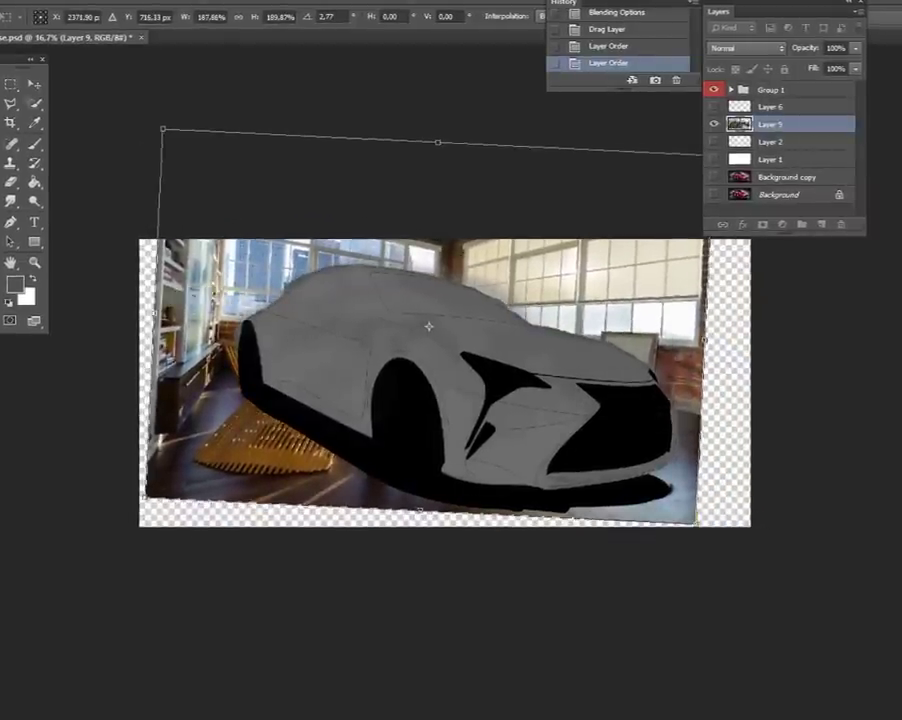
key("Return")
Add Layer 5 to Group 1 and scale the car to about 113%, tilted about -1.64°.
left_click_drag(768, 124, 770, 90)
key("ctrl+t")
mouse_move(714, 523)
left_mouse_down()
mouse_move(752, 549)
mouse_move(766, 526)
left_mouse_up()
left_click_drag(712, 436, 702, 428)
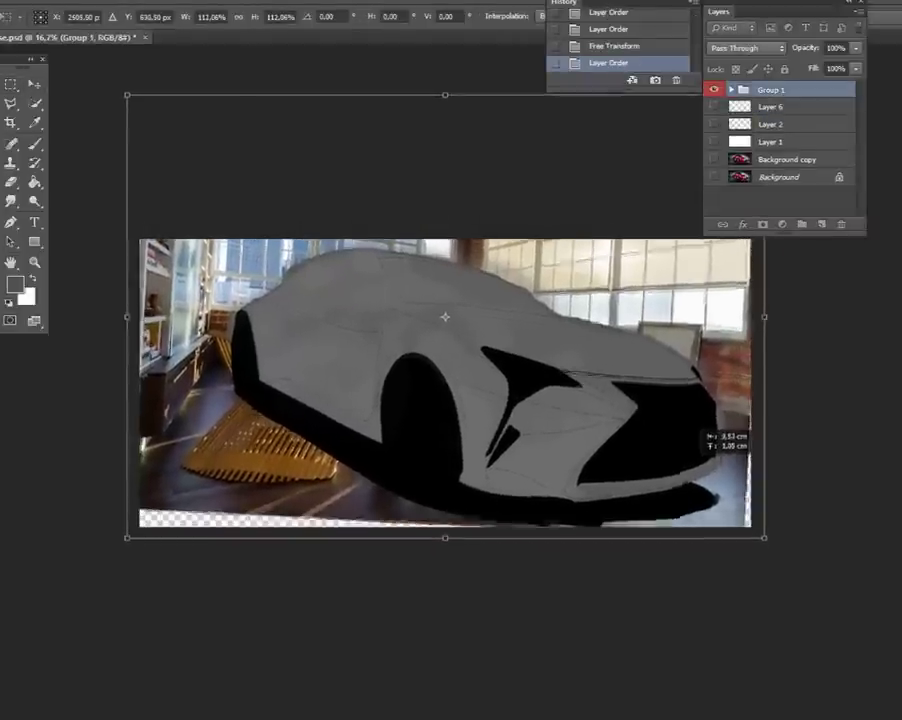
left_click_drag(764, 537, 768, 548)
left_click_drag(238, 248, 238, 259)
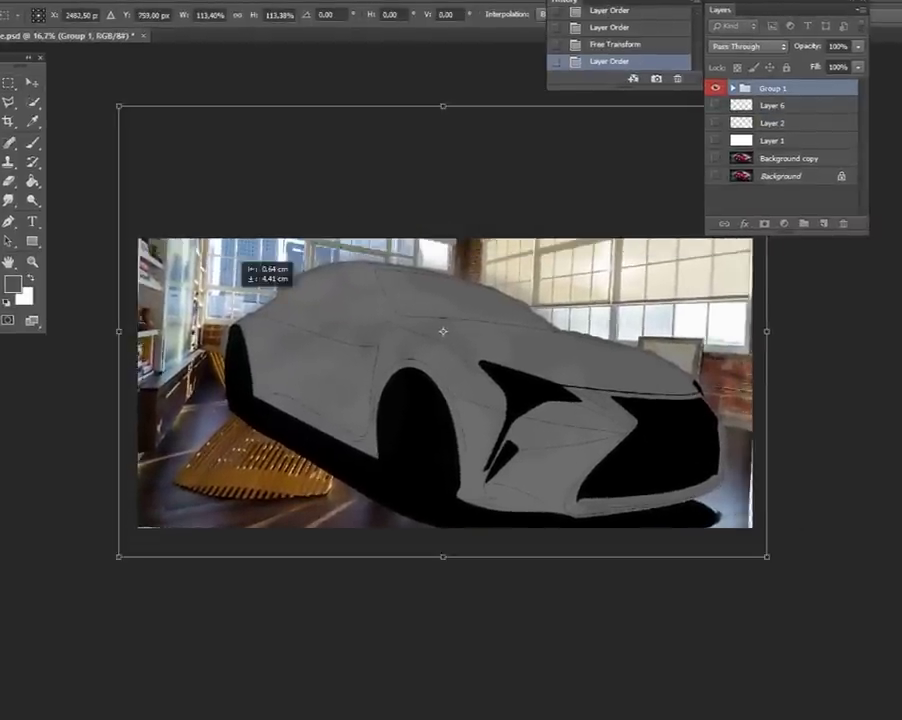
left_click_drag(128, 60, 122, 66)
left_click_drag(252, 281, 256, 276)
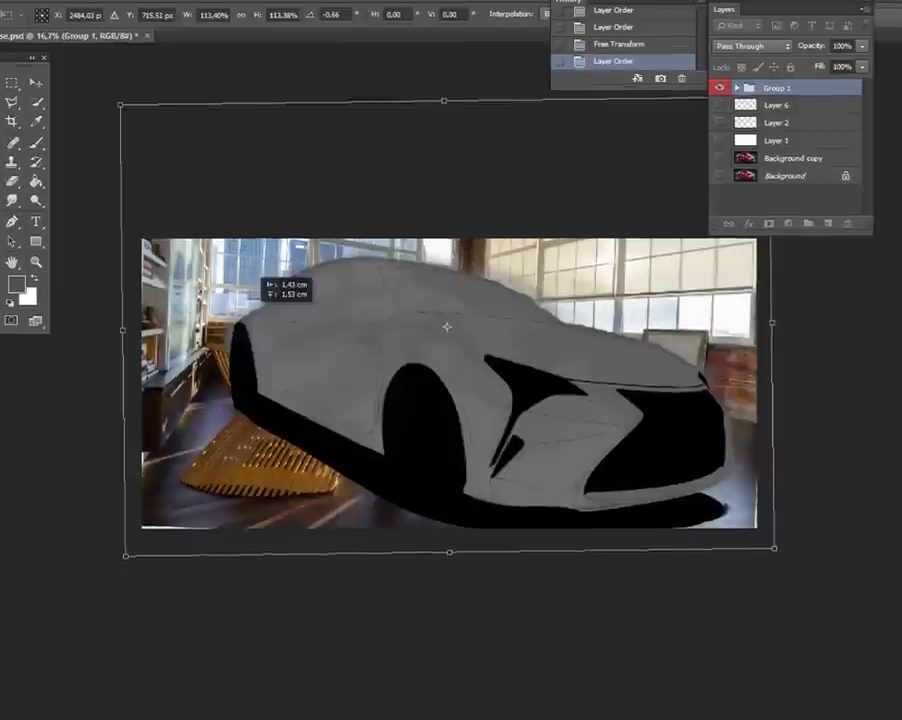
left_click_drag(146, 57, 138, 64)
left_click_drag(778, 541, 780, 544)
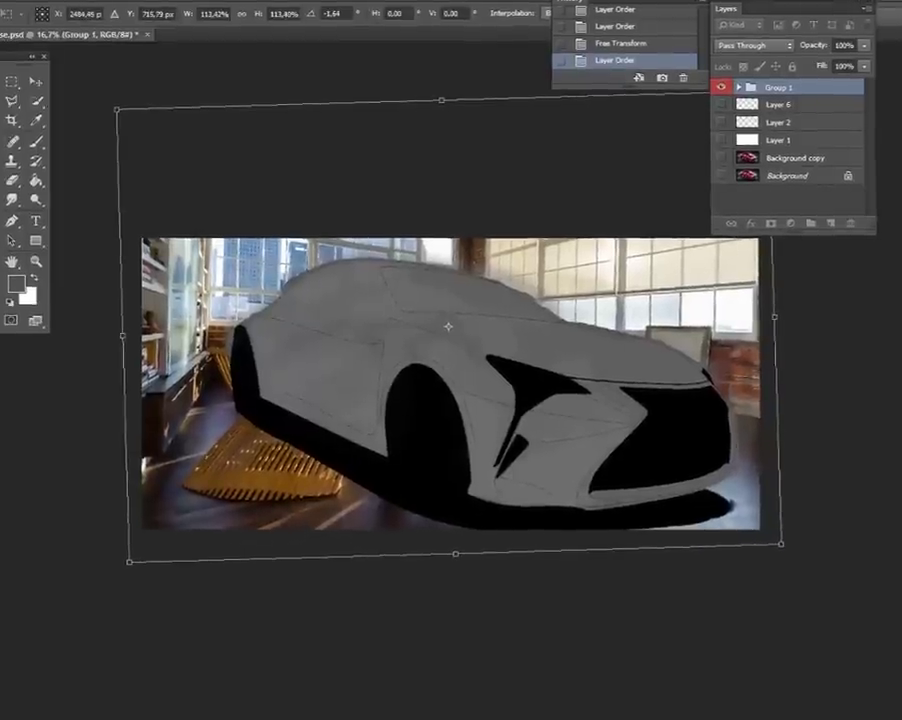
key("Escape")
key("Return")
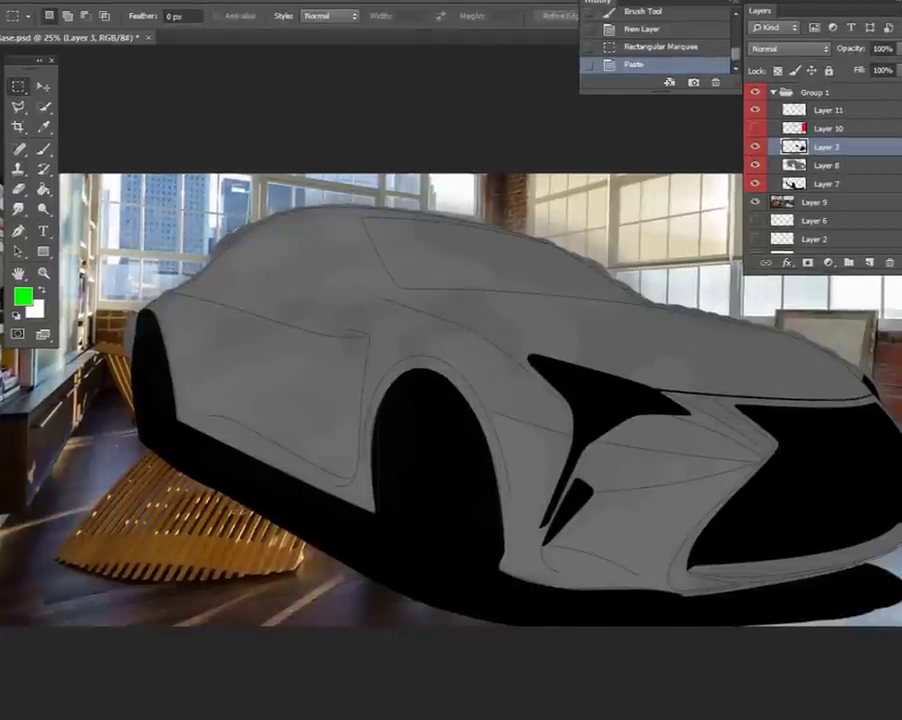
Move Layer 12 into Group 1 and place the red car reference at lower left.
scroll(820, 180, "down", 3)
scroll(820, 180, "up", 3)
left_click_drag(805, 203, 820, 128)
key("v")
left_click_drag(463, 282, 155, 412)
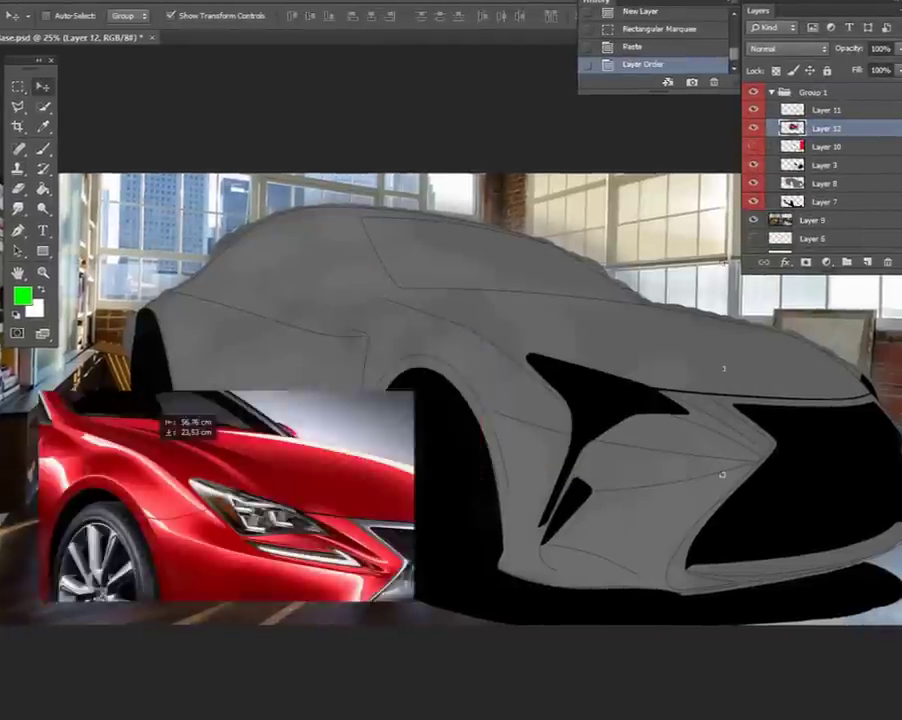
On Layer 3, set a 2 px brush with default black and white colours.
left_click(824, 165)
key("b")
right_click(152, 232)
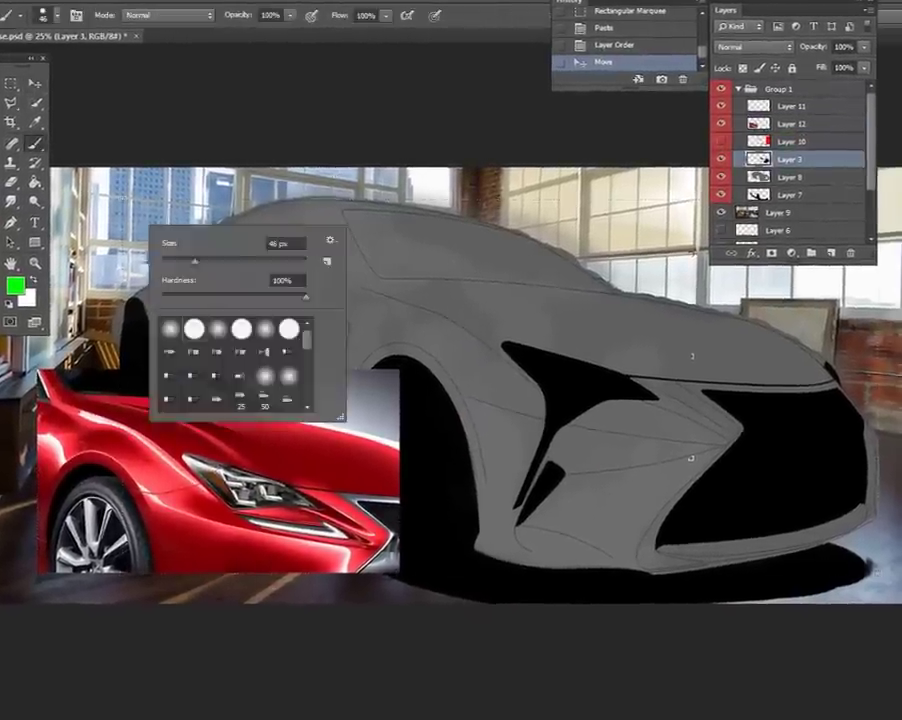
type("2")
key("Return")
key("d")
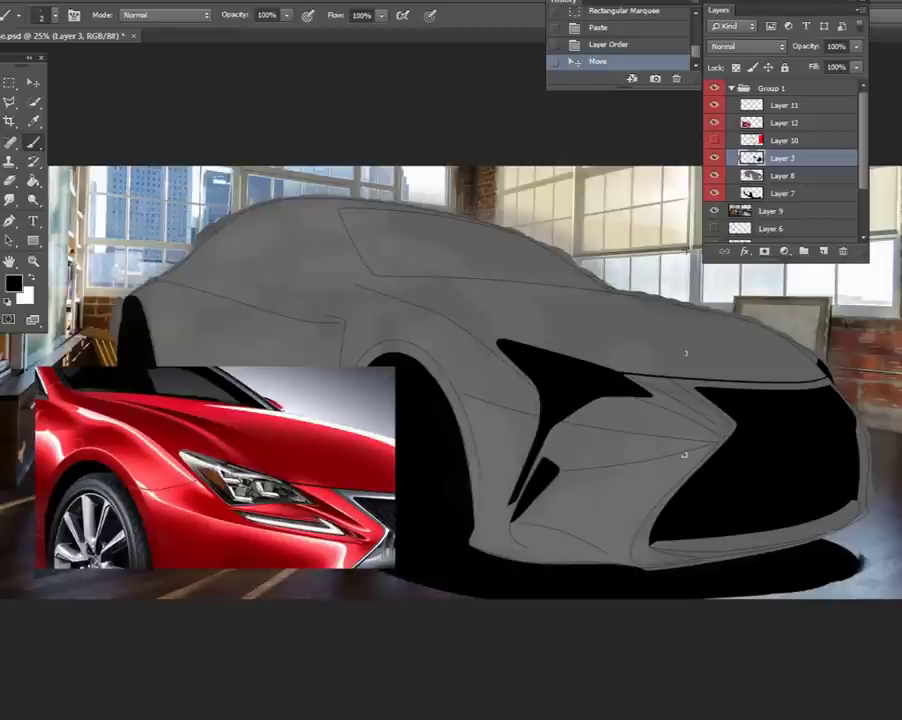
Trace a gently curved path and stroke it as a thin line, then delete the path.
key("p")
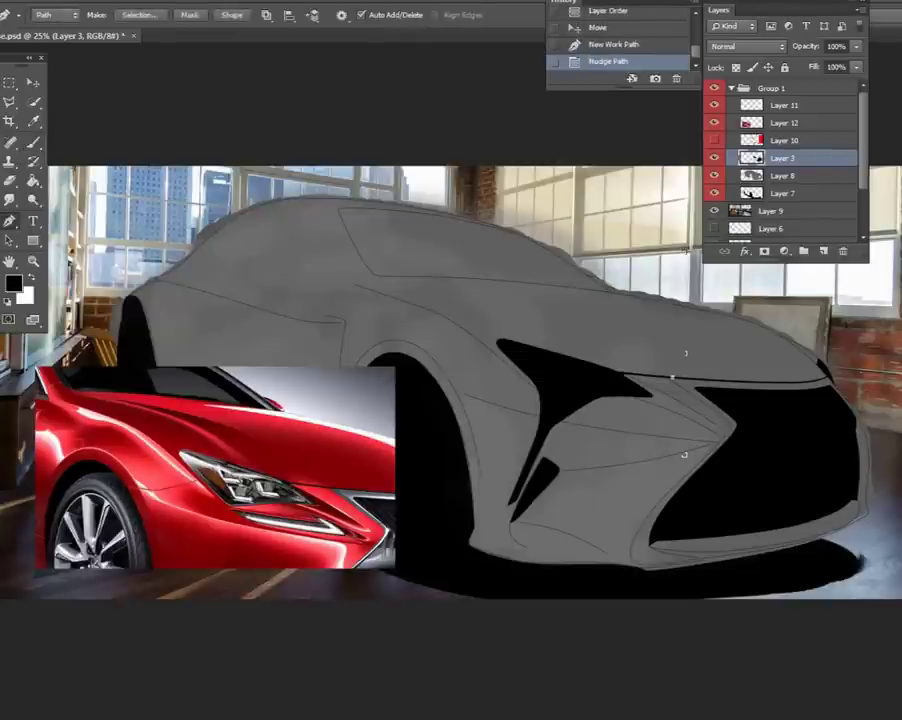
left_click(533, 316)
right_click(685, 353)
left_click(695, 380)
key("Delete")
Stroke a curved hood path from the black intake, delete it, then delete the reference layer.
left_click(533, 347)
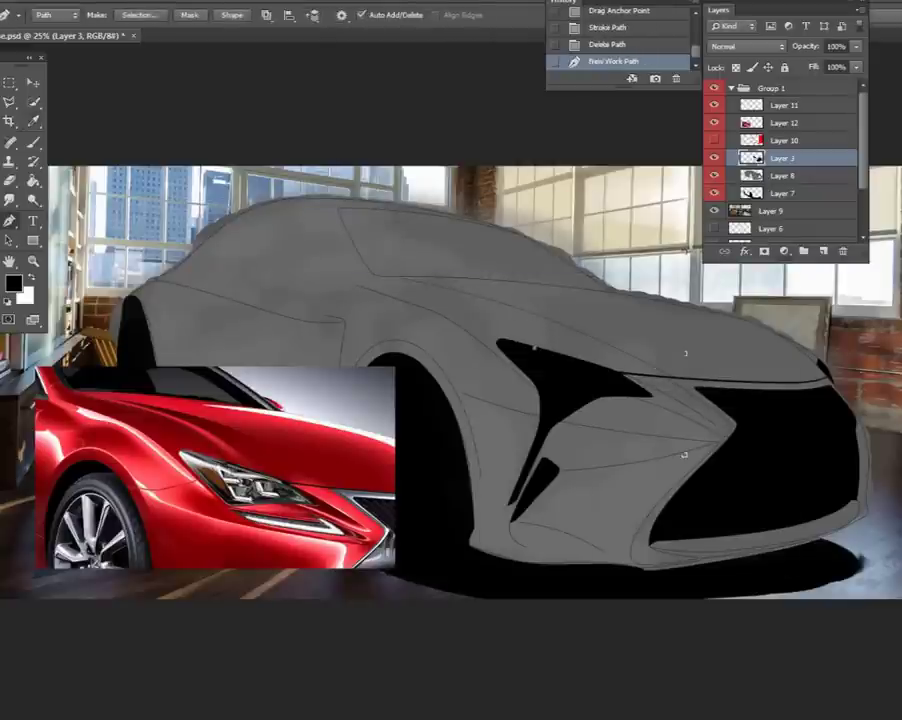
left_click(472, 313)
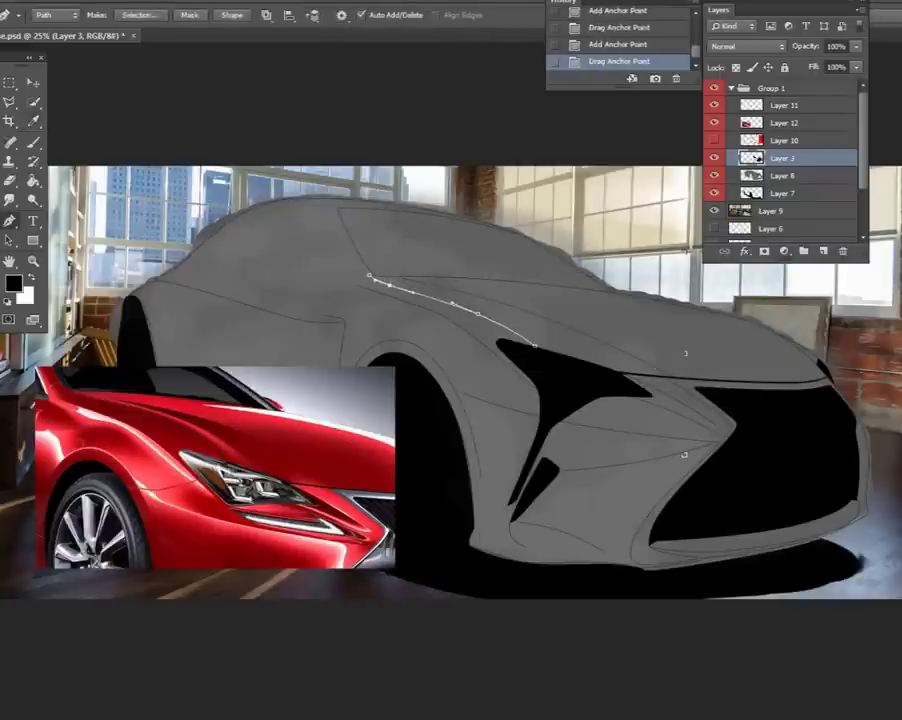
right_click(685, 353)
left_click(695, 380)
key("Return")
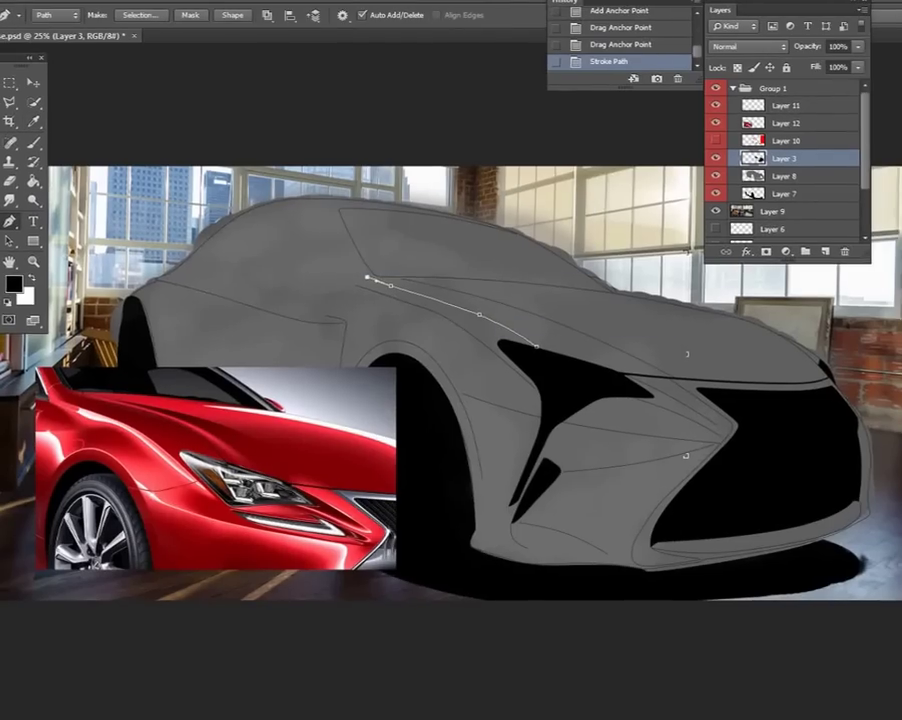
right_click(541, 308)
left_click(594, 338)
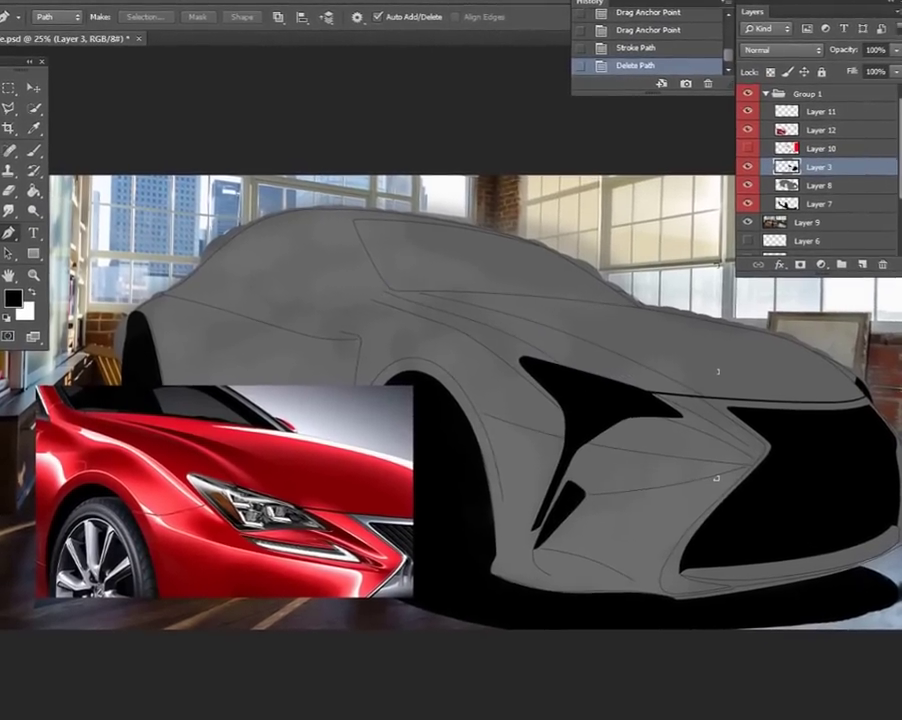
key("Delete")
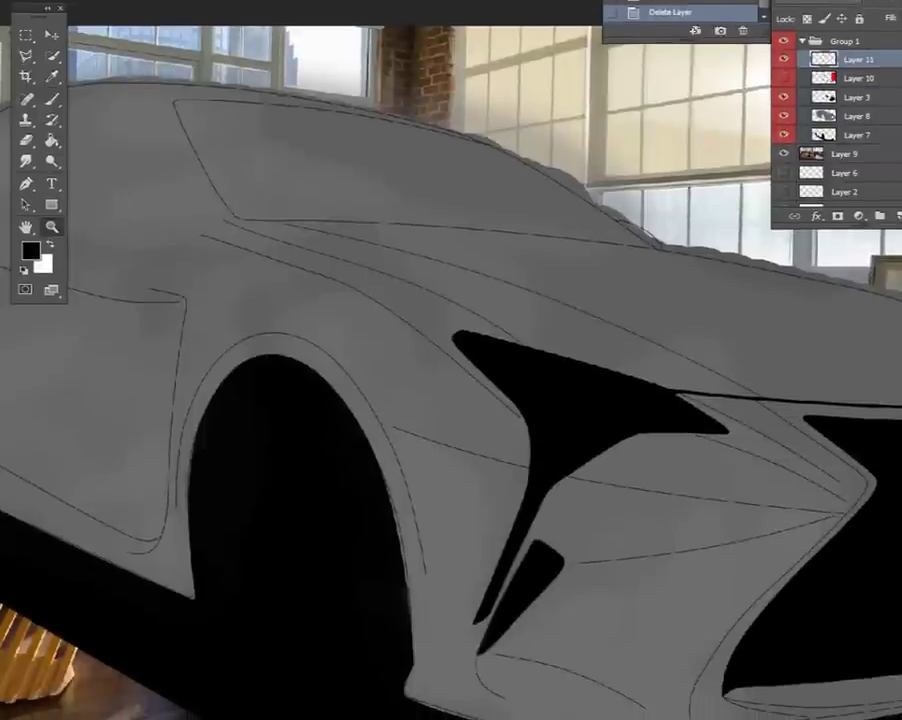
Set the foreground to #00ff12 and sketch a green box on the front fender.
left_click(12, 301)
type("00ff12")
key("Return")
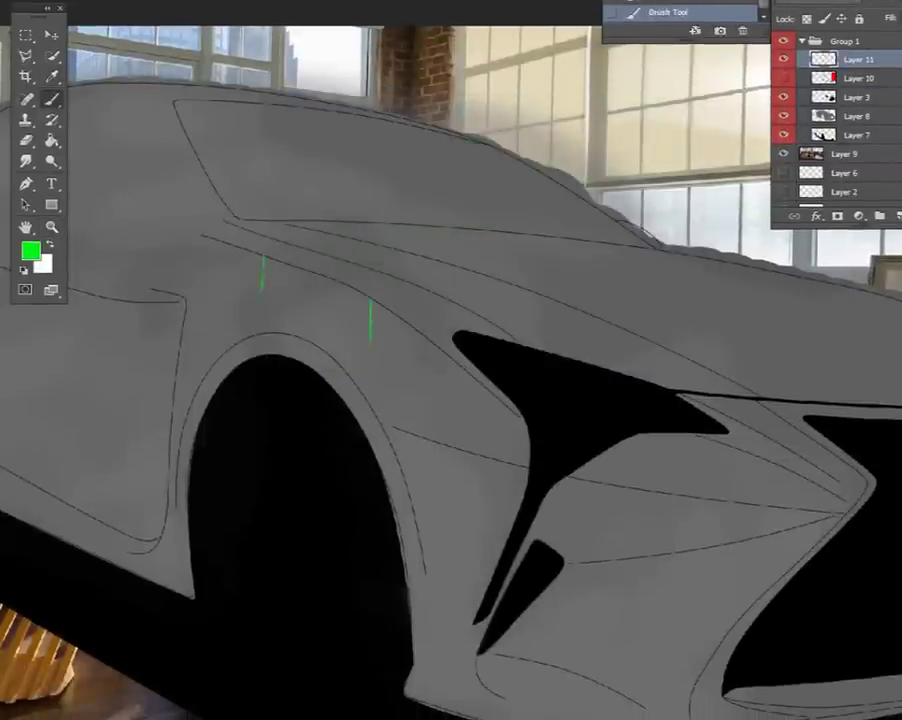
left_click_drag(263, 257, 335, 236)
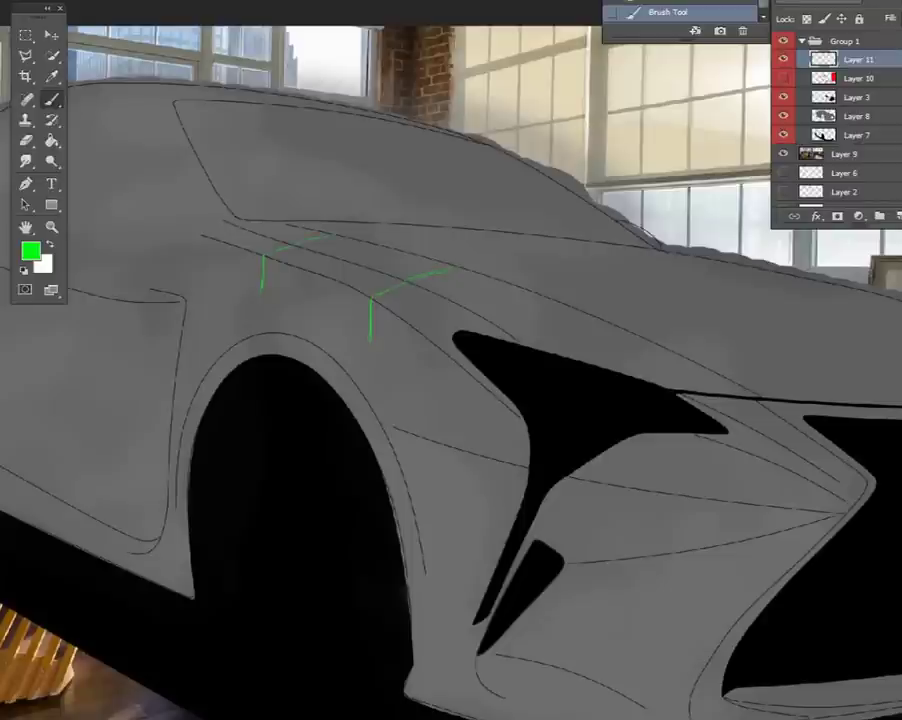
left_click_drag(262, 298, 371, 339)
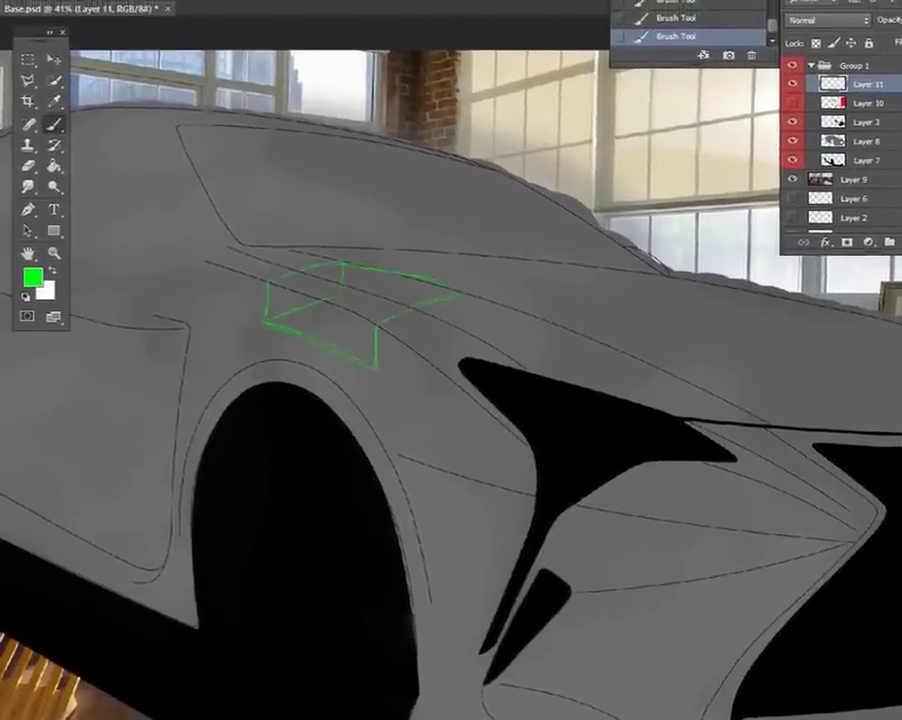
left_click_drag(380, 265, 452, 289)
left_click_drag(347, 290, 387, 296)
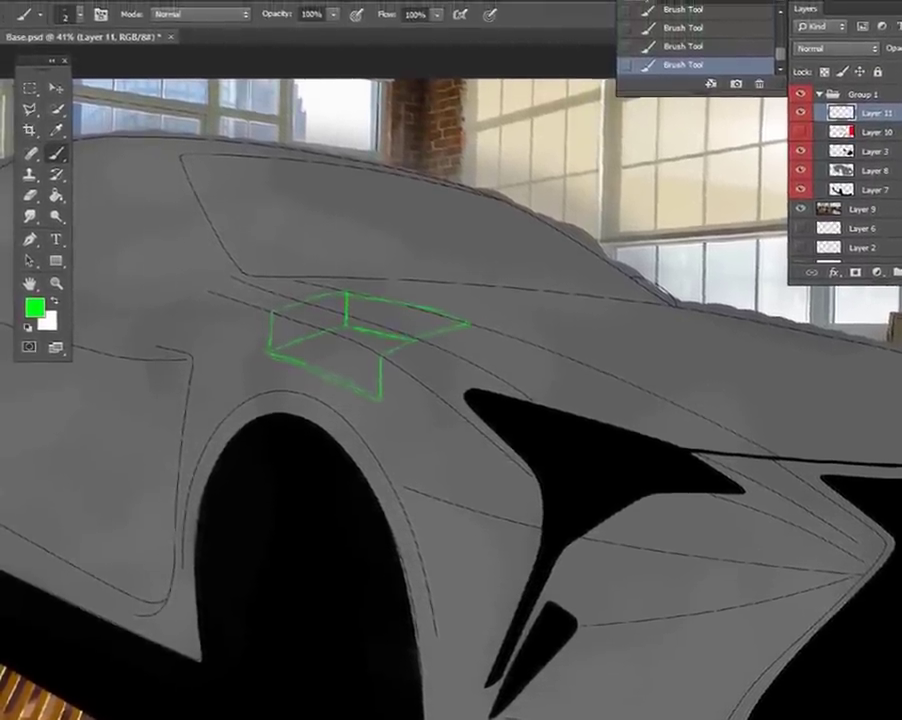
Add green marks by the front fang, a guide across the grille and window hatching.
key("ctrl+0")
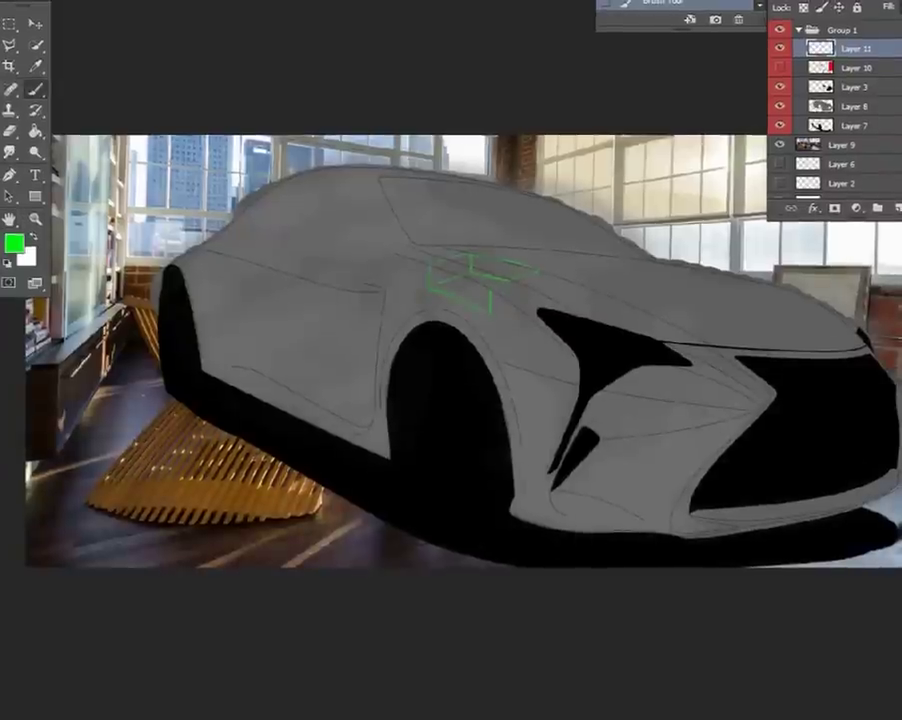
left_click_drag(581, 443, 644, 459)
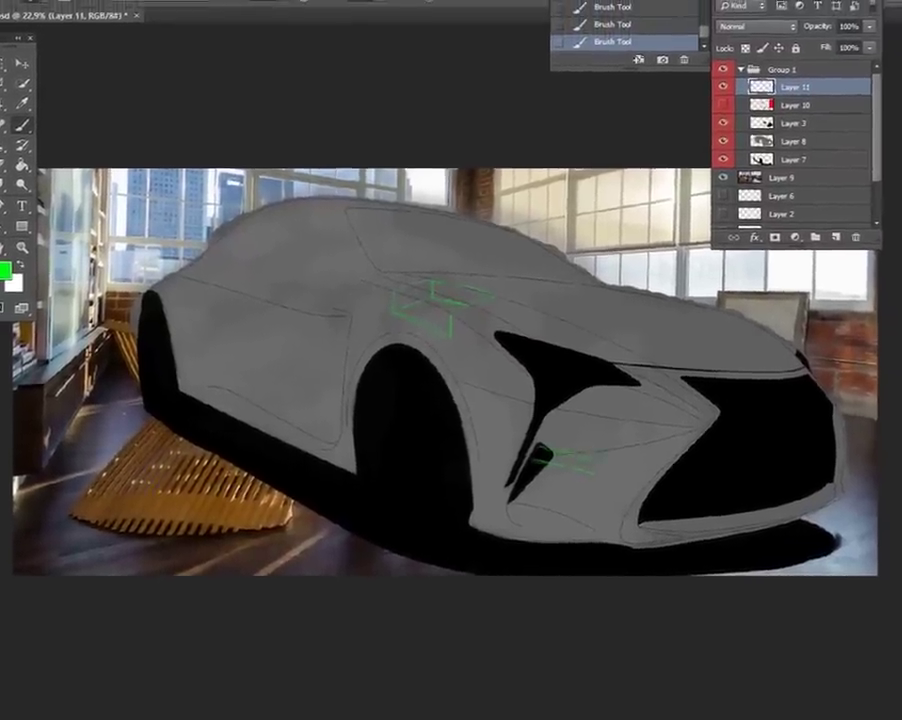
left_click(641, 256, "shift")
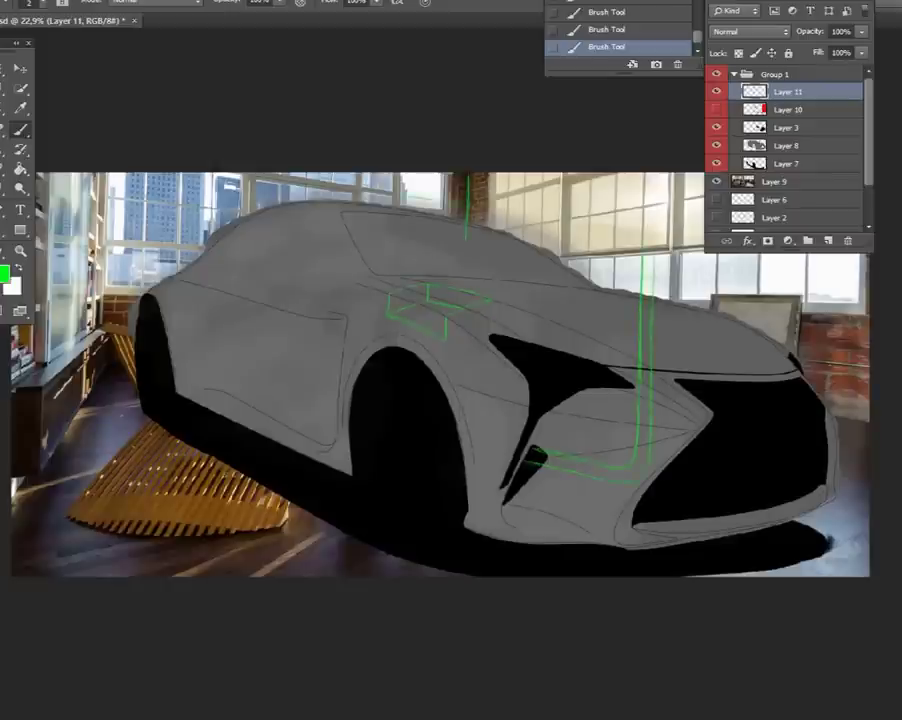
left_click_drag(790, 253, 790, 147)
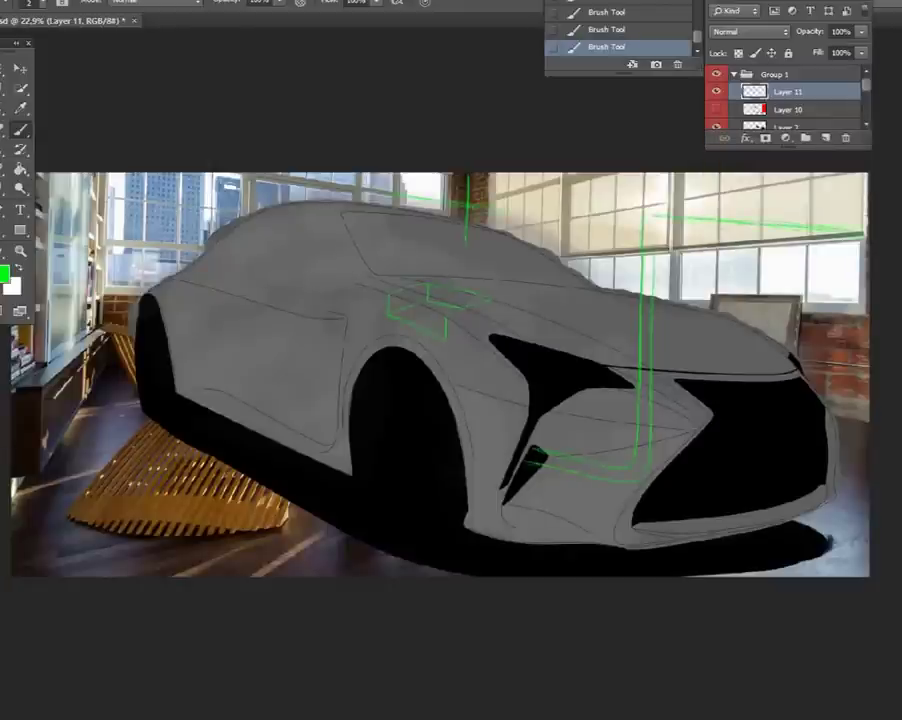
left_click_drag(655, 392, 860, 400)
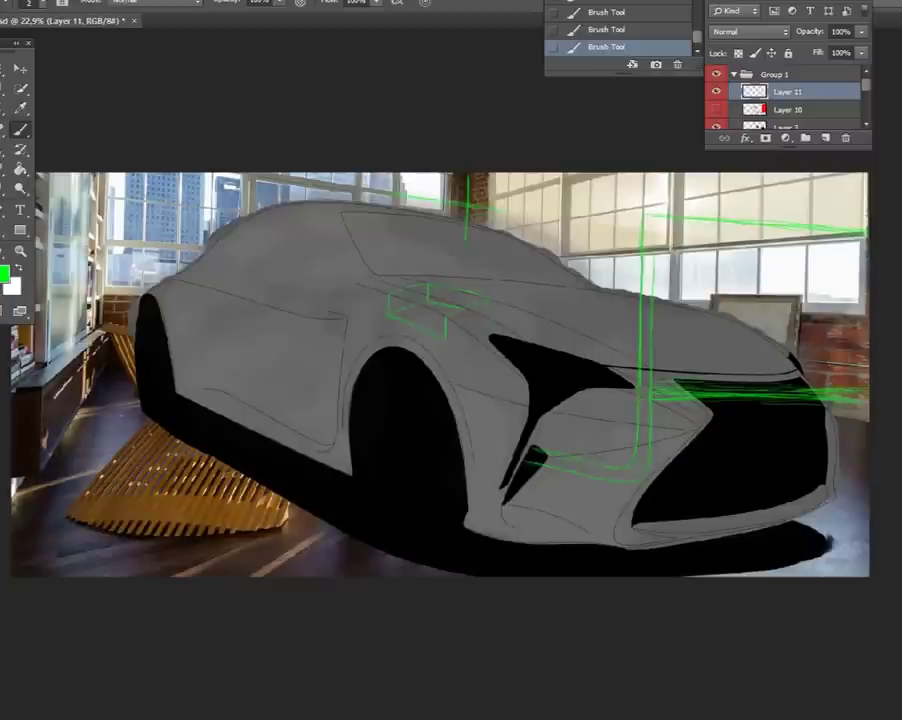
left_click_drag(770, 285, 800, 250)
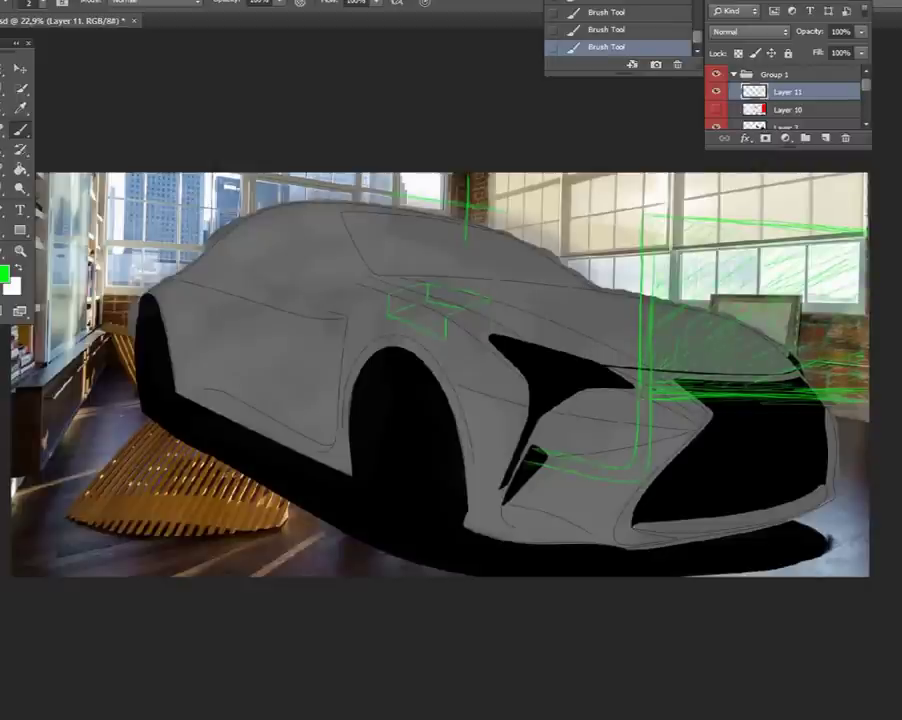
Remove an unneeded layer, add a new empty layer and reset the colour to black.
key("Delete")
key("ctrl+shift+alt+n")
key("d")
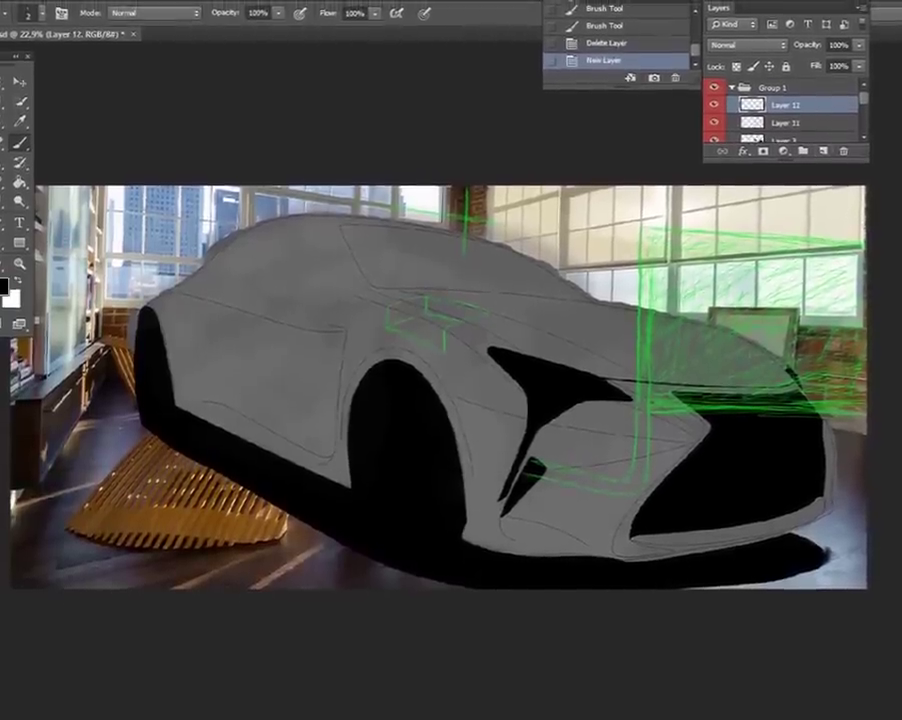
right_click(170, 310)
key("ctrl+1")
Trace the box's left and top edges with a slightly curved path and stroke it.
key("p")
left_click(190, 440)
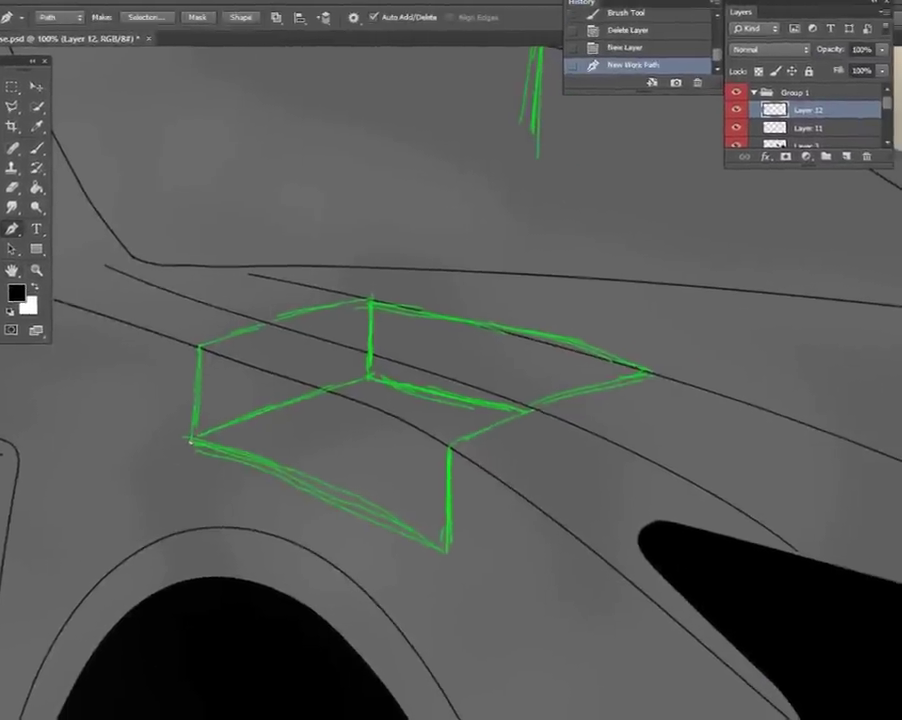
left_click(200, 345)
left_click(370, 300)
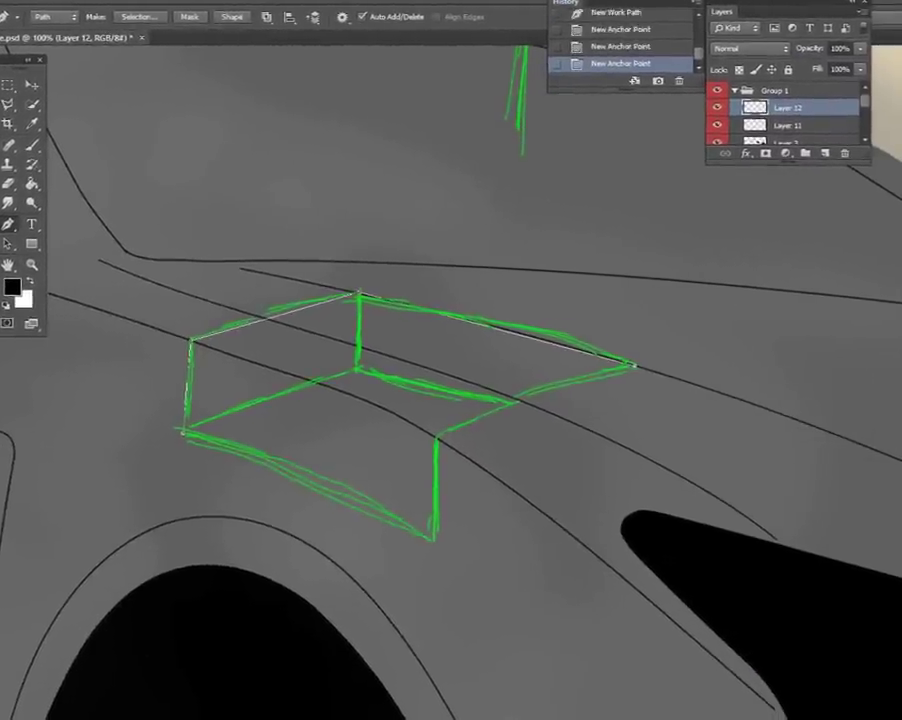
left_click_drag(267, 318, 267, 312)
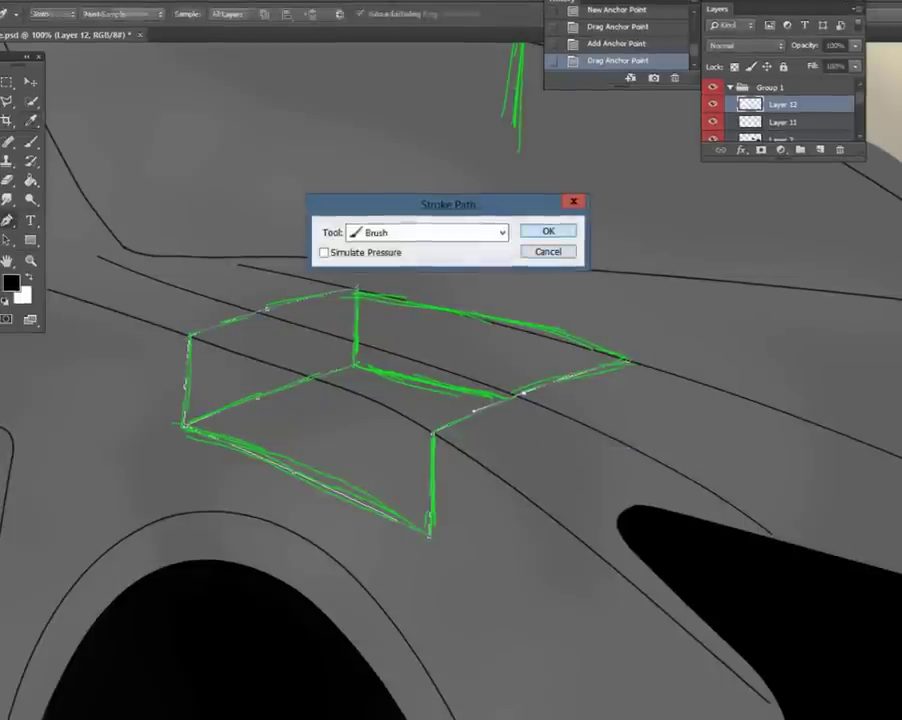
key("Return")
key("Delete")
Trace and stroke the box's lower edge, delete the path, and bring the grille into view.
left_click(486, 404)
left_click_drag(486, 404, 488, 408)
left_click(436, 382)
left_click_drag(436, 382, 440, 386)
right_click(484, 410)
left_click(641, 303)
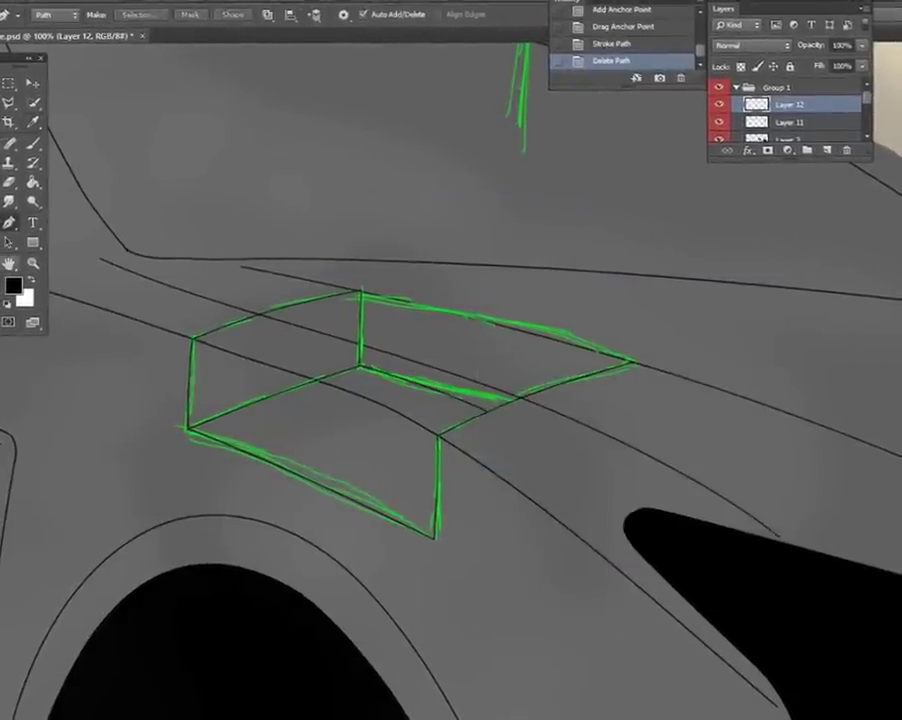
scroll(450, 360, "down", 5)
left_click_drag(450, 360, 320, 398)
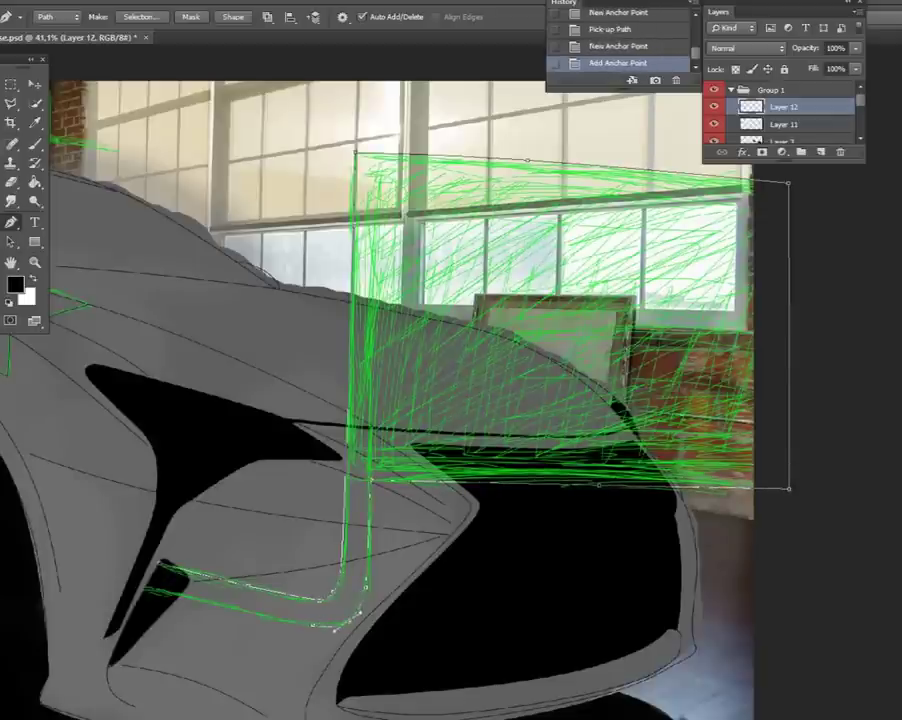
Turn the grille path into a selection and pick a dark grey foreground.
right_click(350, 259)
left_click(390, 330)
key("Return")
key("i")
left_click(15, 284)
left_click(597, 170)
Paint the L-shaped strip and the block dark grey, then deselect.
key("b")
right_click(300, 516)
left_click_drag(160, 575, 375, 165)
right_click(428, 490)
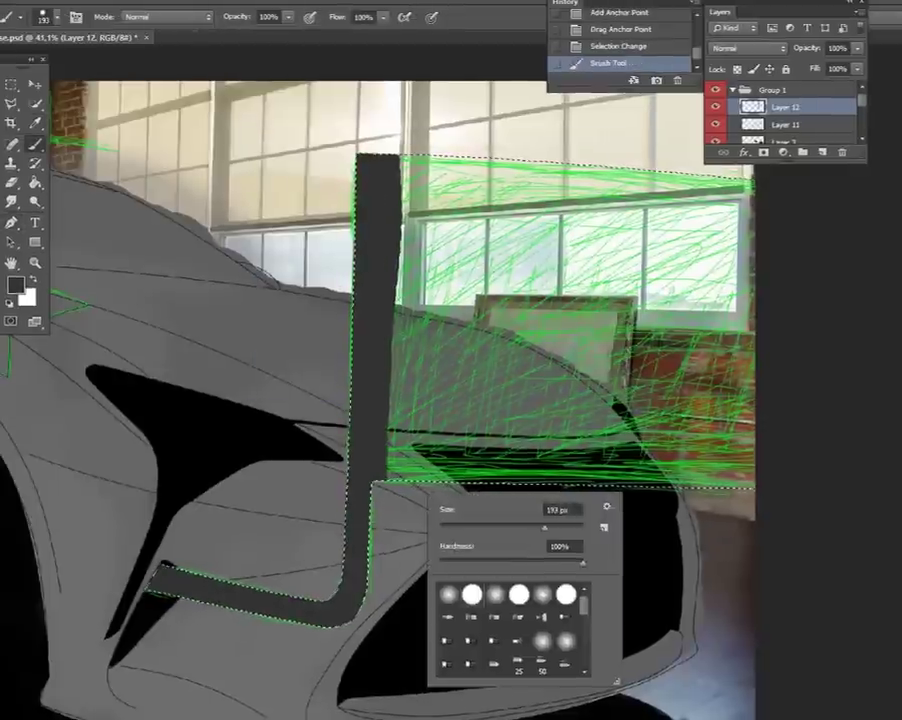
left_click_drag(420, 200, 700, 430)
key("m")
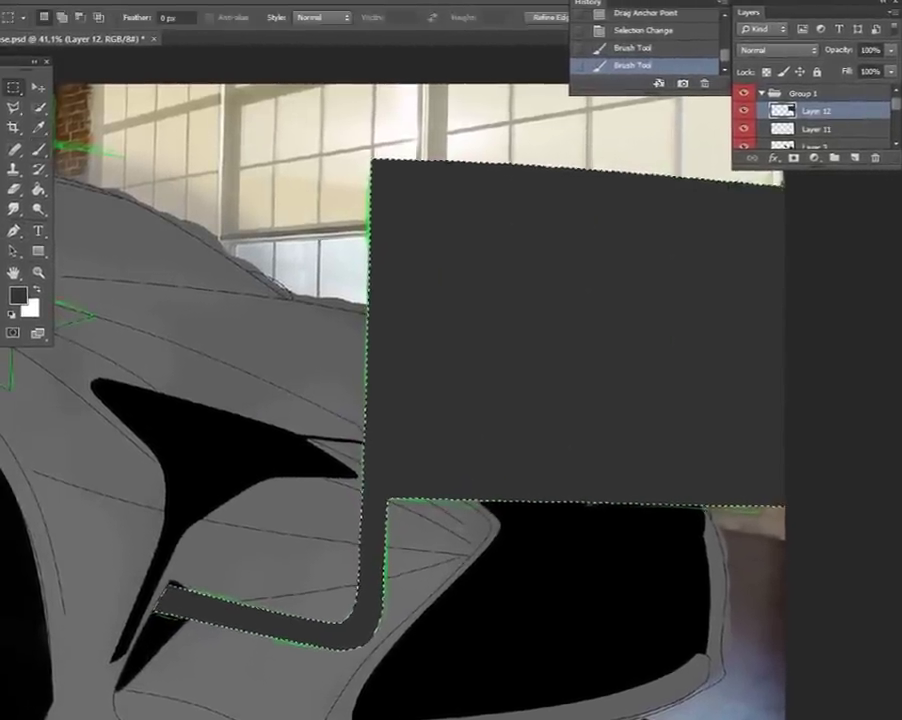
key("ctrl+d")
key("ctrl+0")
Select Layer 3 and set up the Eraser for its sketch lines.
left_click(825, 116)
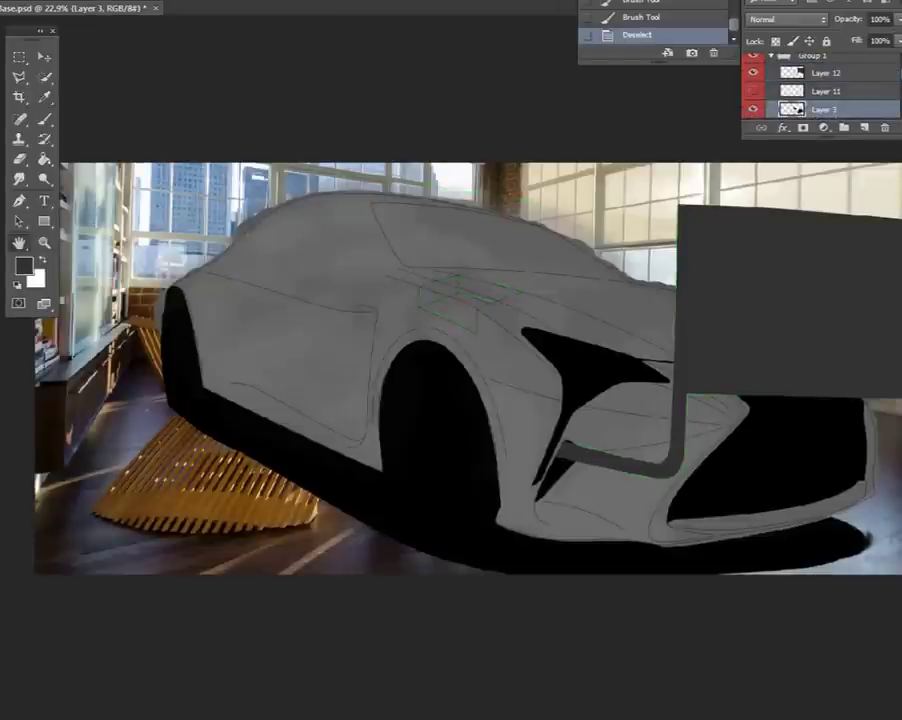
scroll(537, 260, "up", 3)
key("e")
right_click(302, 347)
key("Return")
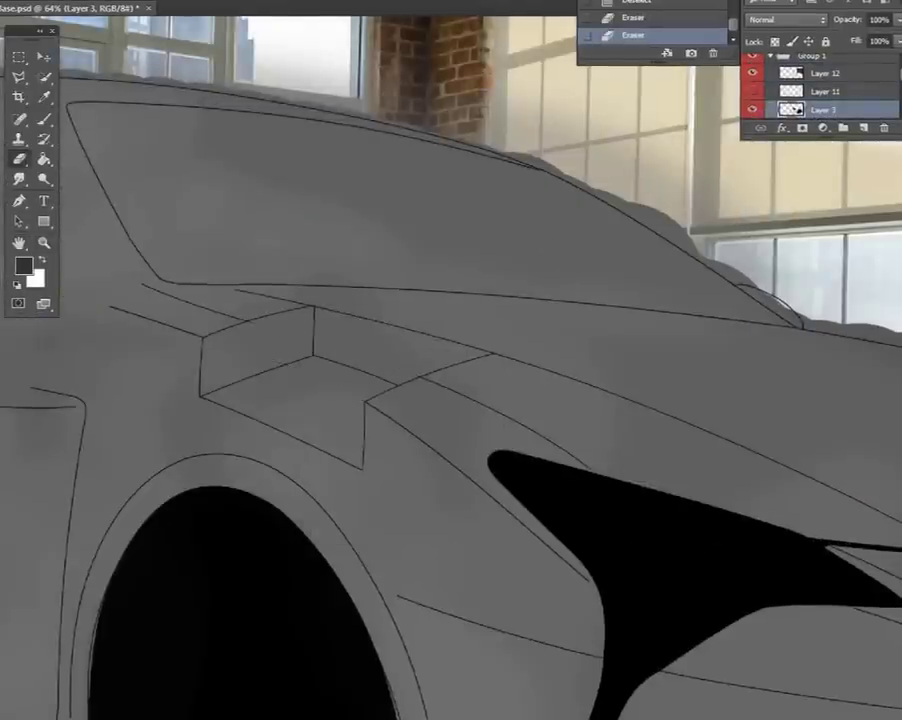
key("ctrl+0")
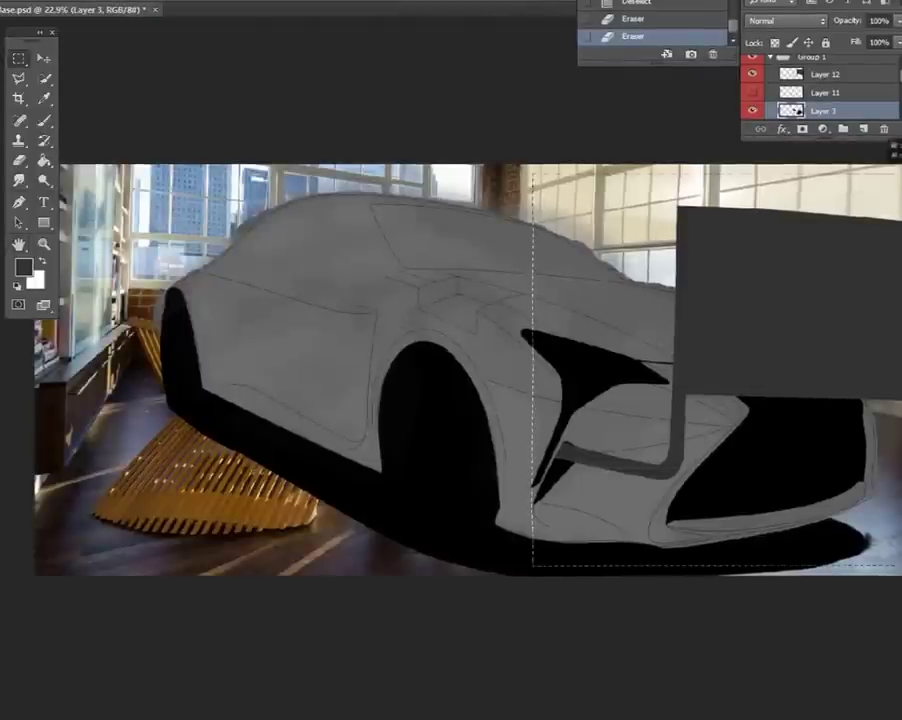
Pull the top edge up with a Perspective transform and apply it.
right_click(740, 265)
left_click(800, 360)
left_click_drag(720, 172, 720, 148)
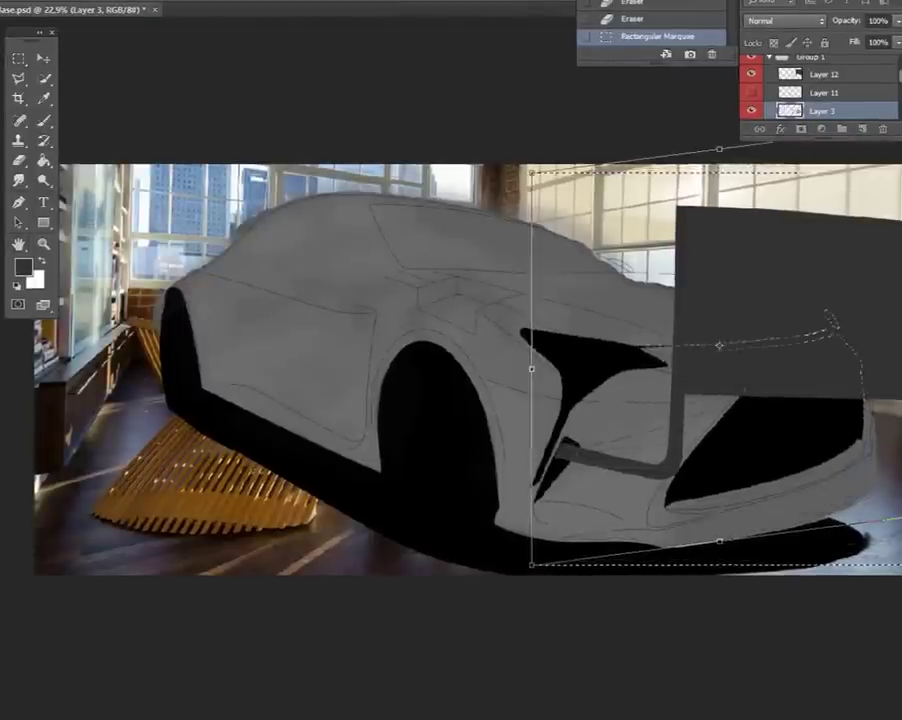
key("m")
key("Return")
Stretch the dark block's right side taller in perspective, commit, and deselect.
right_click(710, 212)
left_click(740, 310)
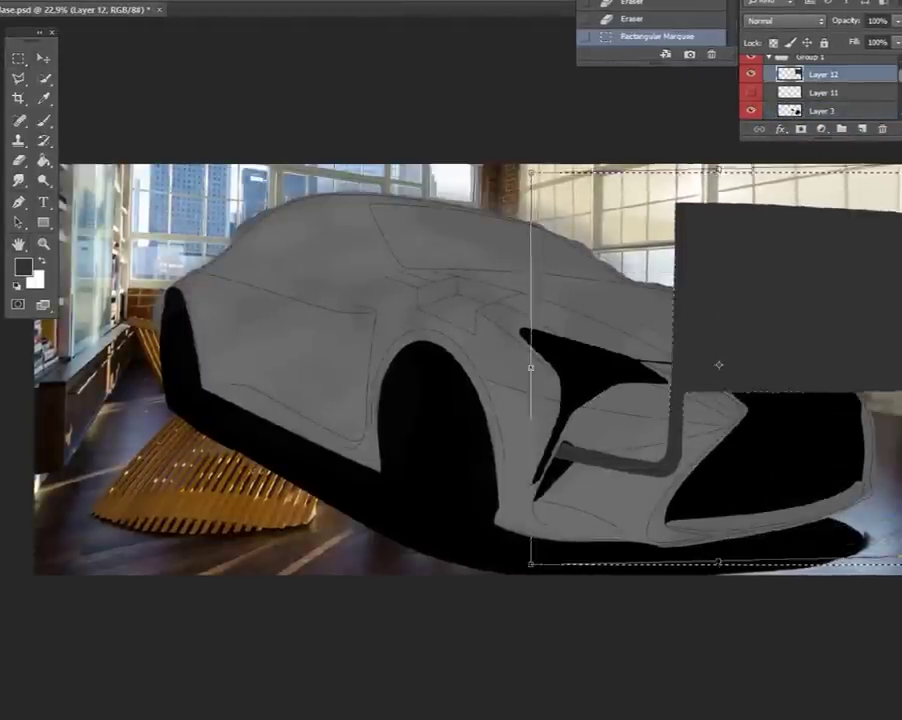
left_click_drag(900, 172, 900, 152)
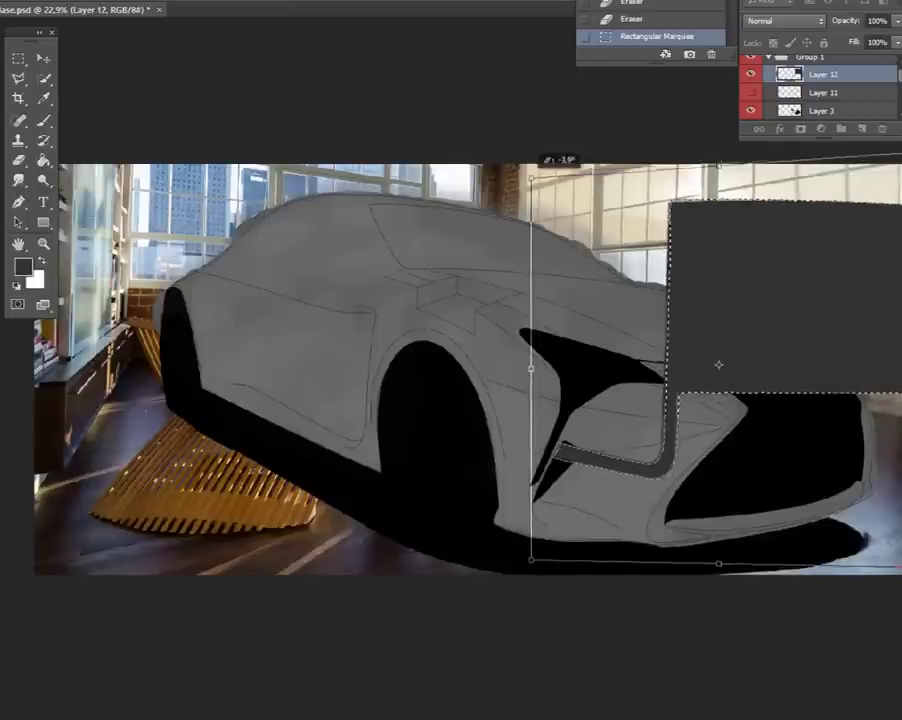
key("Return")
key("ctrl+d")
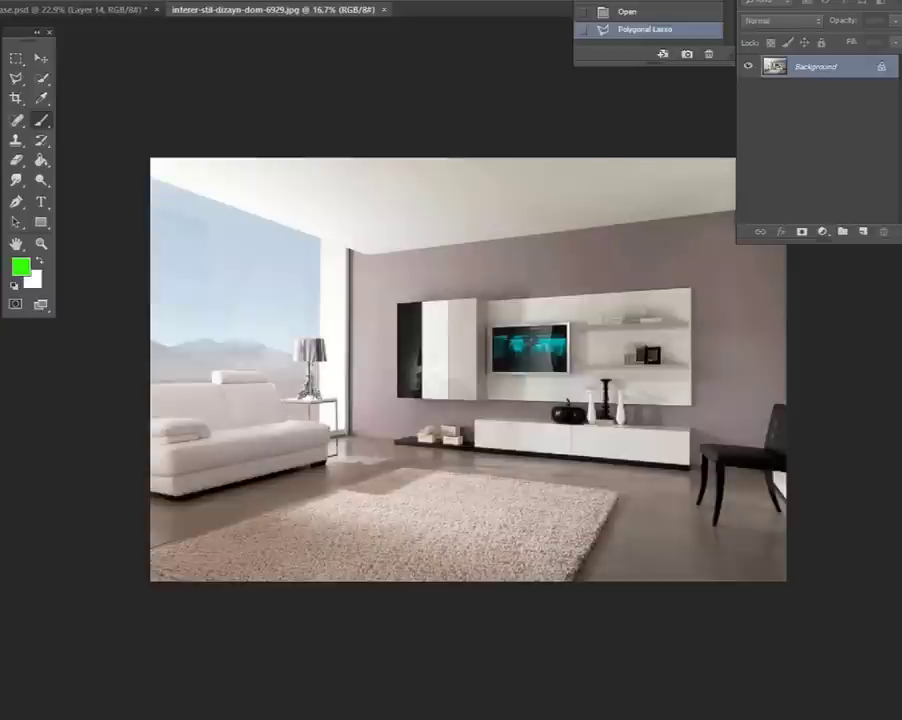
Transform the rug selection, dismissing the locked-layer error, and move it up.
key("ctrl+t")
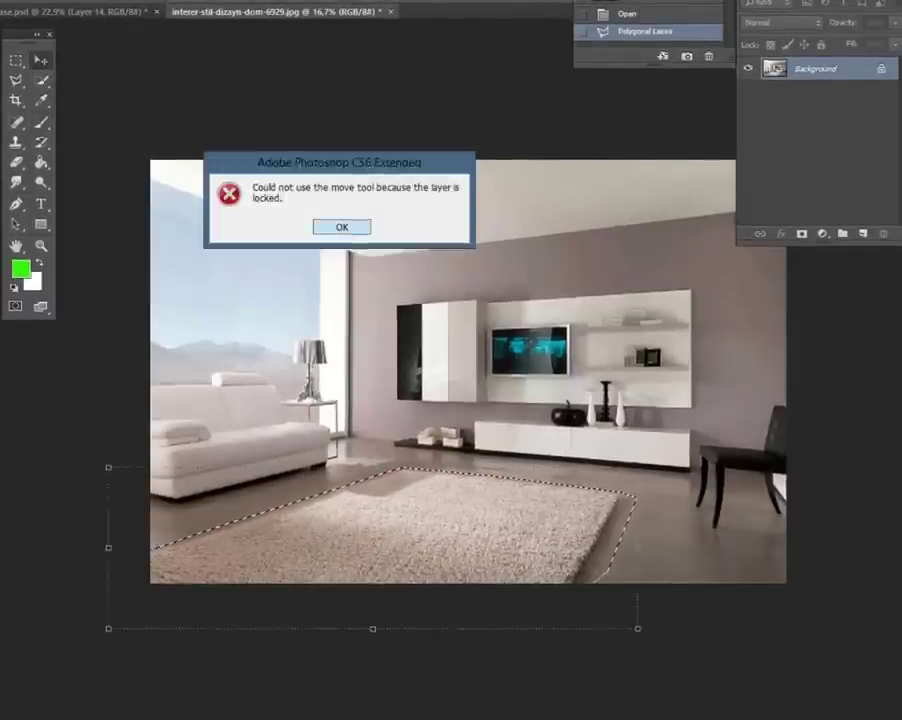
key("Return")
left_click_drag(392, 520, 392, 391)
Back in the car document, redo the undone brush and eraser steps and select the room photo layer.
key("ctrl+Tab")
key("ctrl+minus")
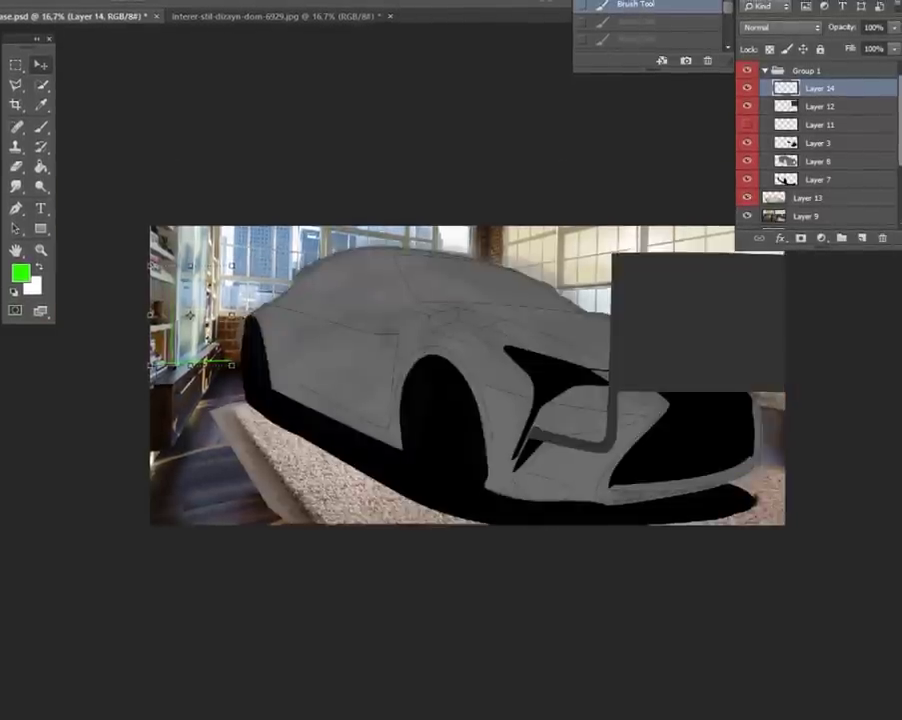
scroll(261, 487, "up", 3)
key("ctrl+shift+z")
key("ctrl+shift+z")
key("ctrl+shift+z")
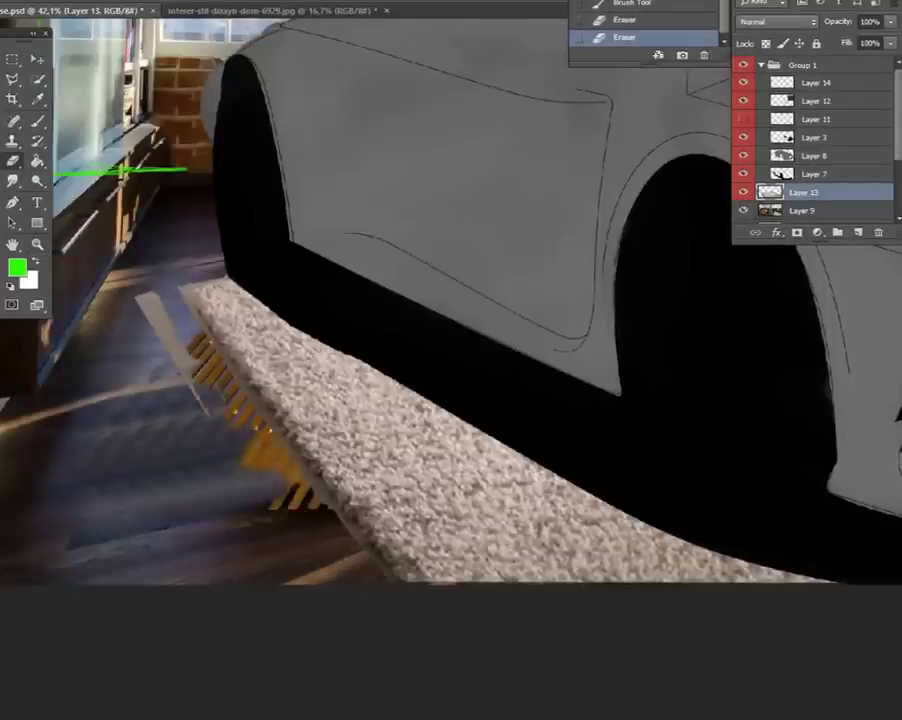
key("alt+bracketleft")
Clone Stamp over the orange stripes under the rug and the pale brick-wall spot.
key("s")
left_click_drag(195, 345, 295, 480)
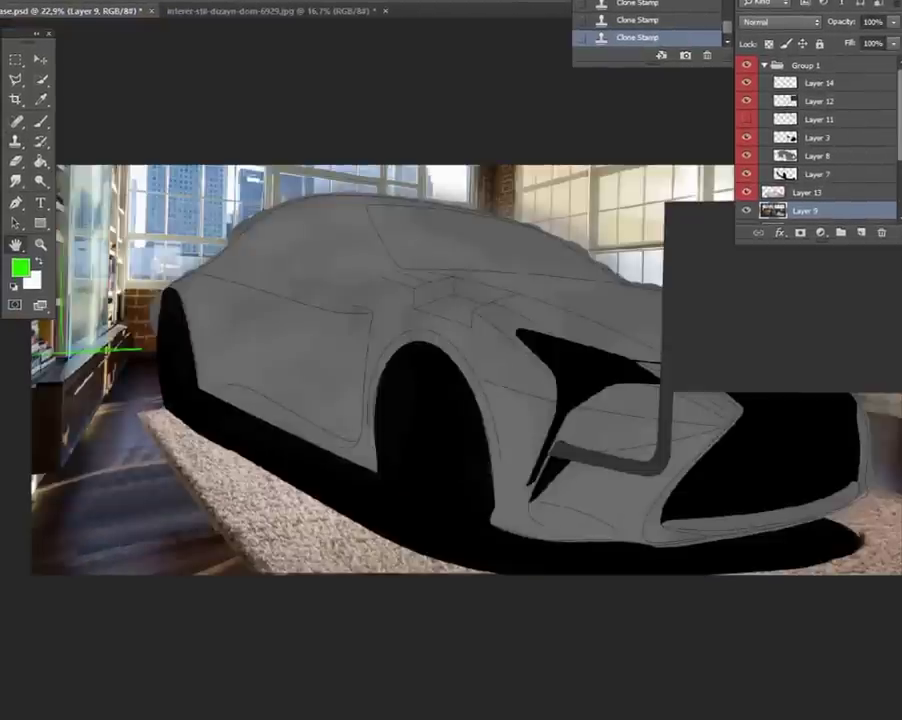
left_click_drag(20, 33, 360, 49)
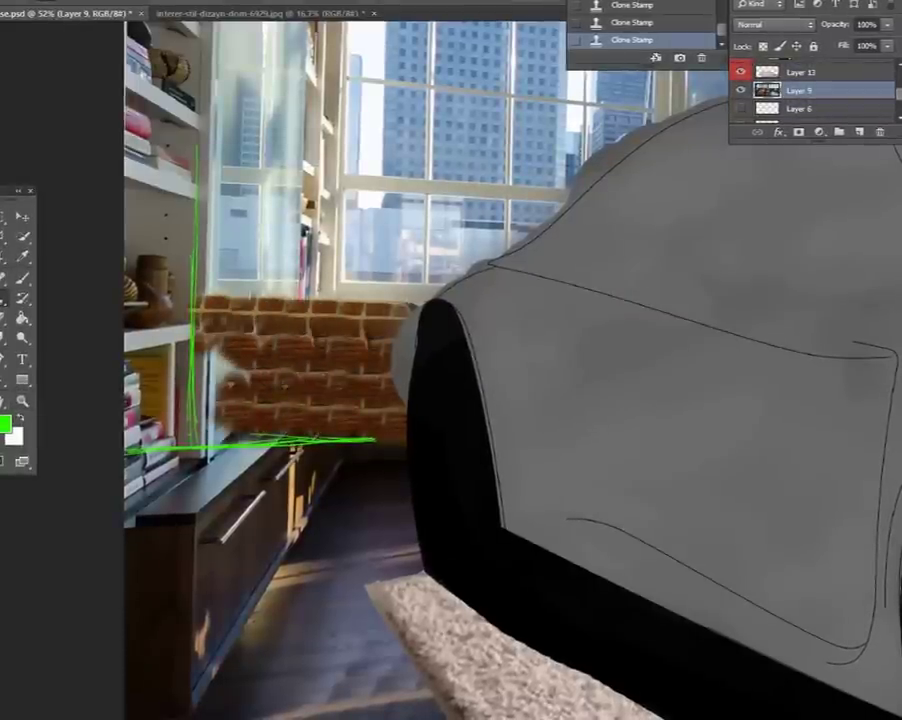
left_click_drag(230, 395, 215, 355)
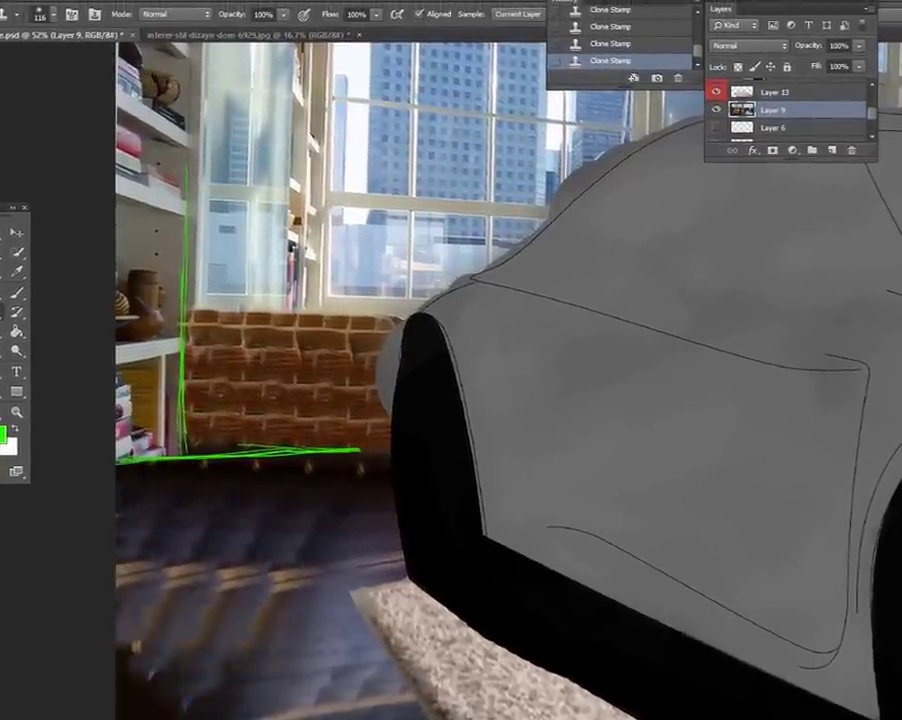
scroll(500, 400, "down", 5)
key("h")
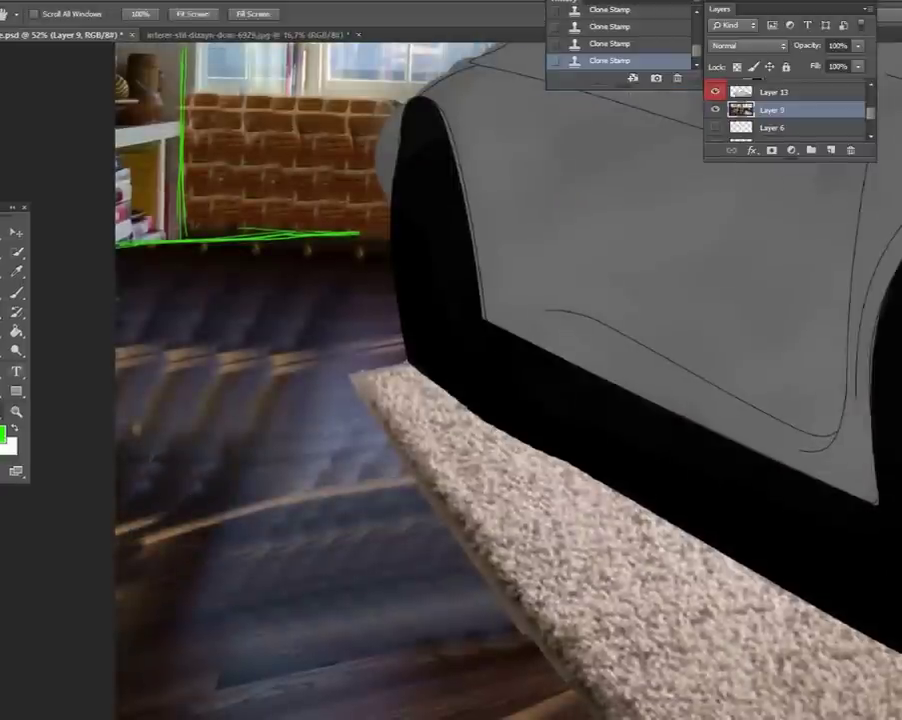
key("ctrl+0")
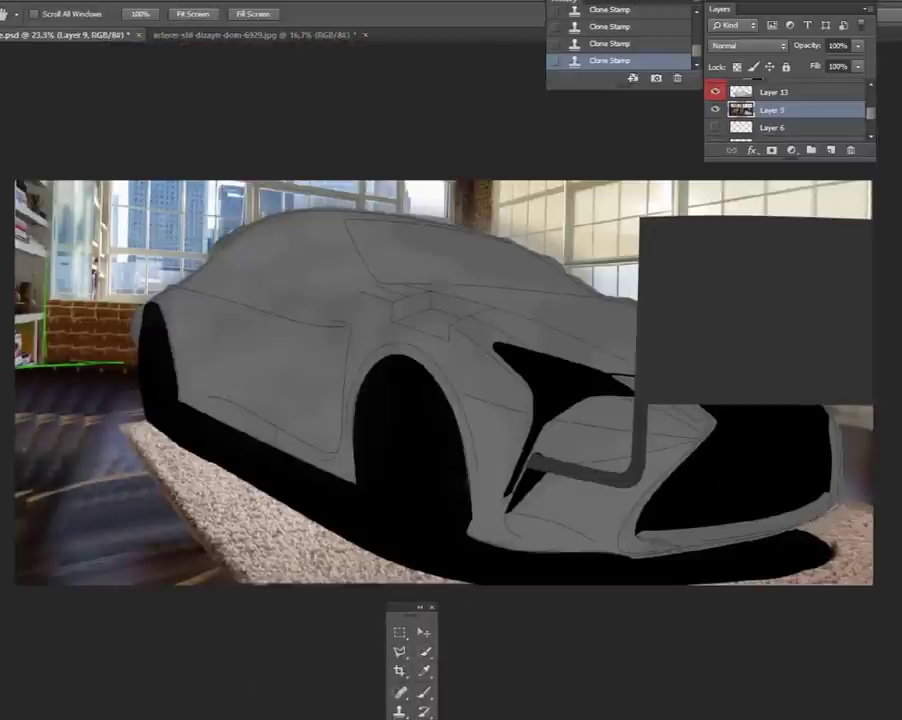
key("s")
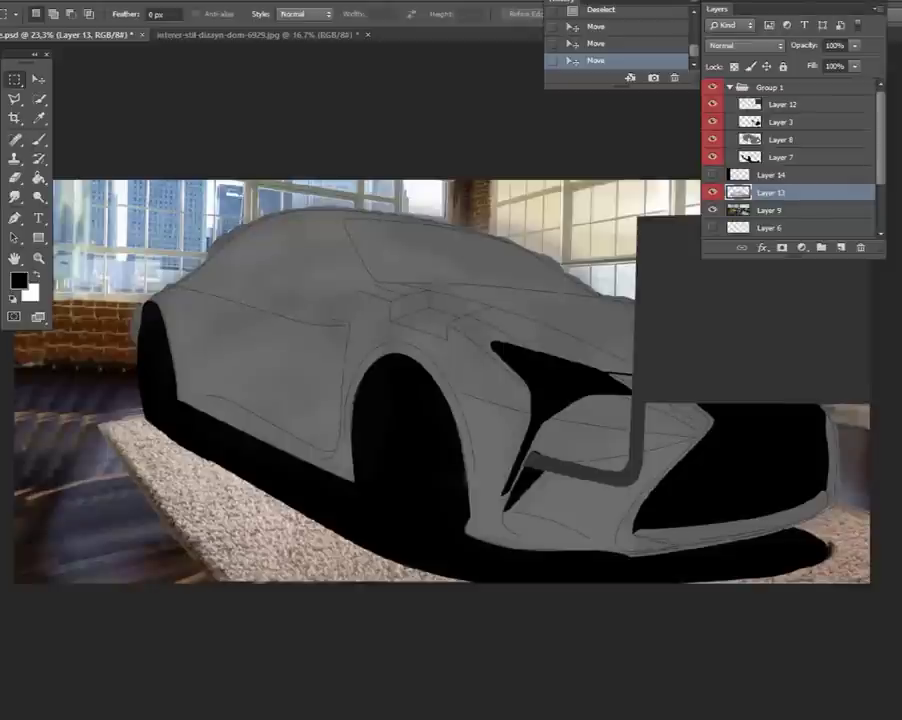
Show Layer 14, move the carpet layer left and stretch it over the left side.
left_click(712, 175)
key("v")
left_click_drag(220, 455, 210, 437)
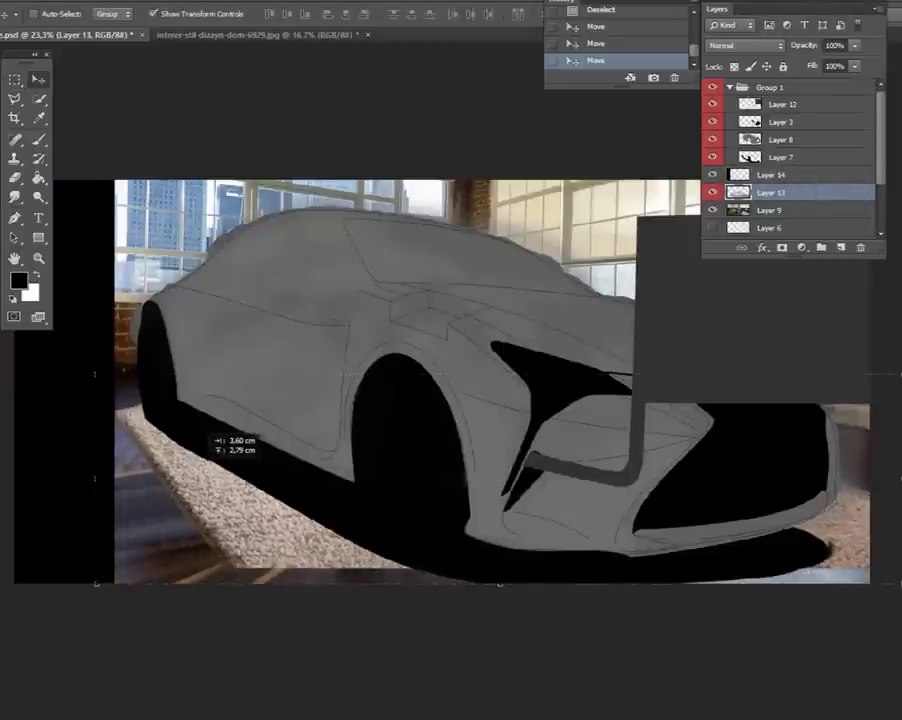
left_click(838, 446)
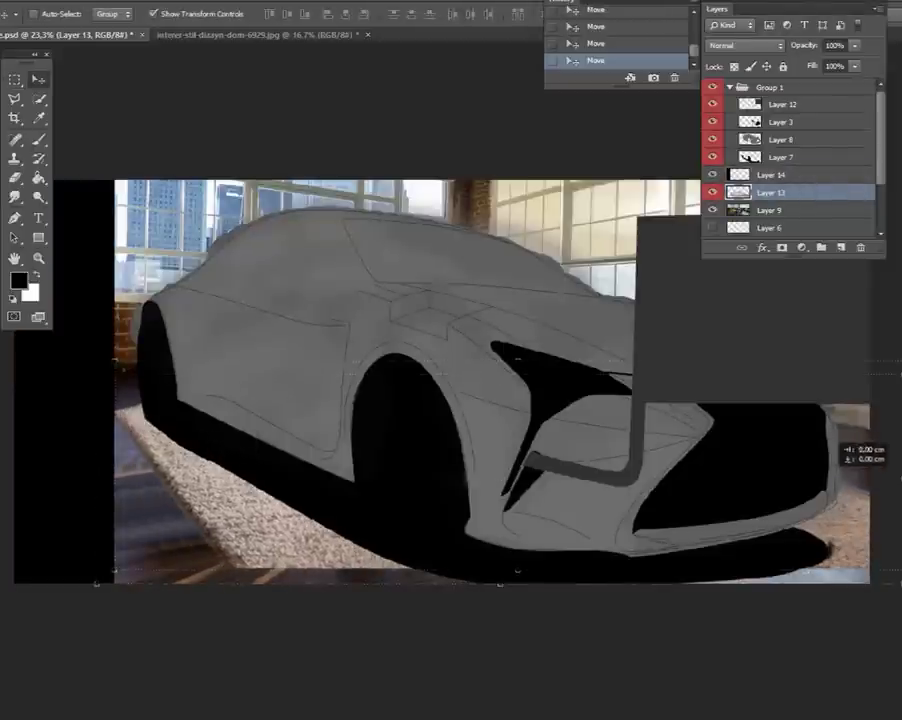
left_click_drag(868, 572, 866, 568)
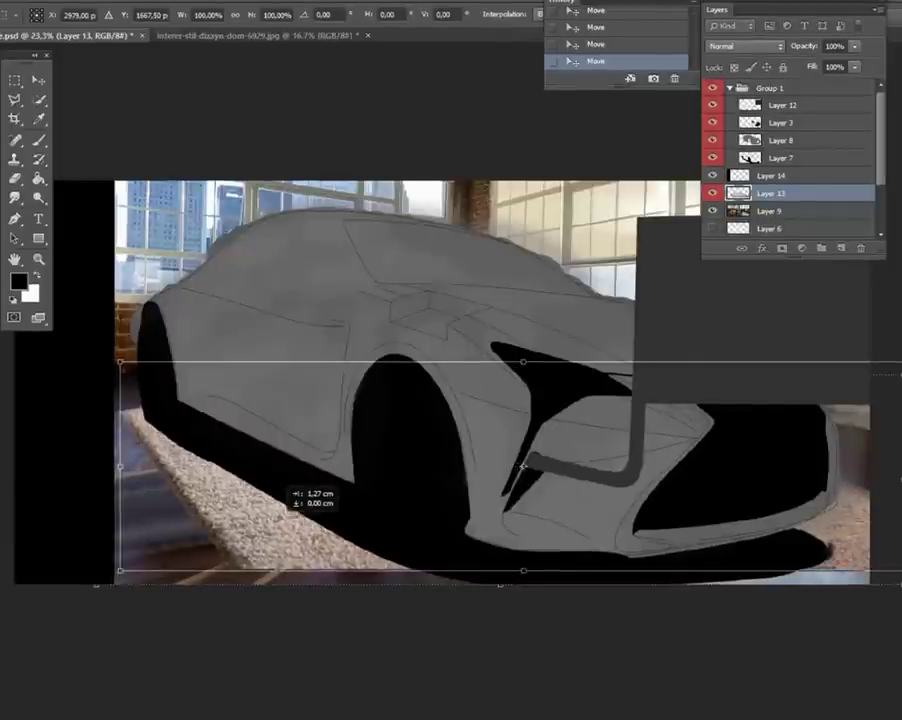
key("m")
key("Return")
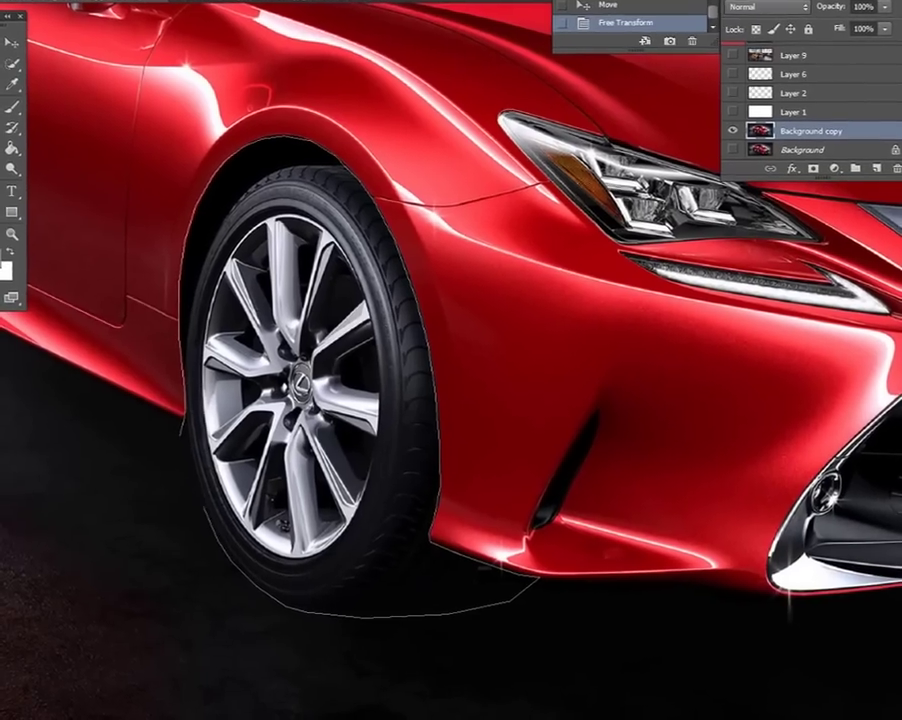
Select the wheel, raise it above Layer 7, scale to about 110% and fit it into the front arch.
key("Return")
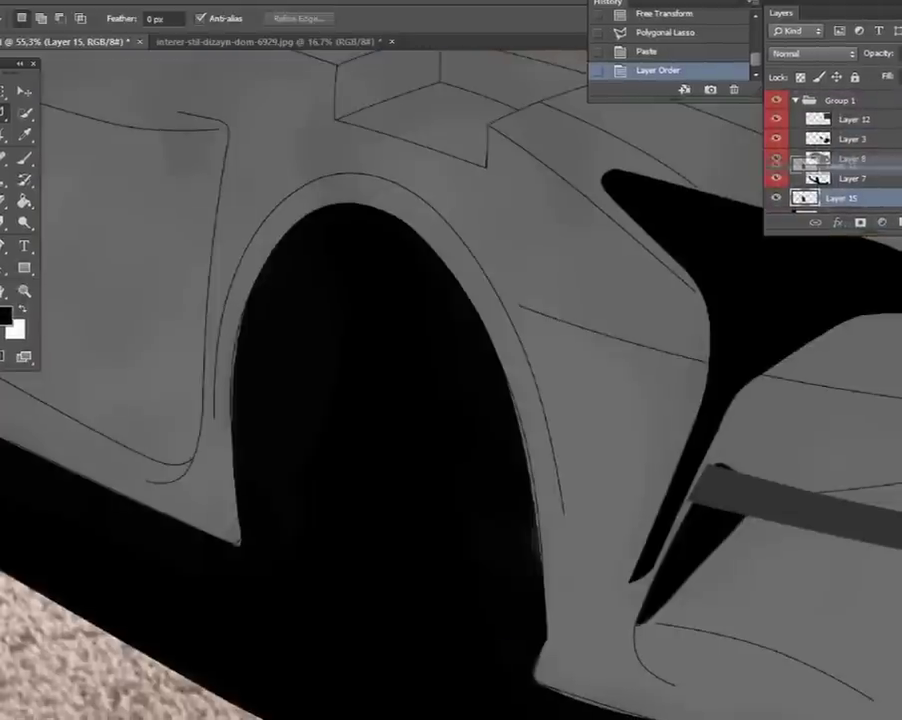
key("ctrl+bracketright")
key("v")
left_click_drag(362, 302, 356, 296)
key("ctrl+t")
left_click_drag(576, 207, 587, 181)
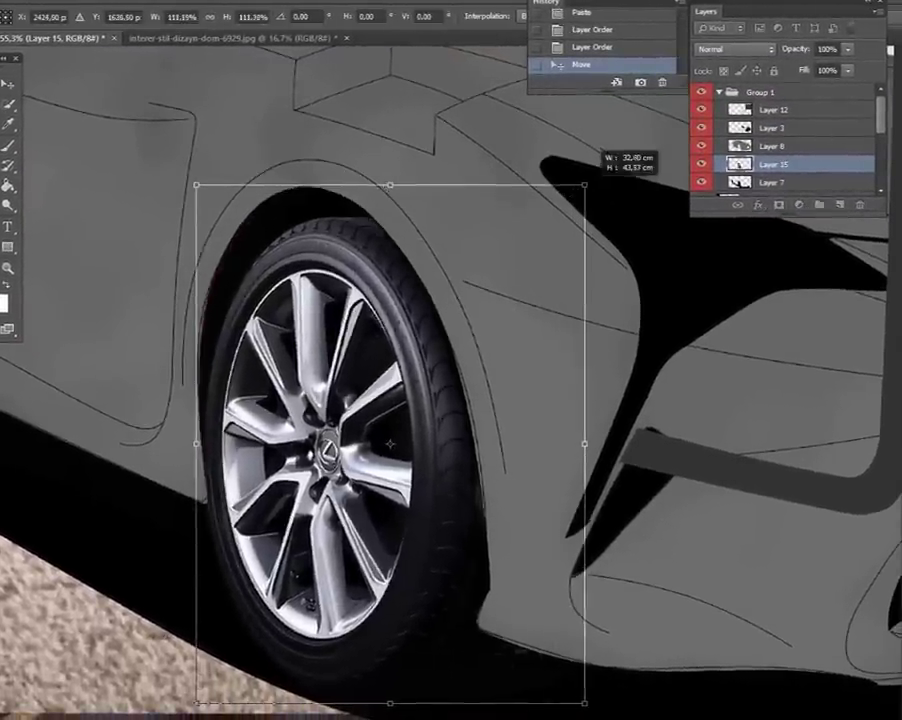
left_click(8, 83)
left_click(247, 249)
left_click_drag(340, 250, 337, 224)
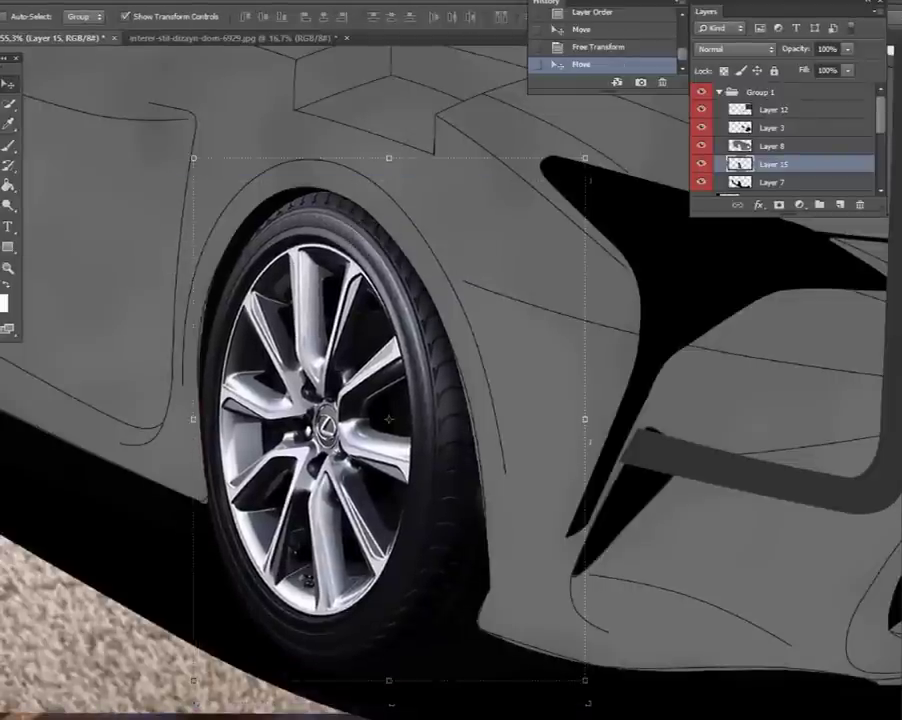
Zoom out, hide the car drawing group, and show the red coupe photo.
key("z")
left_click_drag(300, 310, 183, 310)
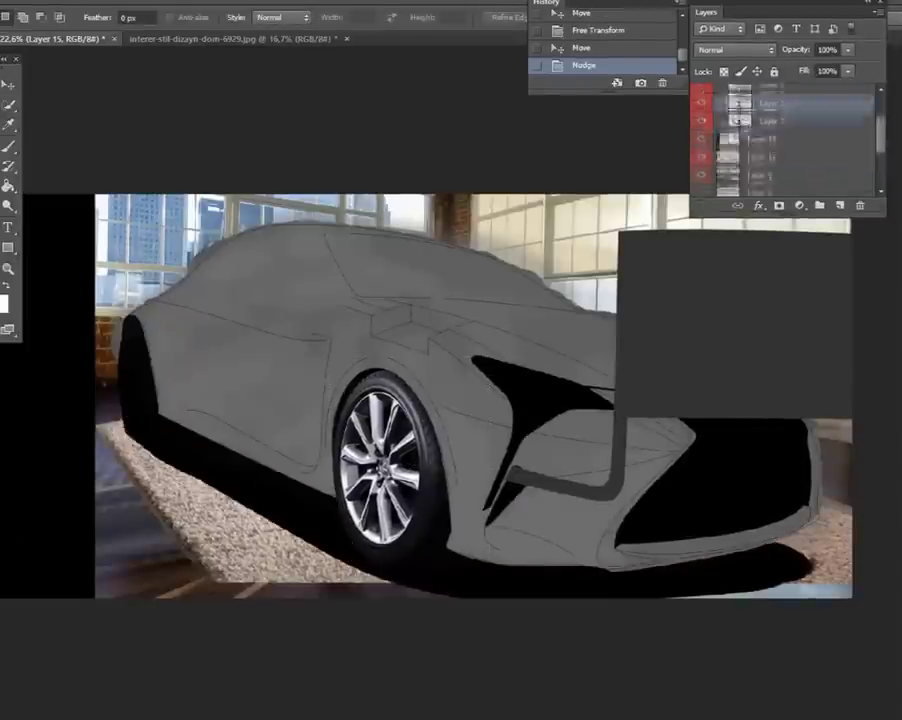
left_click(701, 92)
left_click(770, 170)
Copy the red coupe's rear wheel and paste it as Layer 16 above the body.
key("z")
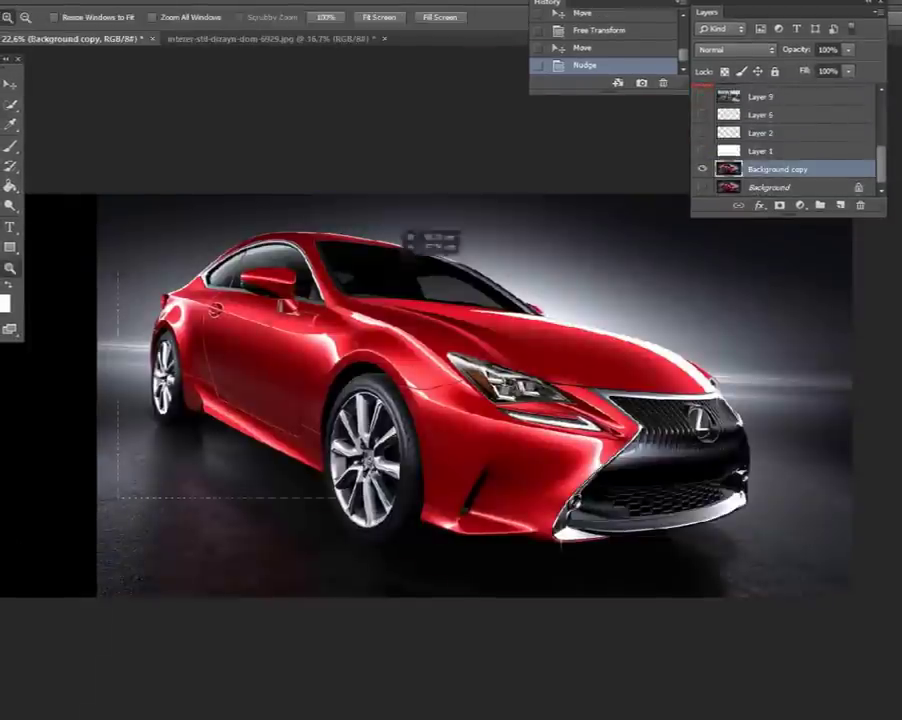
left_click_drag(120, 230, 400, 490)
key("l")
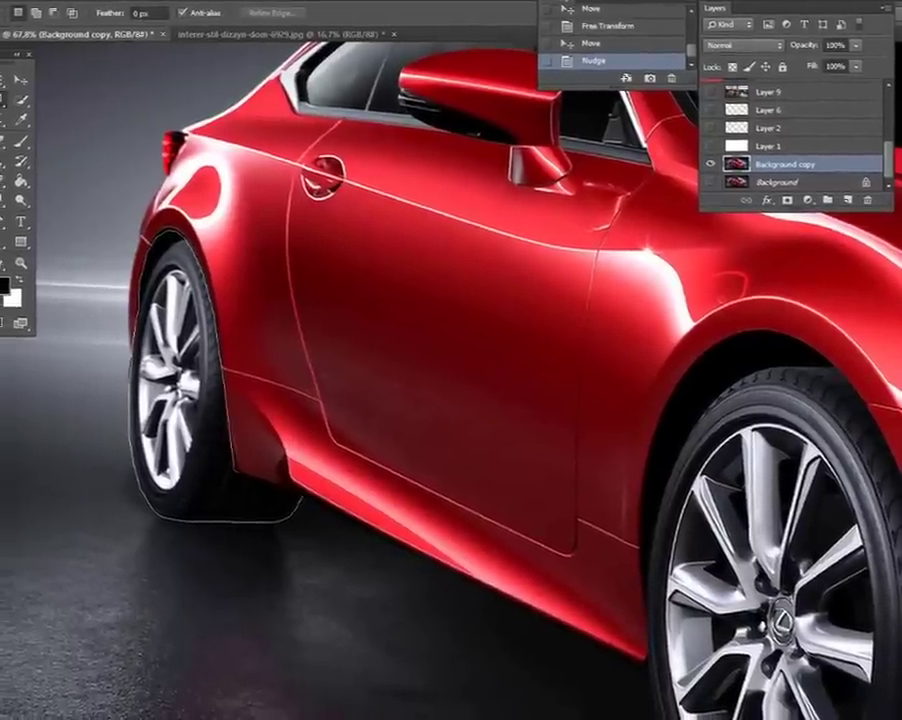
key("Return")
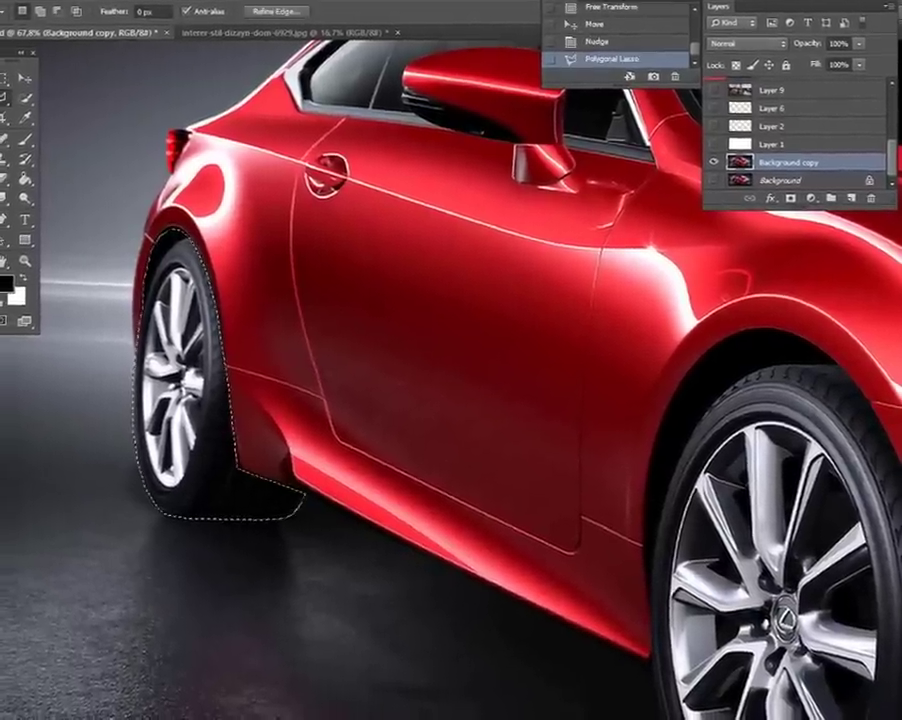
key("ctrl+c")
key("ctrl+v")
key("ctrl+bracketright")
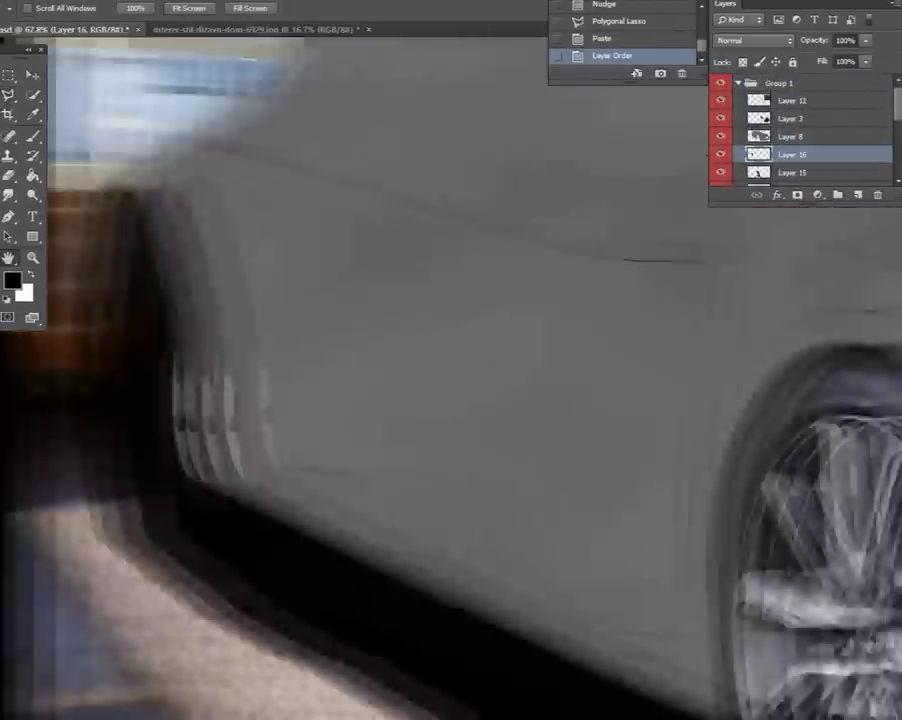
Move the pasted wheel into the gray car's rear arch and scale it to about 117%.
key("v")
left_click_drag(380, 260, 314, 232)
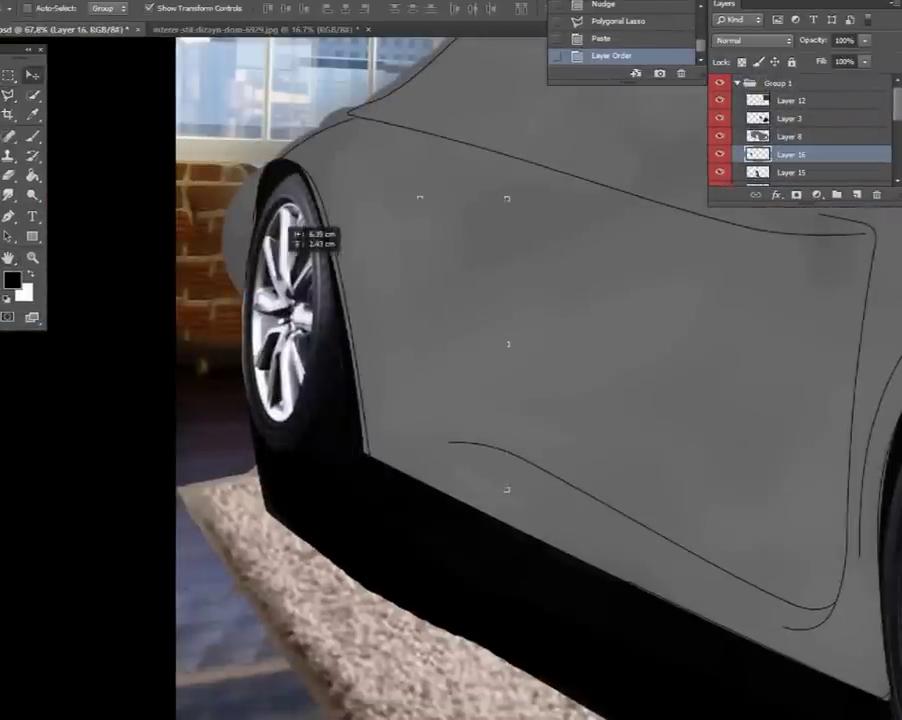
key("ctrl+t")
left_click_drag(465, 480, 438, 490)
left_click_drag(354, 372, 350, 362)
key("Return")
key("z")
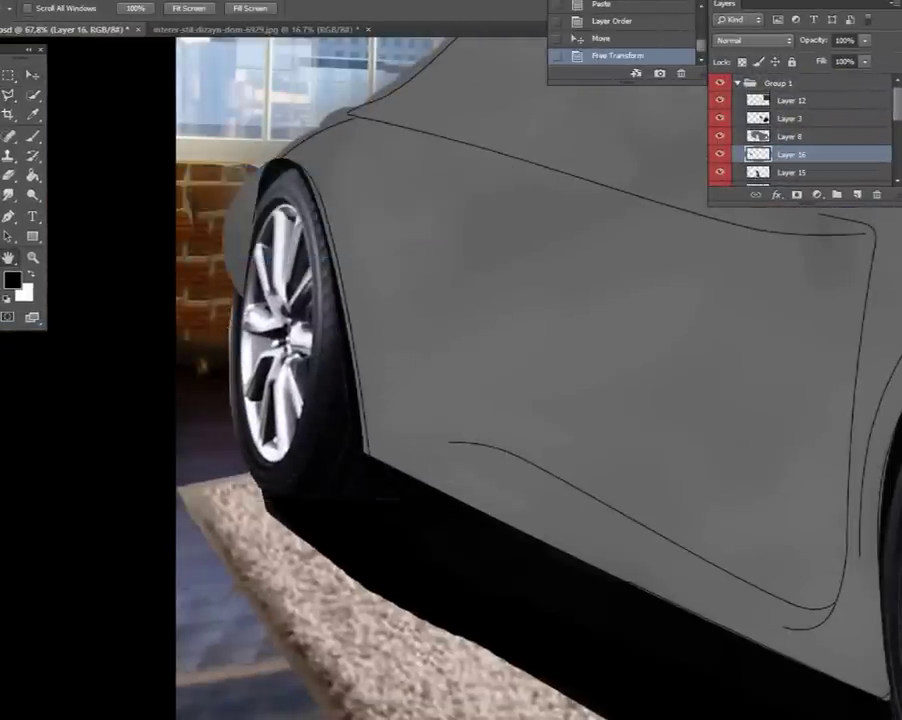
key("ctrl+minus")
key("ctrl+minus")
key("ctrl+minus")
key("ctrl+plus")
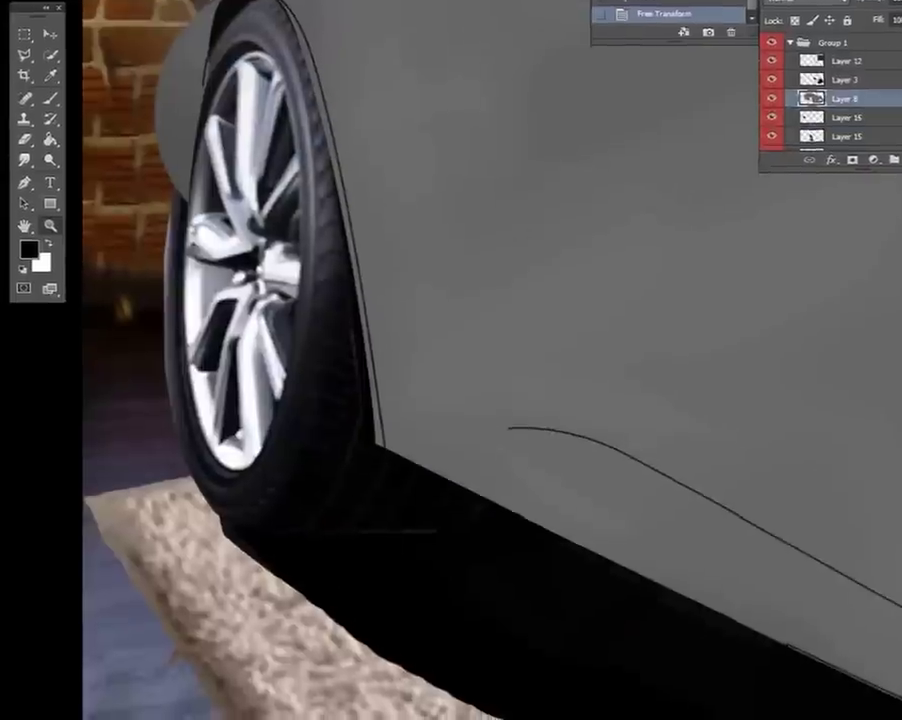
Erase the grey body layer (Layer 8) around the new rear wheel.
key("e")
right_click(232, 328)
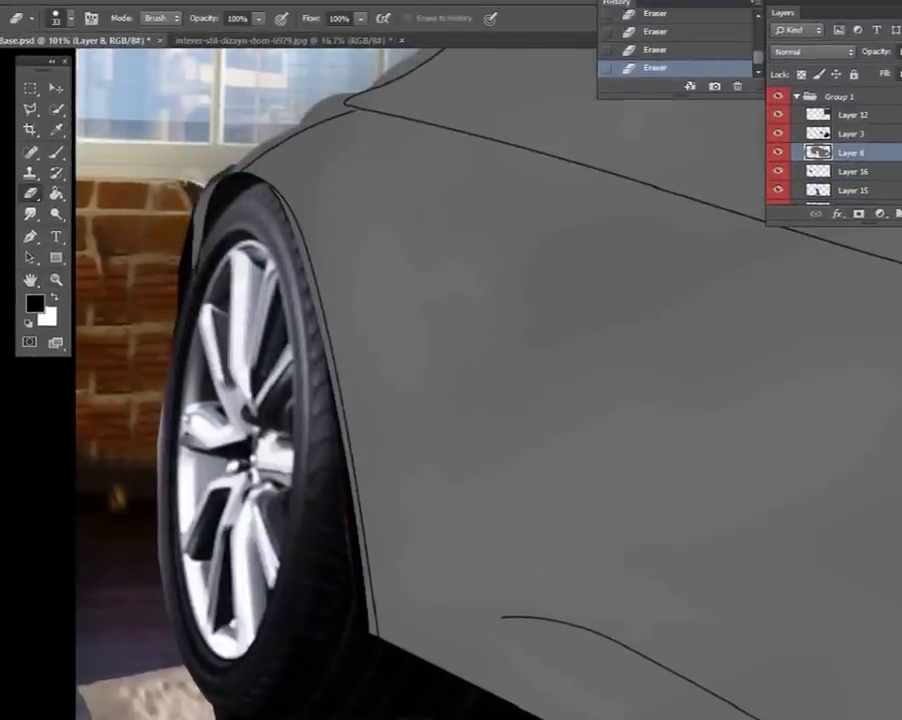
key("space")
key("ctrl+0")
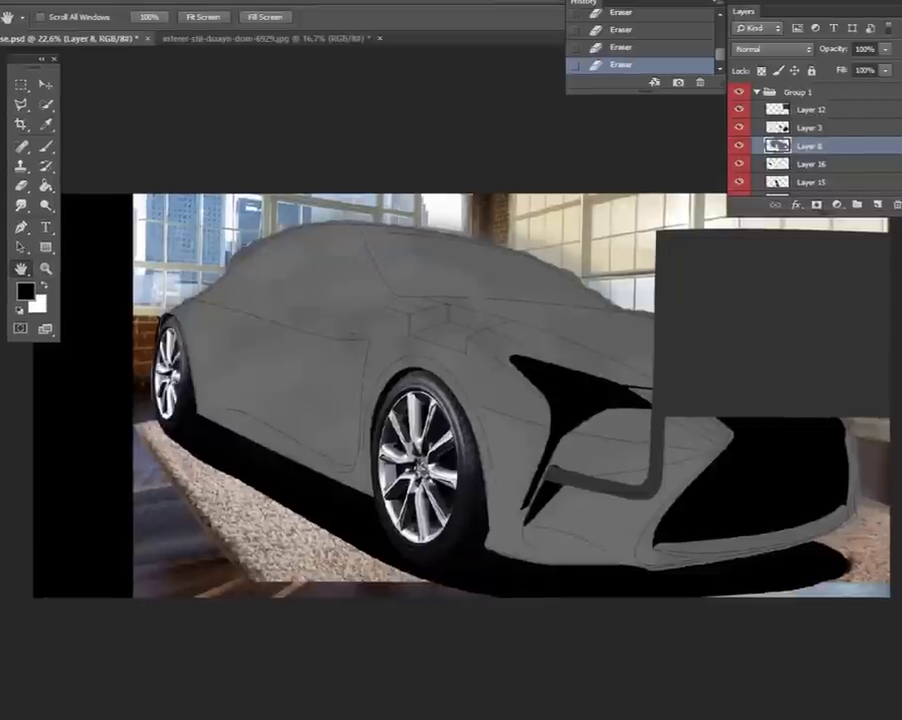
scroll(790, 140, "down", 2)
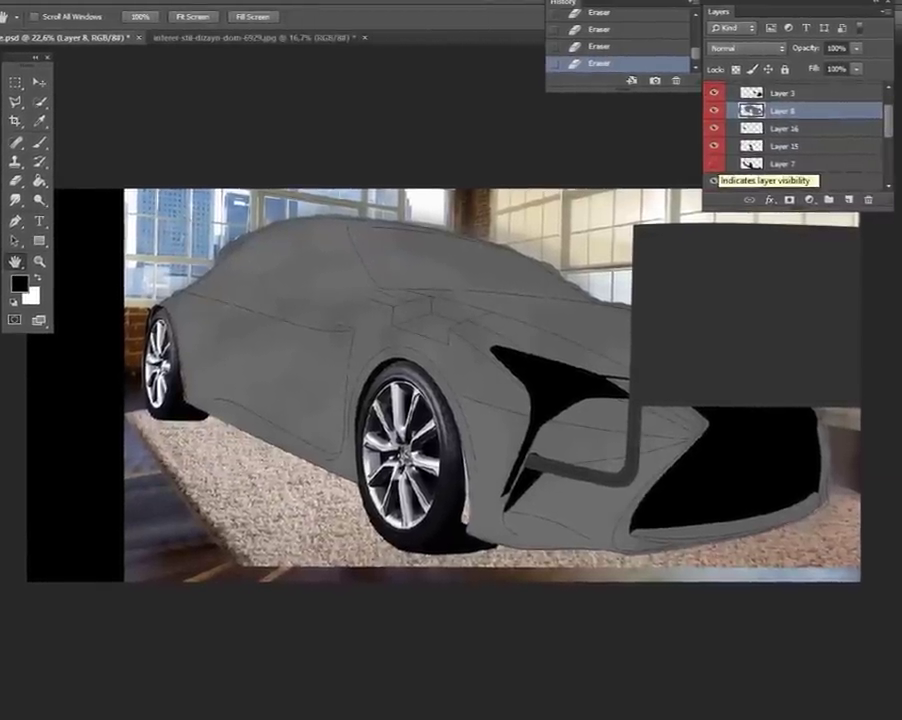
Paint beige tones over the carpet at left and under the front wheel and bumper.
scroll(716, 180, "down", 2)
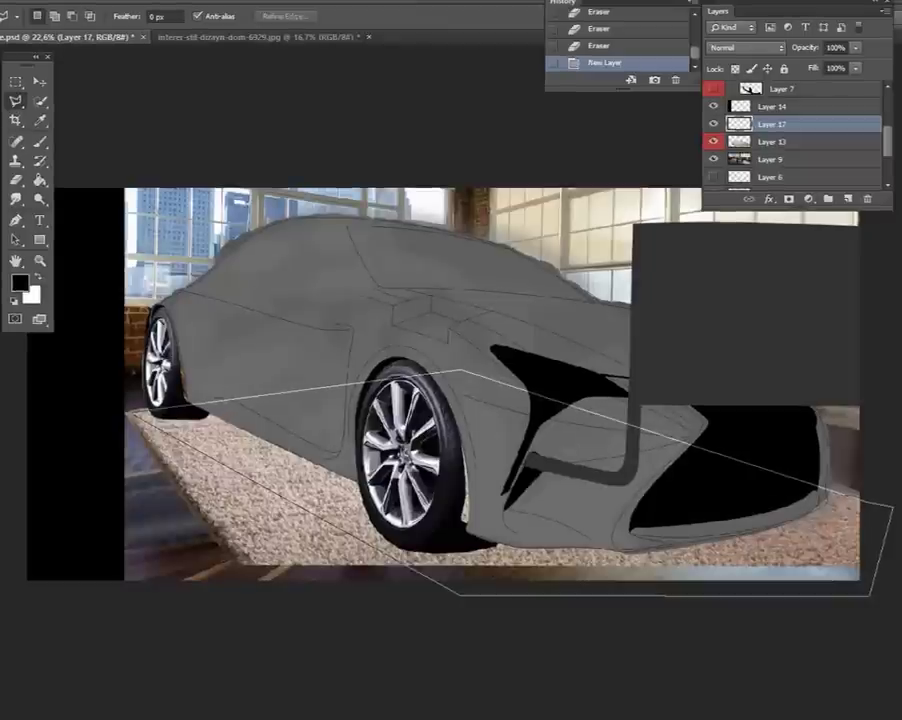
key("b")
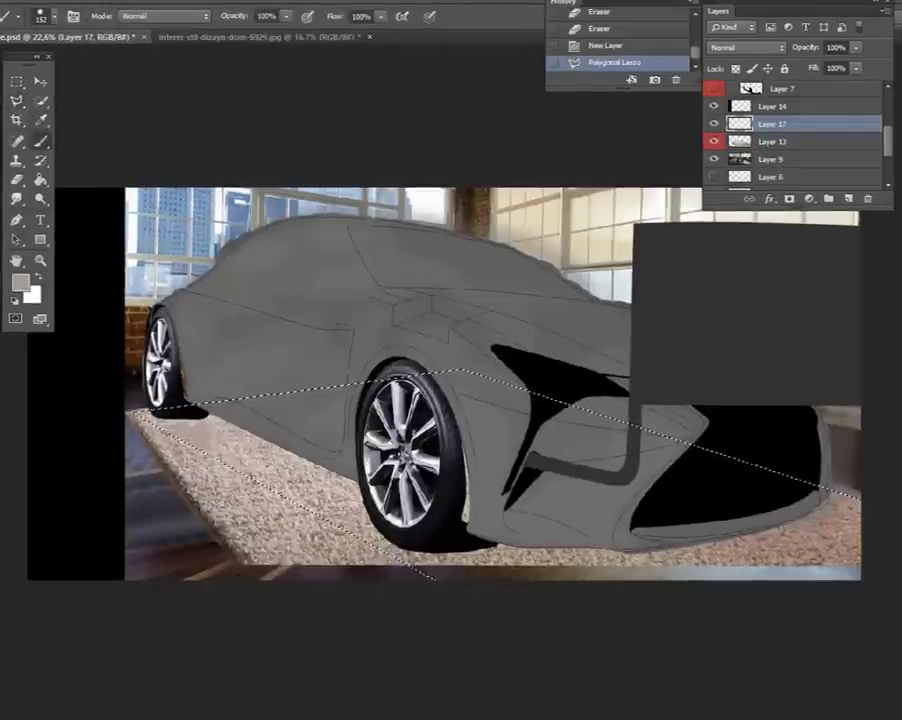
left_click_drag(222, 455, 298, 482)
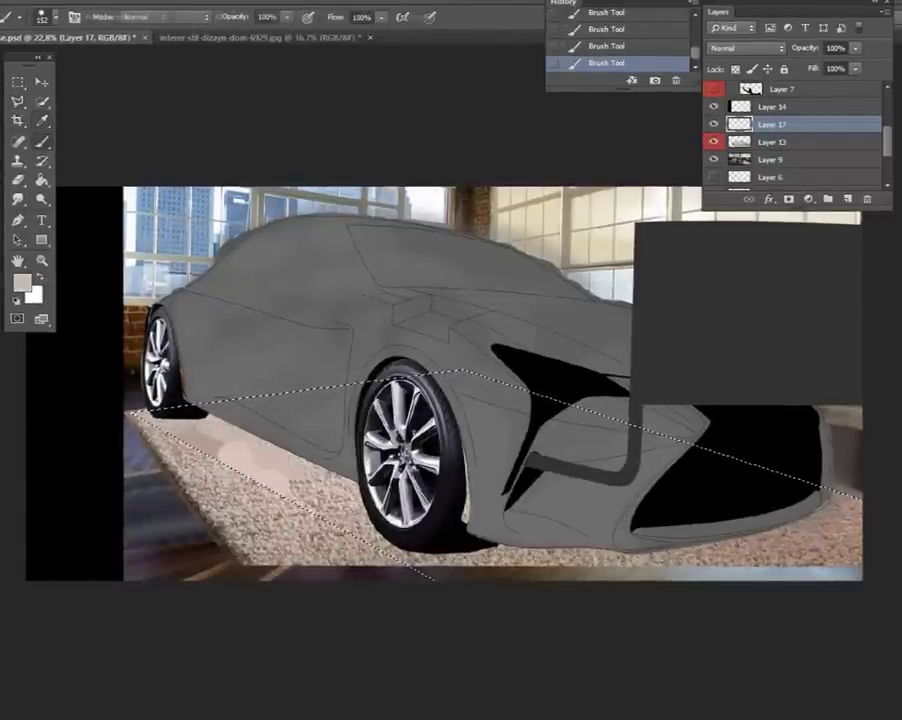
mouse_move(340, 550)
left_mouse_down()
mouse_move(580, 572)
mouse_move(795, 562)
left_mouse_up()
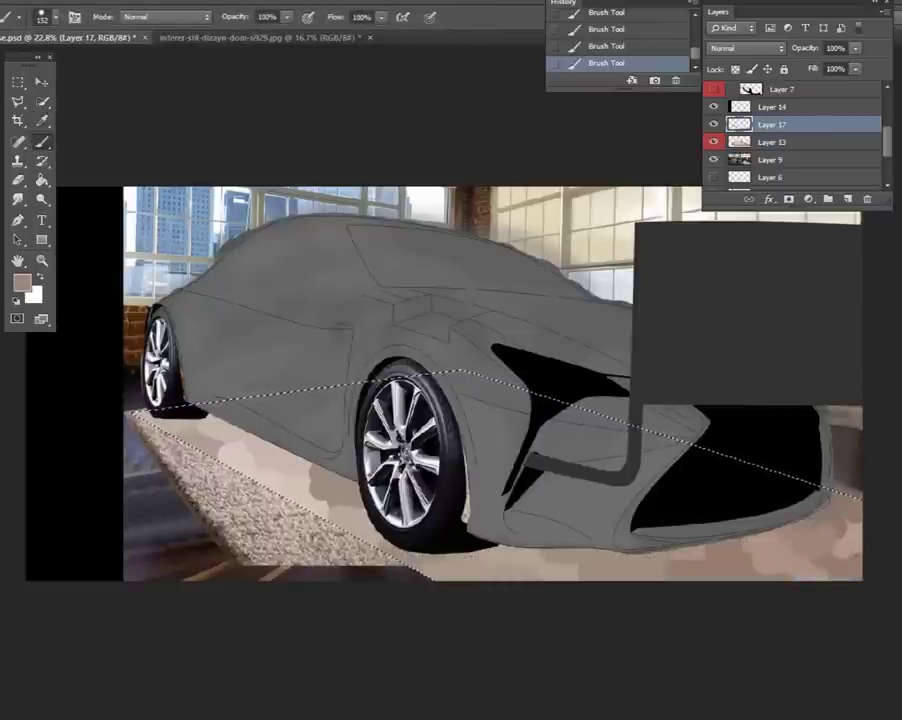
Add Layer 18 and enlarge the brush to 350.
key("ctrl+shift+alt+n")
right_click(600, 538)
type("350")
key("Return")
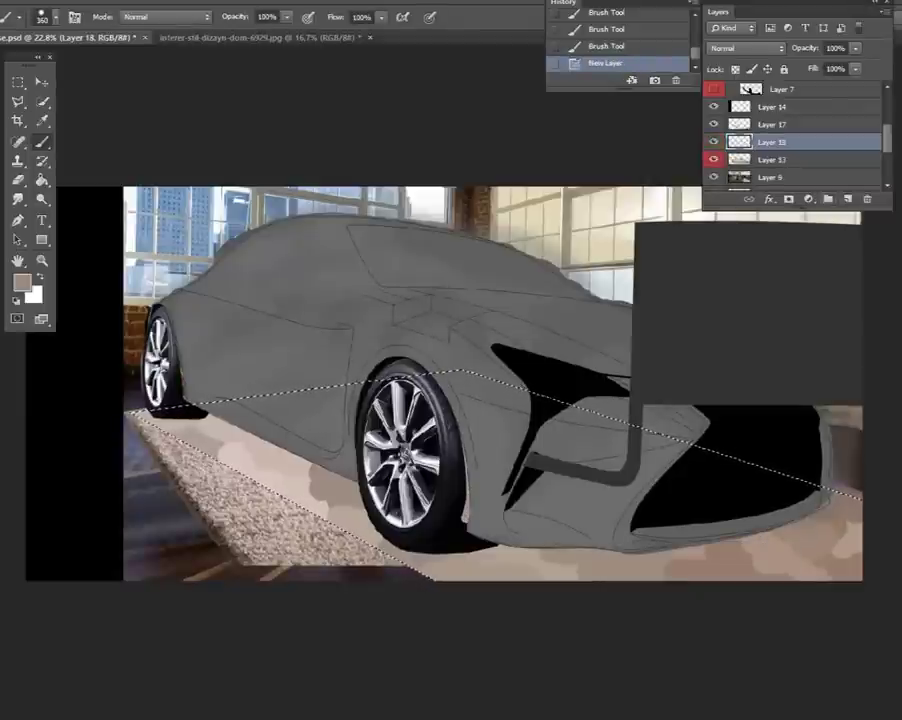
Delete the carpet texture in the selection, then duplicate Layer 18 and Gaussian-blur the copy.
key("alt+bracketright")
key("Delete")
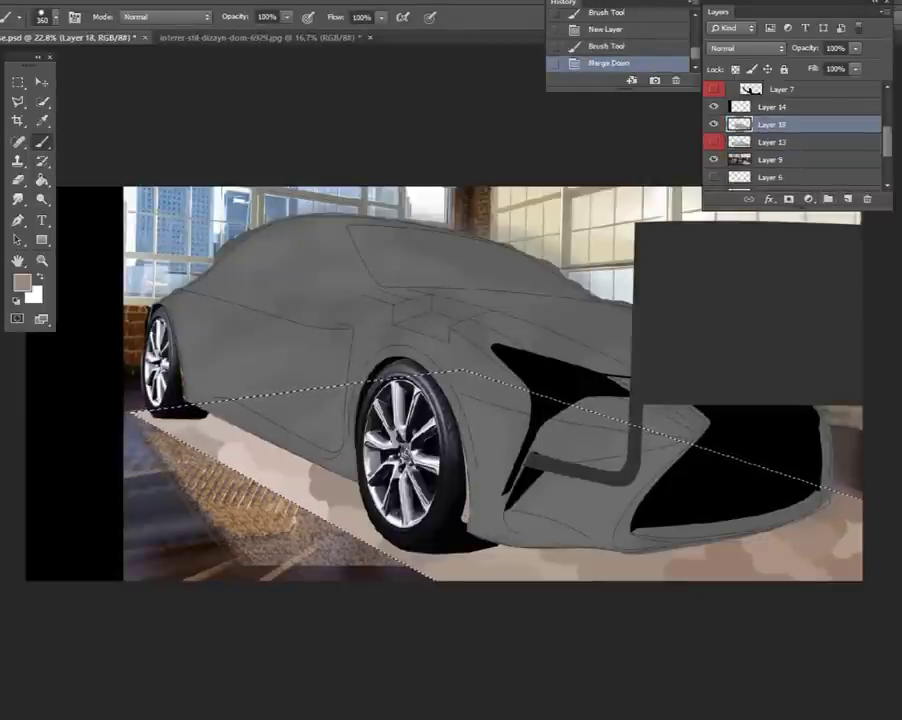
left_click(713, 141)
right_click(760, 124)
left_click(740, 192)
left_click(575, 210)
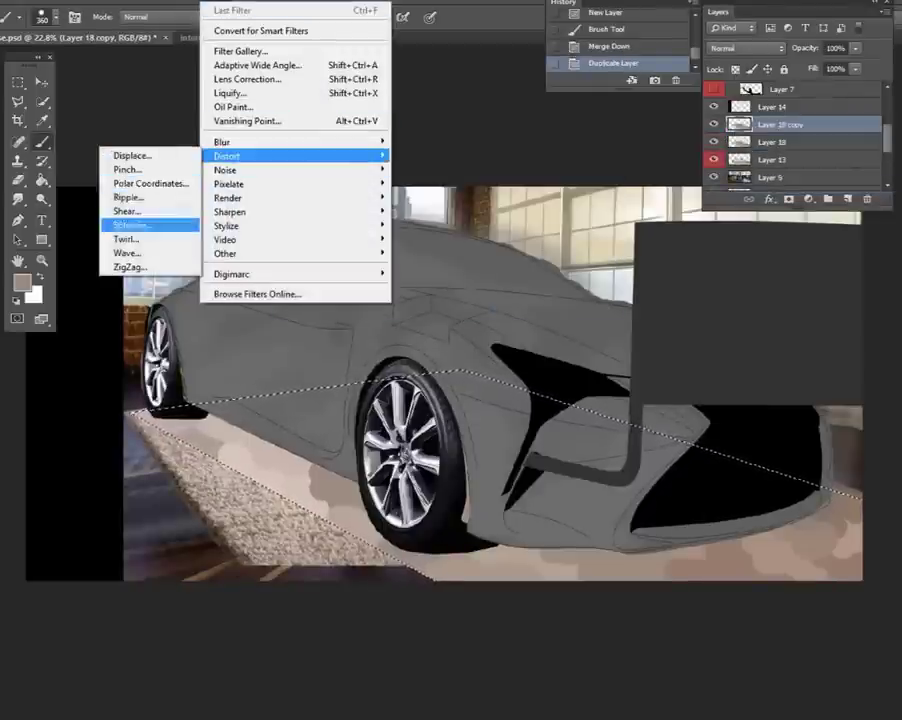
left_click(140, 259)
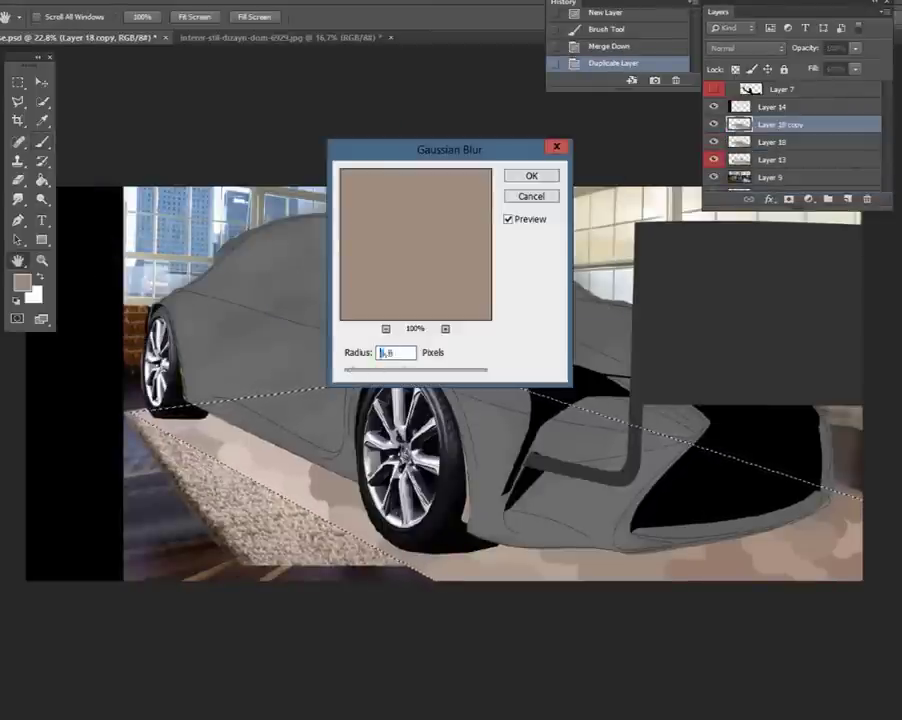
key("Return")
Duplicate Layer 18 again, blur the new copy, and clear the selection.
left_click(770, 142)
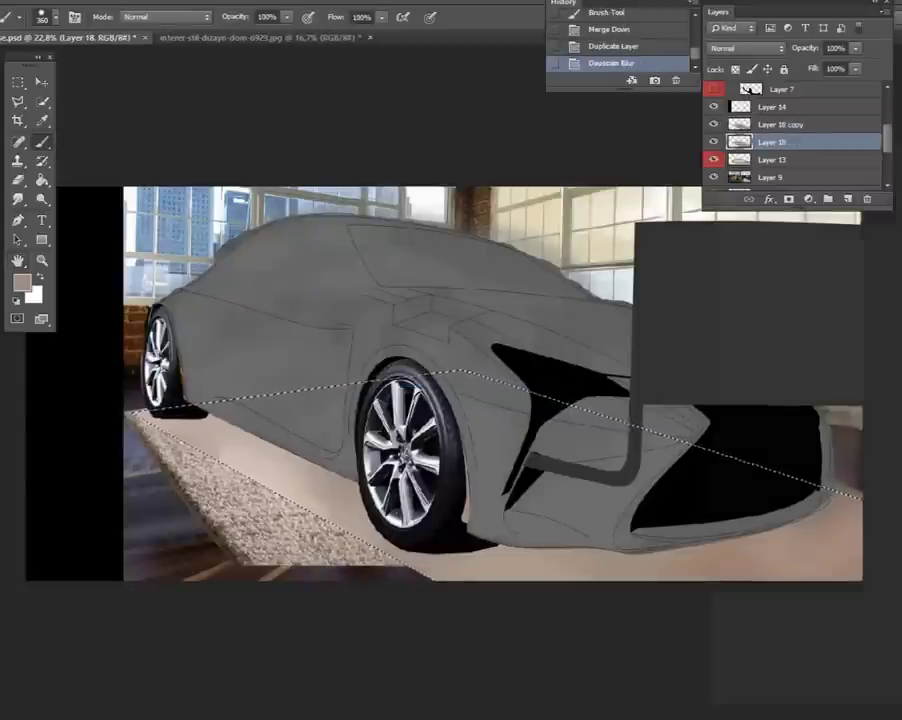
right_click(770, 142)
left_click(740, 210)
key("Return")
left_click(240, 8)
key("ctrl+d")
scroll(790, 150, "down", 3)
Clone Stamp the golden object off the floor on Layer 9 with a 484 px brush.
left_click(770, 146)
key("s")
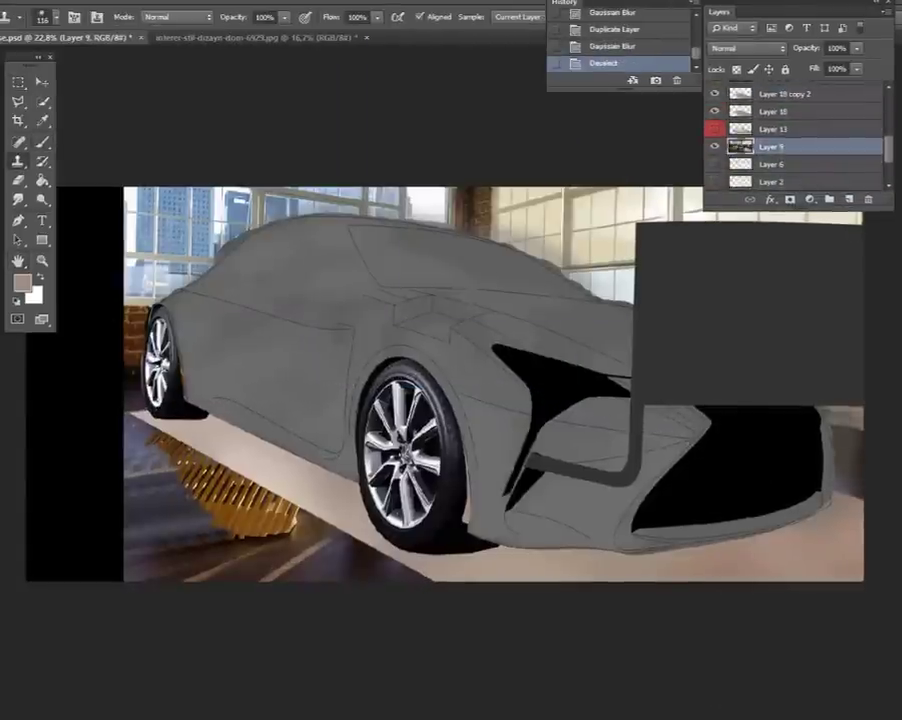
right_click(262, 578)
type("484")
key("Return")
left_click_drag(170, 440, 290, 510)
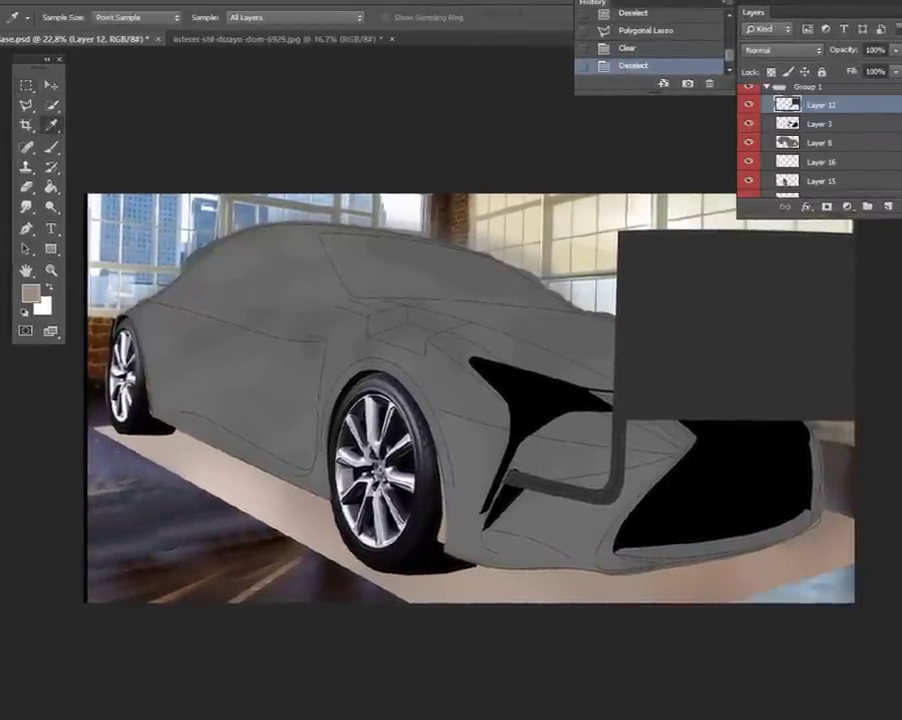
Brush over the grey L-shaped bumper stroke to thicken it.
key("b")
right_click(548, 484)
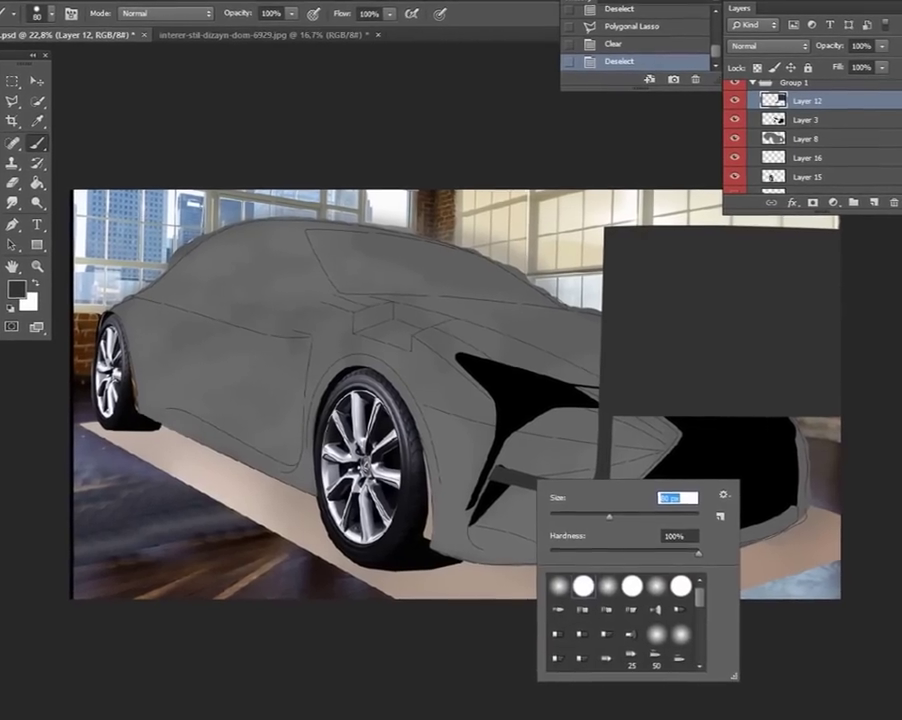
key("Return")
left_click_drag(603, 420, 500, 478)
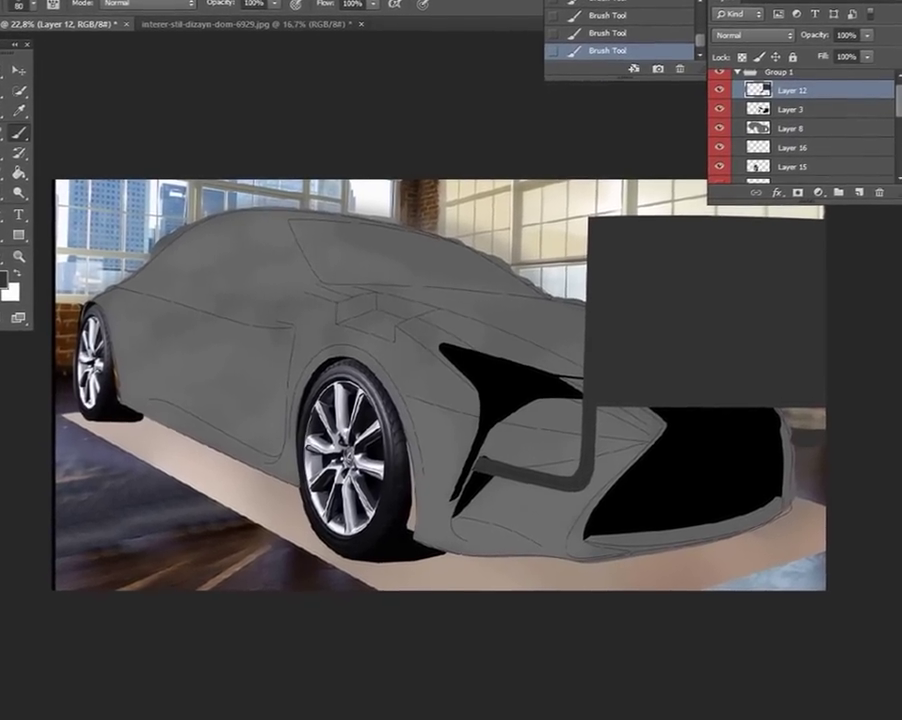
Load the saved car-area selection, add Layer 19 and pick a darker brown colour.
left_click(785, 114)
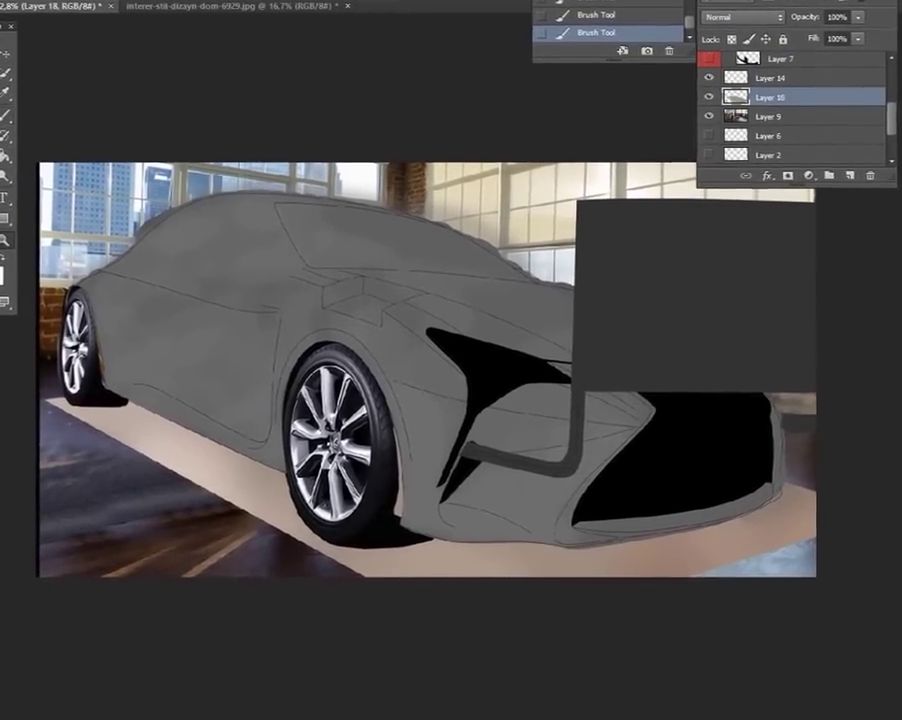
key("Return")
key("ctrl+shift+alt+n")
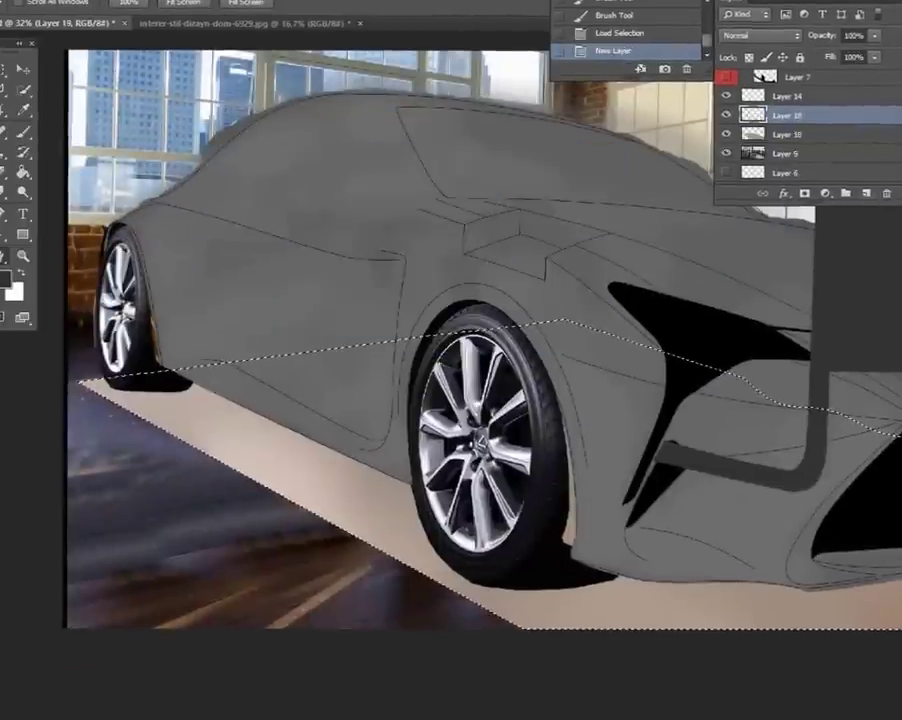
key("i")
left_click(6, 279)
left_click(602, 160)
left_click(6, 279)
left_click(356, 287)
left_click(636, 160)
Paint brown streaks along the carpet strip at 30% brush opacity, evening them under the bumper.
key("b")
right_click(388, 326)
key("Escape")
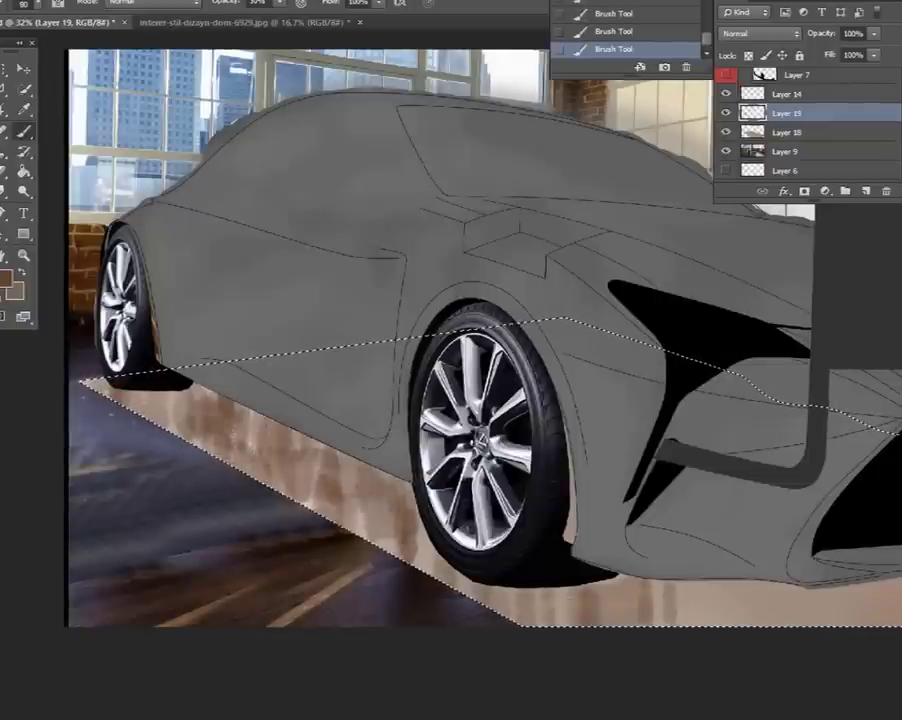
left_click_drag(210, 430, 290, 480)
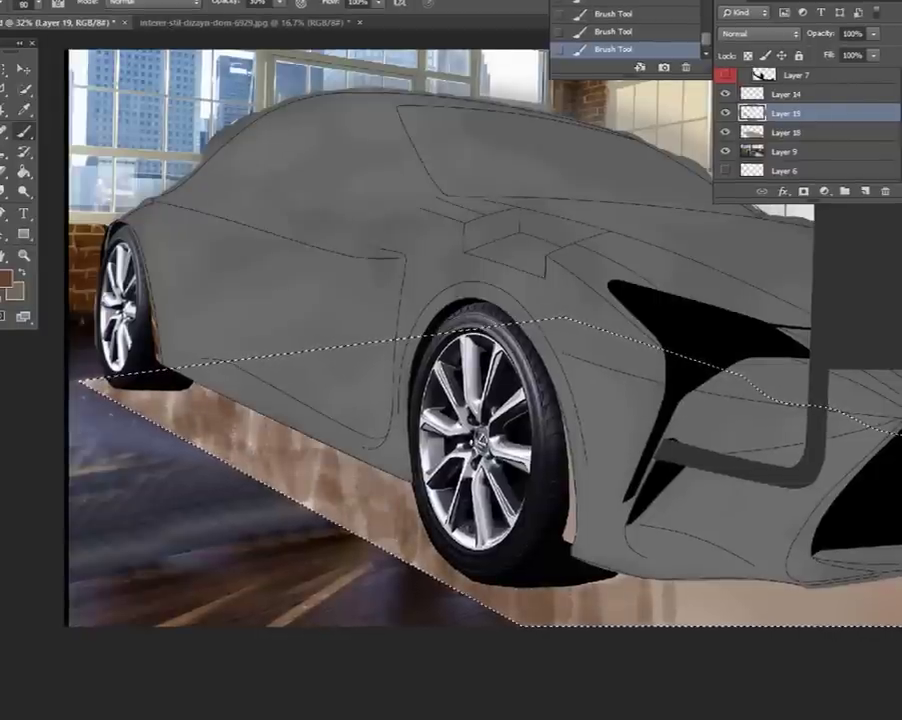
key("ctrl+plus")
mouse_move(630, 550)
left_mouse_down()
mouse_move(515, 590)
mouse_move(270, 605)
mouse_move(175, 600)
mouse_move(570, 610)
left_mouse_up()
left_click_drag(290, 605, 385, 600)
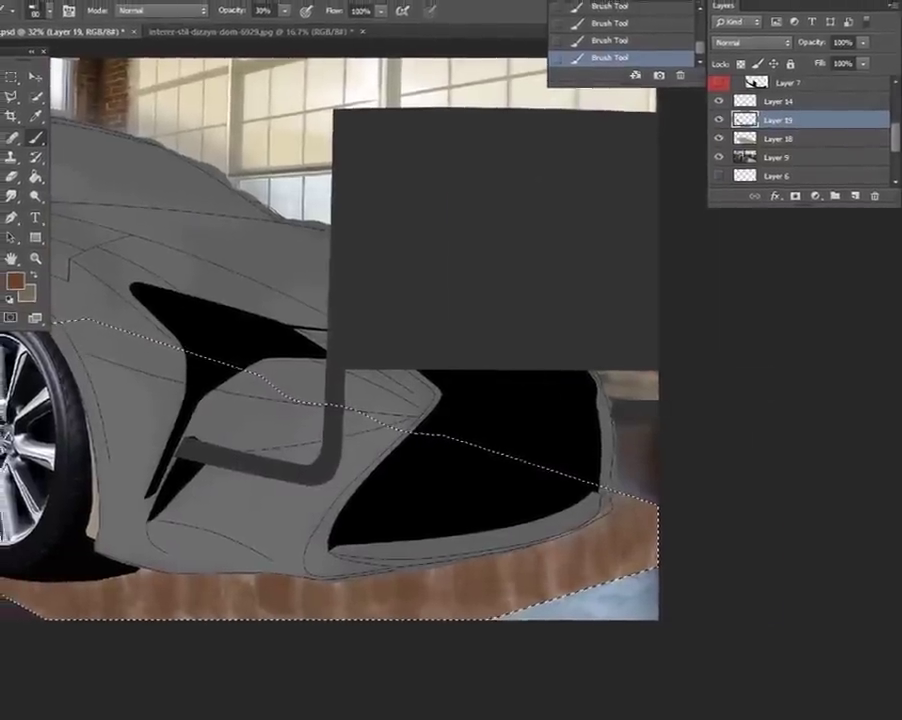
scroll(450, 340, "left", 10)
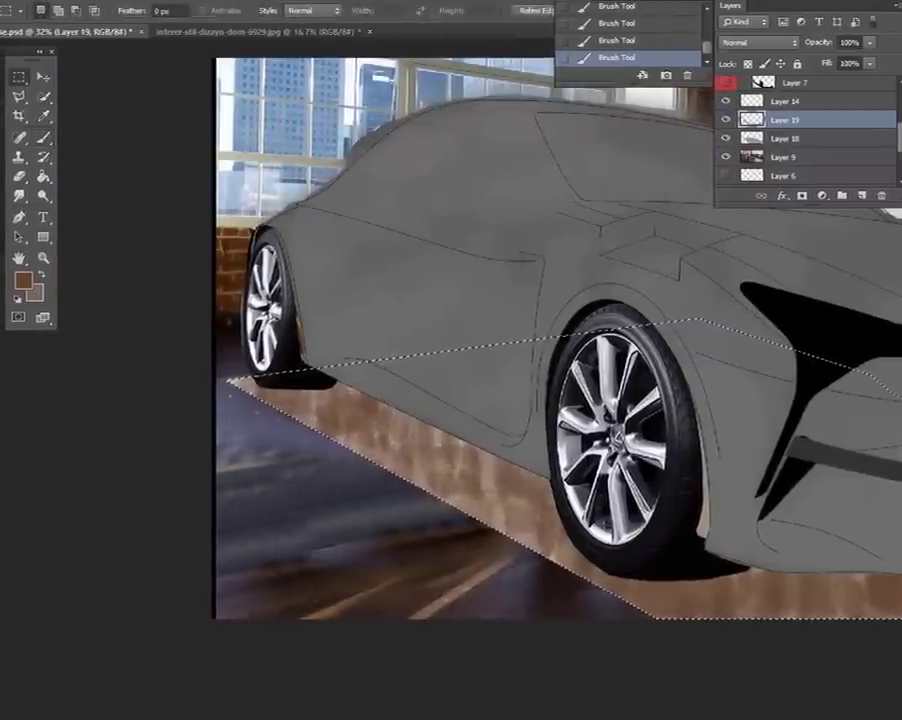
Deselect, smudge away the brown streaks on the strip, and remove Layer 19.
key("ctrl+d")
scroll(330, 420, "up", 3)
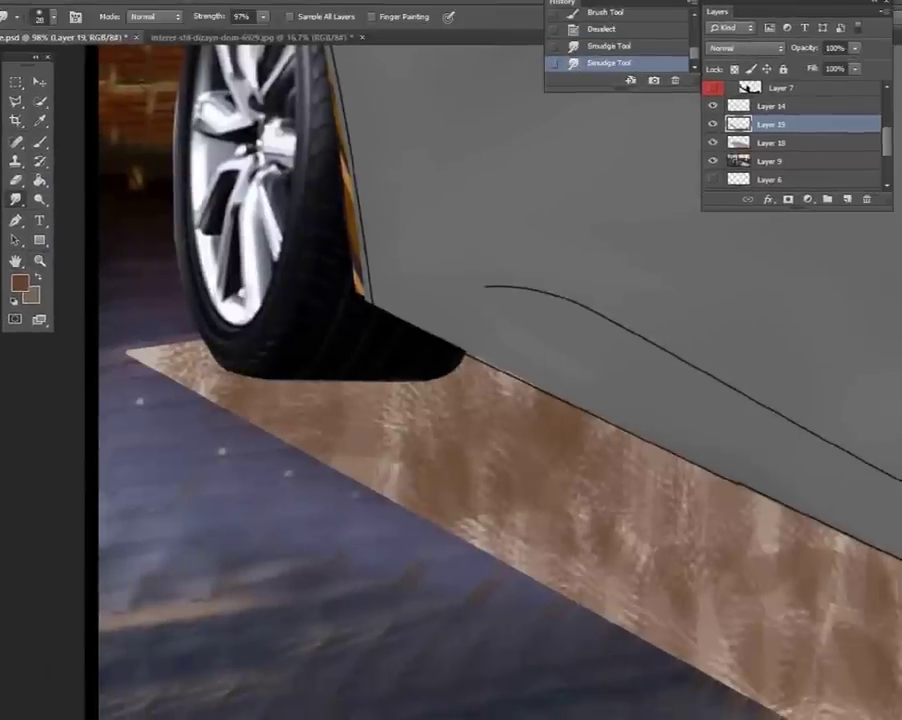
left_click_drag(300, 420, 420, 460)
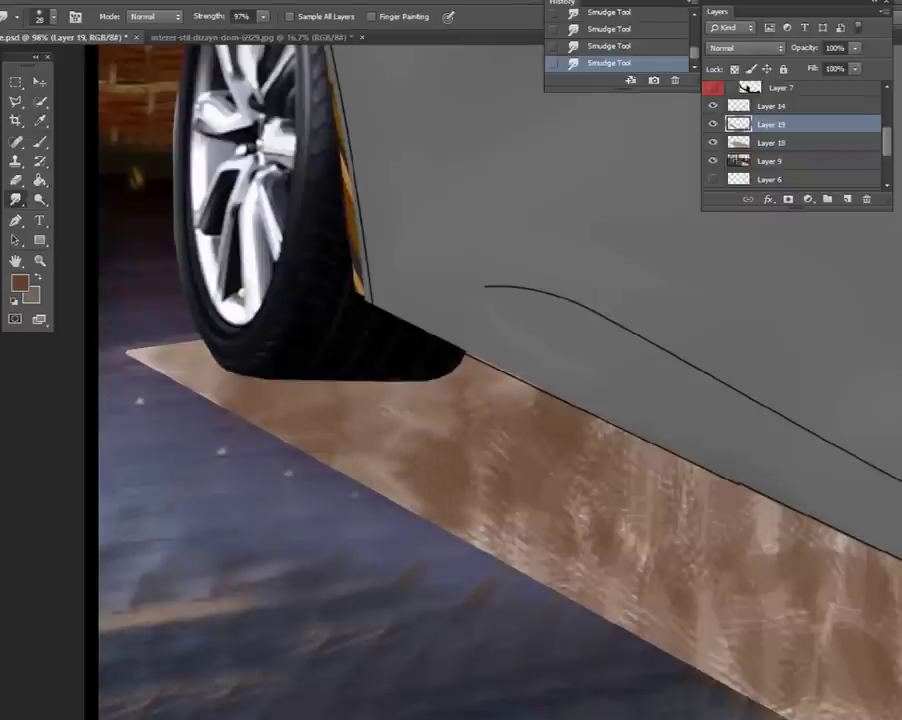
left_click_drag(470, 425, 615, 440)
key("ctrl+e")
Zoom in on the tyre and smudge the strip's top edge into fine fibres with a 1 px brush.
left_click_drag(156, 312, 200, 312)
right_click(249, 422)
key("Escape")
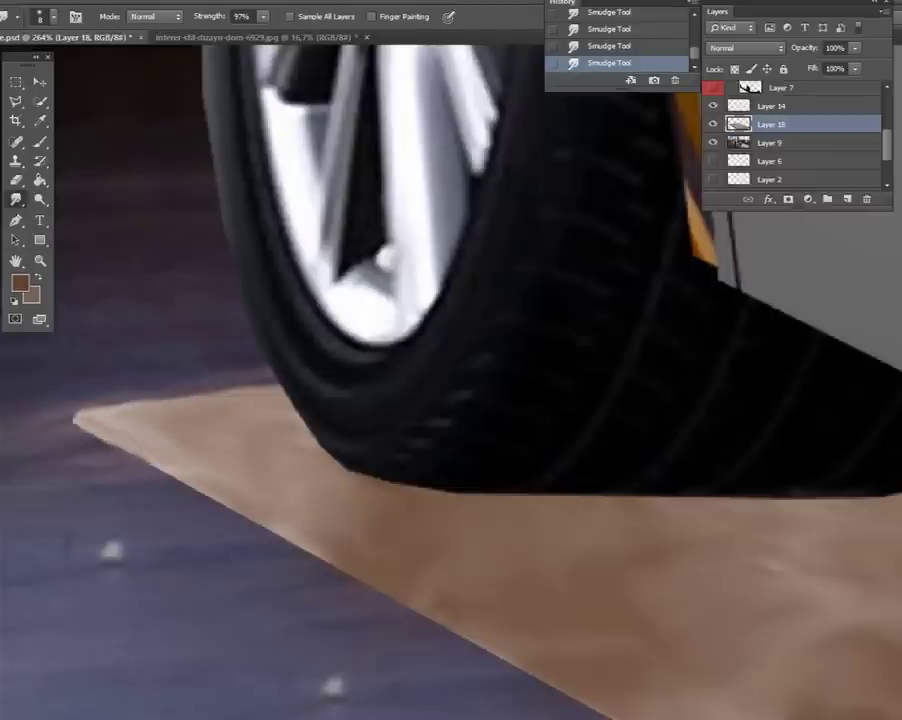
right_click(298, 393)
type("10")
key("Return")
right_click(263, 381)
key("Return")
mouse_move(88, 420)
left_mouse_down()
mouse_move(86, 403)
mouse_move(203, 378)
left_mouse_up()
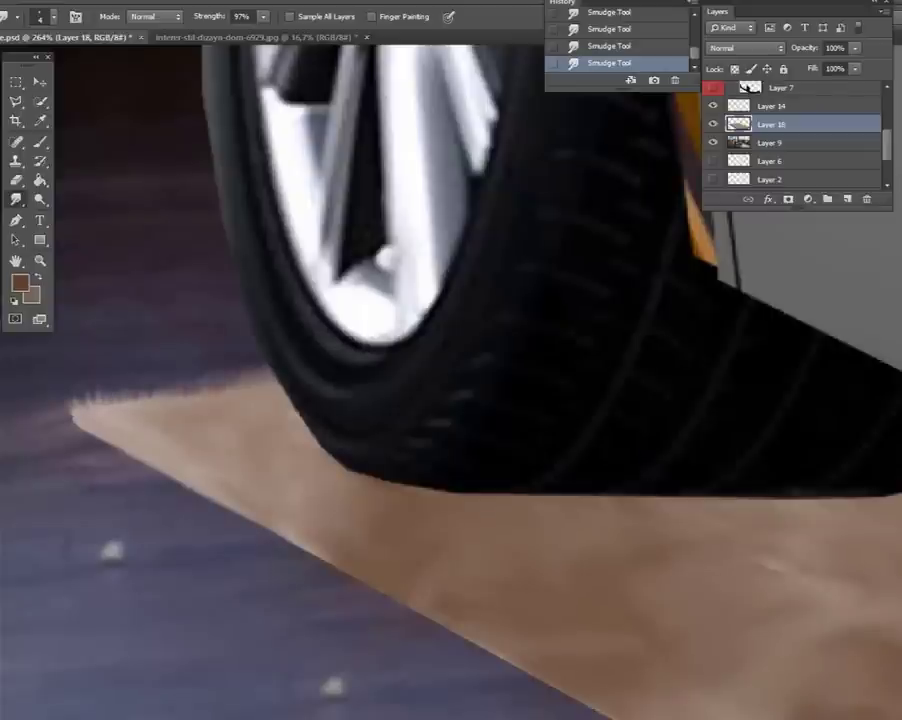
On a new layer, paint light beige streaks along the strip edge and smudge them into speckled fibres.
key("ctrl+shift+alt+n")
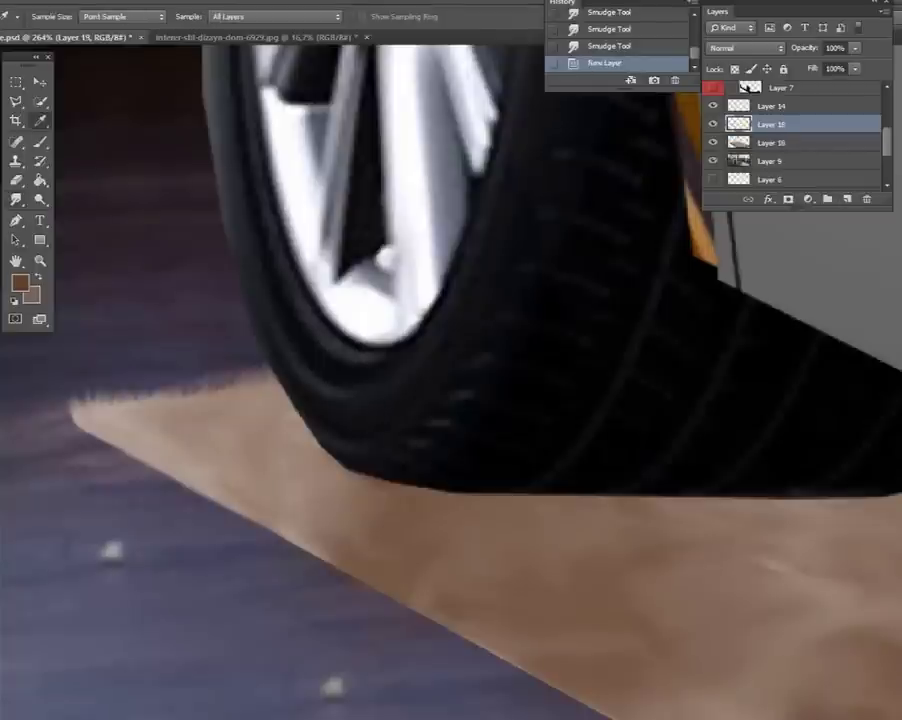
key("b")
left_click_drag(300, 430, 420, 560)
key("0")
left_click_drag(190, 415, 260, 395)
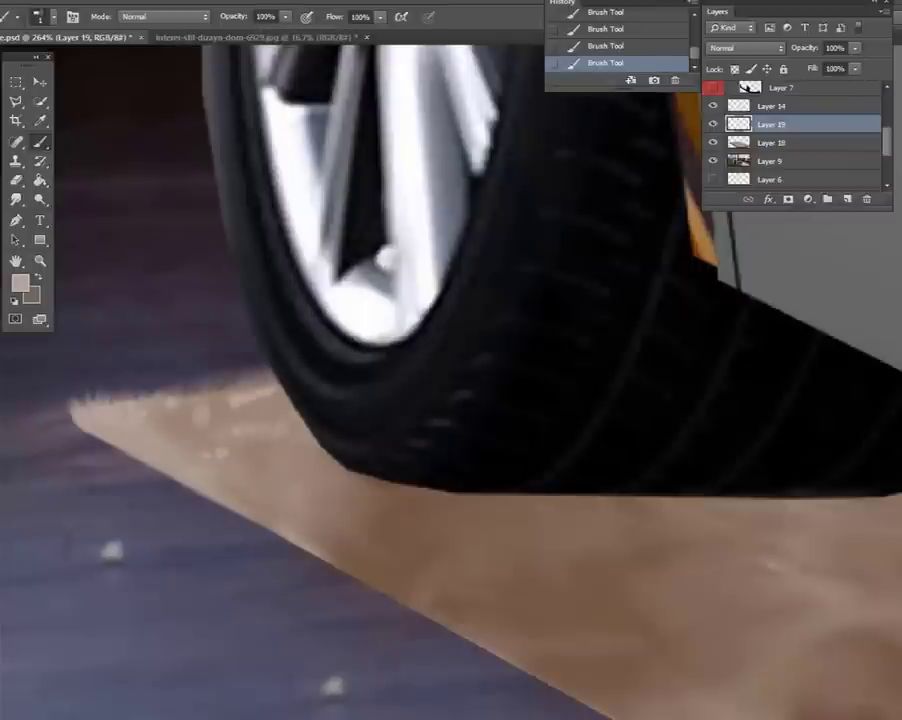
key("r")
mouse_move(170, 430)
left_mouse_down()
mouse_move(300, 470)
mouse_move(290, 460)
left_mouse_up()
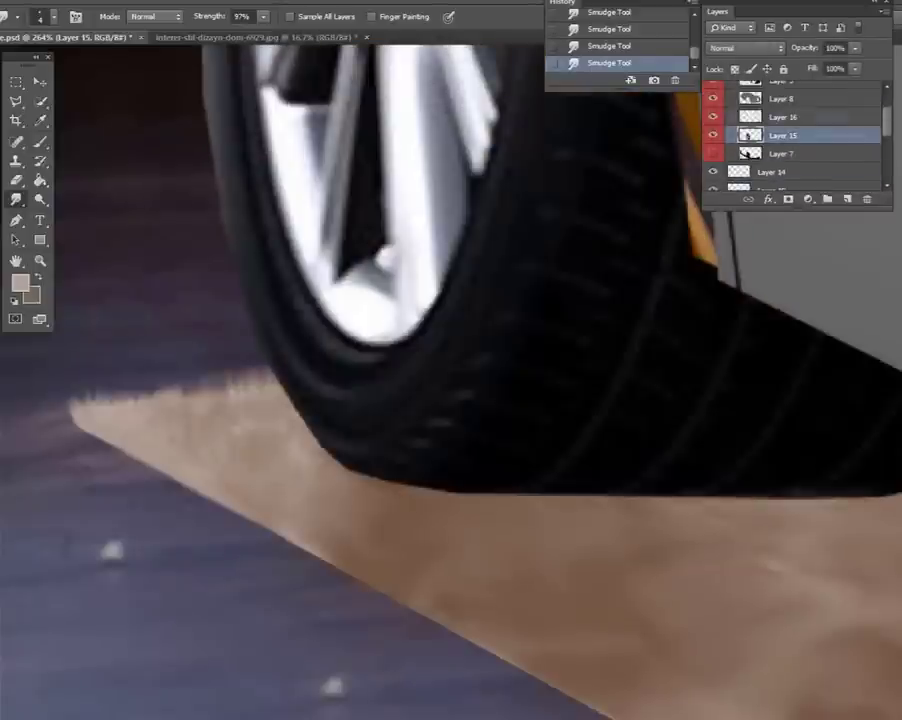
Add Layer 20, tag it orange, and paint white dabs along the tyre bottom.
key("ctrl+shift+alt+n")
right_click(720, 117)
left_click(740, 540)
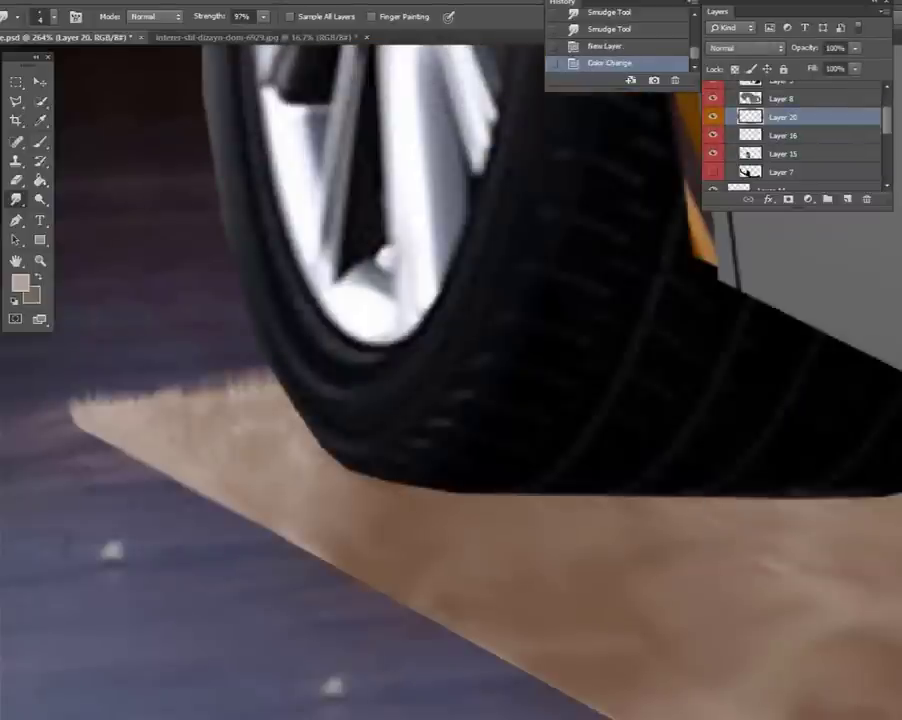
key("b")
left_click(343, 468)
left_click_drag(320, 445, 405, 478)
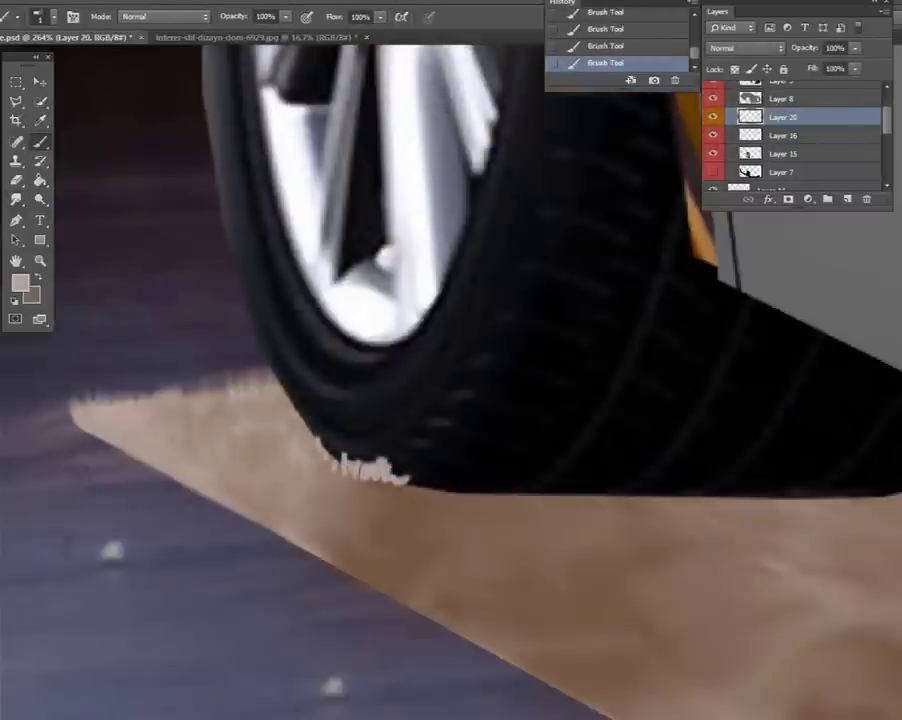
Paint brown over the dabs and smudge hair-like strands from the tyre's bottom edge.
key("i")
key("b")
left_click_drag(320, 455, 450, 486)
key("r")
left_click_drag(450, 486, 510, 490)
left_click_drag(510, 490, 540, 492)
mouse_move(320, 460)
left_mouse_down()
mouse_move(330, 435)
mouse_move(410, 455)
left_mouse_up()
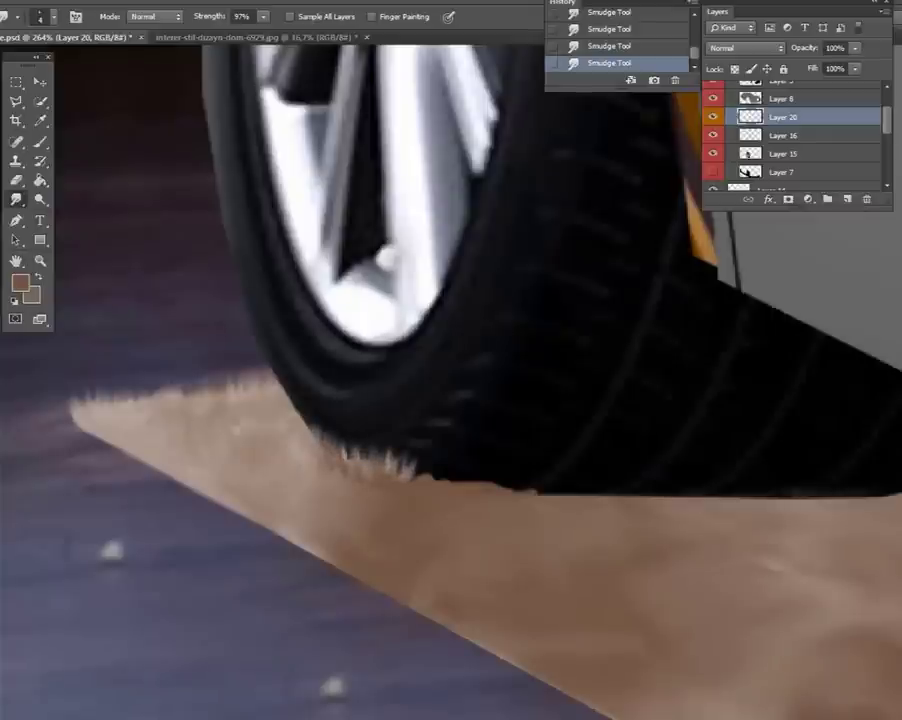
Sample the light beige carpet colour and paint light hair strokes at the tyre bottom on Layer 21.
key("i")
left_click(760, 570)
key("b")
key("ctrl+shift+alt+n")
left_click_drag(325, 460, 330, 440)
mouse_move(345, 465)
left_mouse_down()
mouse_move(350, 445)
mouse_move(342, 440)
left_mouse_up()
key("r")
right_click(385, 420)
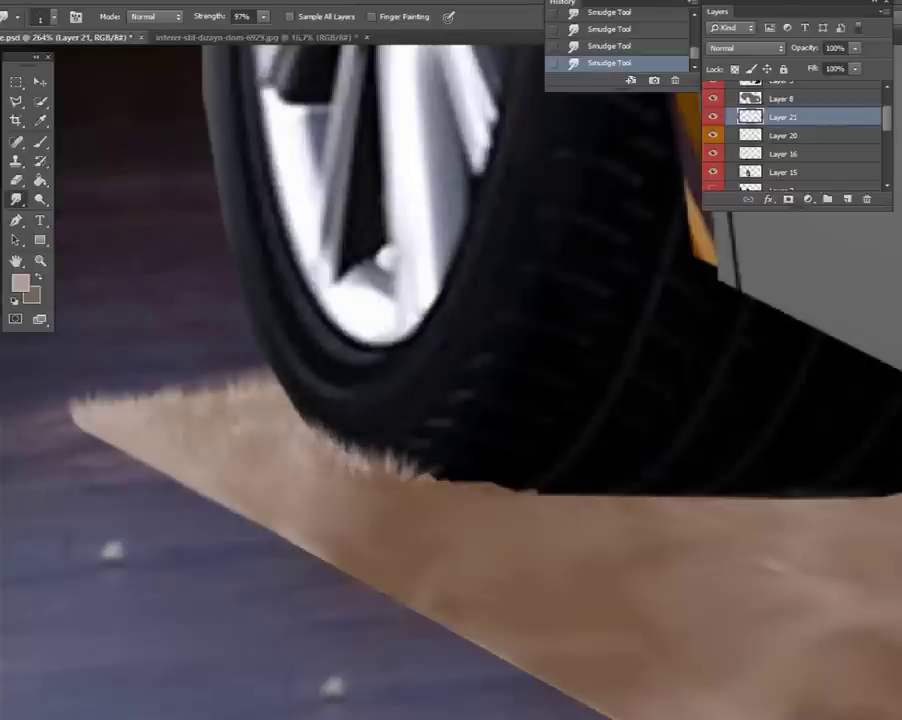
Add Layer 22 and adjust the brush size for further fibre strokes.
key("b")
key("ctrl+shift+alt+n")
right_click(185, 133)
Paint three more thin light strands where the tyre meets the carpet.
key("Return")
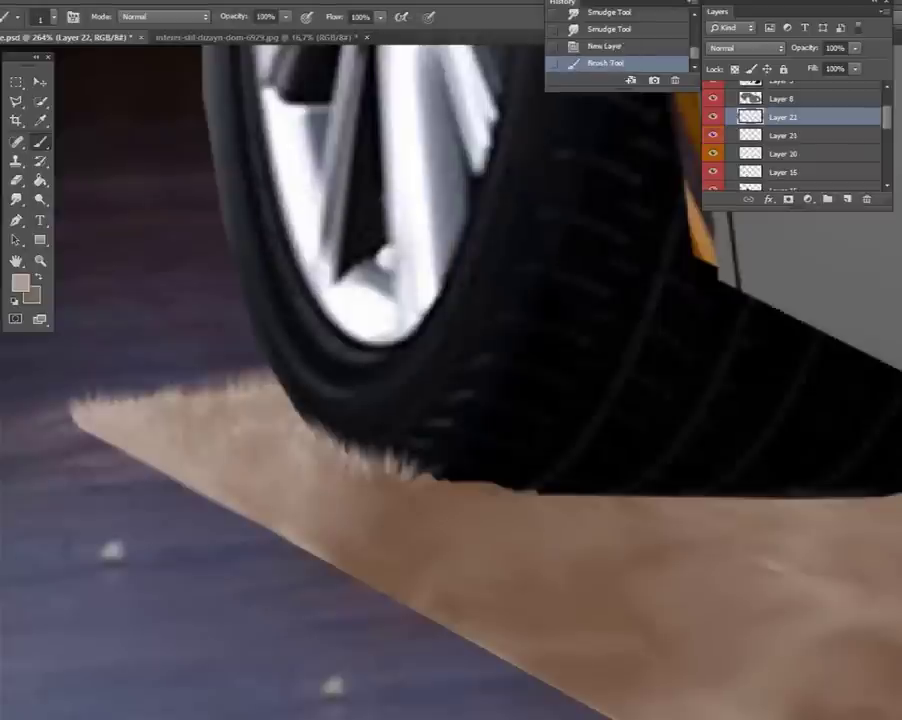
left_click_drag(385, 468, 380, 445)
left_click_drag(400, 470, 396, 447)
left_click_drag(415, 472, 410, 450)
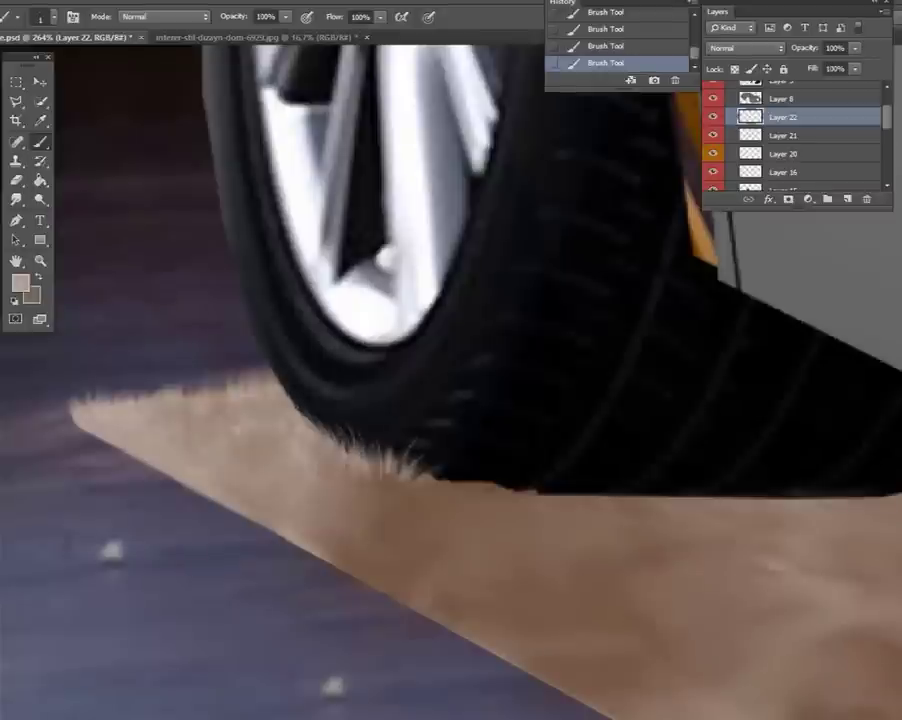
On new Layer 23, paint a dark brown stroke along the tyre contact.
key("ctrl+shift+alt+n")
left_click(20, 283)
key("Return")
left_click_drag(325, 465, 410, 465)
Sample light beige from the carpet and smudge light fur strokes at the tyre base.
key("r")
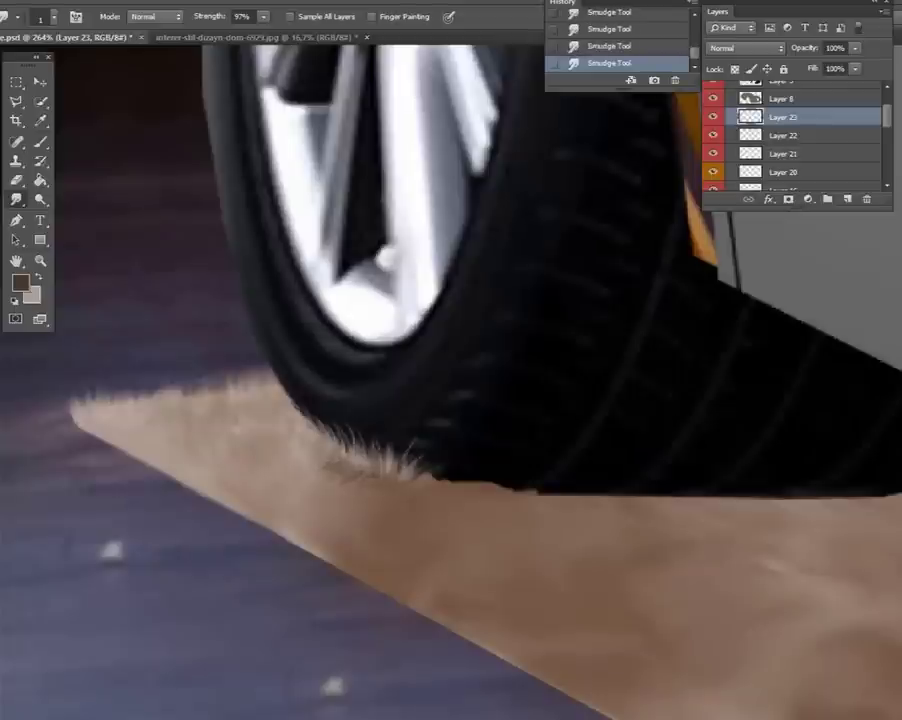
key("i")
left_click(230, 430)
key("b")
key("r")
mouse_move(375, 482)
left_mouse_down()
mouse_move(400, 512)
mouse_move(392, 490)
left_mouse_up()
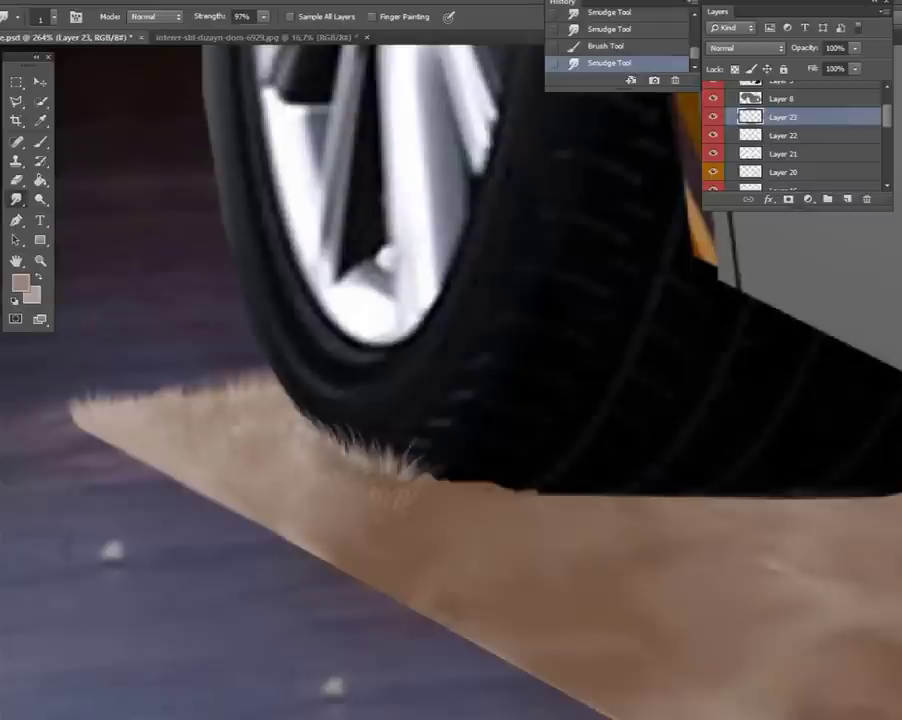
On a new layer, paint thin white fur strands around the tyre base and smudge them soft.
key("d")
key("x")
key("ctrl+shift+alt+n")
key("b")
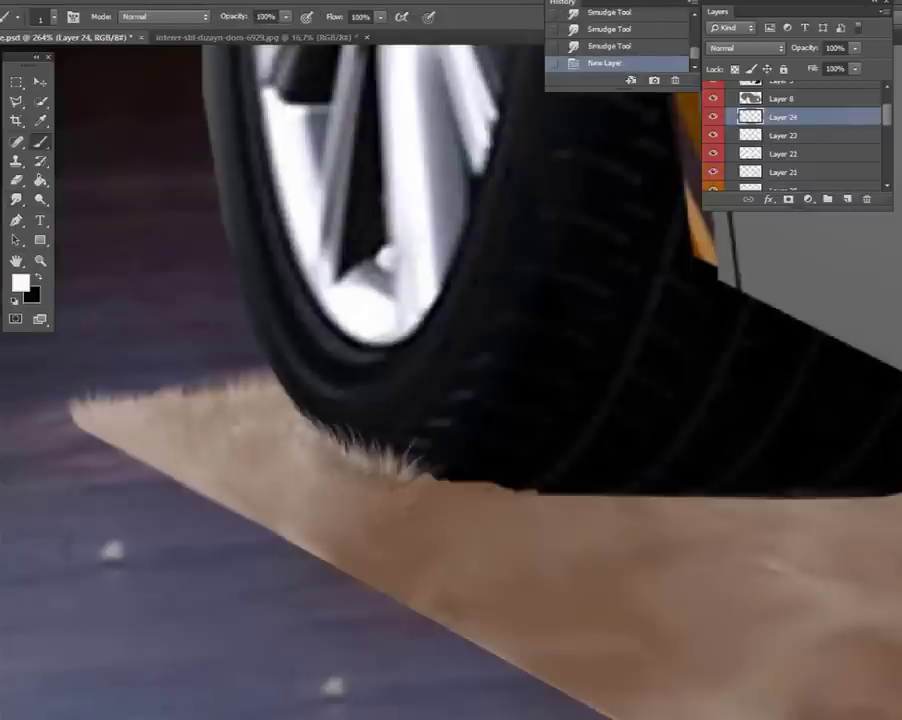
left_click_drag(261, 368, 258, 382)
left_click_drag(370, 528, 272, 495)
left_click_drag(220, 440, 282, 402)
left_click_drag(372, 497, 343, 545)
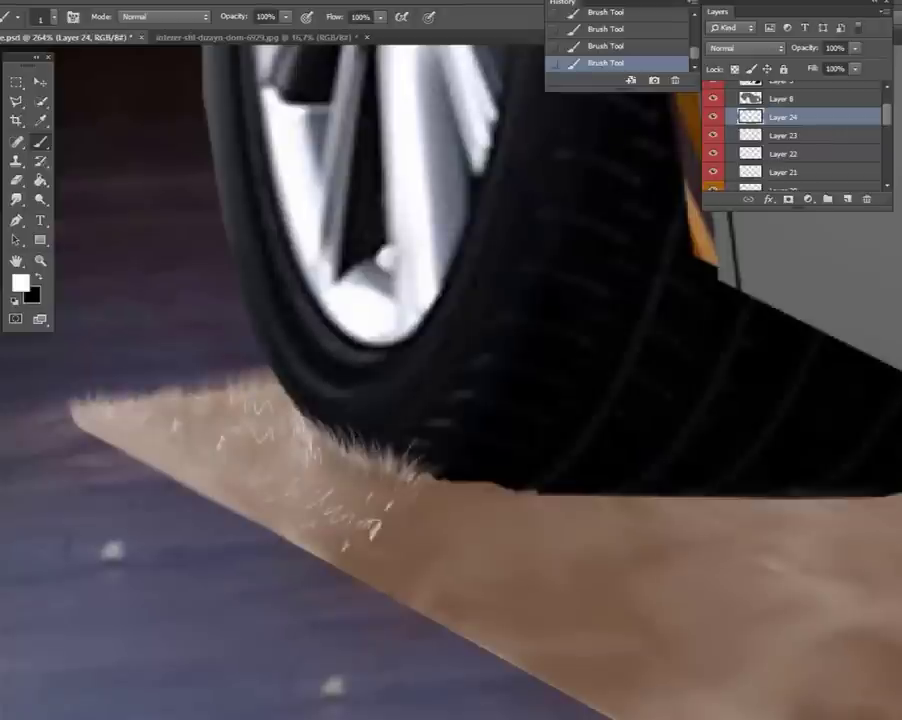
key("r")
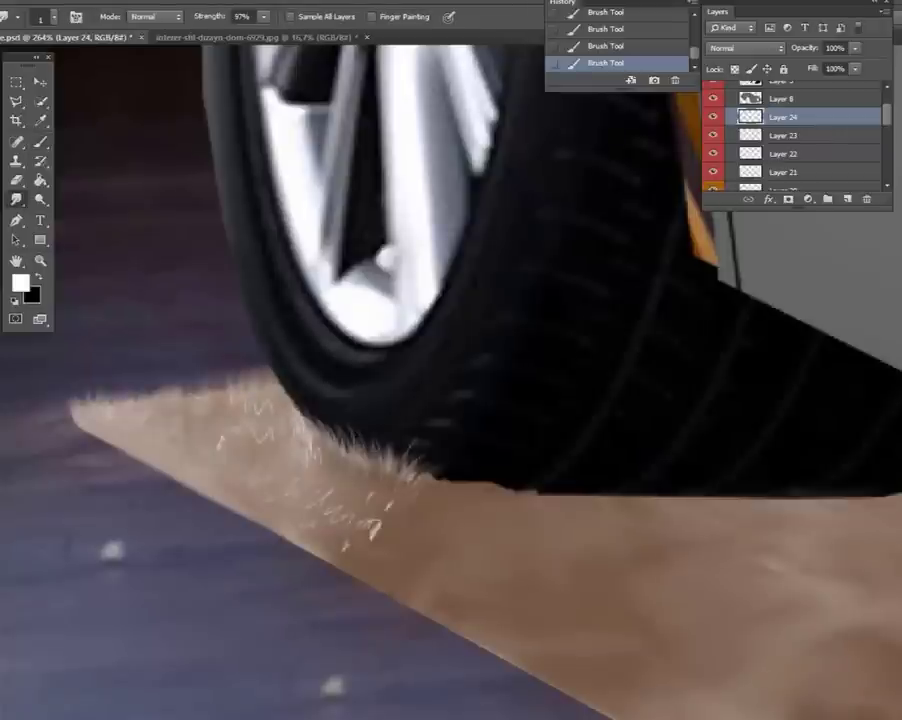
mouse_move(372, 497)
left_mouse_down()
mouse_move(355, 520)
mouse_move(330, 525)
mouse_move(350, 545)
mouse_move(370, 530)
left_mouse_up()
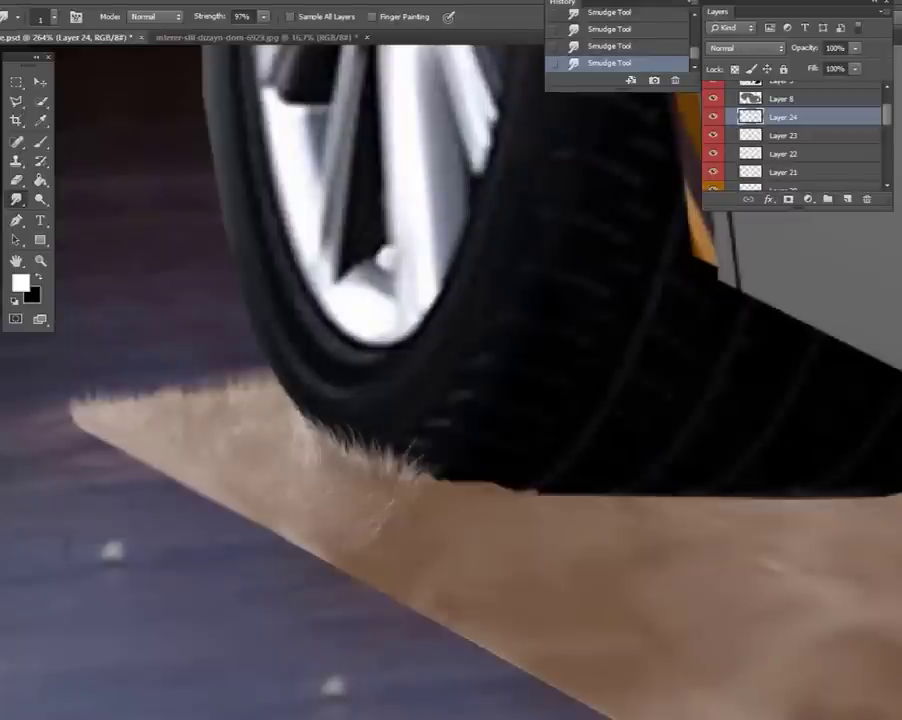
On another new layer, paint short black hairs under the tyre, some at 51% opacity.
key("x")
key("ctrl+shift+alt+n")
key("b")
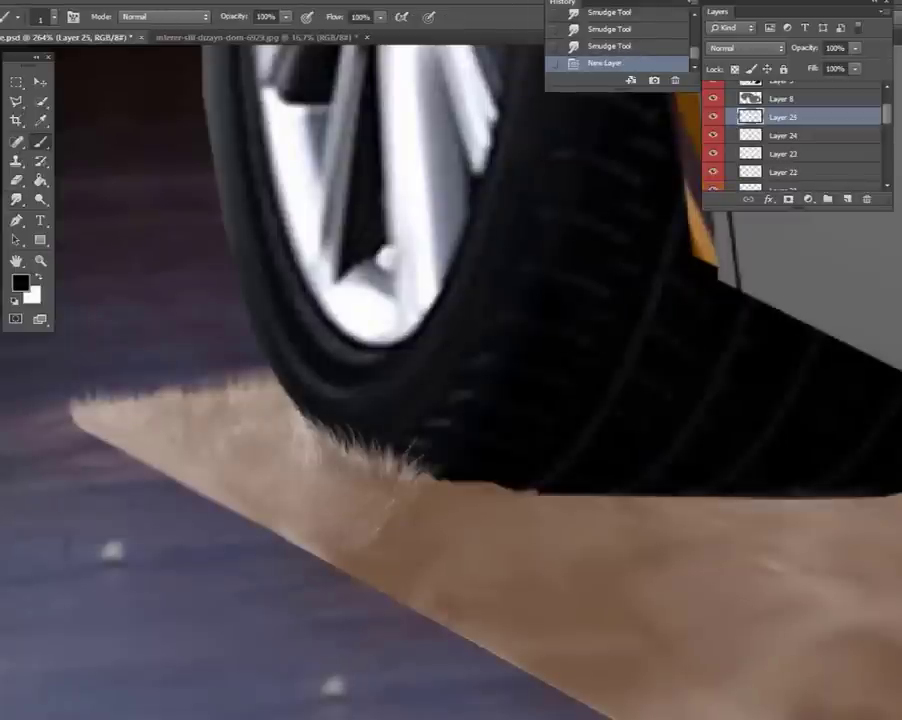
left_click_drag(325, 470, 320, 440)
mouse_move(345, 480)
left_mouse_down()
mouse_move(335, 445)
mouse_move(355, 450)
left_mouse_up()
left_click_drag(385, 485, 375, 450)
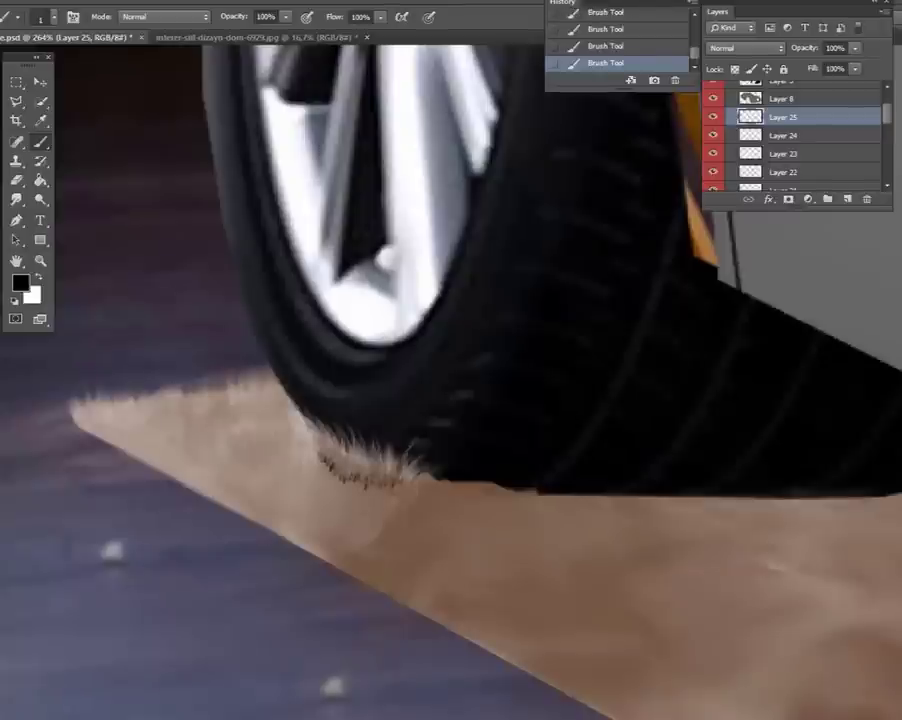
key("5")
key("1")
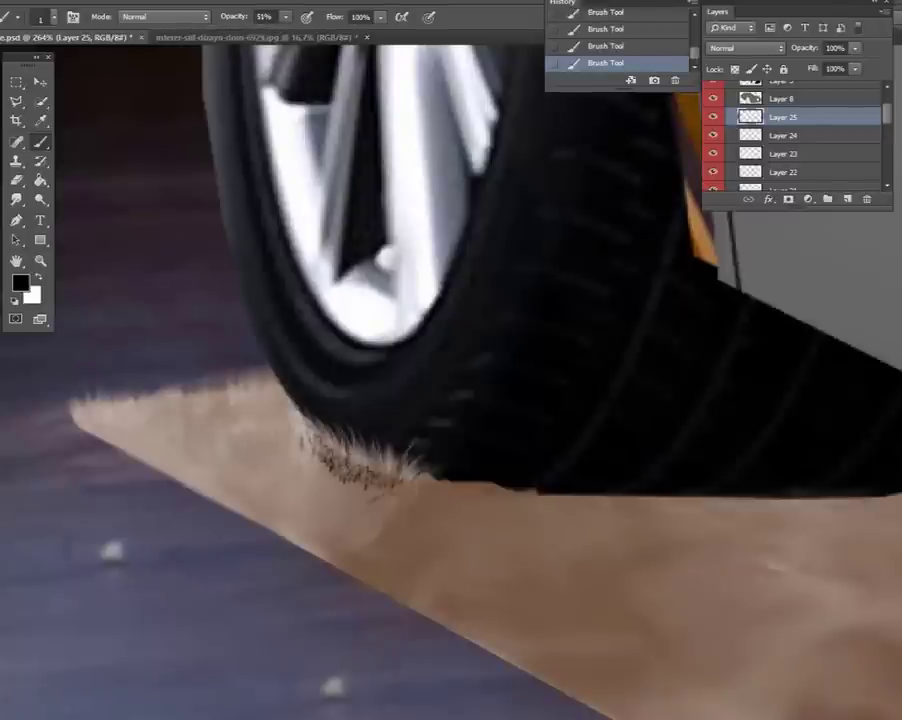
left_click_drag(305, 470, 315, 432)
Smudge the dark hairs into the fur with a size-2 Smudge brush, then blur them slightly.
key("r")
right_click(357, 347)
type("2")
key("Return")
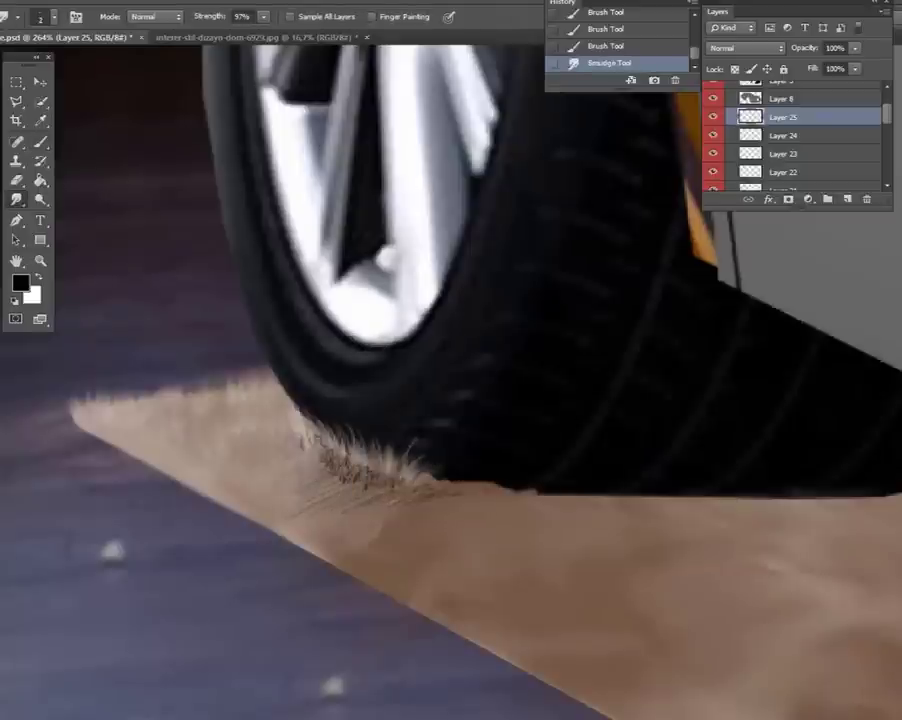
left_click_drag(360, 450, 420, 470)
left_click(80, 194)
left_click_drag(380, 440, 430, 470)
right_click(477, 504)
key("Escape")
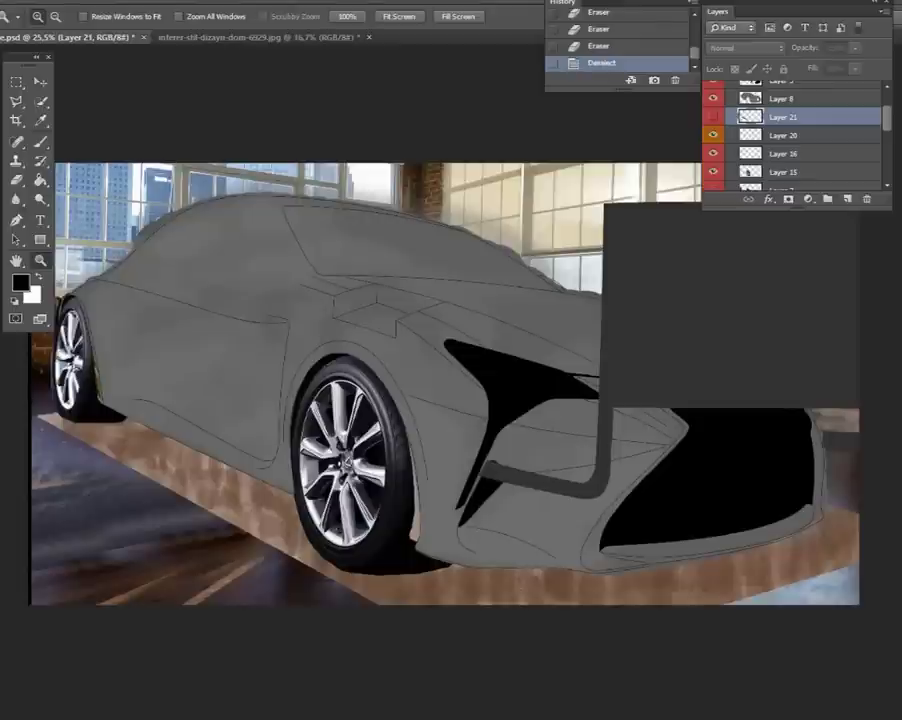
Merge the fur layer down and smudge the carpet into streaks with a size-13 Smudge brush.
key("ctrl+e")
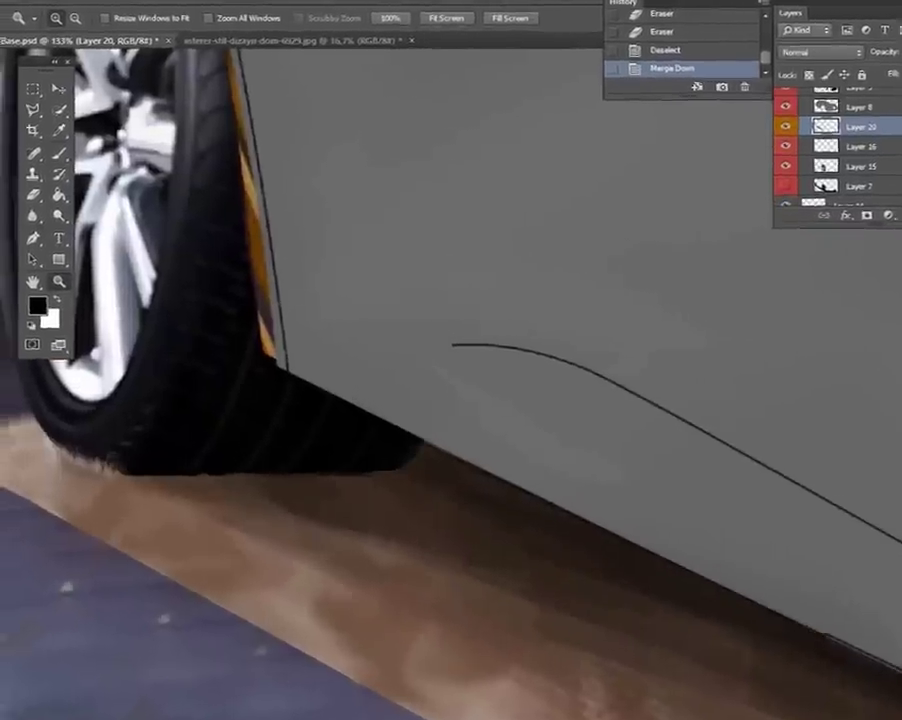
scroll(233, 520, "up", 3)
left_click(90, 198)
right_click(482, 404)
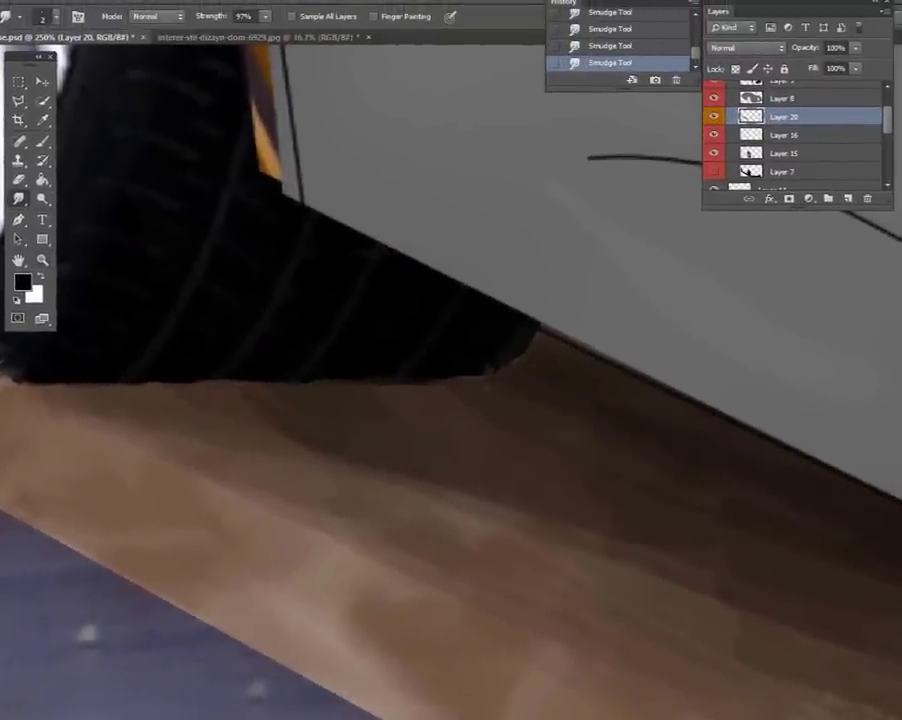
key("bracketright")
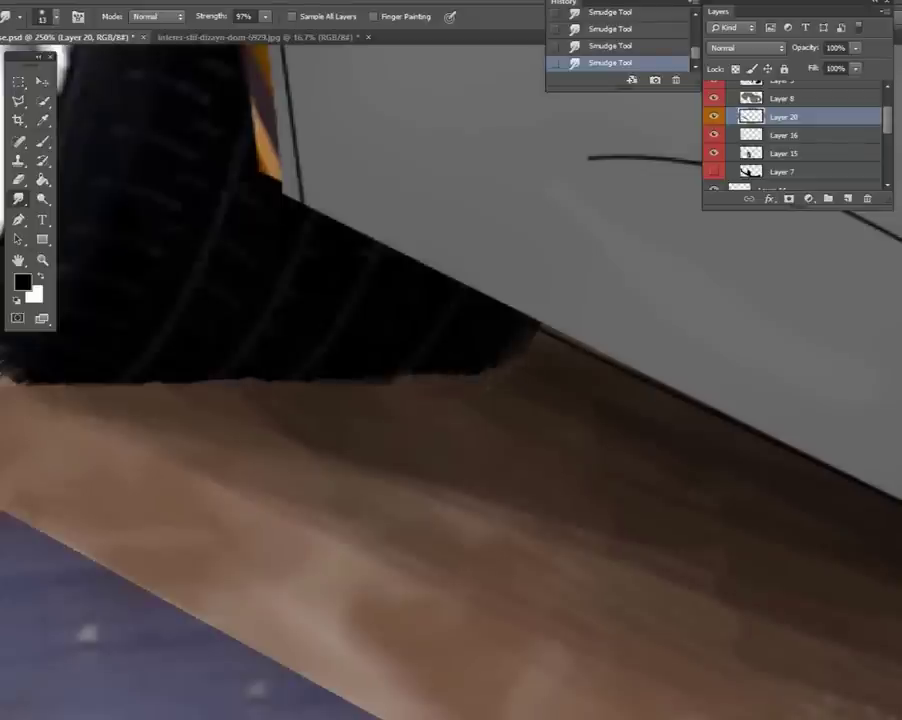
left_click_drag(255, 382, 40, 380)
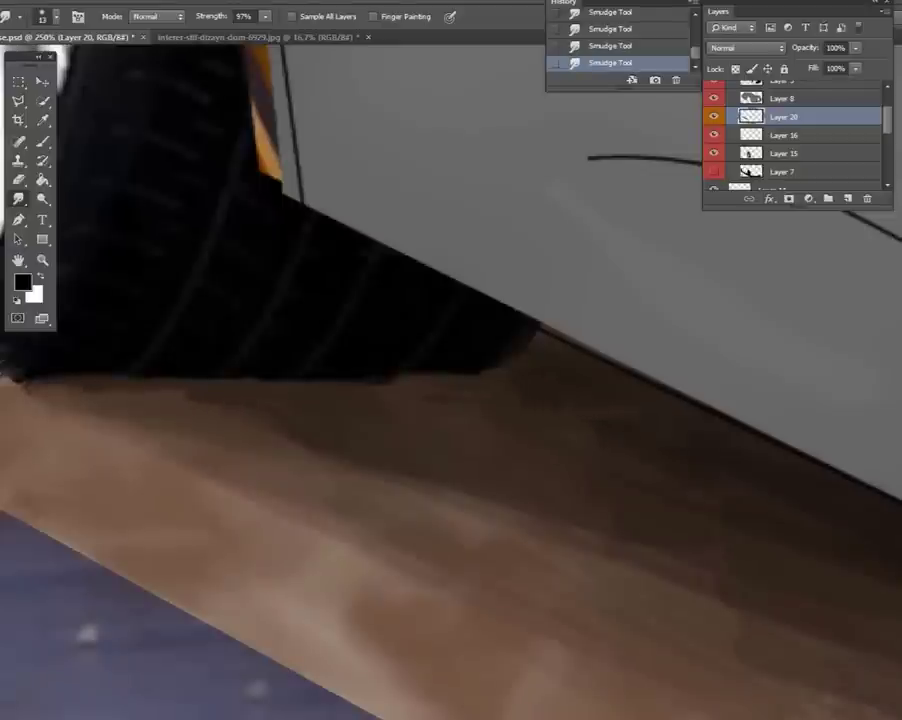
left_click_drag(620, 480, 300, 430)
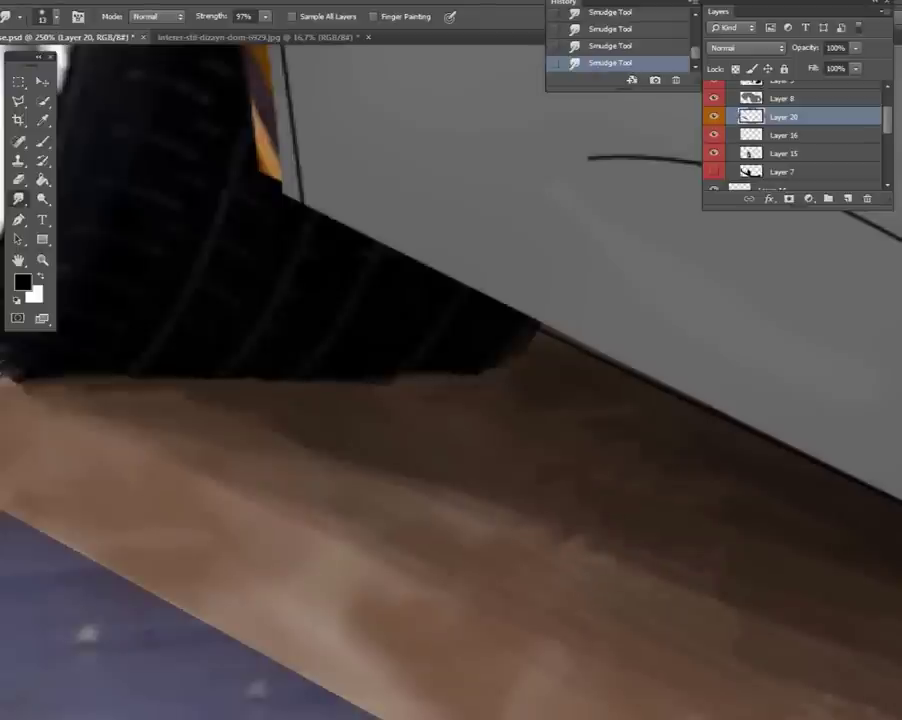
left_click_drag(130, 278, 353, 366)
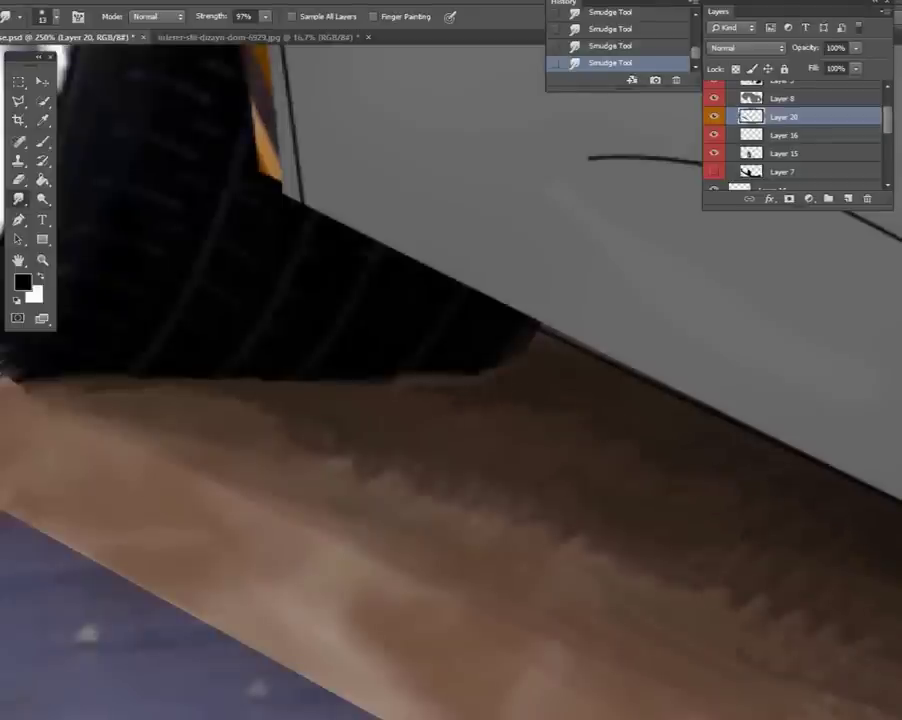
On Layer 18, smudge the carpet strip below the side sill into smoother fibrous streaks.
key("z")
scroll(451, 360, "down", 10)
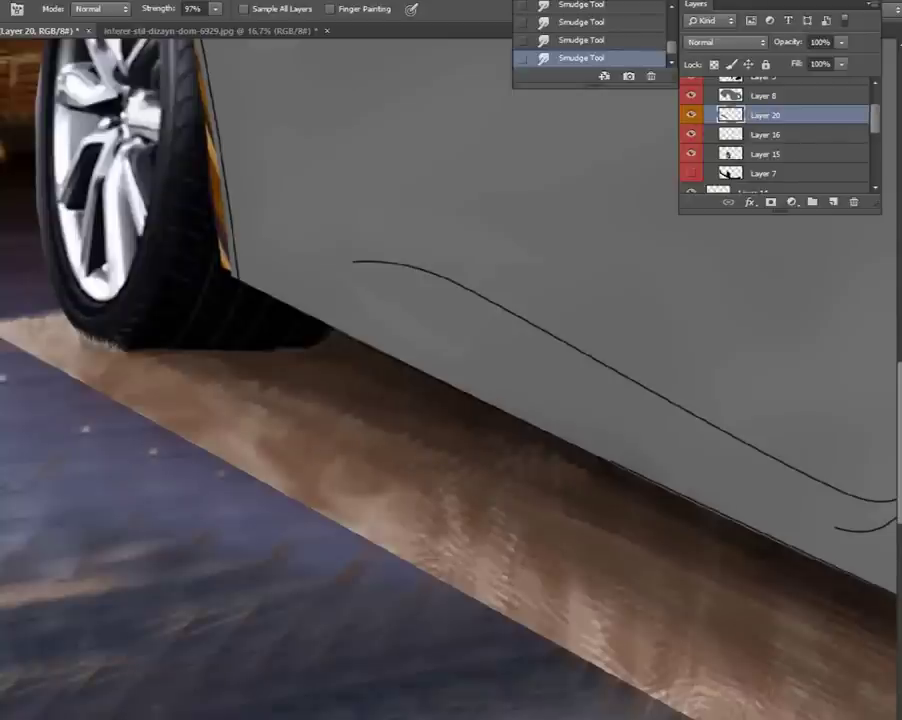
key("alt+bracketleft")
key("alt+bracketleft")
key("alt+bracketleft")
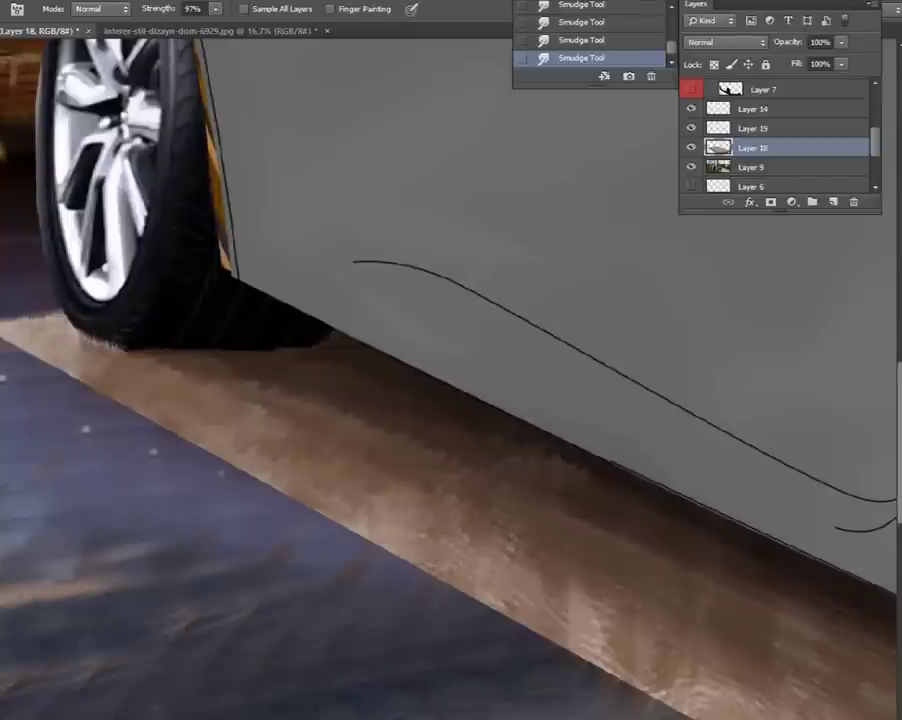
left_click_drag(344, 421, 478, 482)
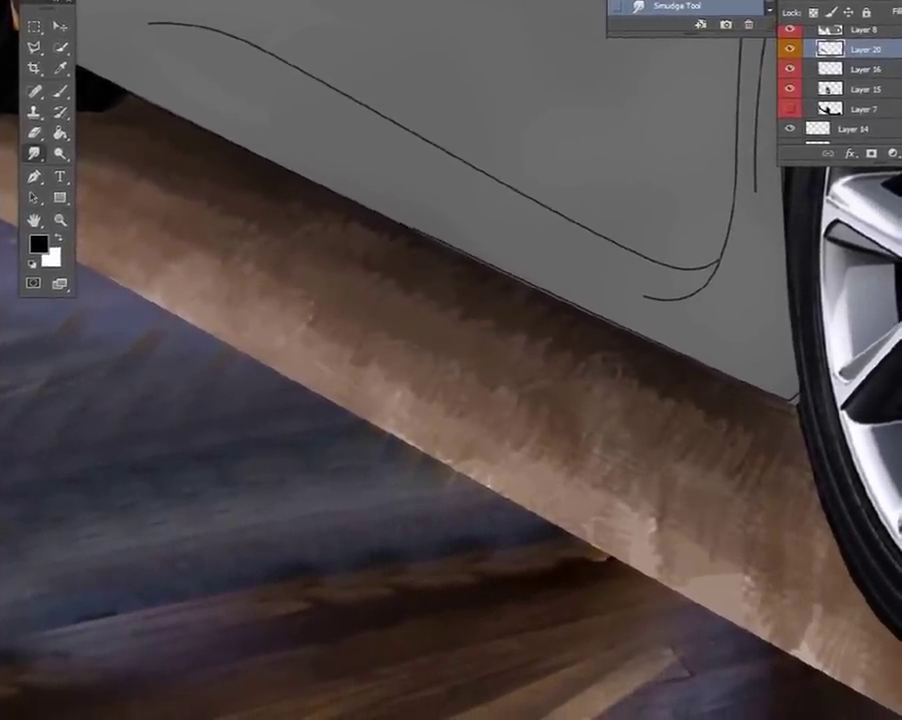
key("alt+bracketleft")
key("alt+bracketleft")
key("alt+bracketleft")
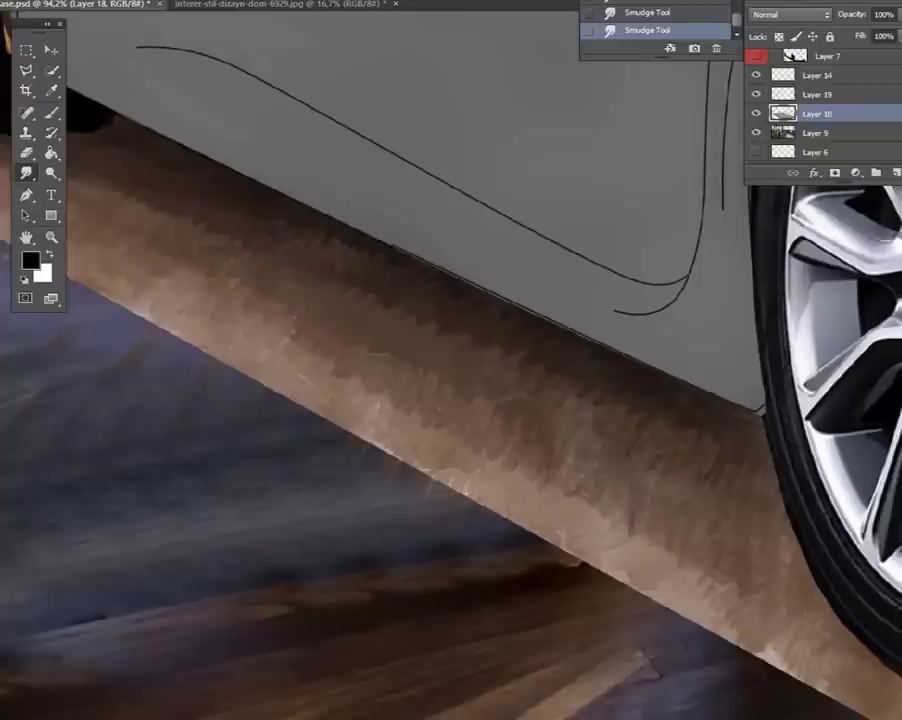
key("ctrl+0")
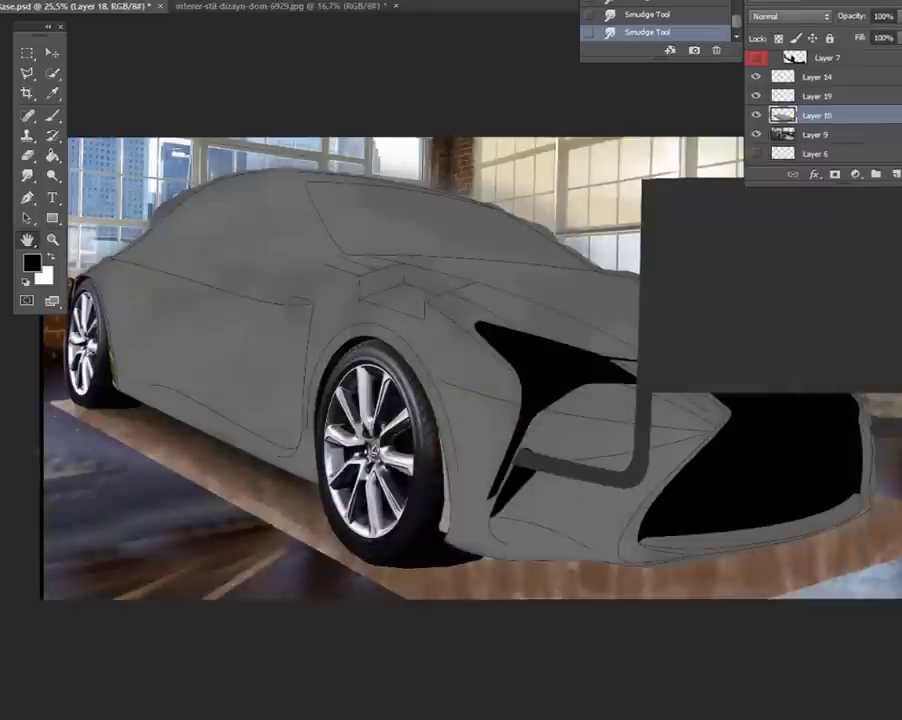
Zoom into the rear wheel on Layer 16 and set Smudge strength to 85%.
left_click_drag(170, 430, 260, 430)
left_click(782, 147)
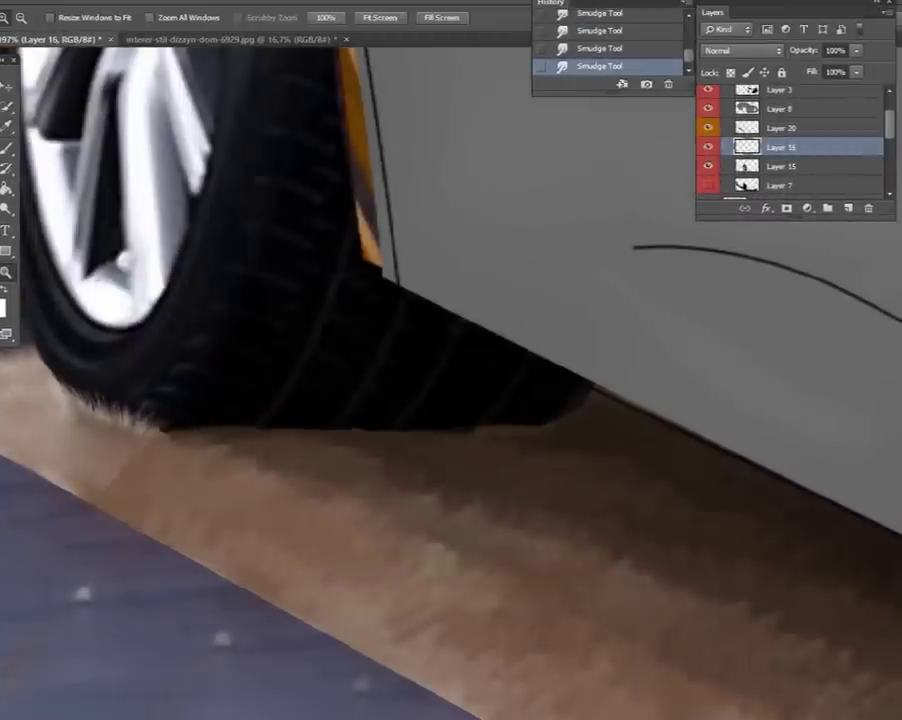
key("r")
right_click(593, 569)
key("Escape")
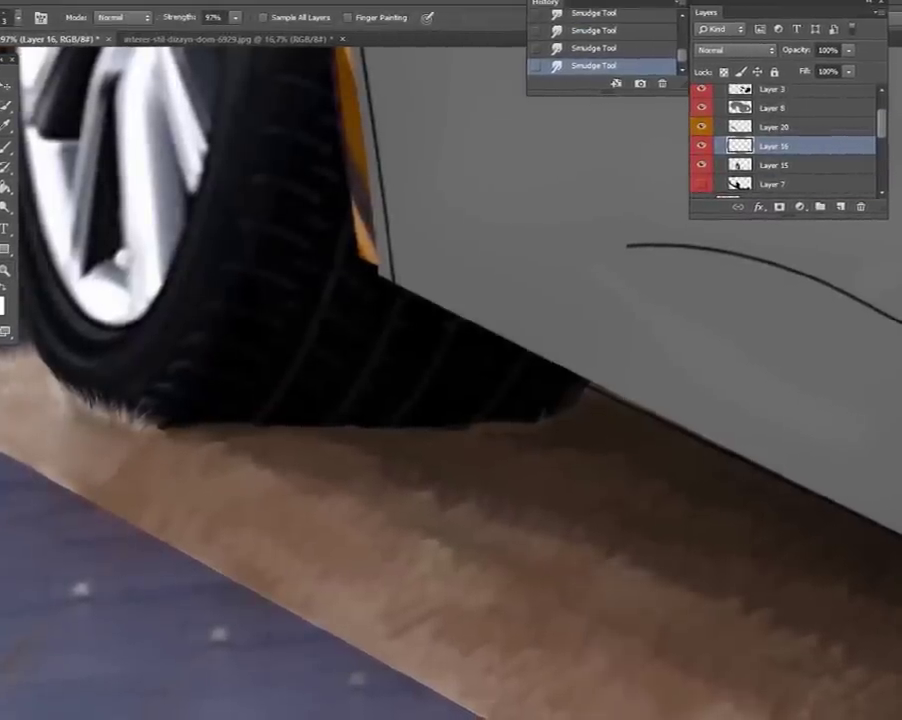
key("8")
key("5")
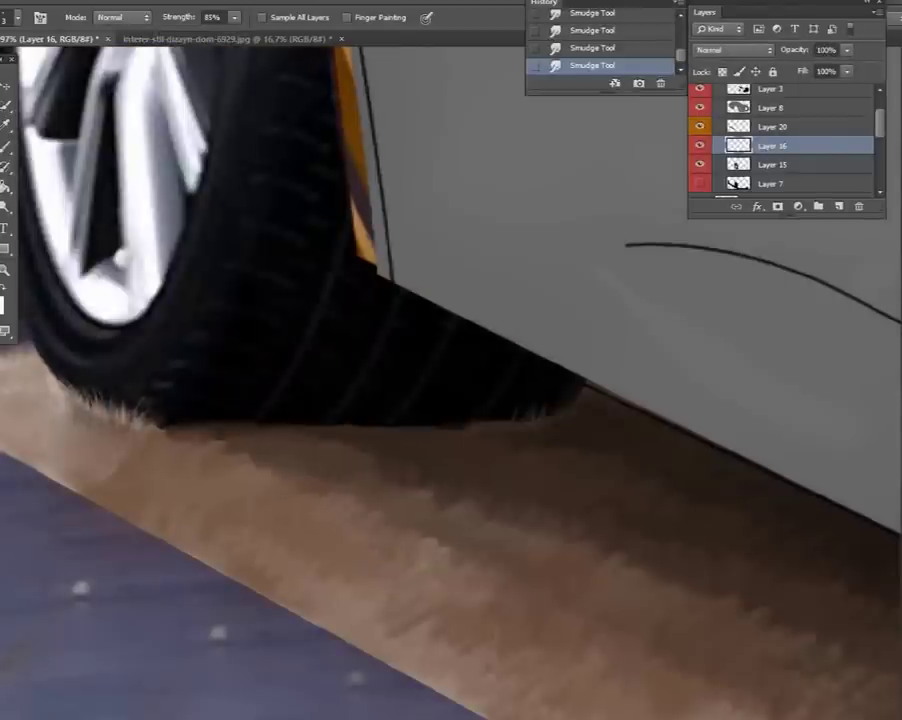
Move from Layer 20 to Layer 18 and add a new blank layer for brushing.
key("alt+bracketright")
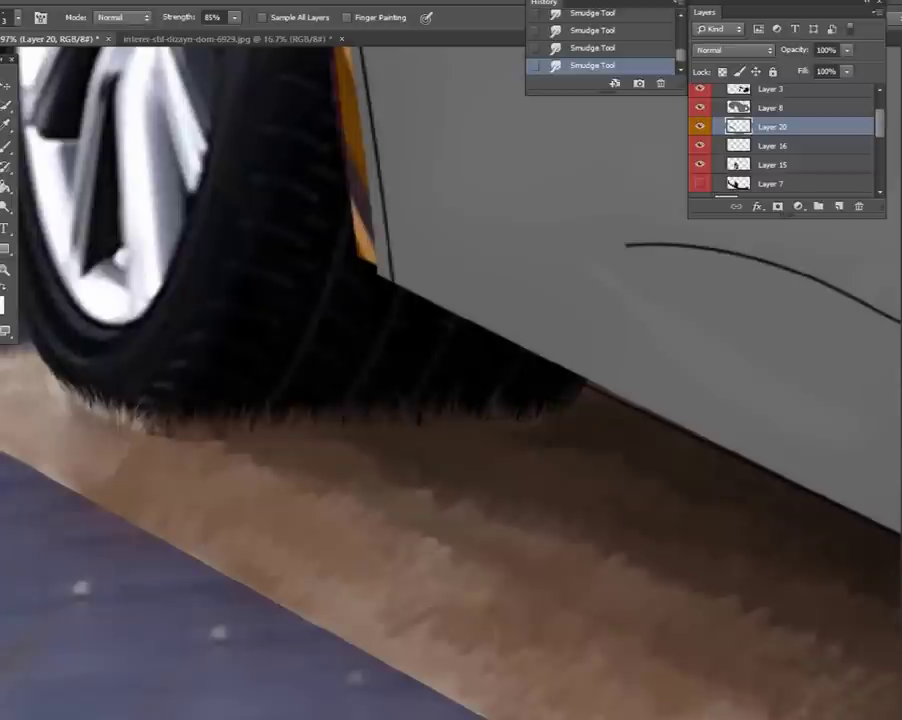
key("alt+bracketleft")
key("alt+bracketleft")
key("alt+bracketleft")
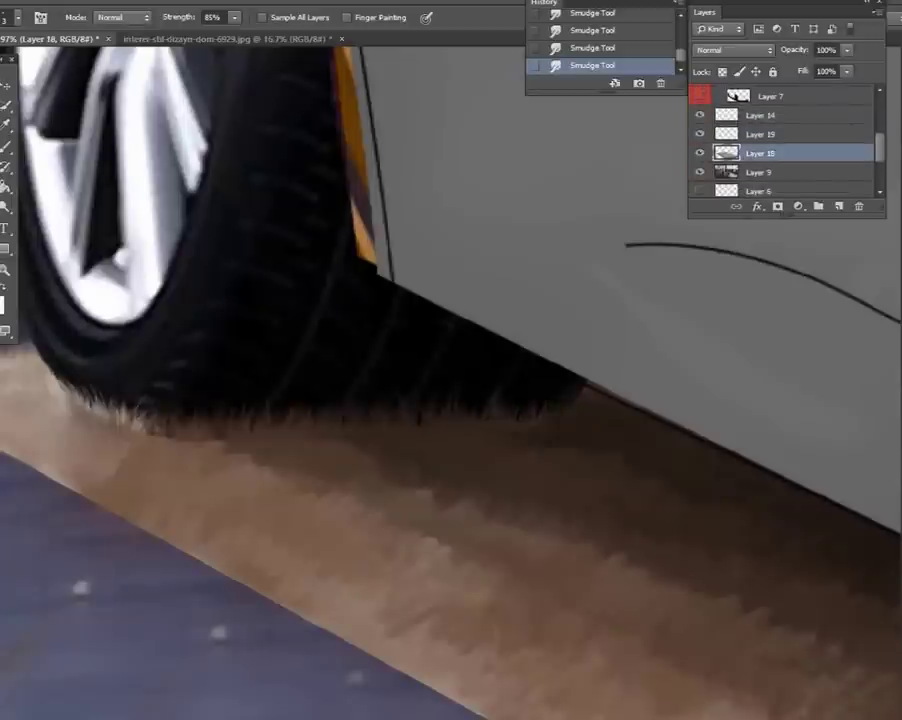
key("ctrl+shift+alt+n")
key("i")
key("b")
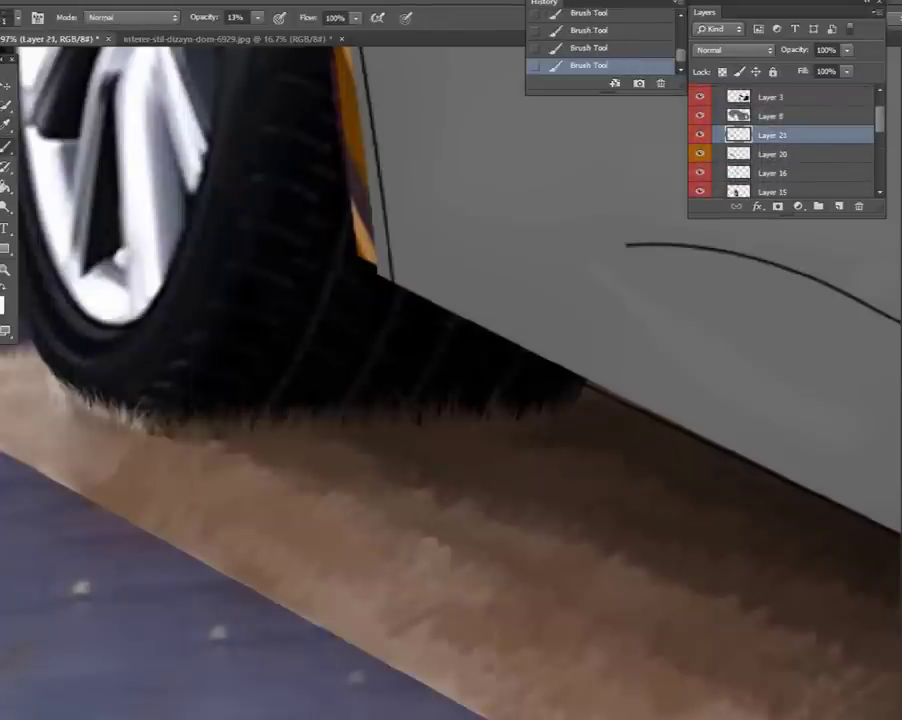
Raise brush opacity to 100% and sample a floor colour on Layer 20.
key("0")
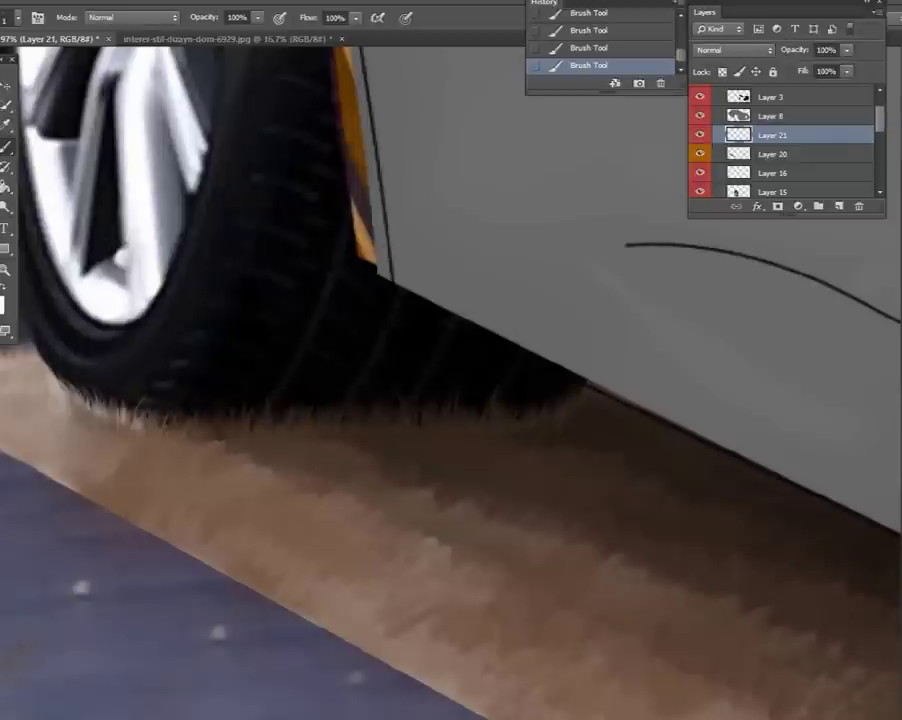
key("r")
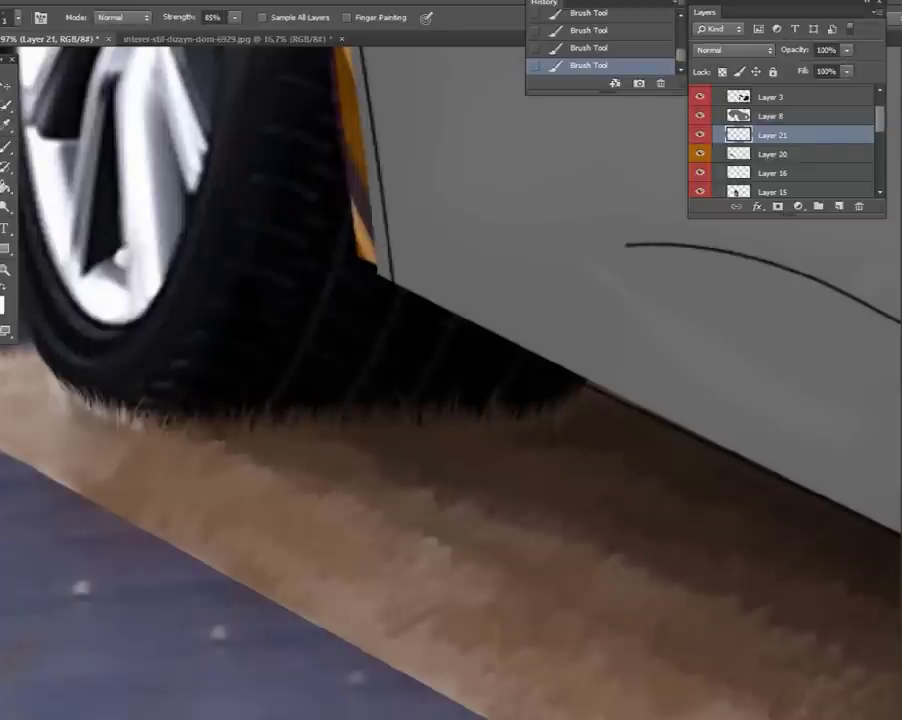
key("alt+bracketleft")
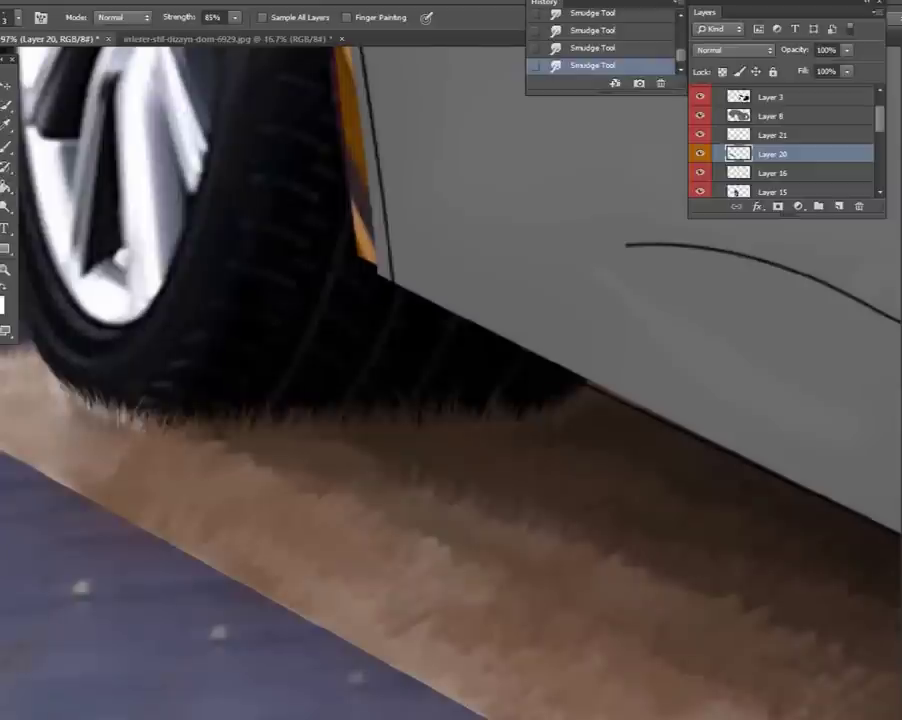
key("i")
key("b")
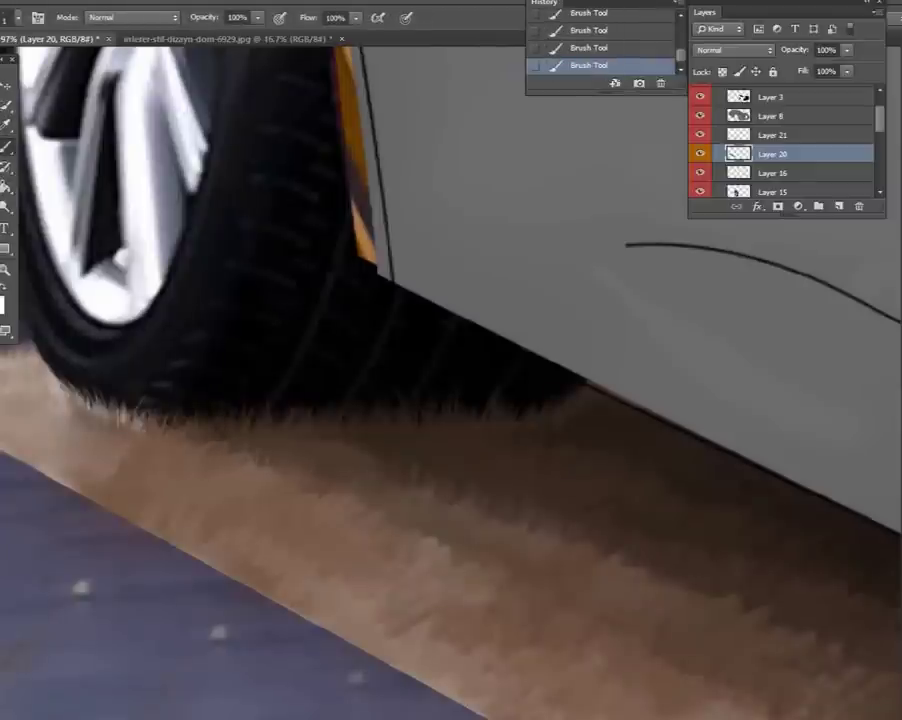
On a new layer, smudge away the light scratches on the brown floor beside the tyre.
key("ctrl+shift+alt+n")
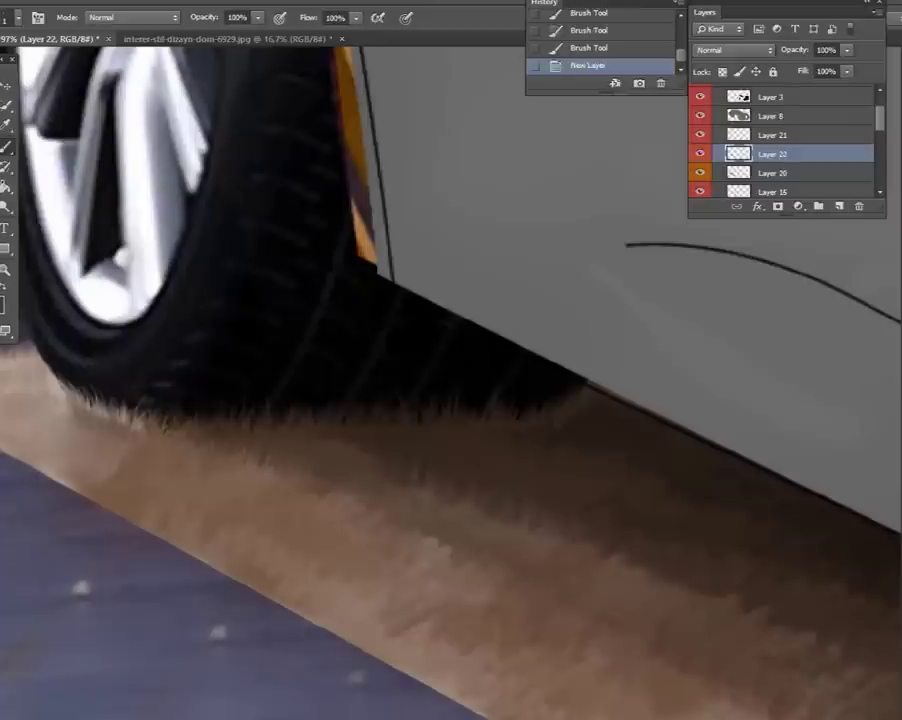
key("r")
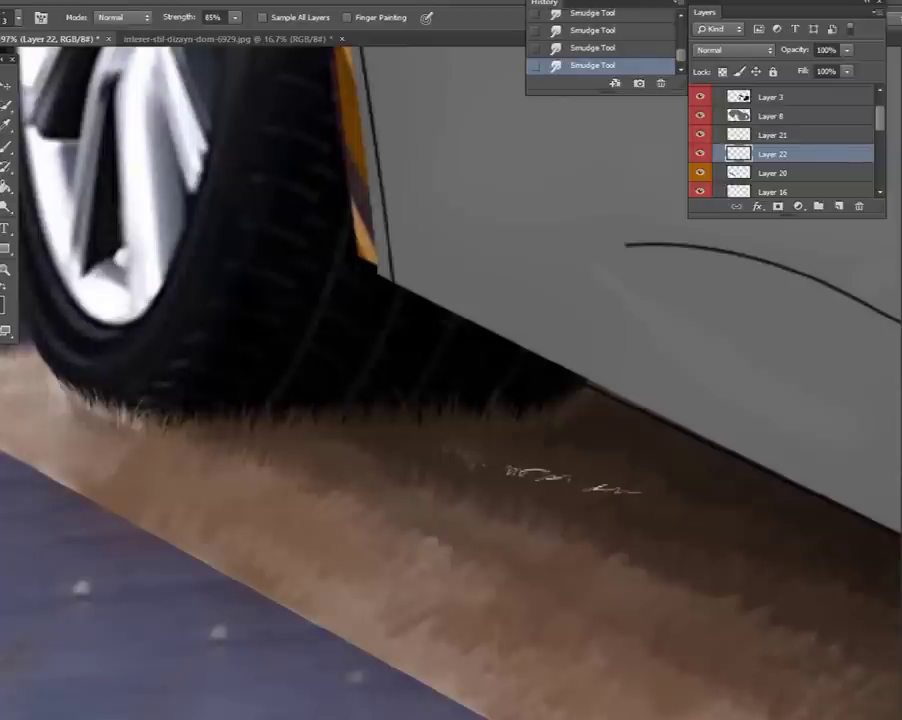
left_click_drag(525, 470, 565, 478)
left_click_drag(455, 460, 640, 490)
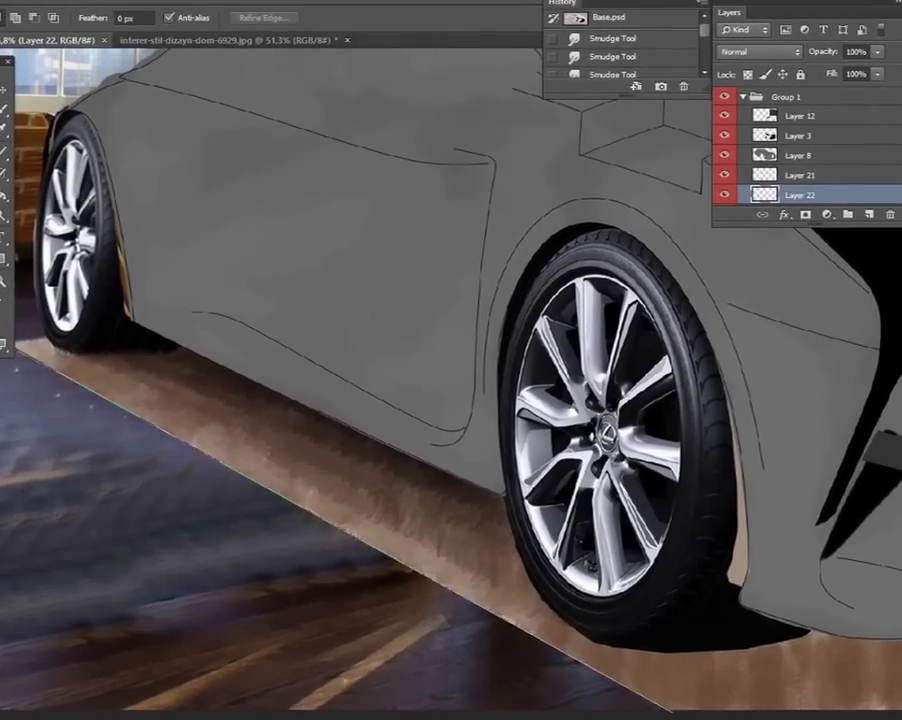
Fill the lassoed carpet-edge outline with a dark colour to form the bevel line.
key("Return")
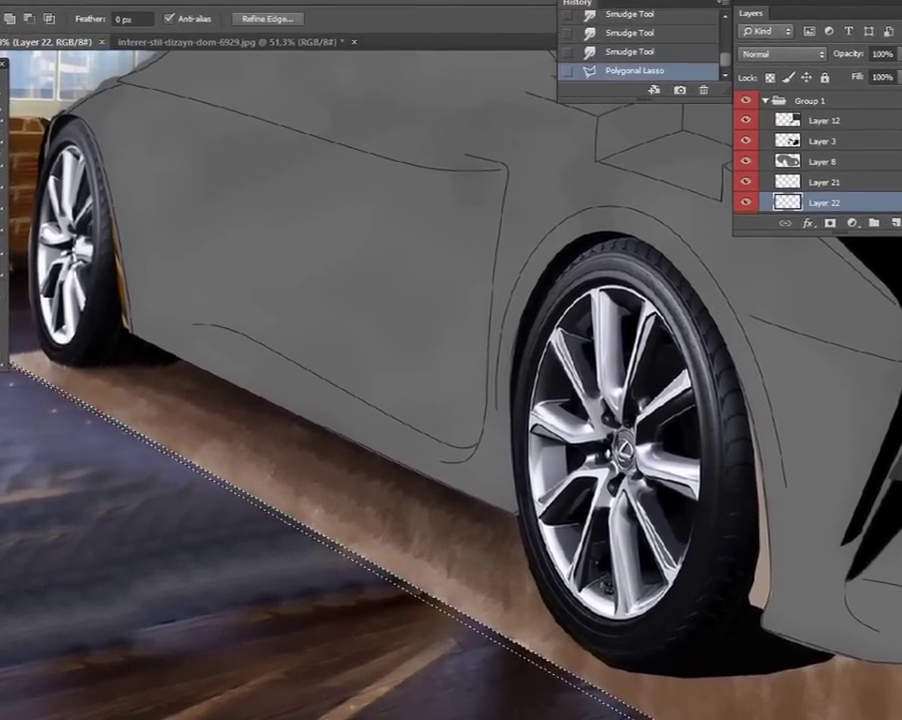
key("z")
key("ctrl+plus")
key("ctrl+plus")
key("ctrl+plus")
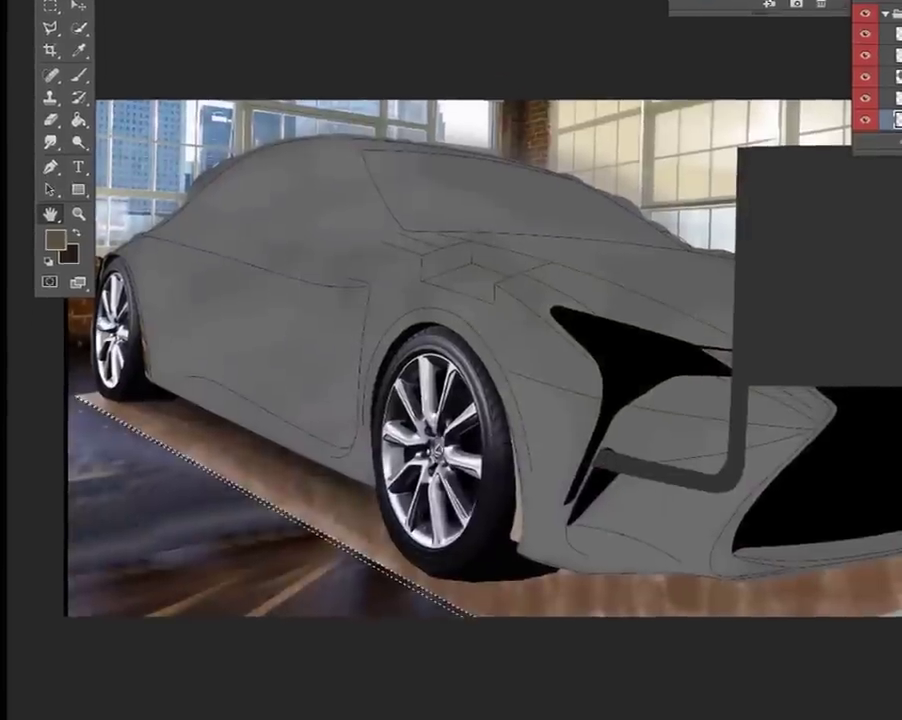
key("g")
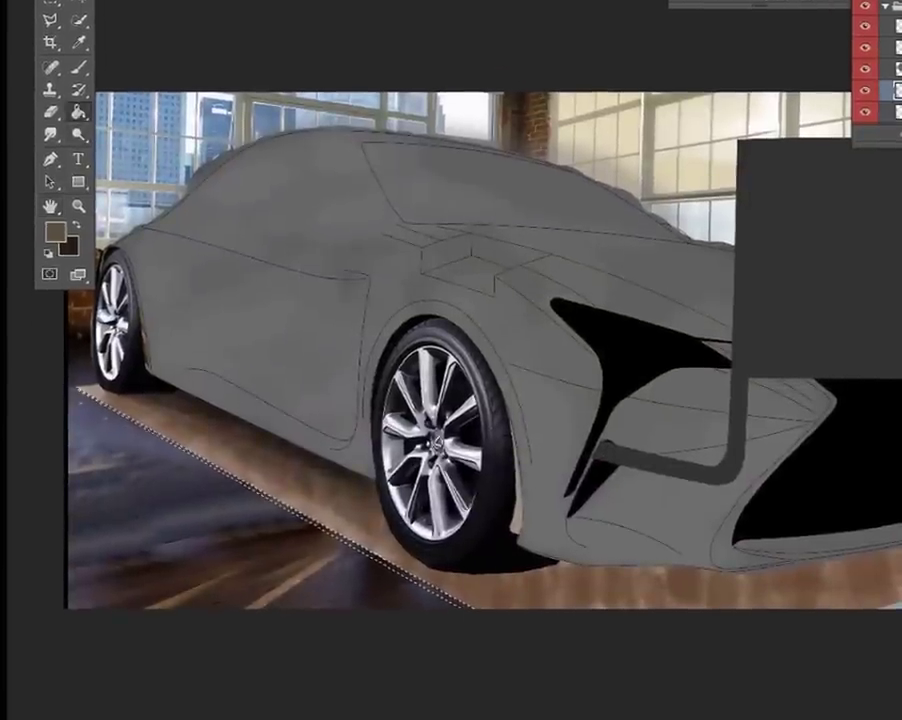
key("ctrl+plus")
key("ctrl+plus")
key("x")
key("b")
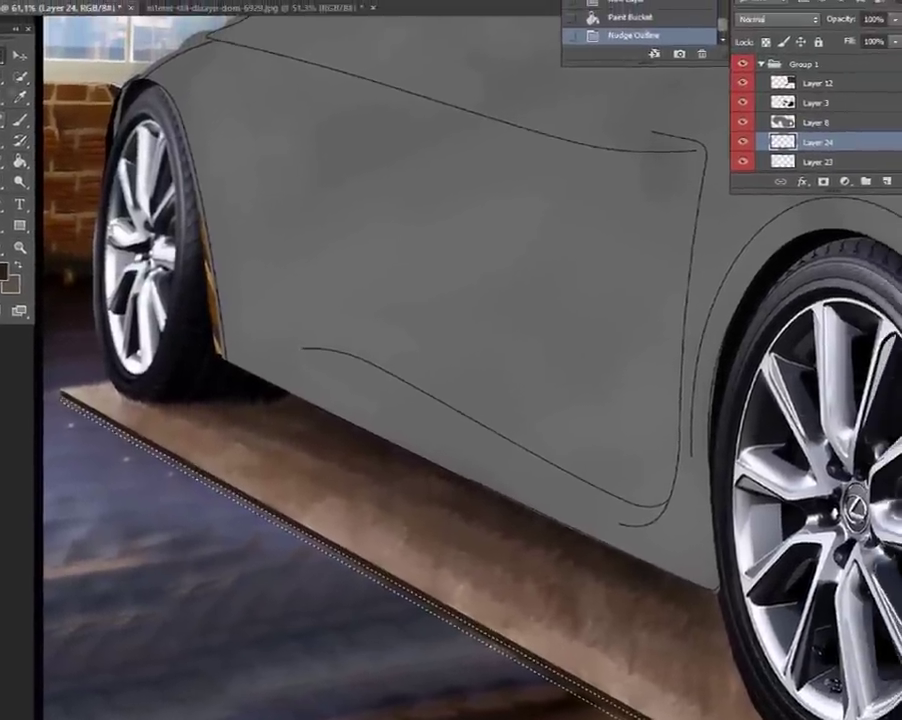
key("ctrl+d")
Delete the excess bevel line extending past the carpet's end.
scroll(200, 370, "up", 3)
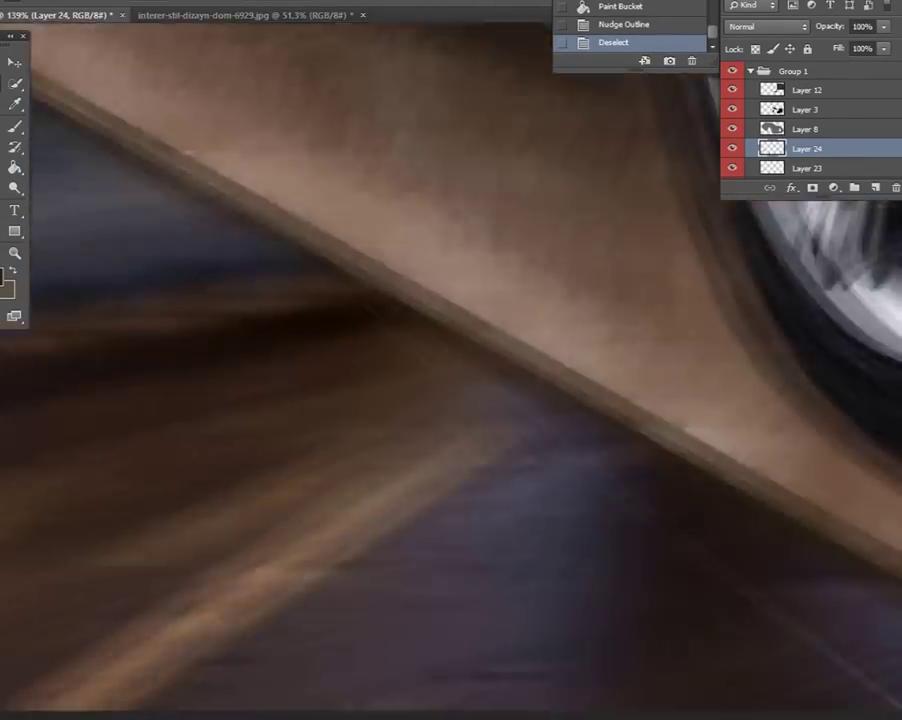
left_click_drag(765, 545, 832, 405)
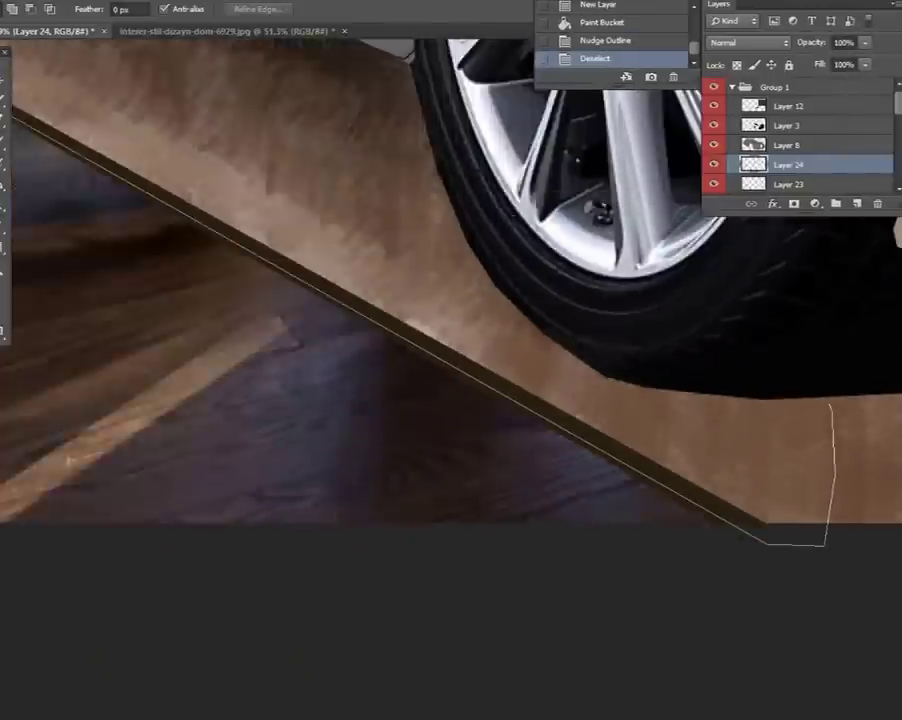
key("ctrl+minus")
left_click(340, 132)
left_click(326, 176)
key("Delete")
key("z")
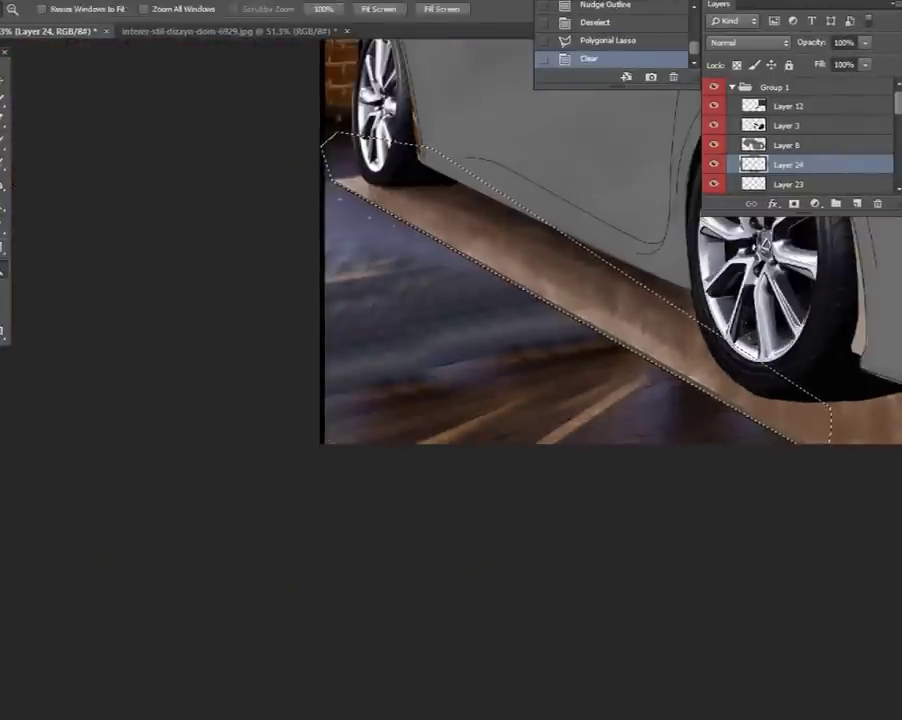
Reselect the edge on Layer 24, apply Gaussian Blur, and merge it down.
key("ctrl+plus")
key("ctrl+d")
left_click(789, 184)
left_click(130, 31)
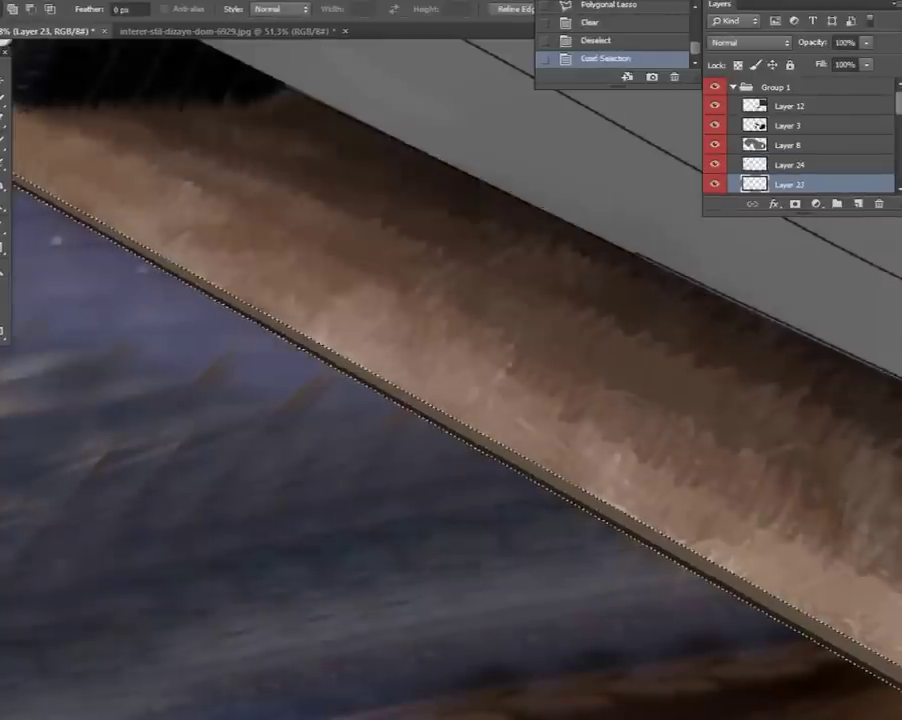
left_click(789, 164)
left_click(185, 2)
left_click(111, 235)
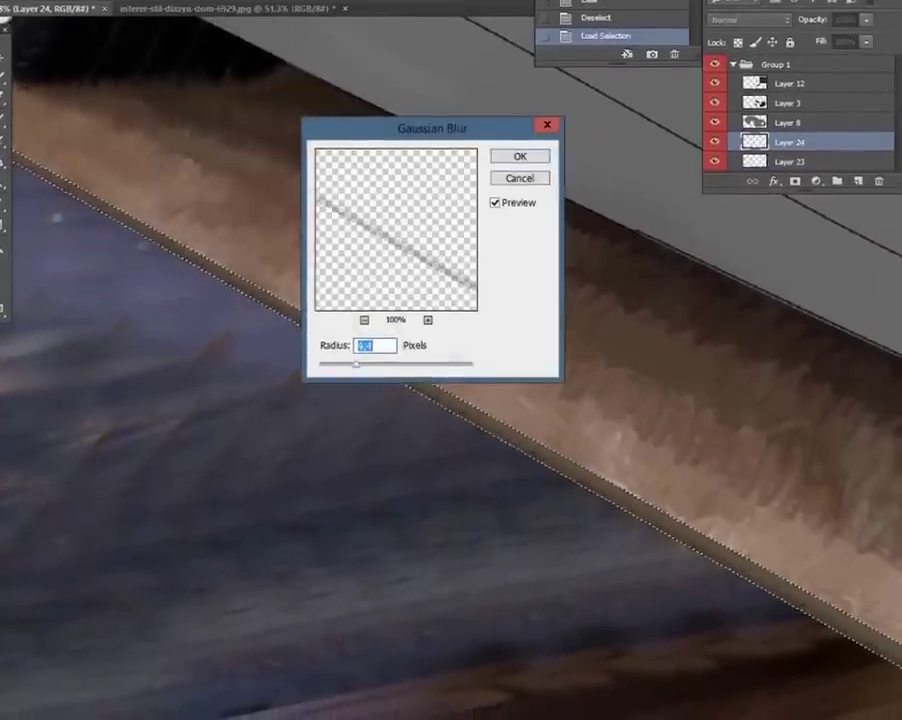
key("Return")
key("ctrl+0")
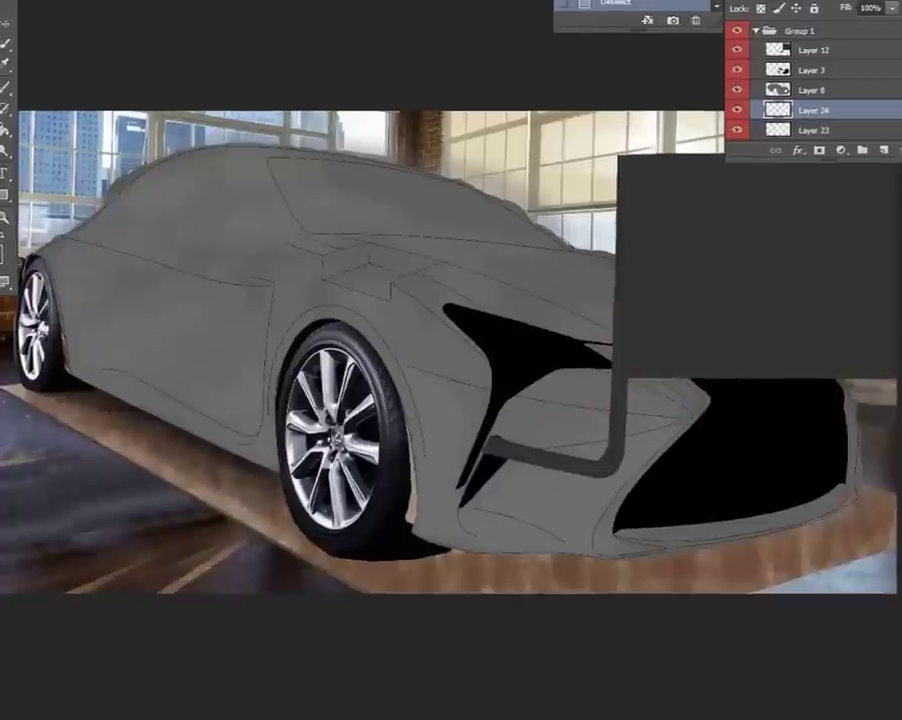
key("ctrl+e")
key("ctrl+plus")
key("ctrl+plus")
key("ctrl+plus")
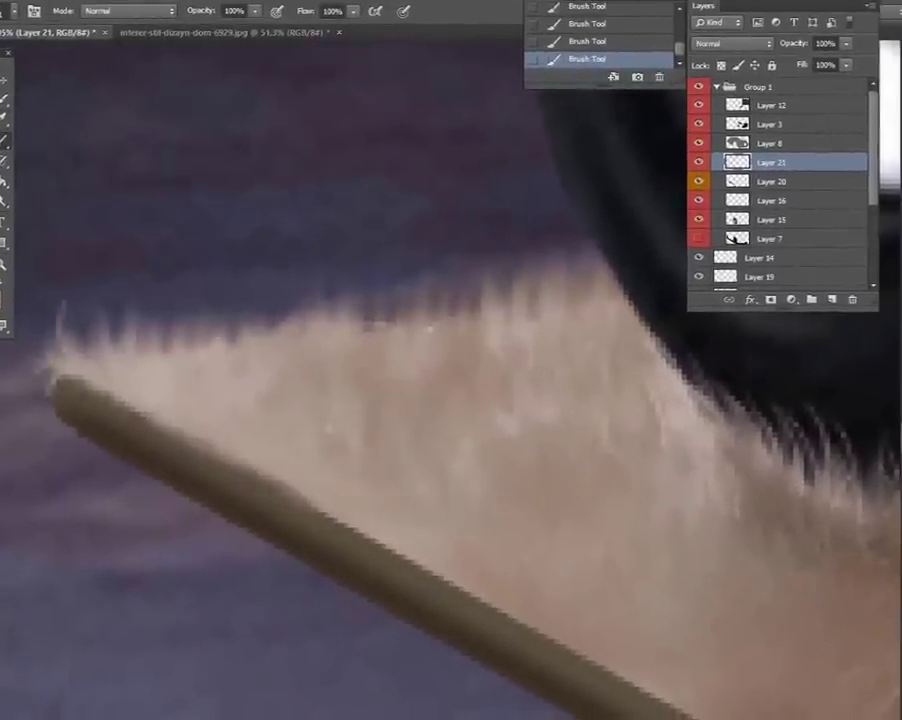
Paint thin light fibres along the carpet's upper edge and near the front tyre.
left_click_drag(60, 390, 165, 438)
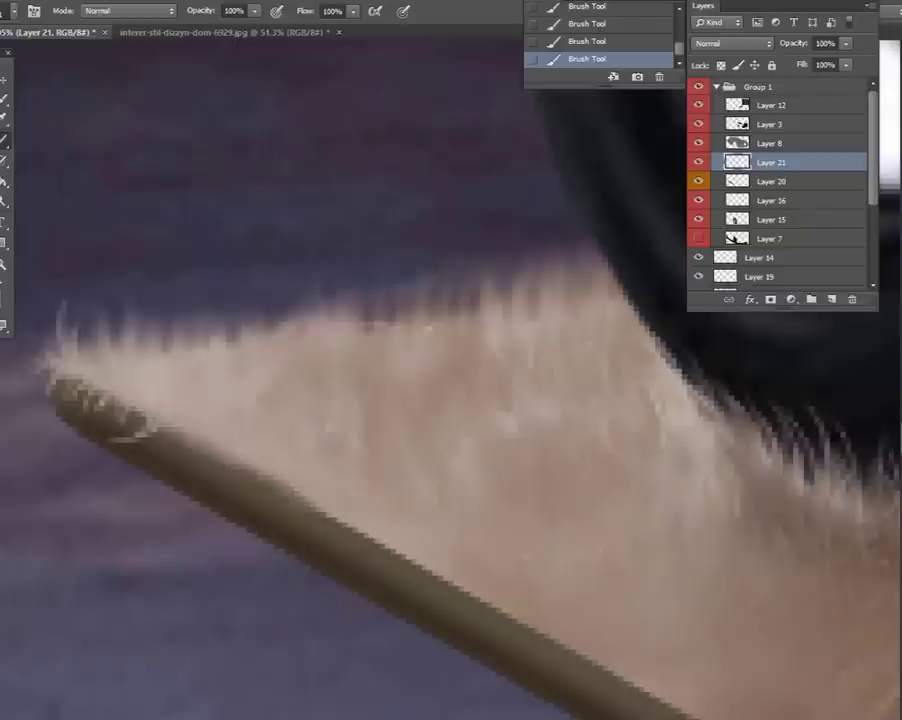
left_click_drag(236, 468, 340, 526)
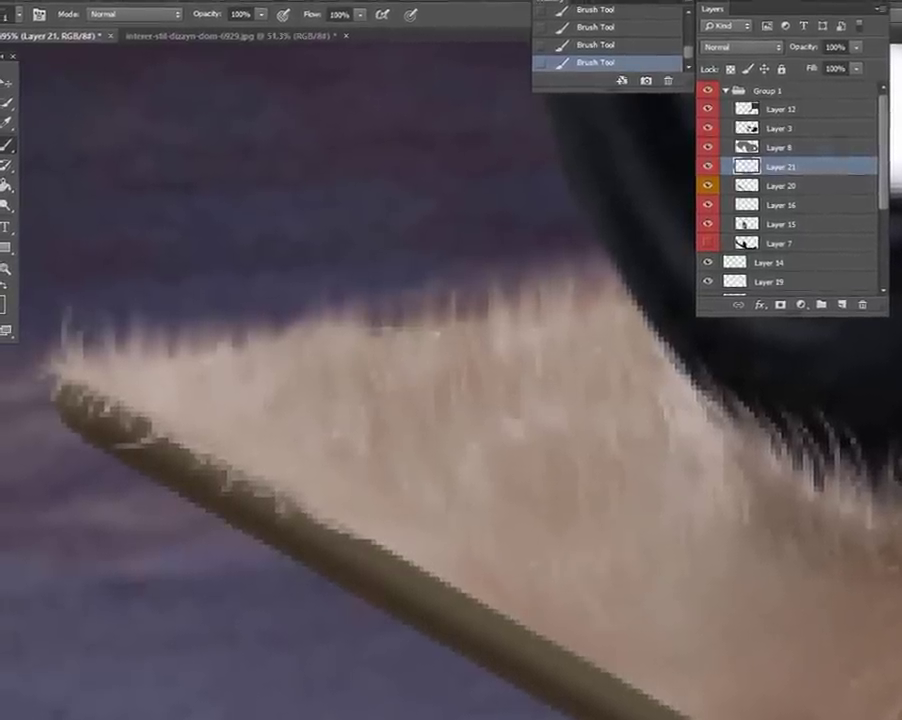
key("h")
key("ctrl+0")
left_click(357, 570)
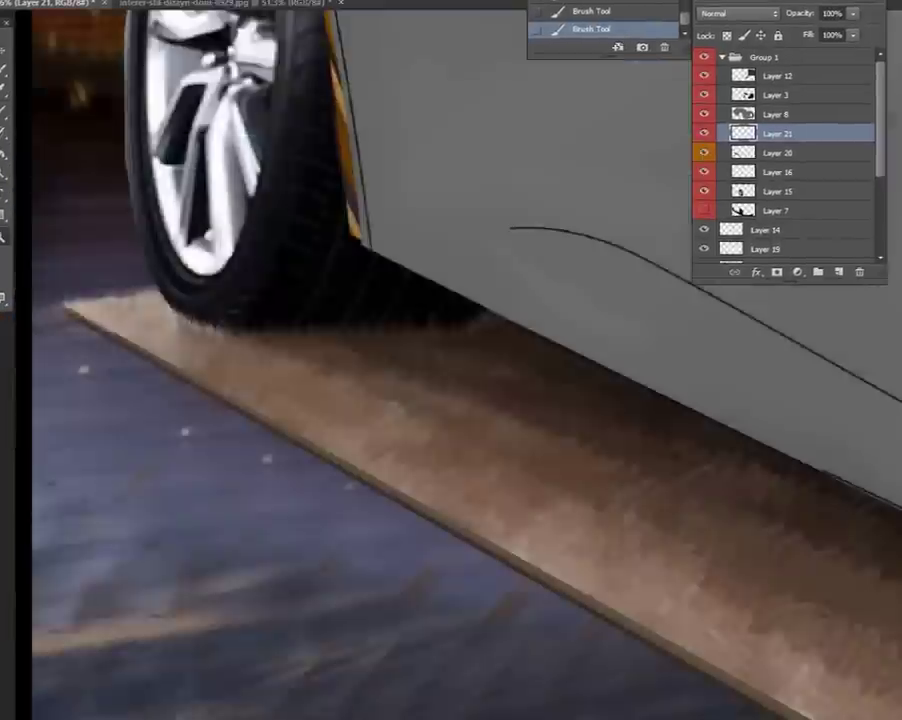
right_click(132, 380)
key("Escape")
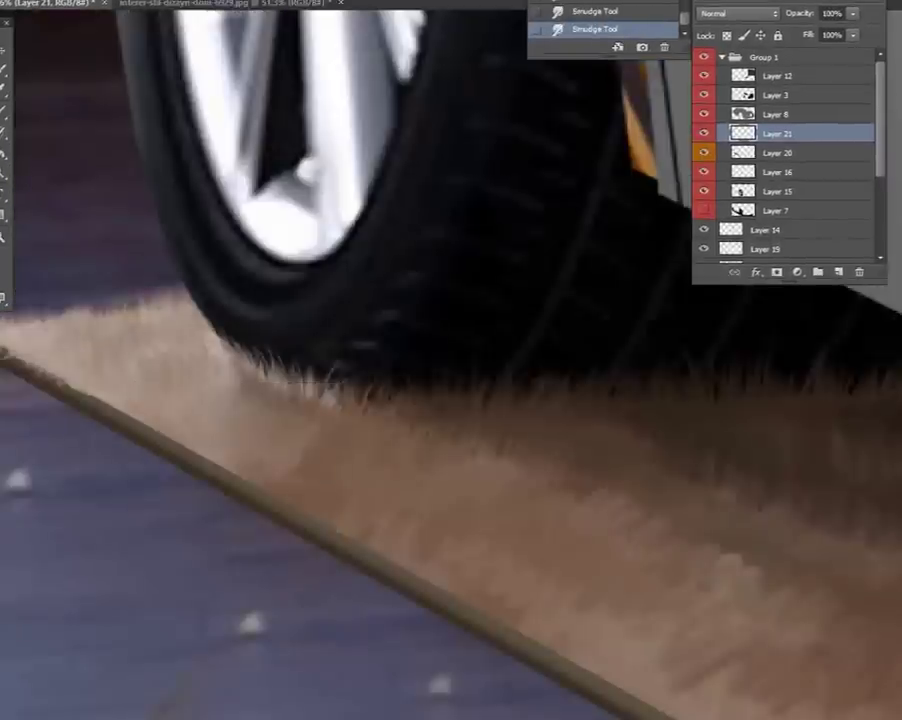
scroll(450, 360, "down", 2)
key("b")
mouse_move(270, 310)
left_mouse_down()
mouse_move(262, 292)
mouse_move(274, 299)
left_mouse_up()
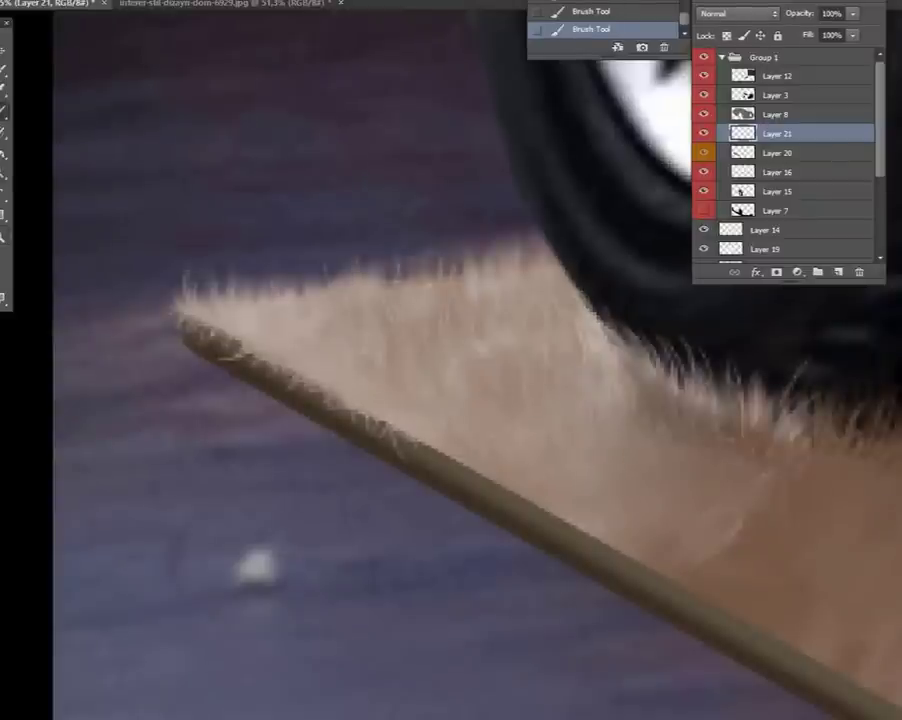
Smudge the light fibre strands into the carpet pile.
right_click(404, 386)
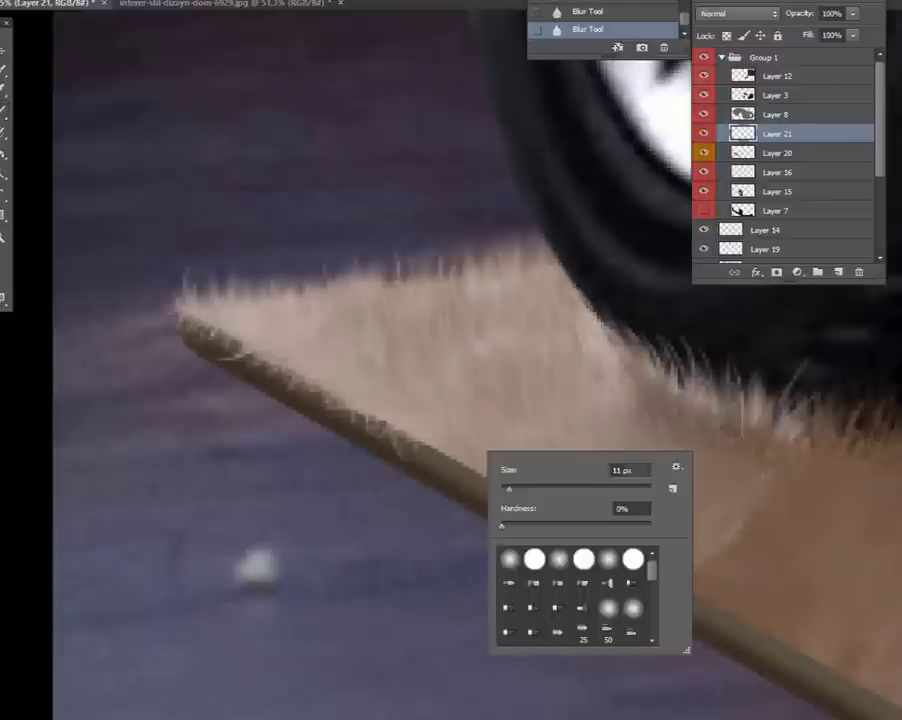
key("Return")
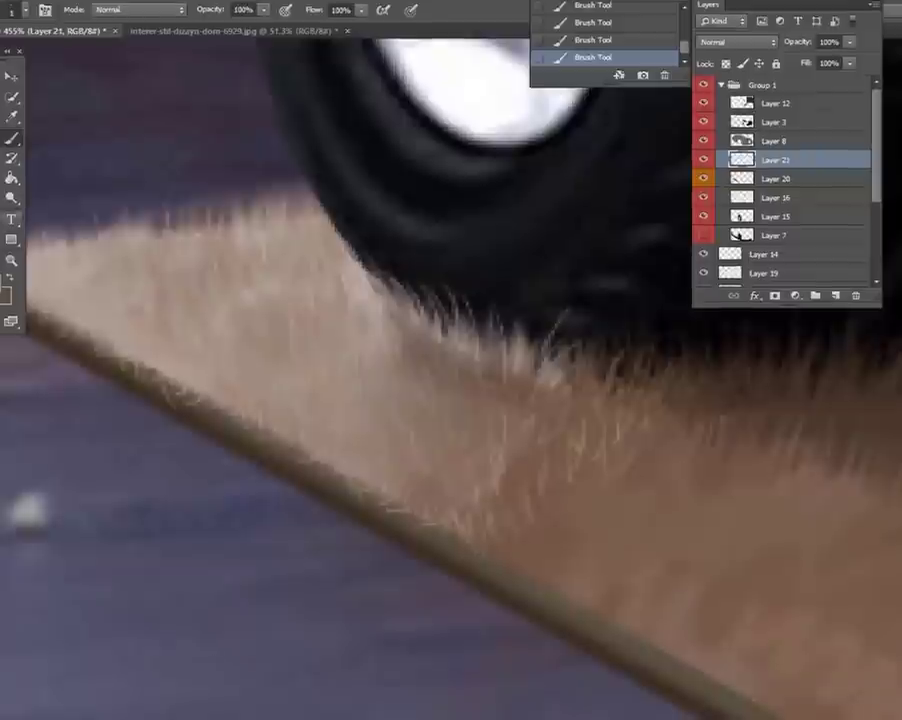
key("r")
left_click_drag(380, 470, 470, 370)
left_click_drag(420, 480, 500, 360)
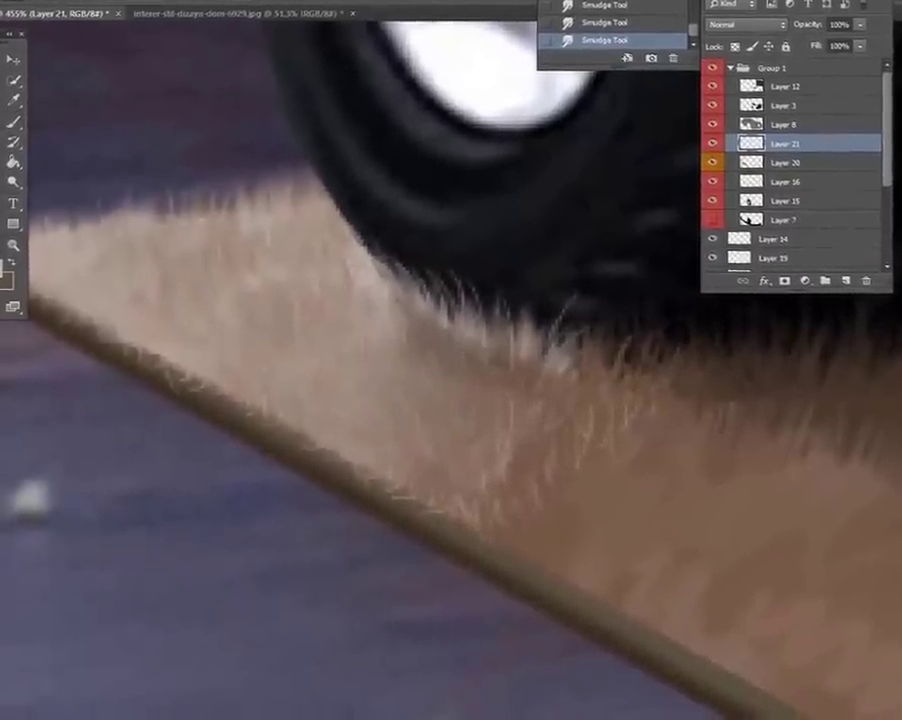
On Layer 20, smudge the fibres along the front tyre's base.
key("h")
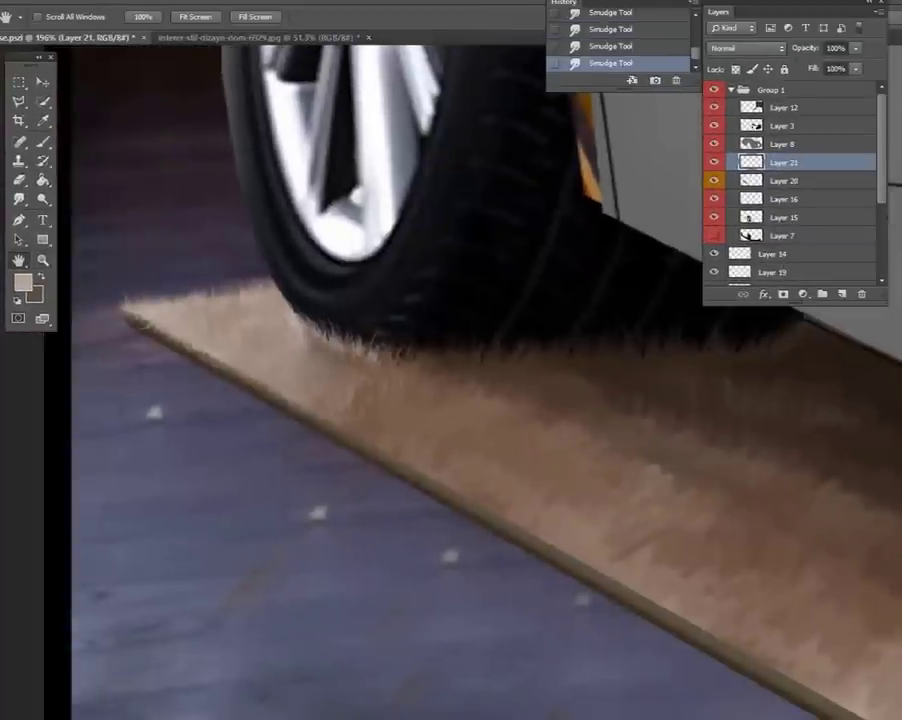
left_click_drag(450, 400, 320, 380)
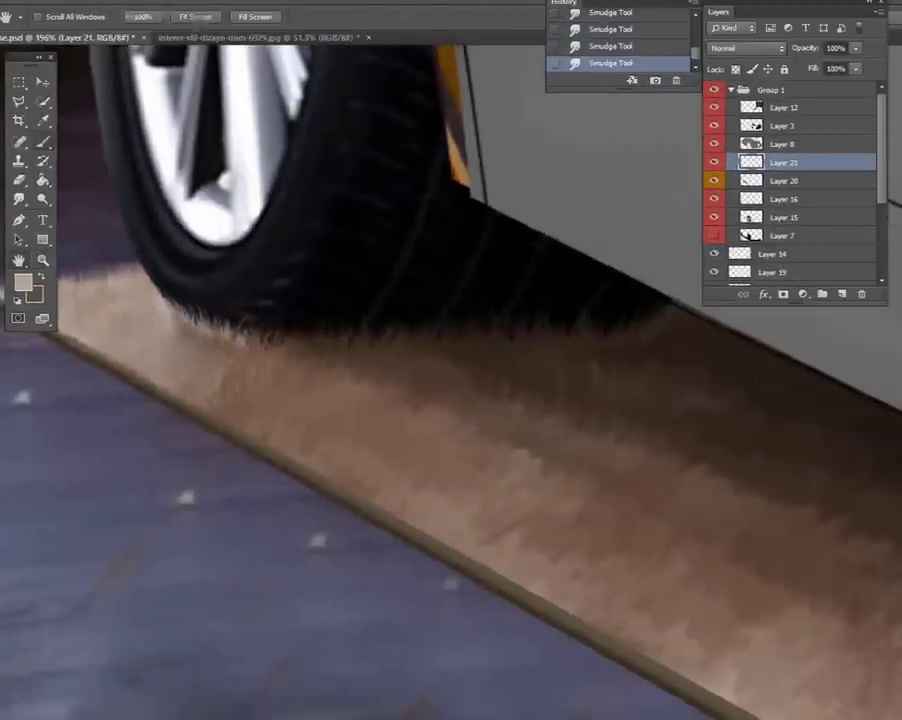
key("b")
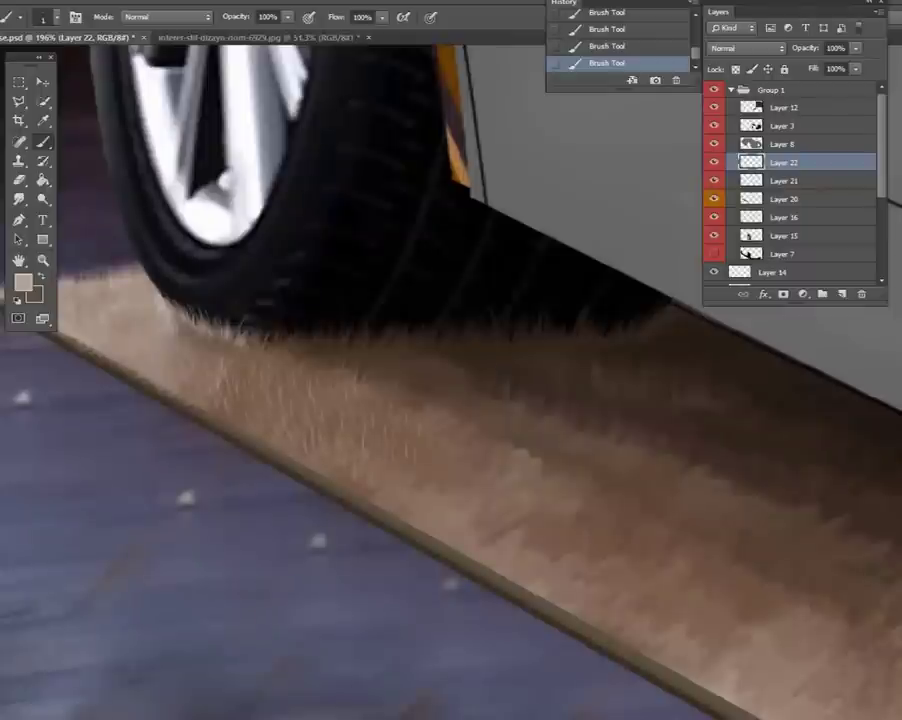
key("alt+bracketleft")
key("alt+bracketleft")
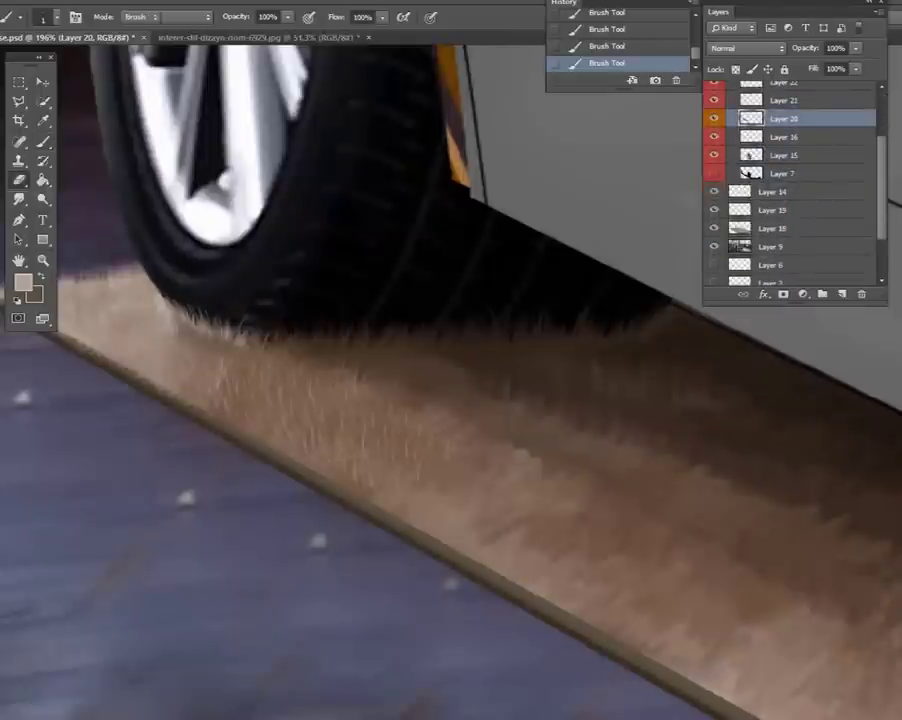
right_click(421, 385)
left_click_drag(300, 330, 430, 400)
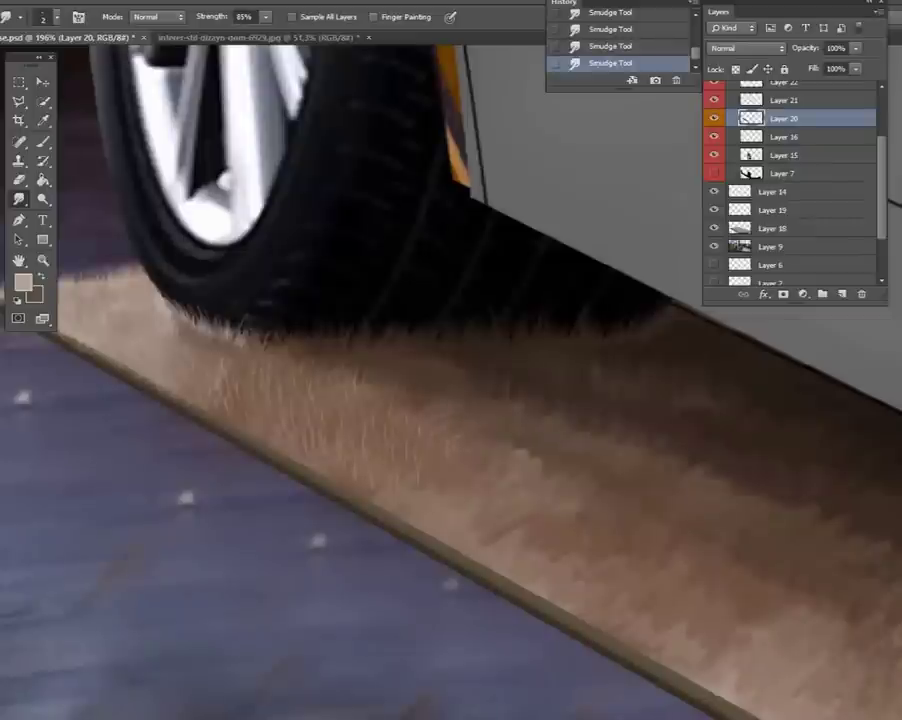
Set Smudge strength to 95% on Layer 18, then 51% on Layer 22.
key("alt+bracketleft")
key("alt+bracketleft")
key("alt+bracketleft")
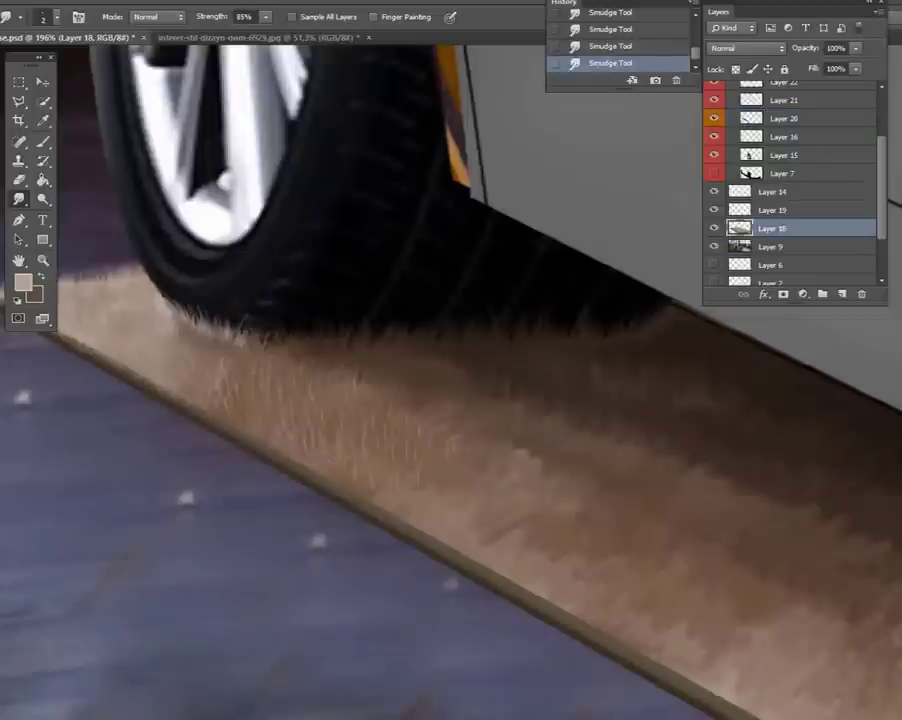
key("9")
key("5")
key("alt+shift+bracketright")
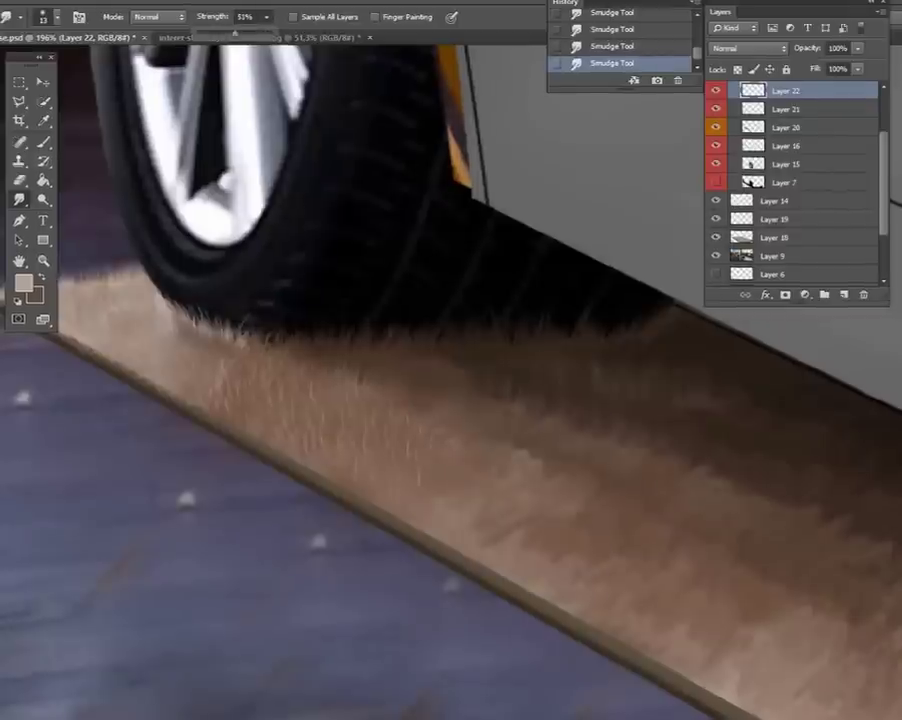
key("5")
key("1")
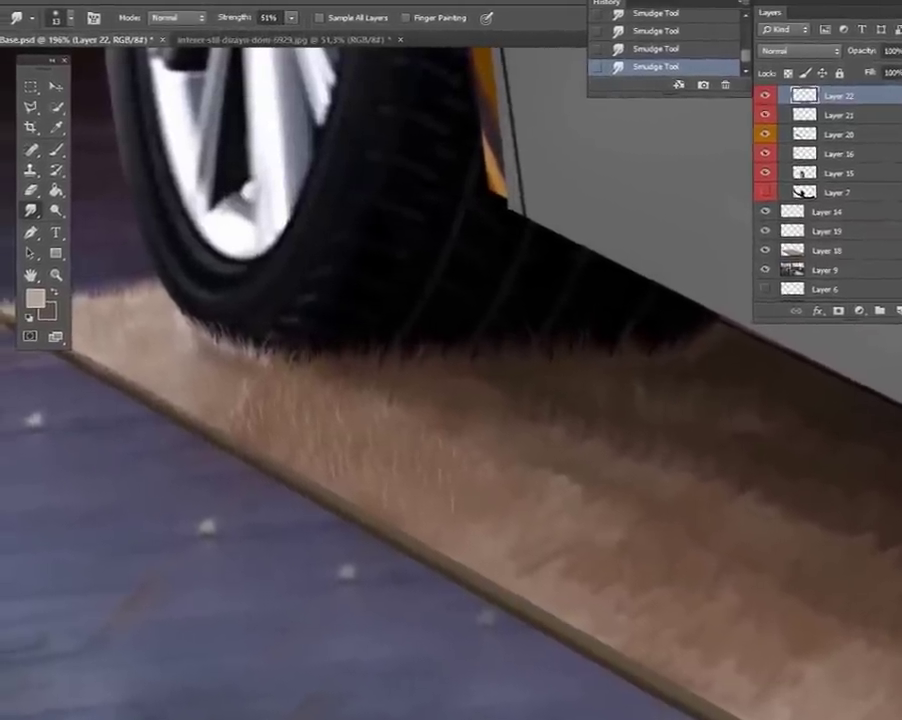
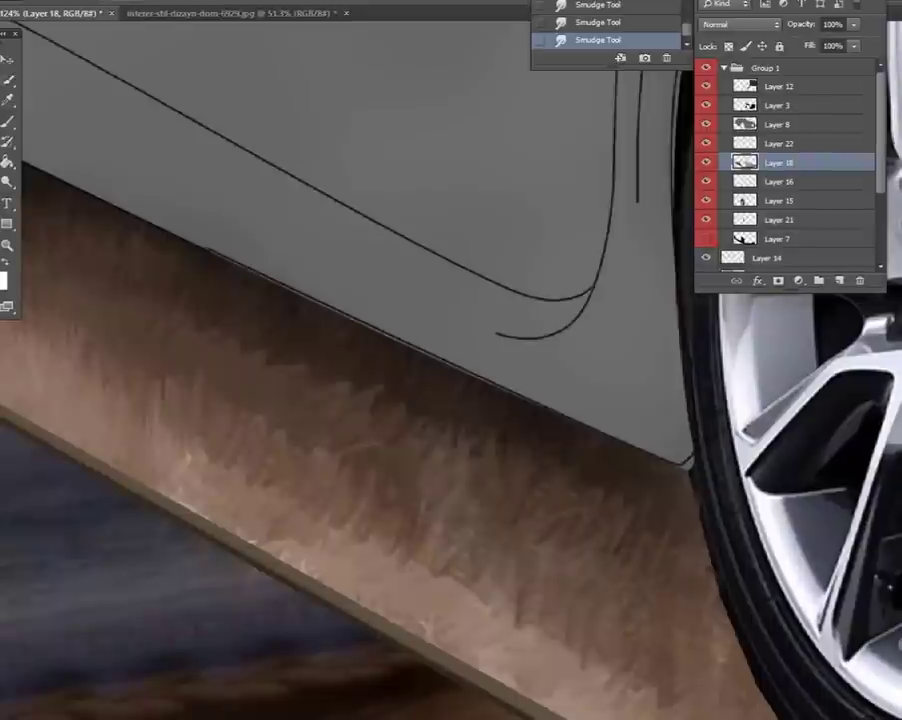
Smudge the rug fur beneath the sill and begin a pen path along the rug's lower-left edge.
mouse_move(240, 380)
left_mouse_down()
mouse_move(236, 360)
mouse_move(272, 350)
left_mouse_up()
left_click_drag(286, 405, 287, 372)
left_click_drag(332, 415, 331, 396)
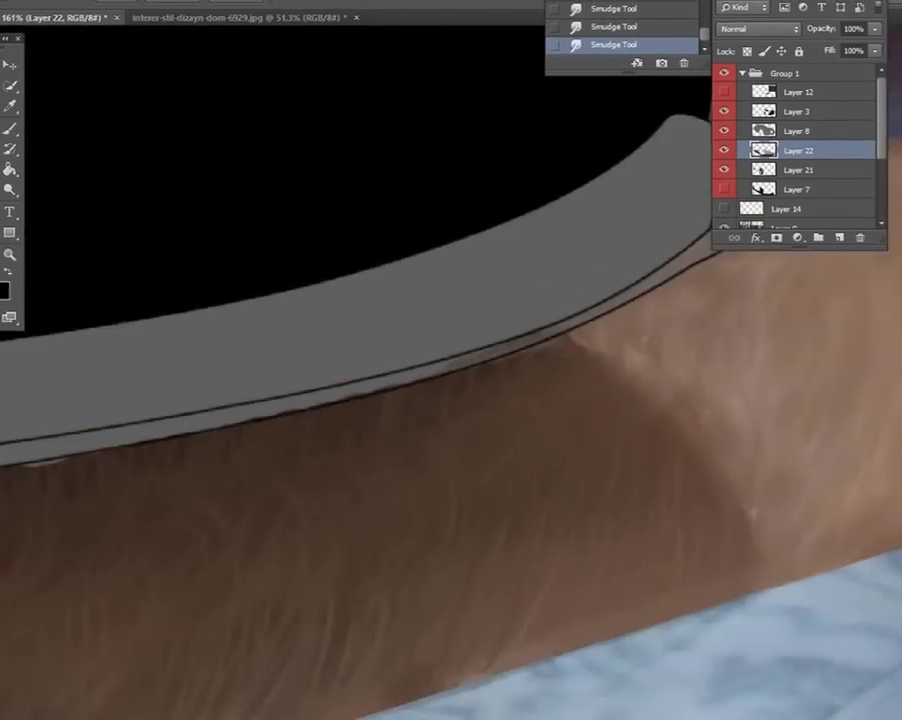
key("ctrl+0")
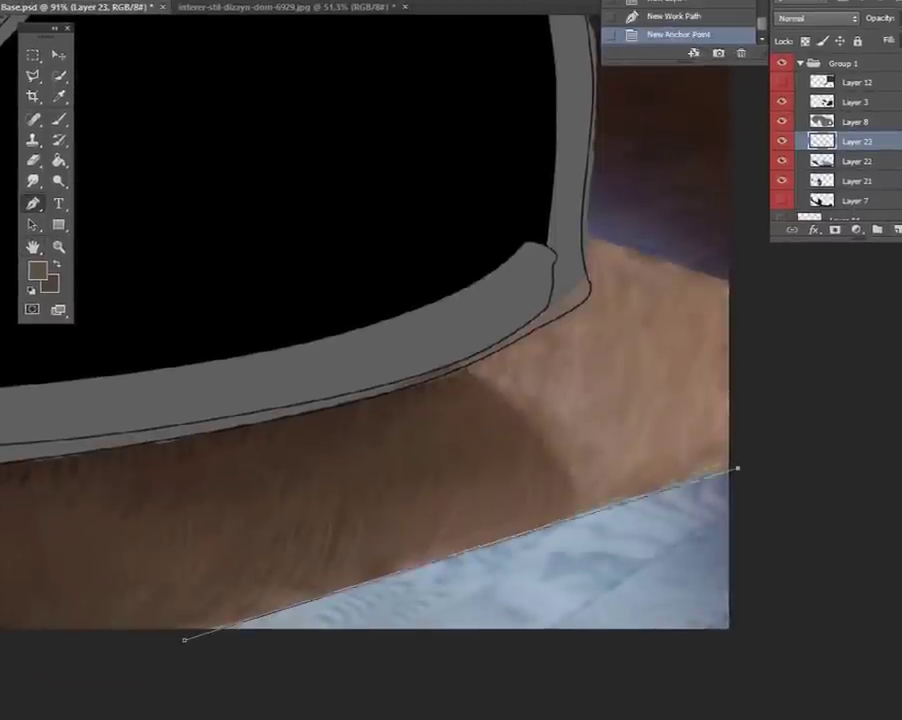
mouse_move(185, 638)
left_mouse_down()
mouse_move(160, 641)
mouse_move(166, 648)
left_mouse_up()
Finish the rug-edge pen path with a small bump near its right end and make it a selection.
left_click(749, 470)
left_click_drag(749, 470, 754, 465)
left_click(695, 477)
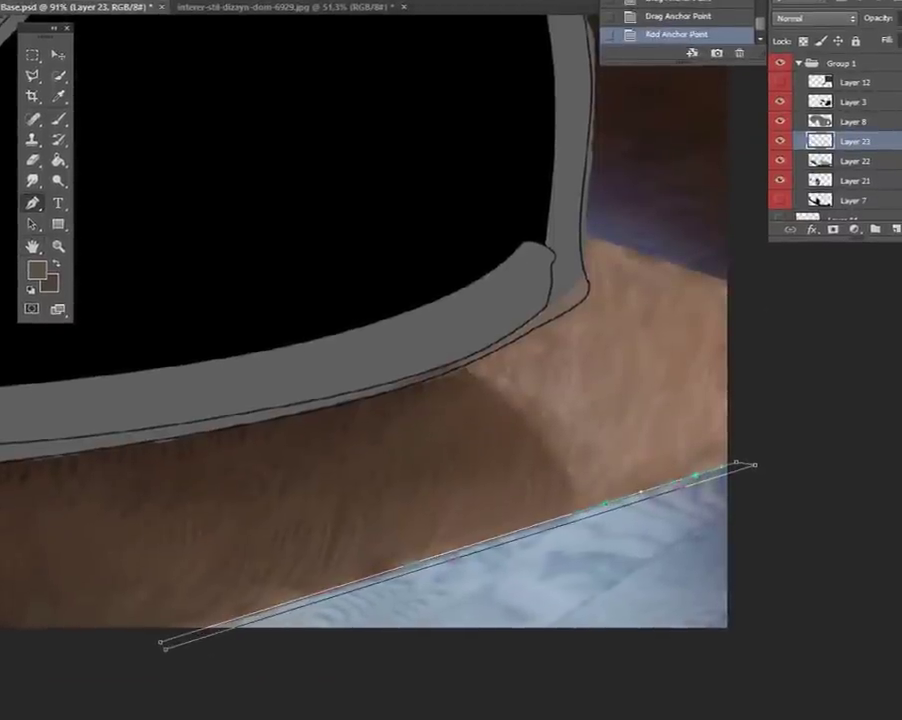
left_click_drag(640, 492, 655, 470)
left_click(652, 495)
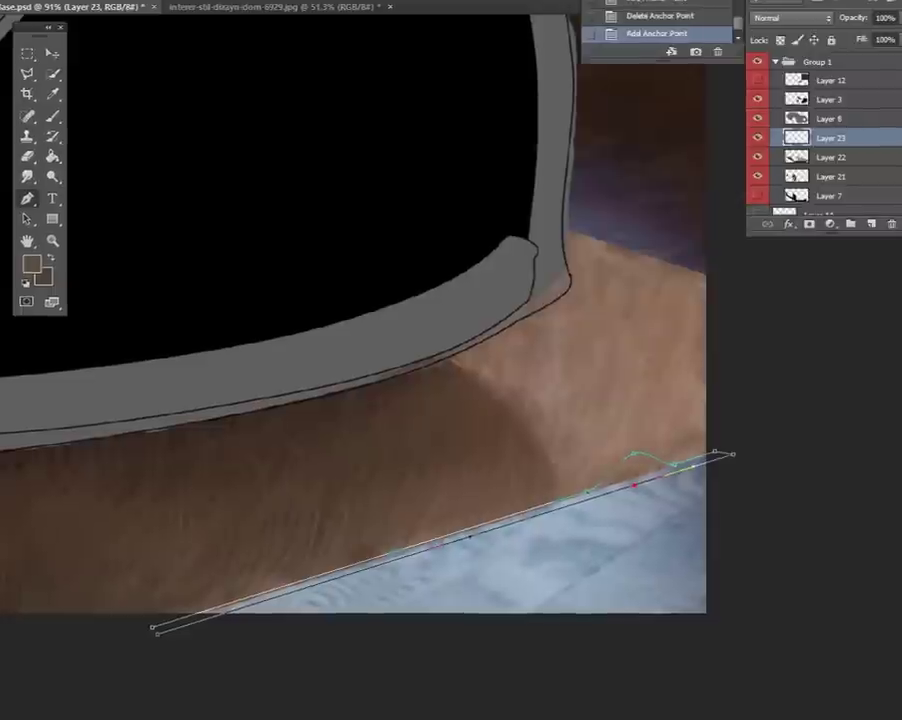
left_click(592, 492)
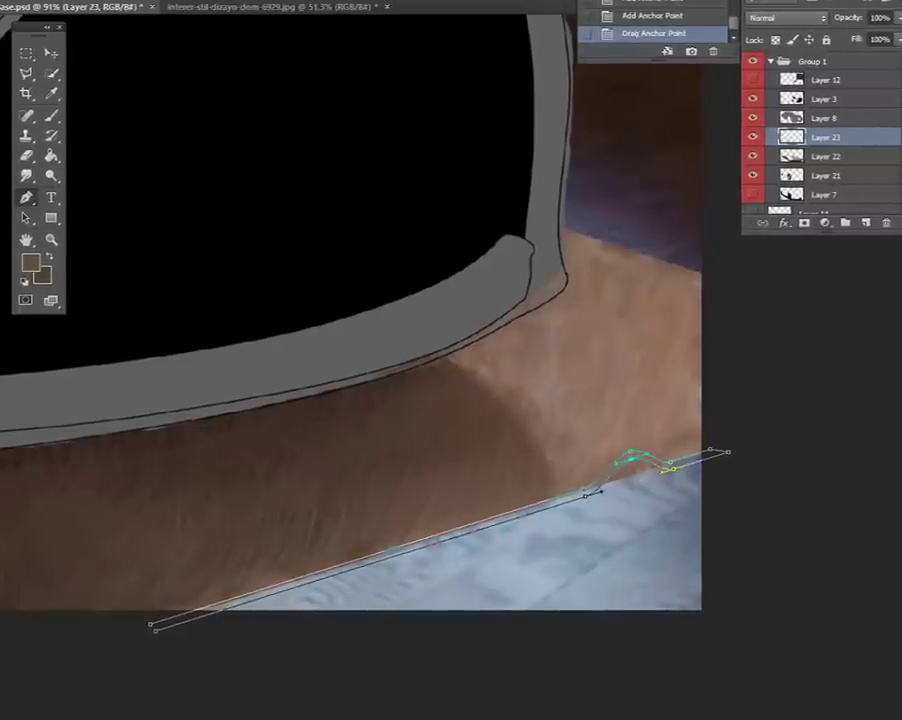
right_click(601, 491)
left_click(640, 406)
Brush brown along the selected rug edge, then deselect.
key("Return")
key("b")
right_click(362, 540)
key("Escape")
mouse_move(200, 605)
left_mouse_down()
mouse_move(600, 470)
mouse_move(690, 458)
left_mouse_up()
key("ctrl+d")
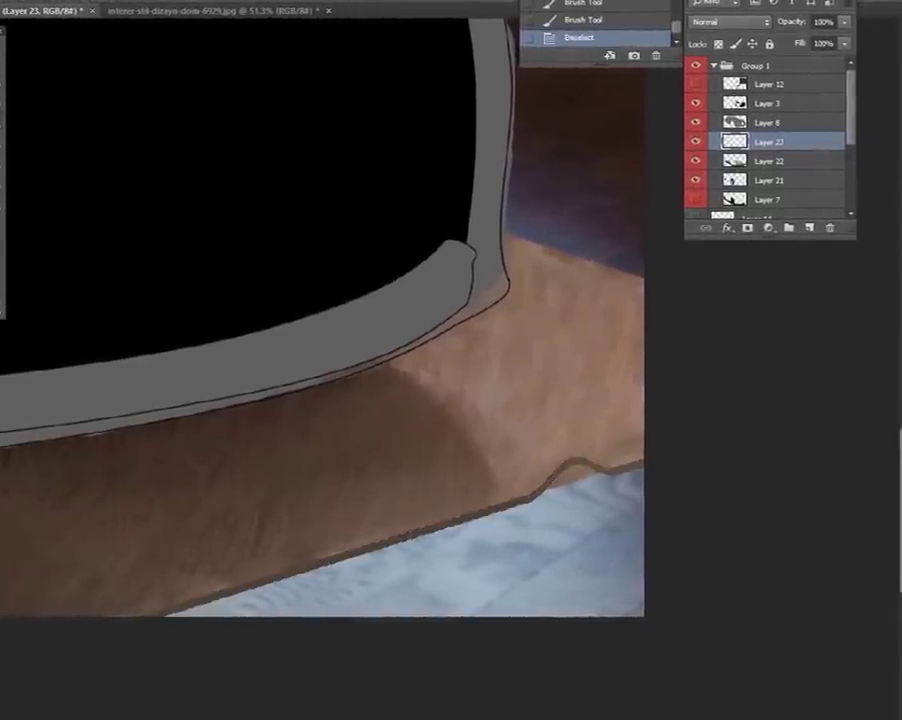
On Layer 22, erase the stray brown patch under the rug outline.
key("alt+bracketleft")
key("ctrl+plus")
key("e")
right_click(460, 484)
key("Escape")
mouse_move(385, 432)
left_mouse_down()
mouse_move(420, 436)
mouse_move(560, 405)
left_mouse_up()
On a new layer, paint a dark colour filling the gap under the rug outline.
key("ctrl+shift+alt+n")
left_click(33, 265)
key("Return")
key("b")
right_click(513, 446)
key("Escape")
left_click_drag(476, 402, 515, 410)
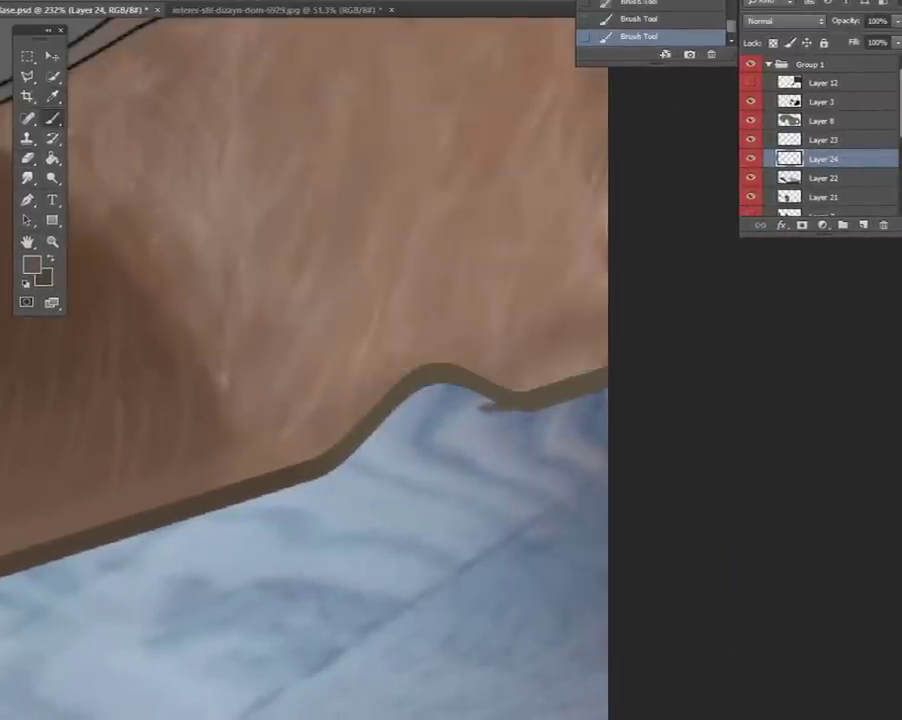
left_click_drag(445, 398, 493, 408)
left_click_drag(395, 400, 525, 402)
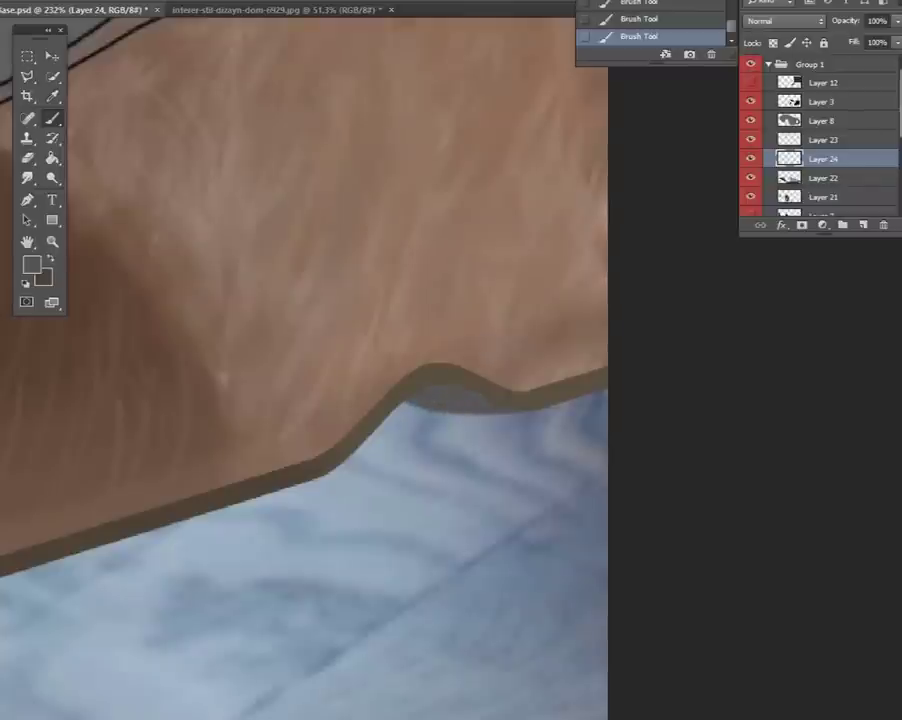
Smudge the dark edge strokes and adjust their Brightness/Contrast.
key("r")
left_click_drag(330, 410, 420, 380)
left_click_drag(200, 330, 300, 380)
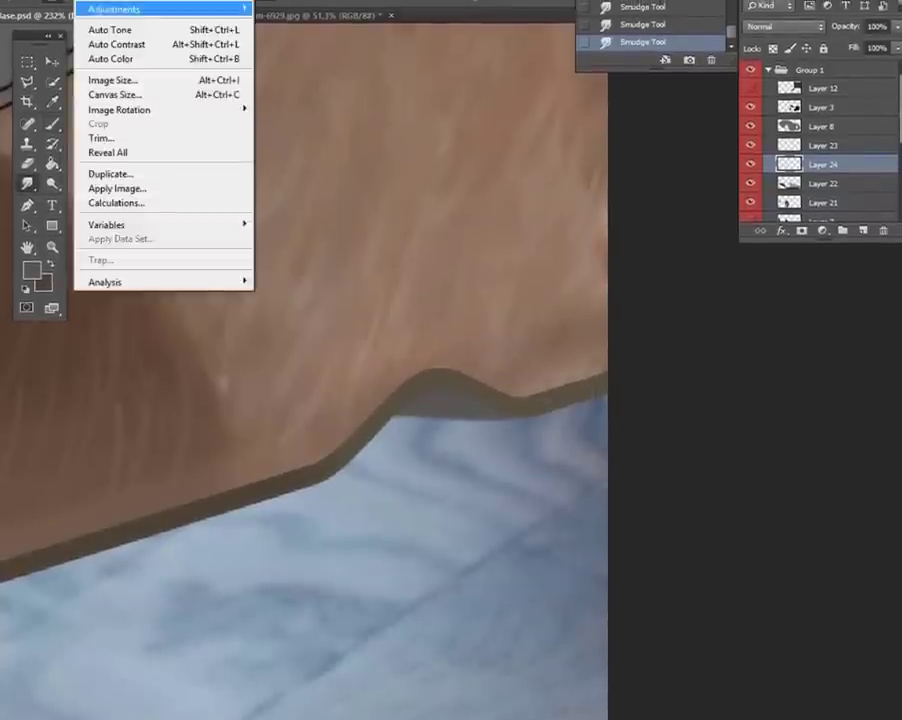
left_click(300, 10)
key("Return")
Load Layer 24's dark edge as a selection and paint shading inside it on a new layer.
key("alt+s")
key("o")
key("Return")
key("ctrl+shift+alt+n")
left_click_drag(390, 420, 525, 415)
key("ctrl+d")
Zoom out to the whole car and add a new layer for the edge shadow.
key("m")
key("p")
key("ctrl+0")
key("z")
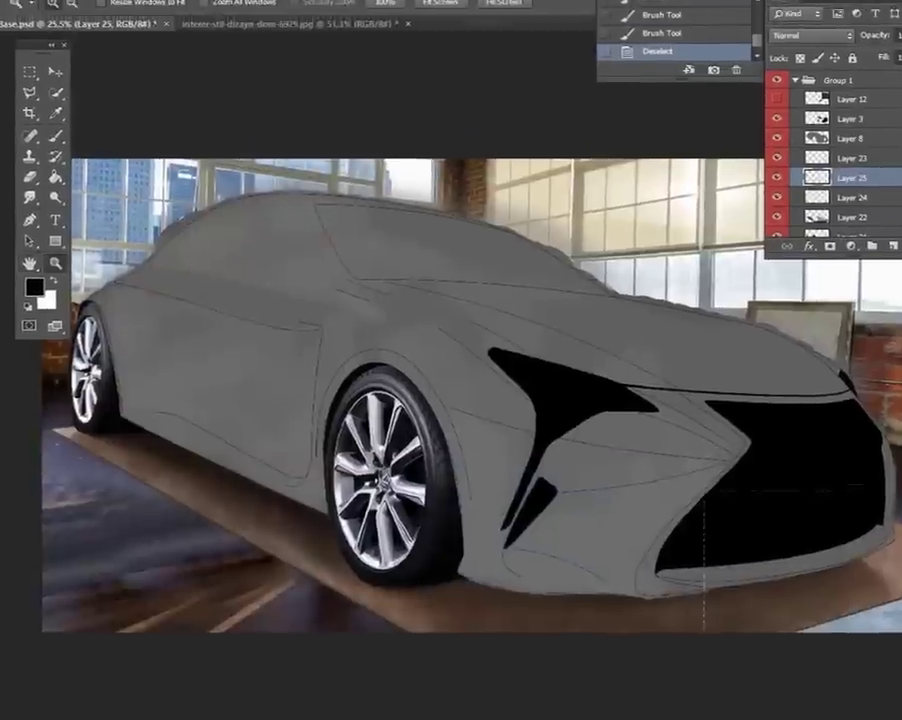
key("ctrl+shift+alt+n")
Trace a curved path along the rug's lower edge and make it a selection.
left_click(94, 605)
left_click(729, 398)
left_click_drag(94, 605, 64, 601)
left_click_drag(12, 510, 36, 474)
key("Return")
Paint a dark shadow in the selection and soften it with a 2.5 px Gaussian Blur.
key("b")
left_click_drag(600, 425, 700, 405)
key("ctrl+d")
left_click(70, 207)
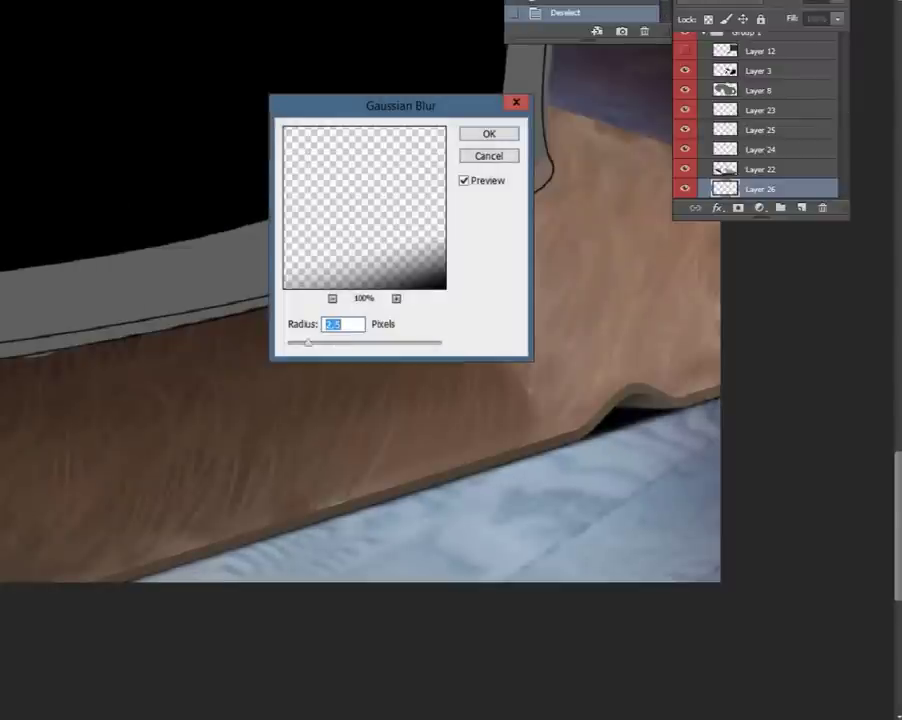
key("Return")
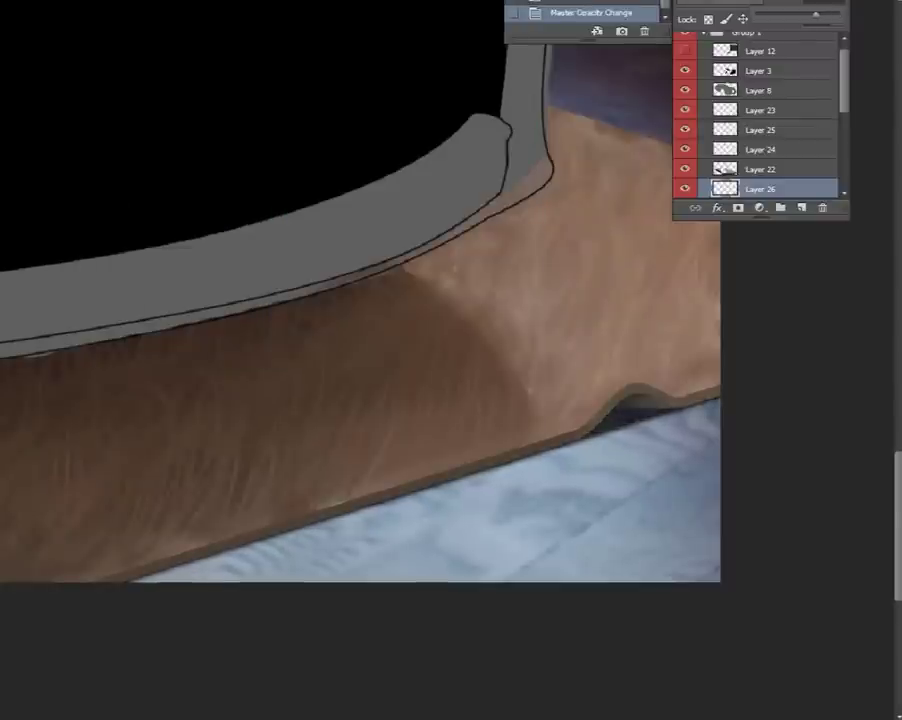
On a new layer above Layer 25, paint a brown triangular fold above the rug bump.
key("alt+bracketright")
key("alt+bracketright")
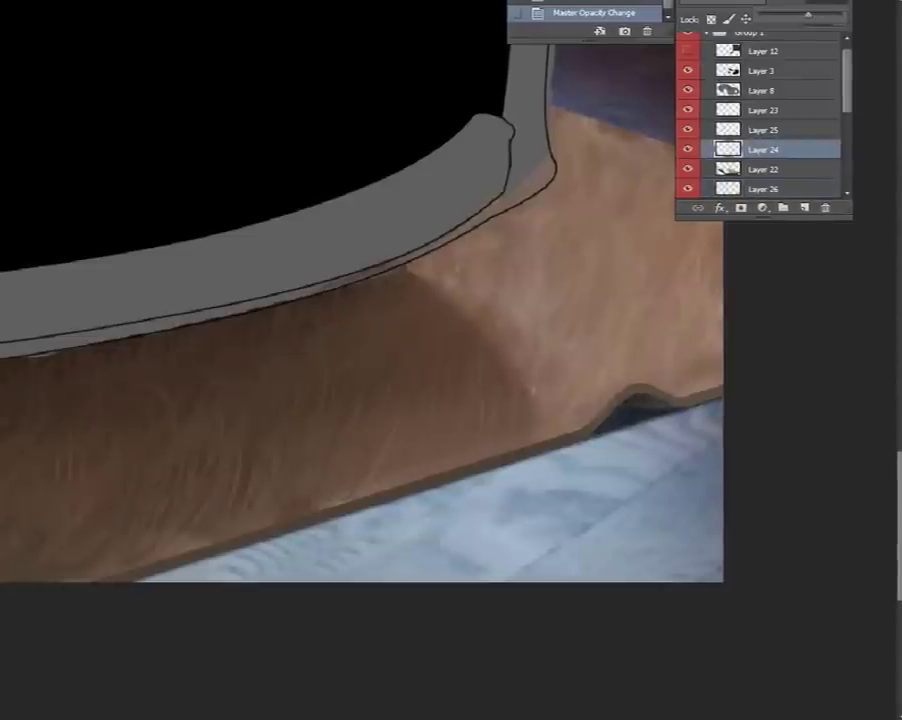
key("alt+bracketright")
key("ctrl+shift+alt+n")
key("ctrl+plus")
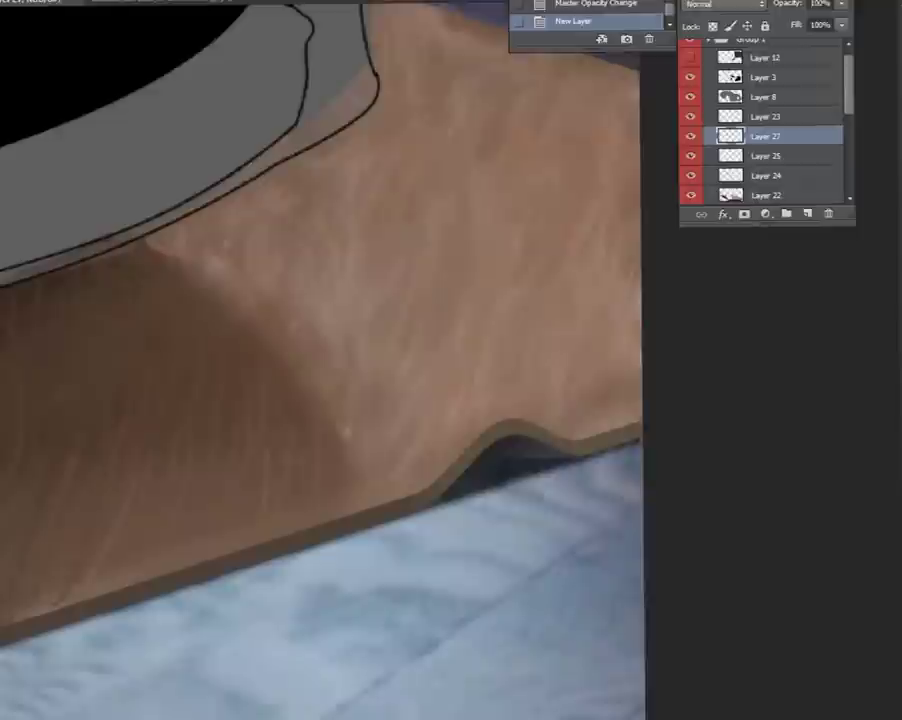
left_click_drag(500, 400, 353, 375)
right_click(440, 372)
key("Escape")
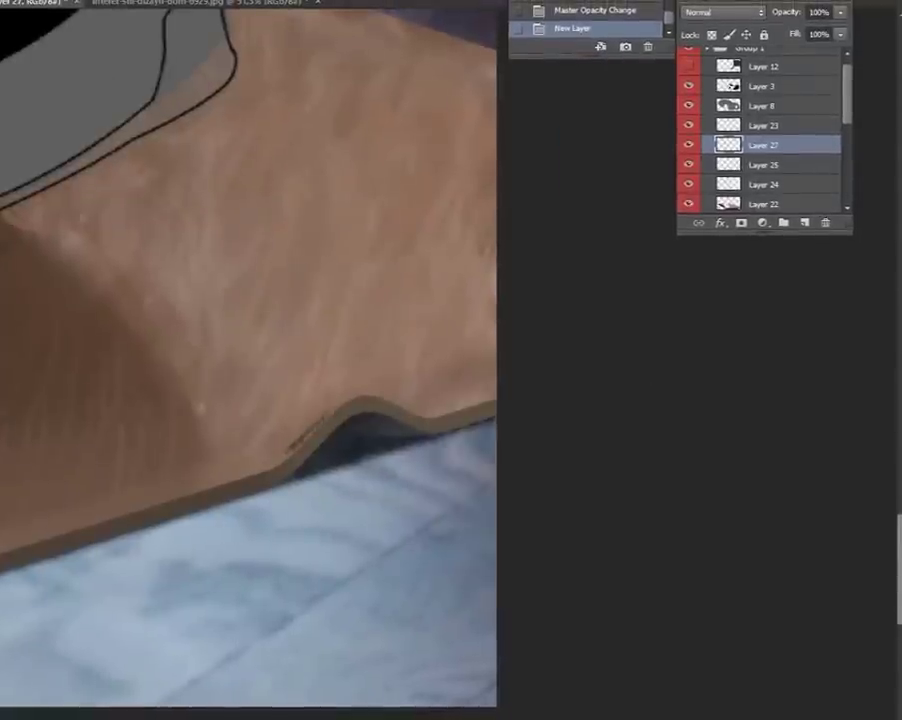
mouse_move(256, 384)
left_mouse_down()
mouse_move(356, 392)
mouse_move(290, 450)
mouse_move(300, 412)
mouse_move(295, 440)
mouse_move(275, 420)
left_mouse_up()
mouse_move(228, 384)
left_mouse_down()
mouse_move(290, 430)
mouse_move(300, 415)
mouse_move(395, 392)
left_mouse_up()
Smudge a light highlight along the fold's ridge on a new layer set to 69% opacity.
key("ctrl+shift+alt+n")
key("r")
mouse_move(322, 388)
left_mouse_down()
mouse_move(395, 390)
mouse_move(305, 382)
left_mouse_up()
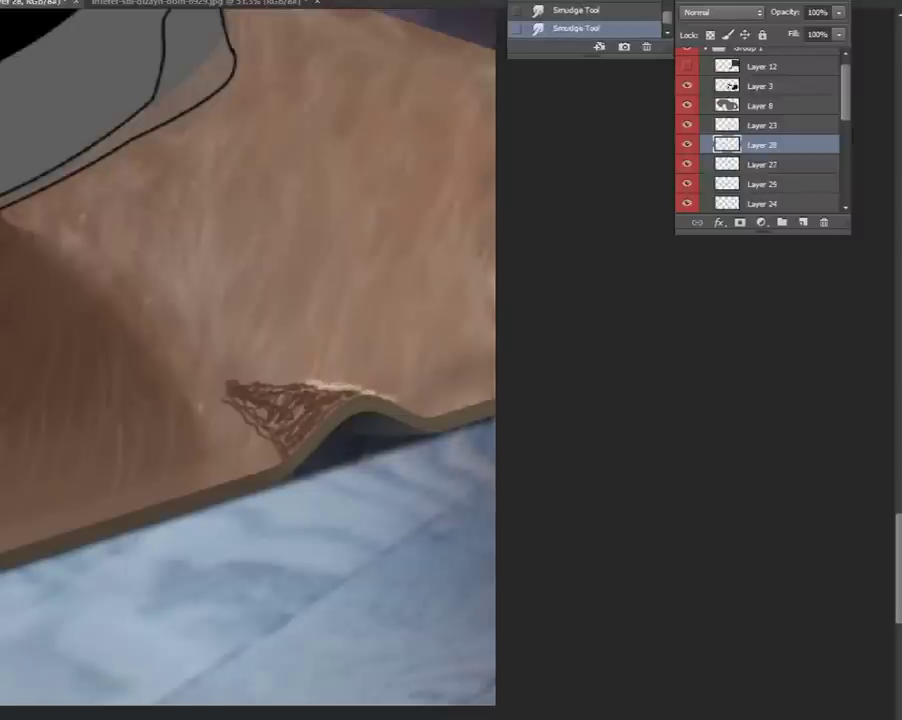
left_click_drag(838, 12, 811, 29)
Erase stray strokes around the fold on Layer 27.
key("alt+bracketleft")
right_click(300, 370)
key("Escape")
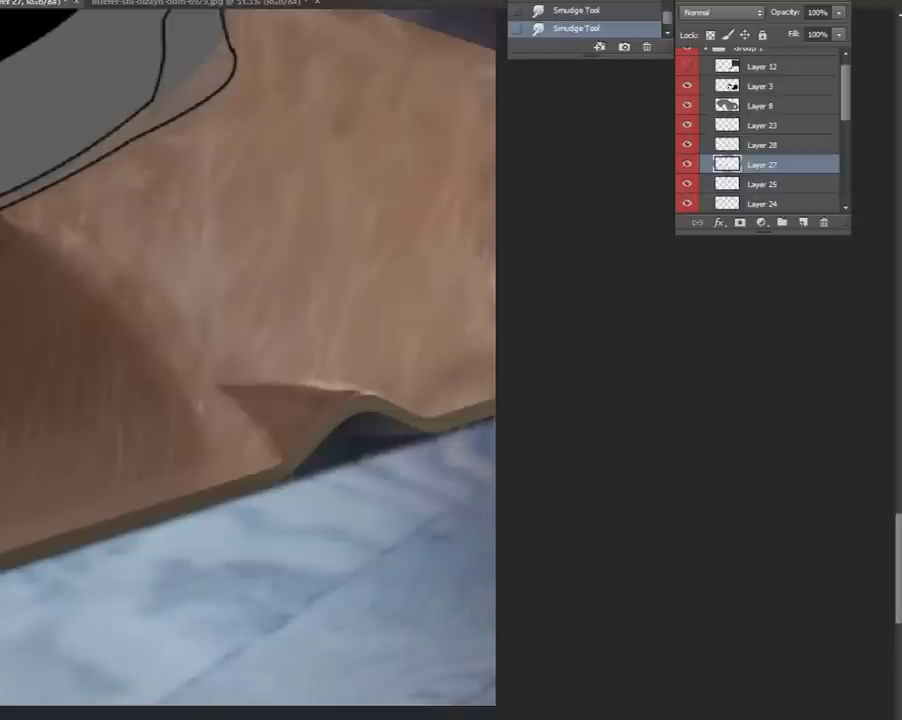
right_click(336, 218)
left_click_drag(320, 385, 380, 395)
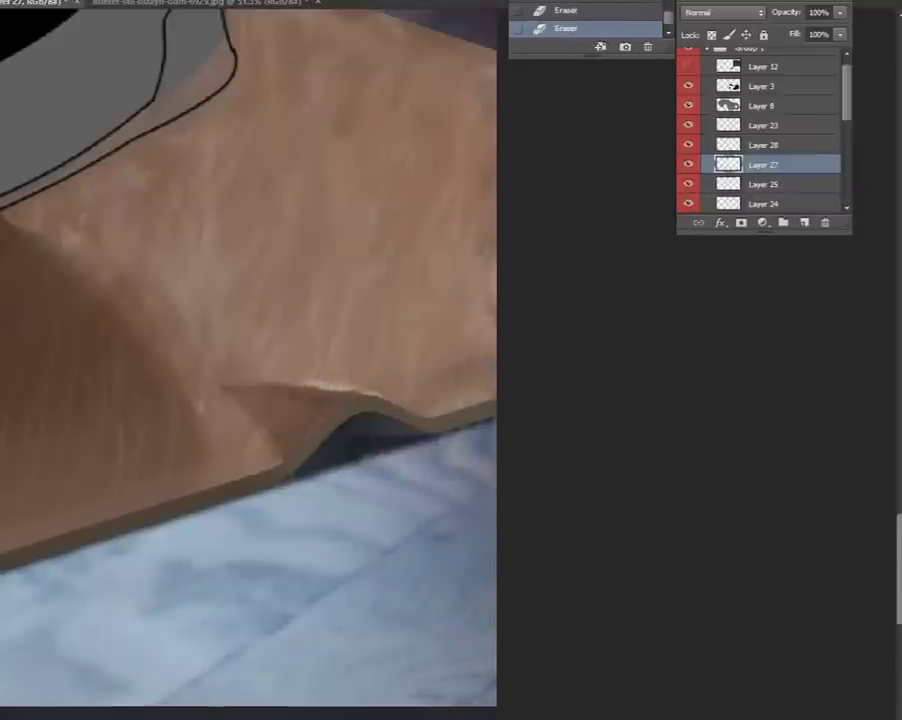
key("alt+bracketright")
key("alt+bracketright")
right_click(405, 290)
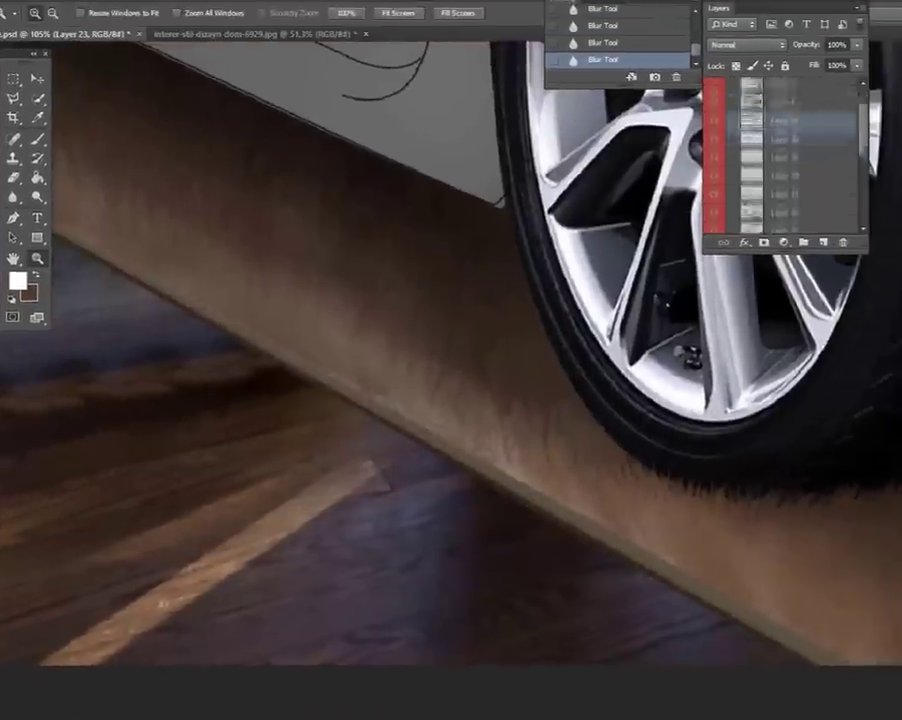
Fade the speckled rug-fold texture layer to 70% opacity.
left_click(770, 186)
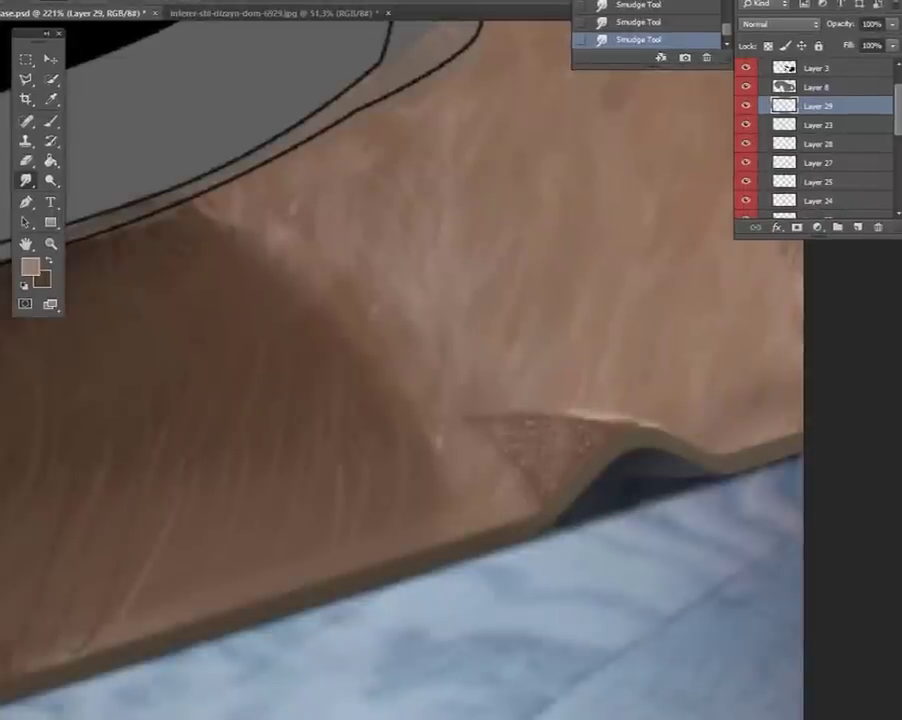
left_click_drag(893, 40, 867, 40)
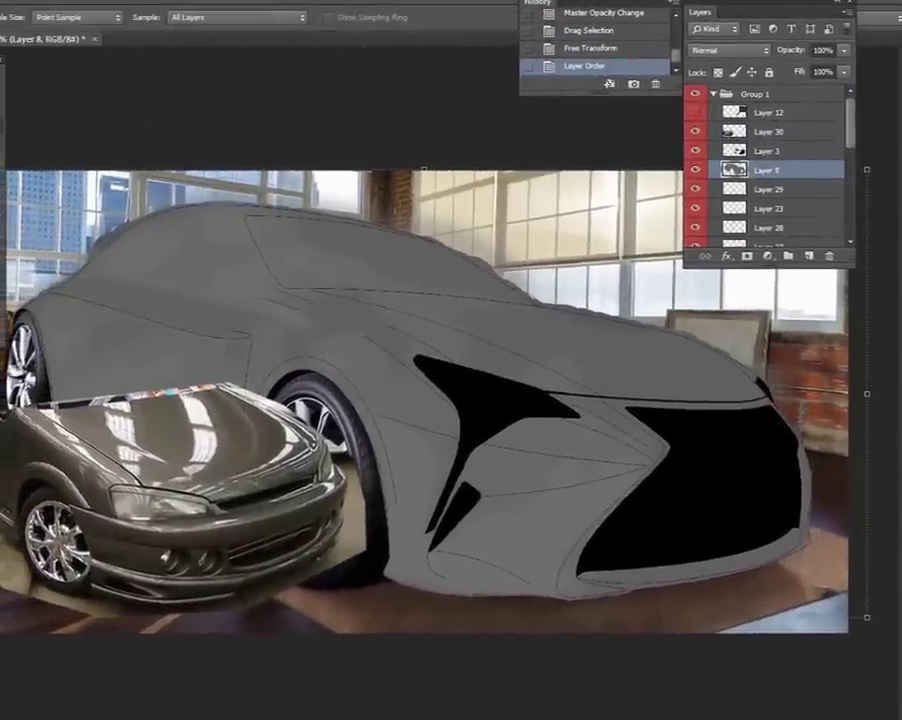
Paint the upper grille, front bumper and lower fascia dark brown.
key("b")
right_click(605, 383)
key("Escape")
right_click(584, 430)
key("Escape")
mouse_move(575, 400)
left_mouse_down()
mouse_move(570, 480)
mouse_move(640, 385)
left_mouse_up()
mouse_move(740, 370)
left_mouse_down()
mouse_move(470, 520)
mouse_move(700, 580)
left_mouse_up()
left_click_drag(640, 570, 440, 470)
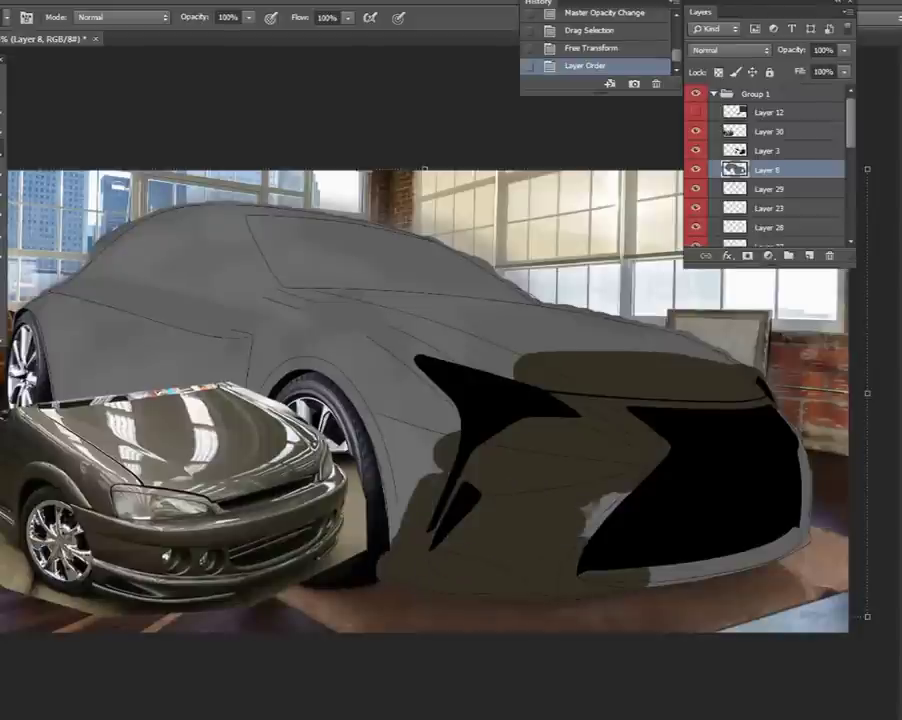
left_click_drag(580, 500, 630, 530)
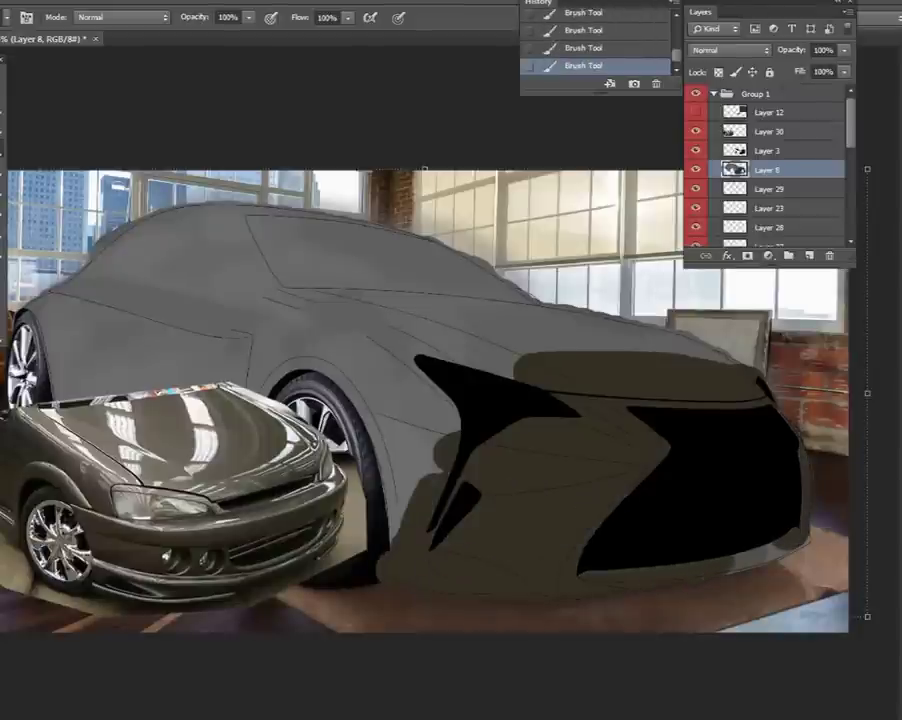
Paint the front fender and hood edge brown using colour sampled from the reference photo.
mouse_move(430, 470)
left_mouse_down()
mouse_move(385, 360)
mouse_move(440, 325)
mouse_move(285, 305)
mouse_move(450, 320)
left_mouse_up()
mouse_move(300, 330)
left_mouse_down()
mouse_move(265, 380)
mouse_move(340, 350)
left_mouse_up()
left_click(320, 320, "alt")
mouse_move(275, 300)
left_mouse_down()
mouse_move(245, 315)
mouse_move(265, 390)
left_mouse_up()
right_click(344, 324)
key("Escape")
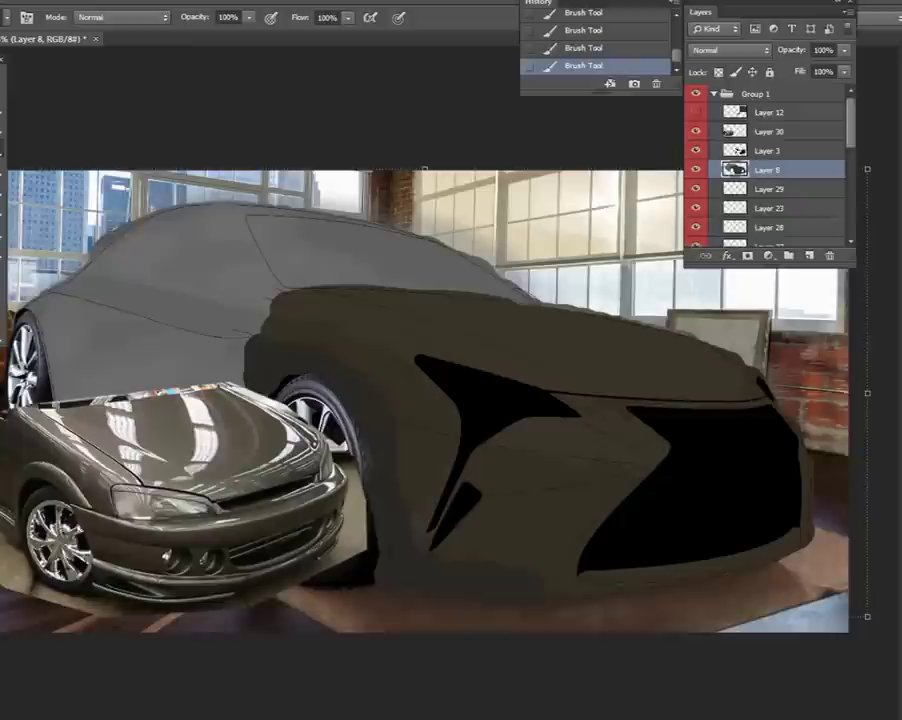
key("alt")
On a new layer, brush a faint 26%-opacity highlight across the car.
key("ctrl+shift+alt+n")
left_click_drag(190, 210, 319, 245)
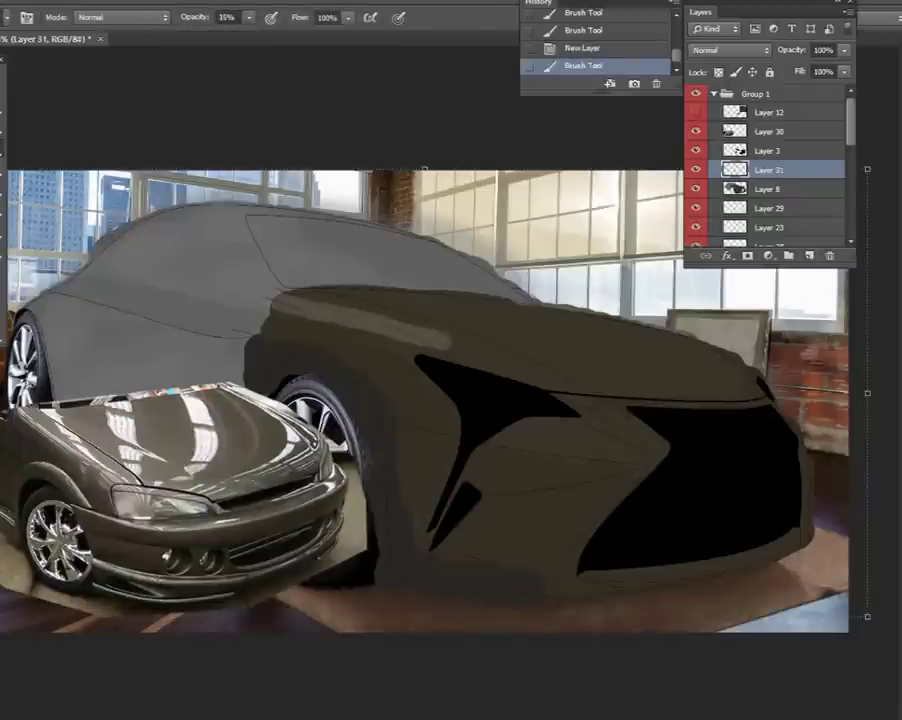
key("ctrl+z")
right_click(448, 278)
key("Escape")
left_click_drag(211, 215, 413, 272)
Add faint highlights across the roof and front and slightly darken the roof edge.
key("alt")
left_click_drag(365, 220, 535, 278)
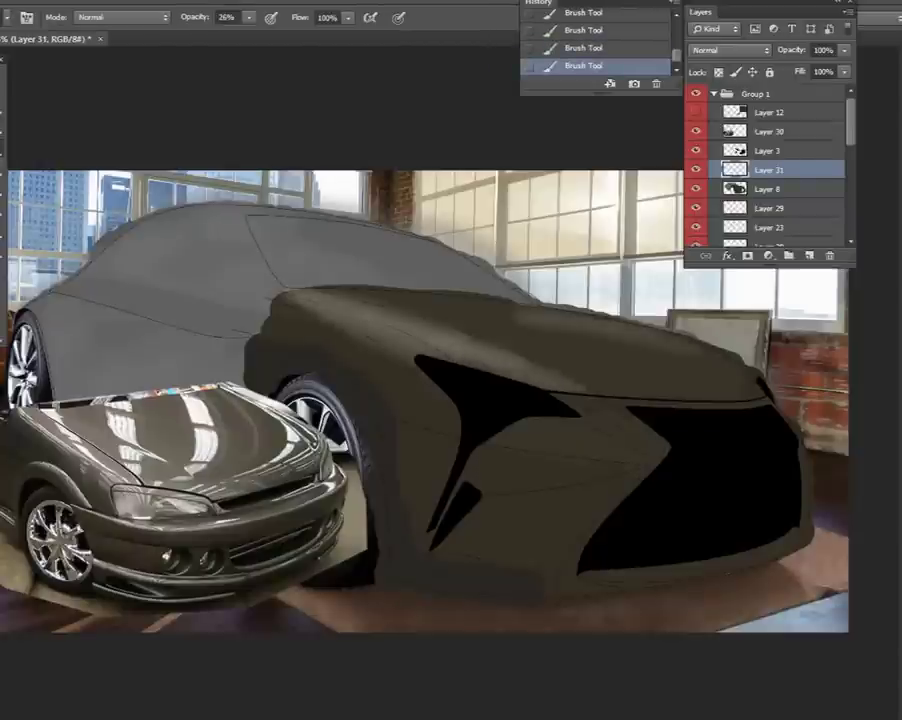
left_click_drag(250, 208, 495, 272)
left_click_drag(316, 228, 483, 276)
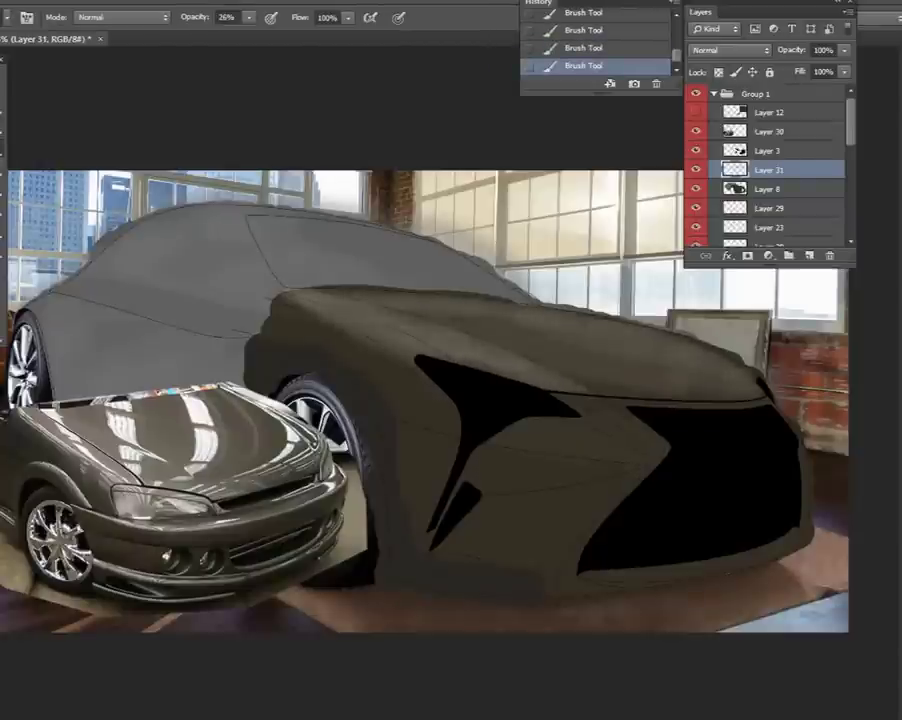
left_click_drag(206, 214, 240, 207)
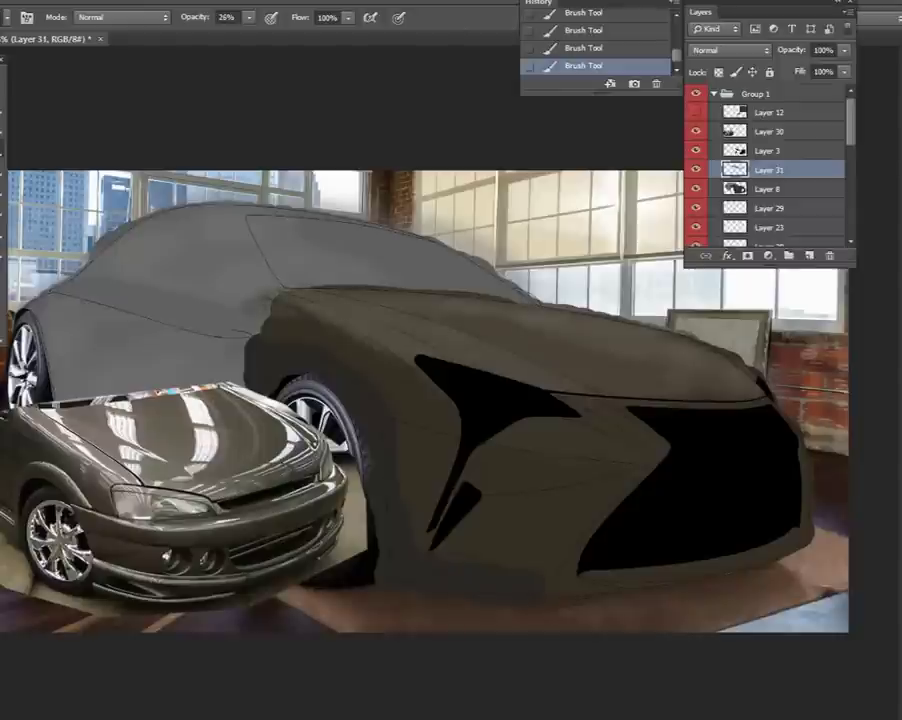
key("alt")
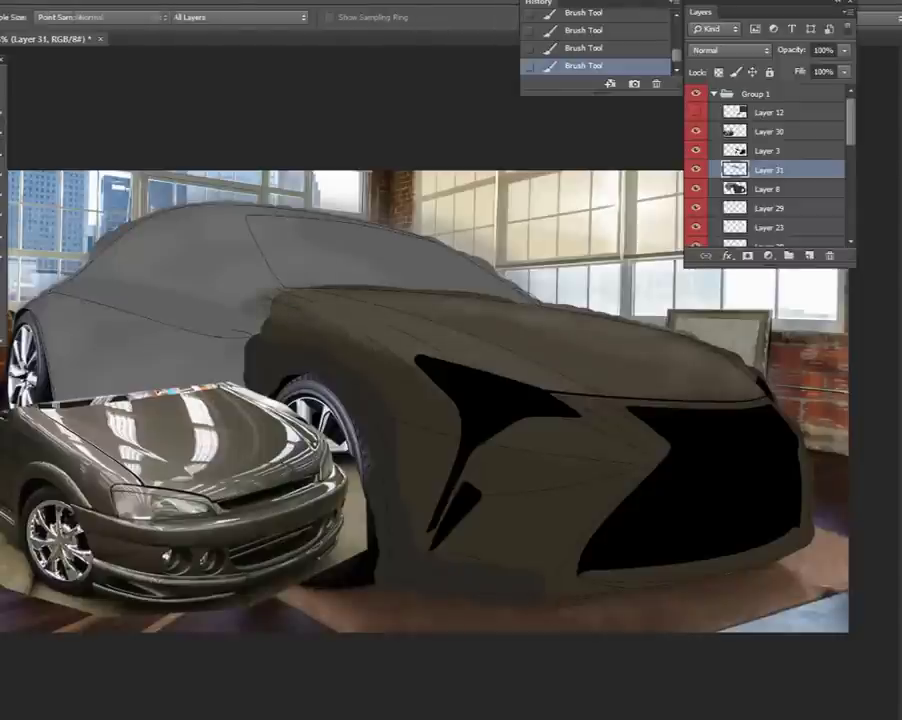
key("alt")
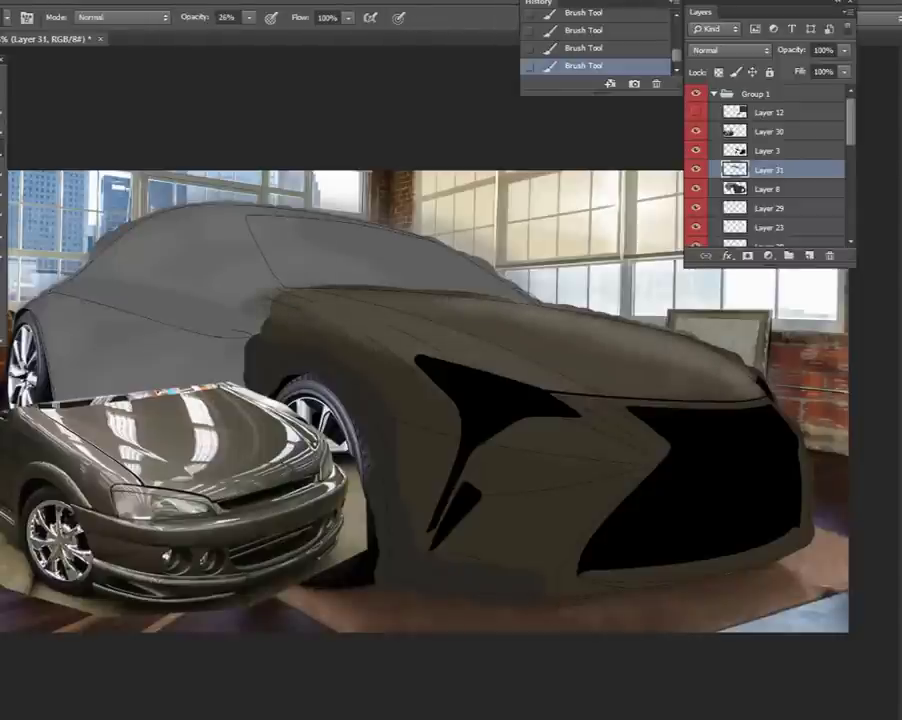
Hide the reference photo and paint with colours sampled from the car body.
left_click(696, 131)
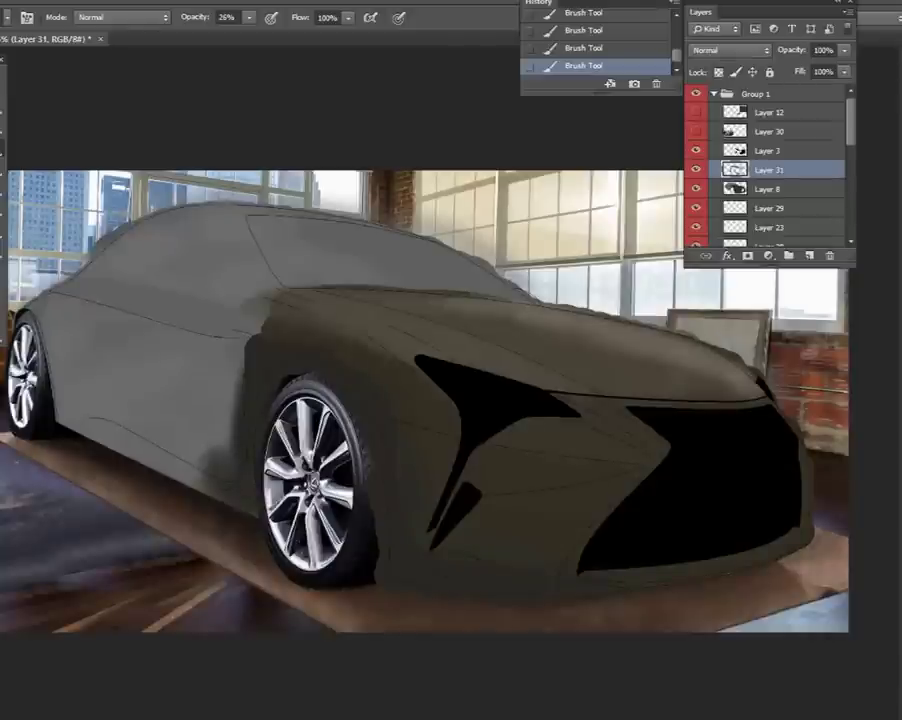
key("alt")
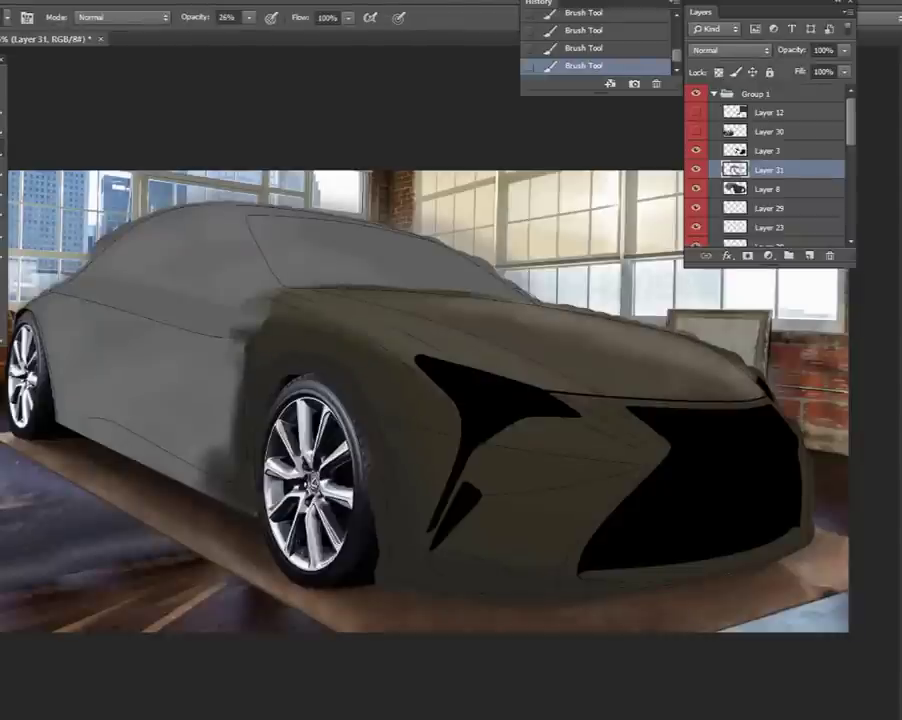
key("alt")
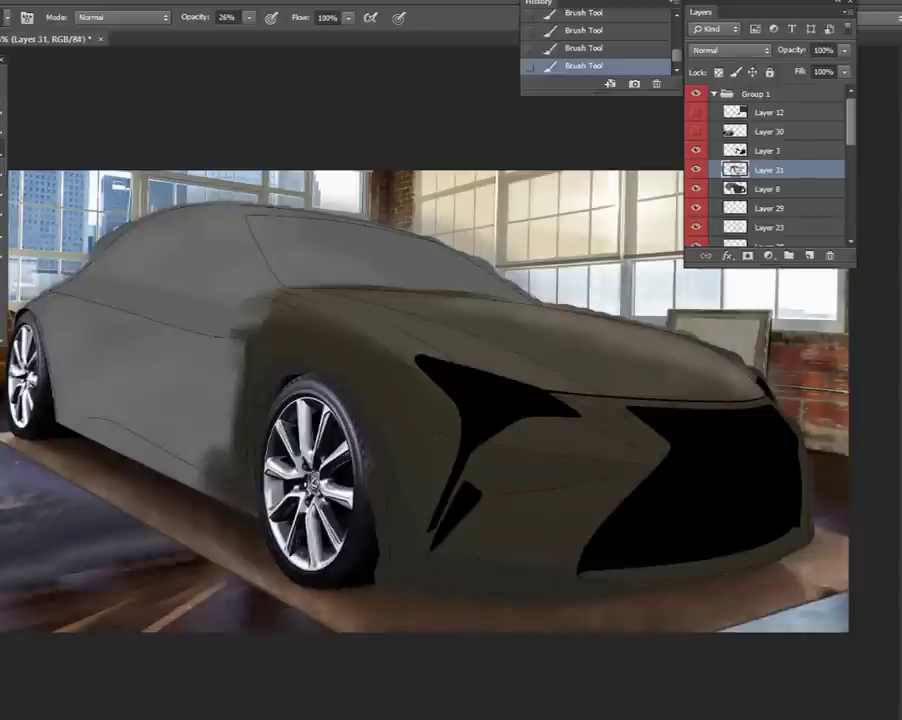
key("alt")
Erase excess brown paint and smudge the fender edge into the body.
key("e")
right_click(484, 322)
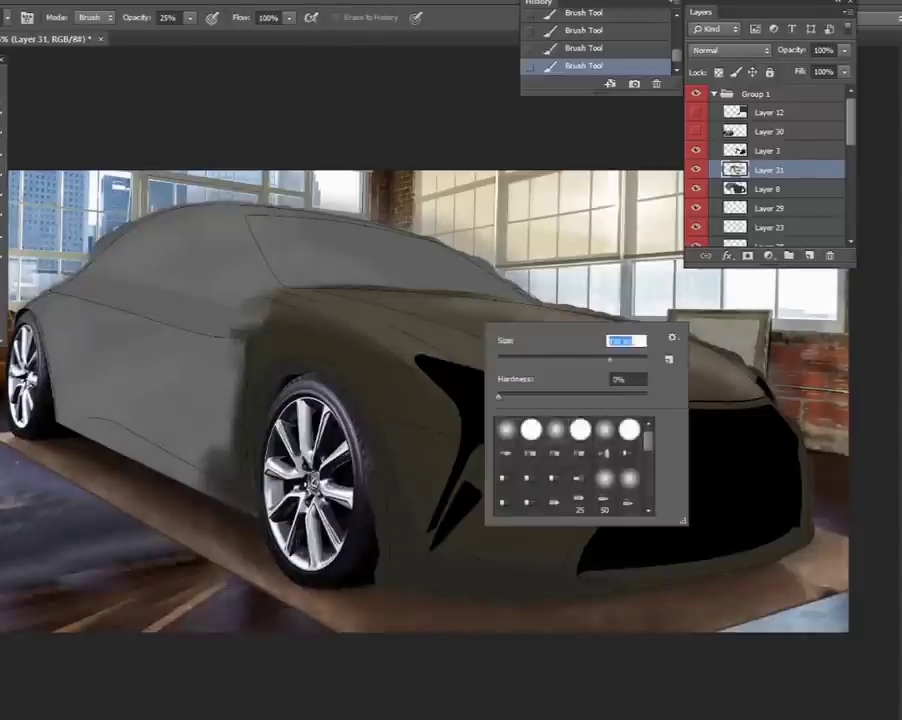
key("Return")
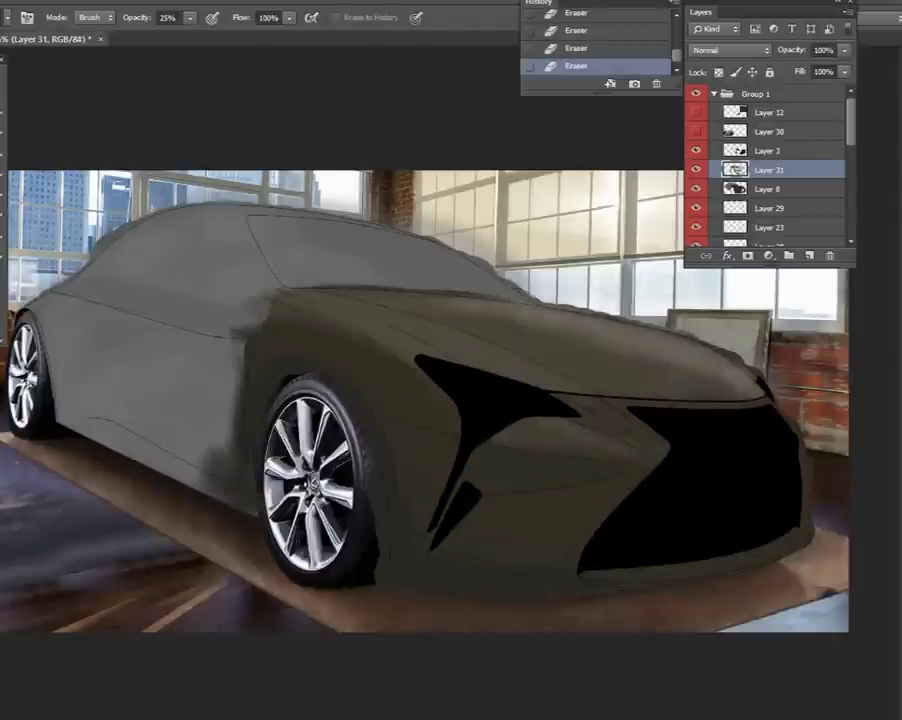
right_click(322, 328)
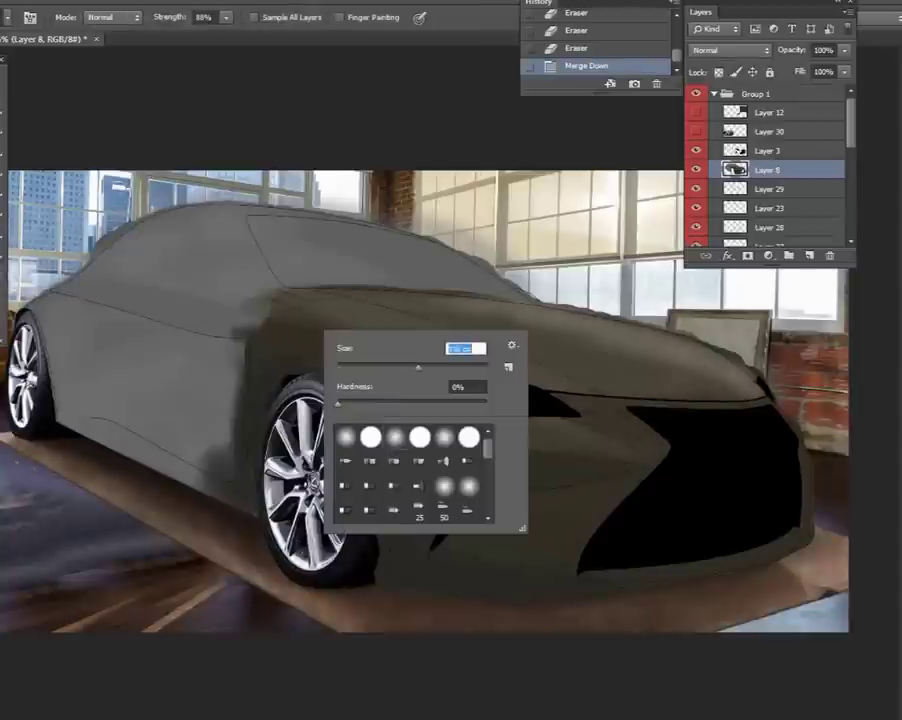
key("Return")
left_click_drag(245, 335, 240, 305)
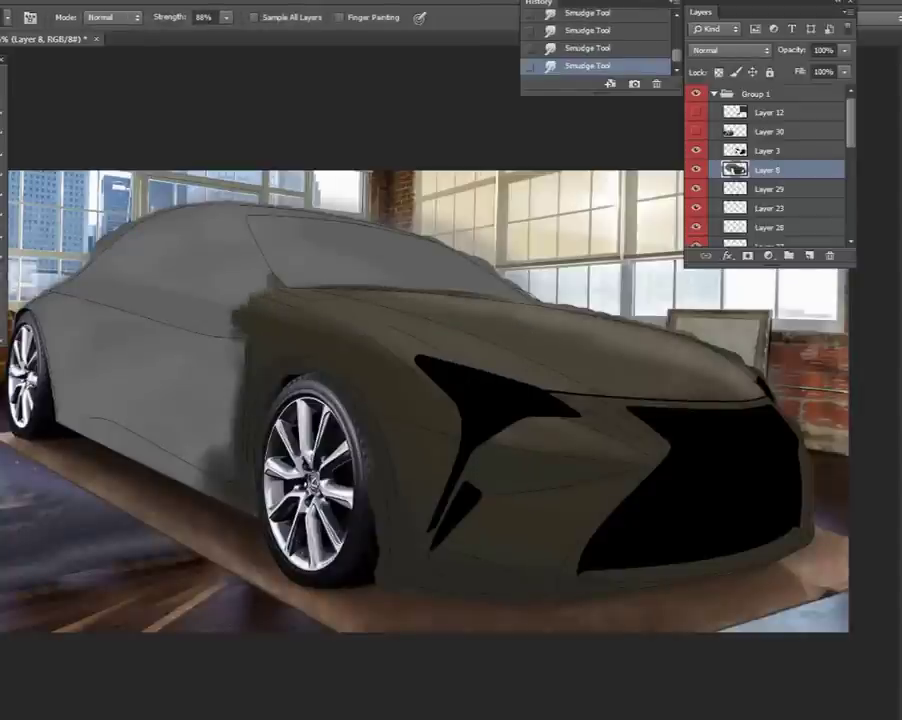
Trace the hood outline with a closed Pen path.
key("p")
left_click(546, 388)
left_click(766, 396)
left_click(657, 393)
left_click_drag(657, 393, 657, 398)
left_click(513, 300)
left_click(680, 332)
left_click_drag(680, 332, 680, 330)
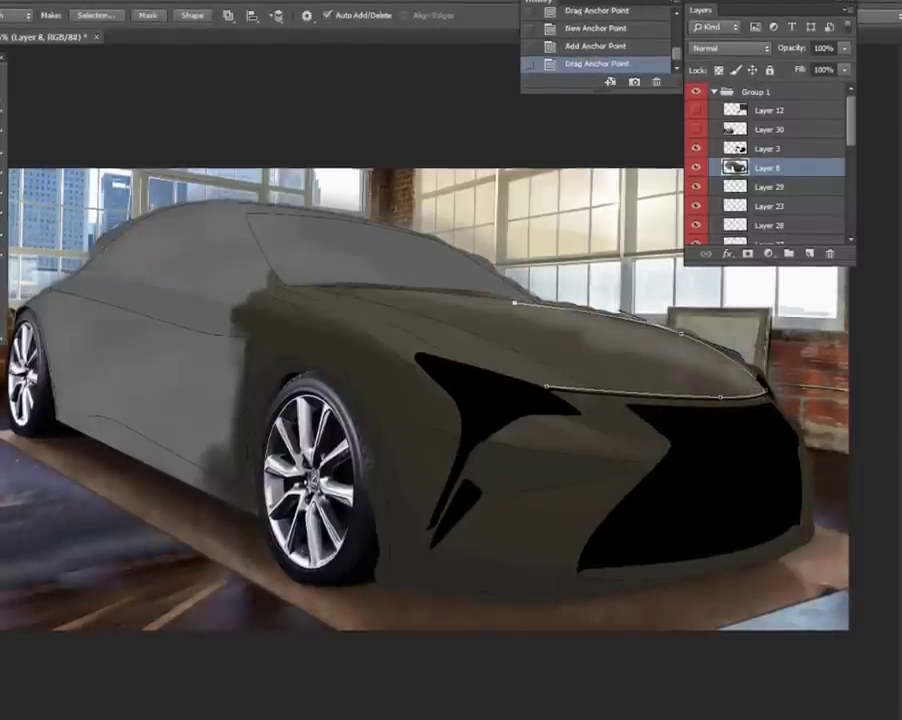
left_click(297, 286)
left_click(416, 288)
left_click(457, 364)
left_click(355, 303)
left_click(393, 322)
left_click(435, 343)
Make the hood path a selection, paste a copy as Layer 31, and reload its outline.
right_click(563, 333)
left_click(604, 402)
key("Return")
key("ctrl+c")
key("ctrl+v")
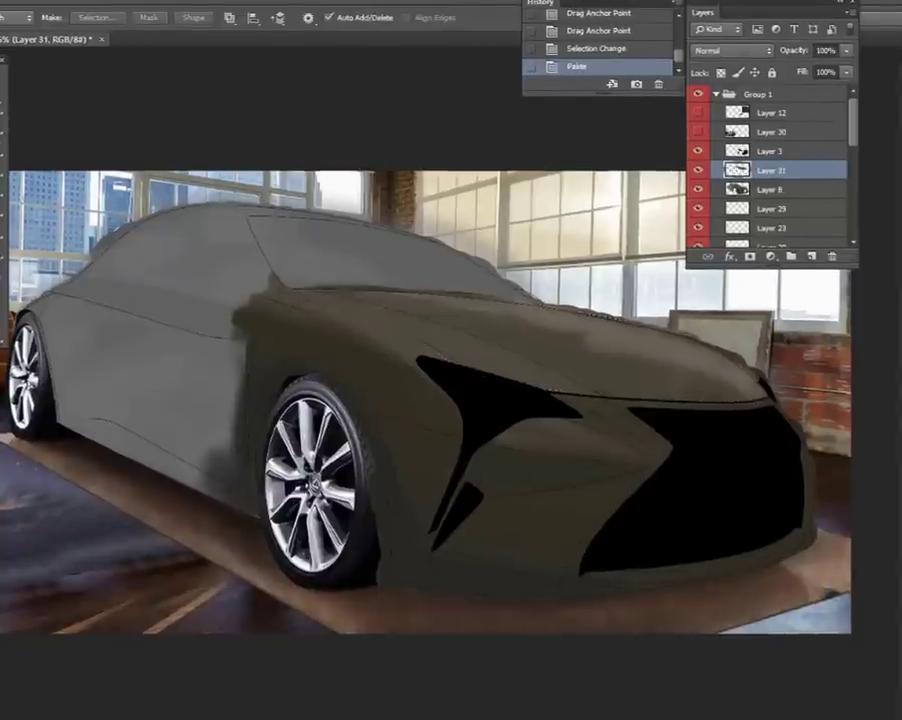
left_click(175, 266)
Soften the pasted hood copy with a Gaussian Blur.
left_click(185, 3)
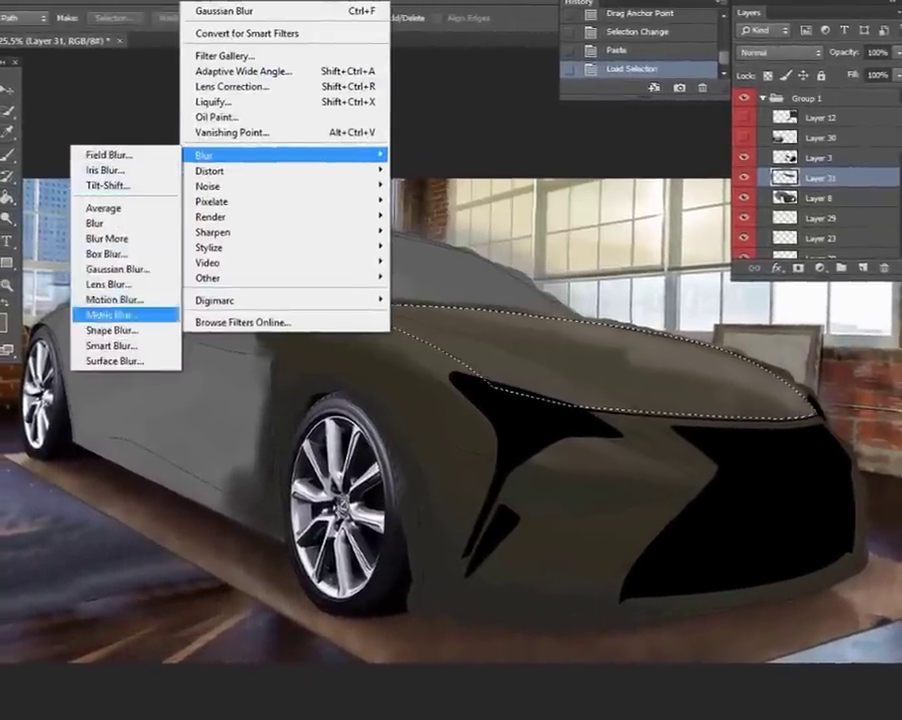
left_click(110, 272)
left_click_drag(463, 165, 211, 168)
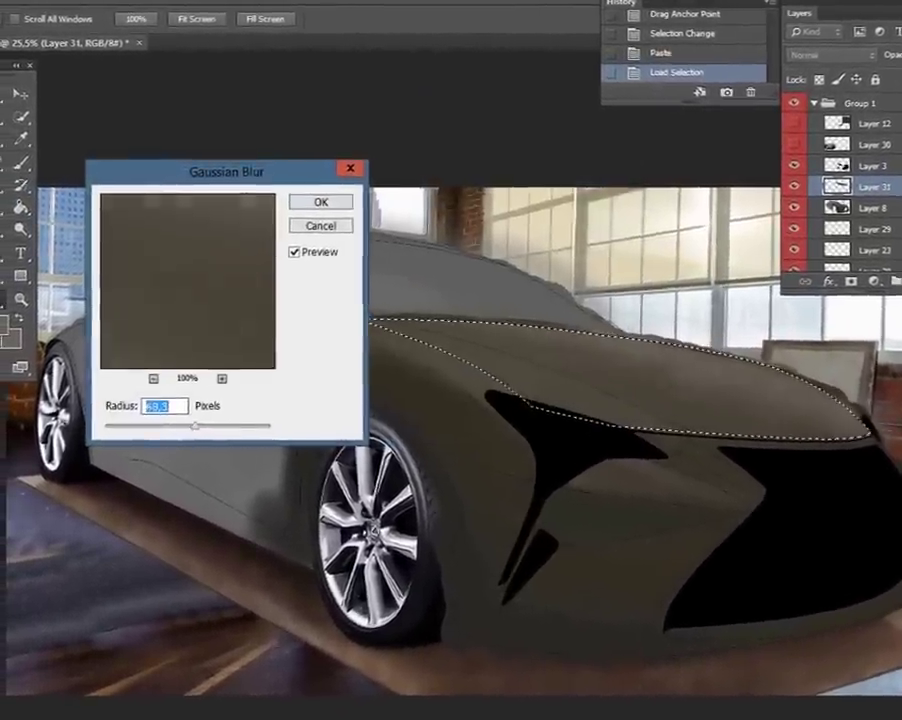
key("Return")
key("p")
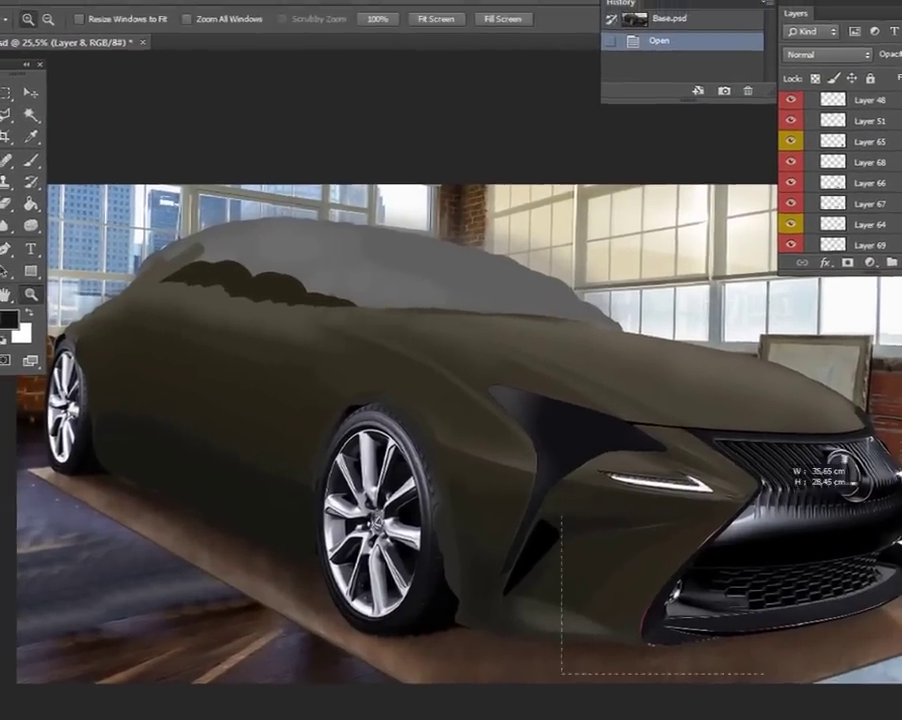
Zoom in on the fog light and bumper and pick Layer 47 holding the red rim.
left_click_drag(560, 620, 780, 440)
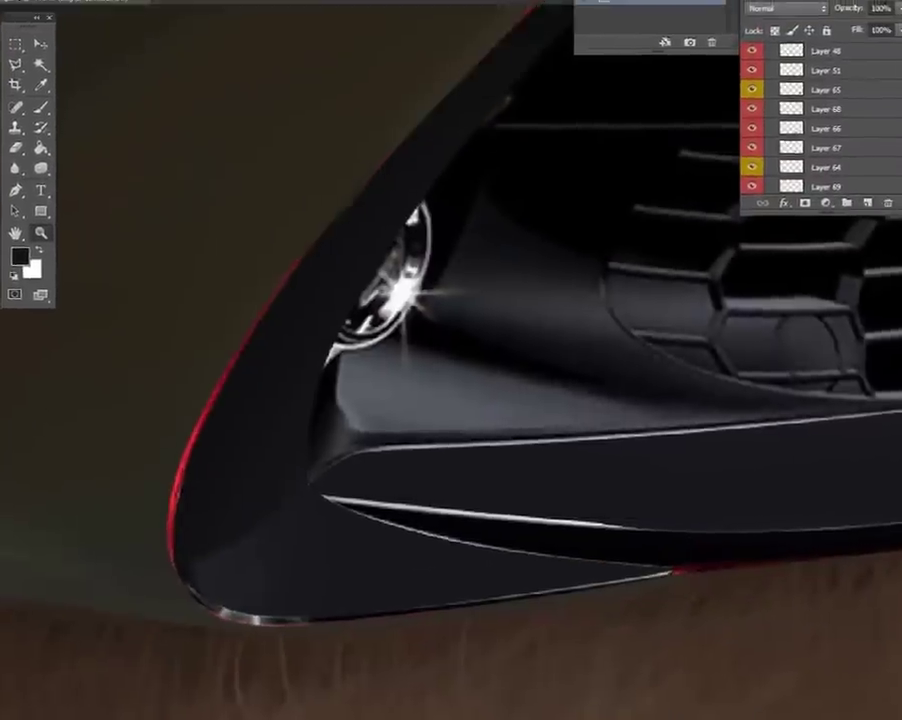
right_click(458, 290)
left_click(500, 314)
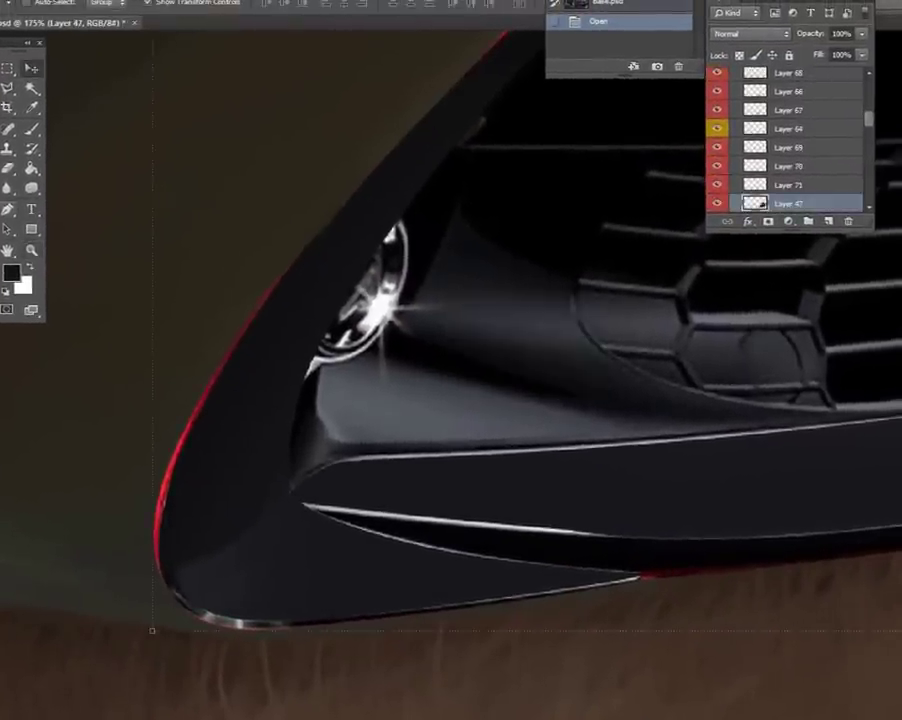
key("p")
left_click(313, 238)
Trace the red rim with a path and delete it from Layer 47.
left_click(160, 572)
left_click_drag(261, 352, 226, 352)
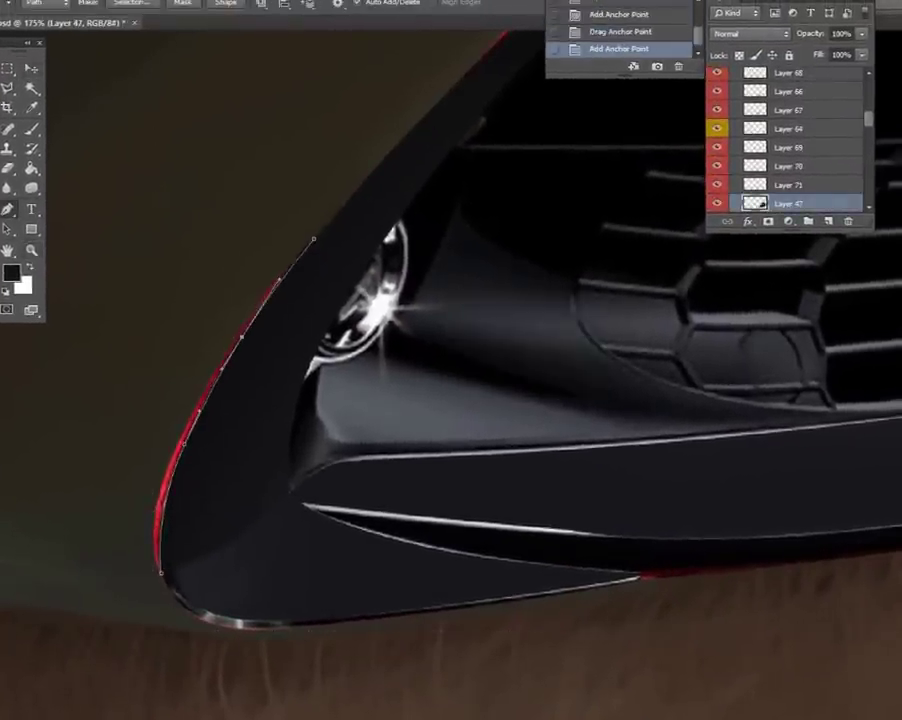
left_click_drag(190, 610, 205, 618)
left_click(341, 620)
left_click(76, 420)
left_click(313, 238)
right_click(313, 238)
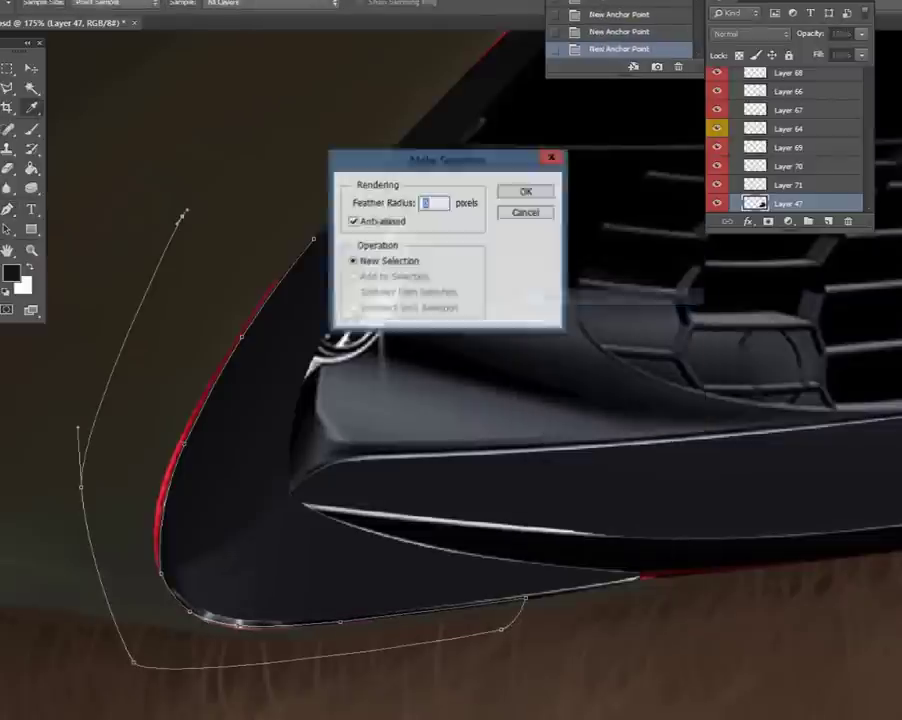
key("Return")
key("Delete")
key("ctrl+d")
Stroke a new path along the intake edge with the brush.
right_click(120, 165)
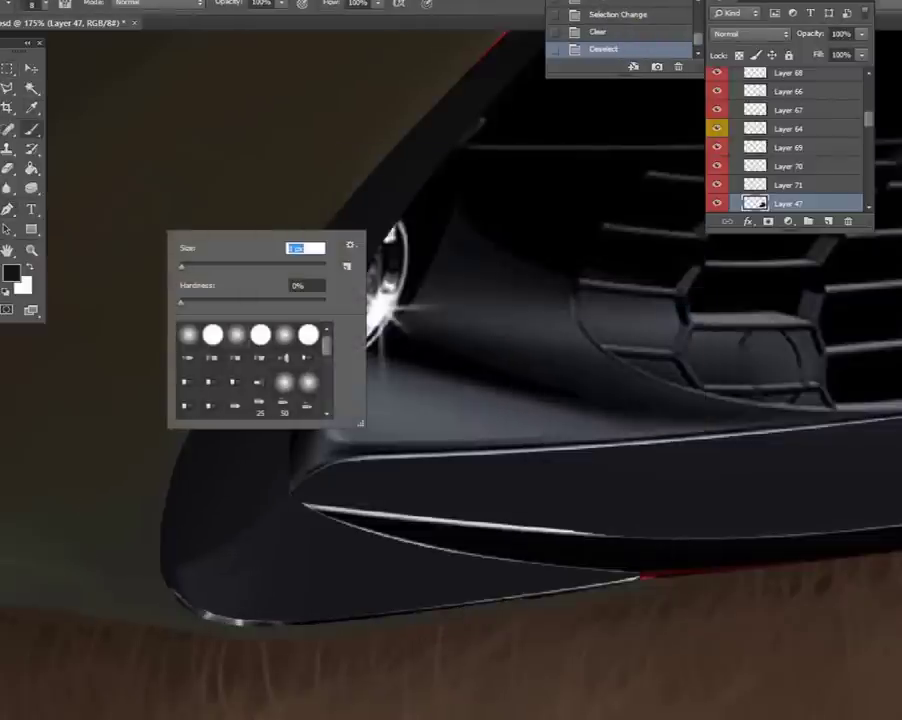
key("p")
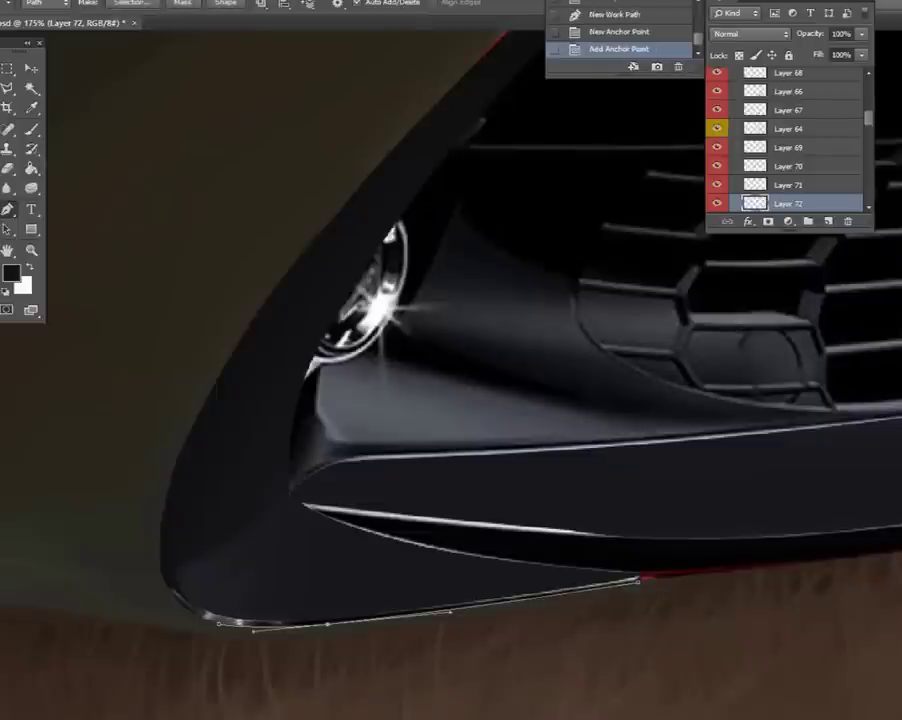
left_click(182, 451)
left_click(451, 88)
left_click_drag(326, 256, 280, 283)
left_click_drag(235, 348, 200, 300)
right_click(456, 276)
left_click(504, 372)
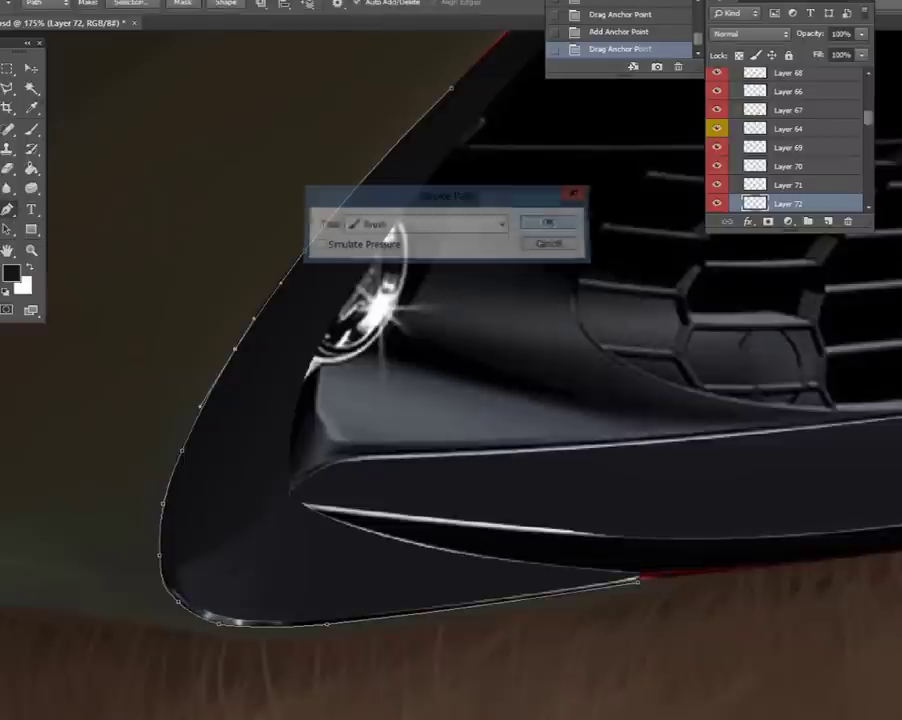
key("Return")
key("Delete")
key("b")
Move Layer 72 up two levels and darken the outline with brightness -150.
key("ctrl+bracketright")
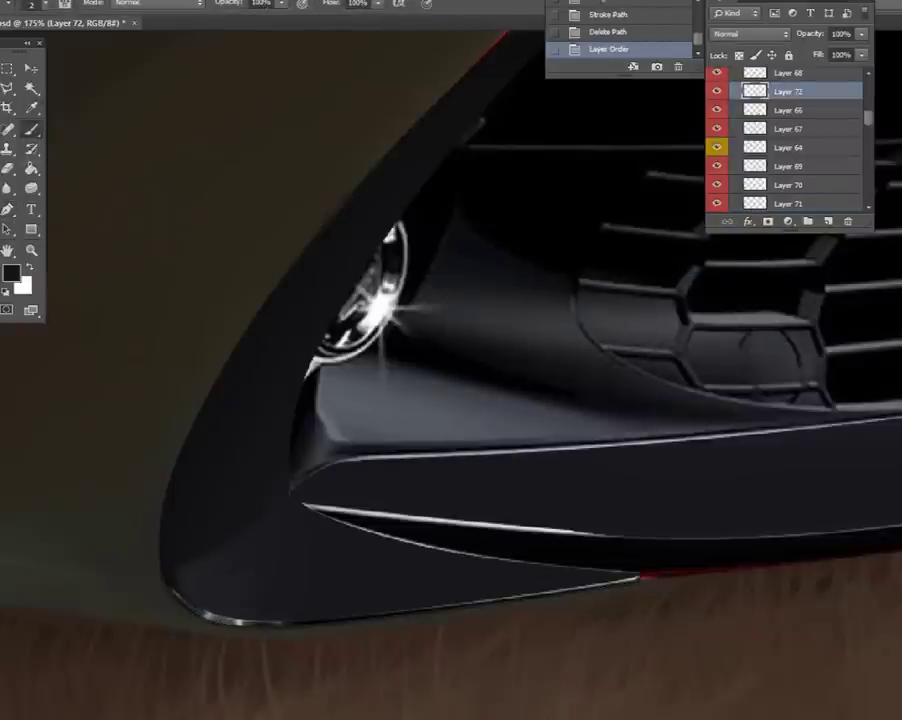
key("ctrl+bracketright")
key("v")
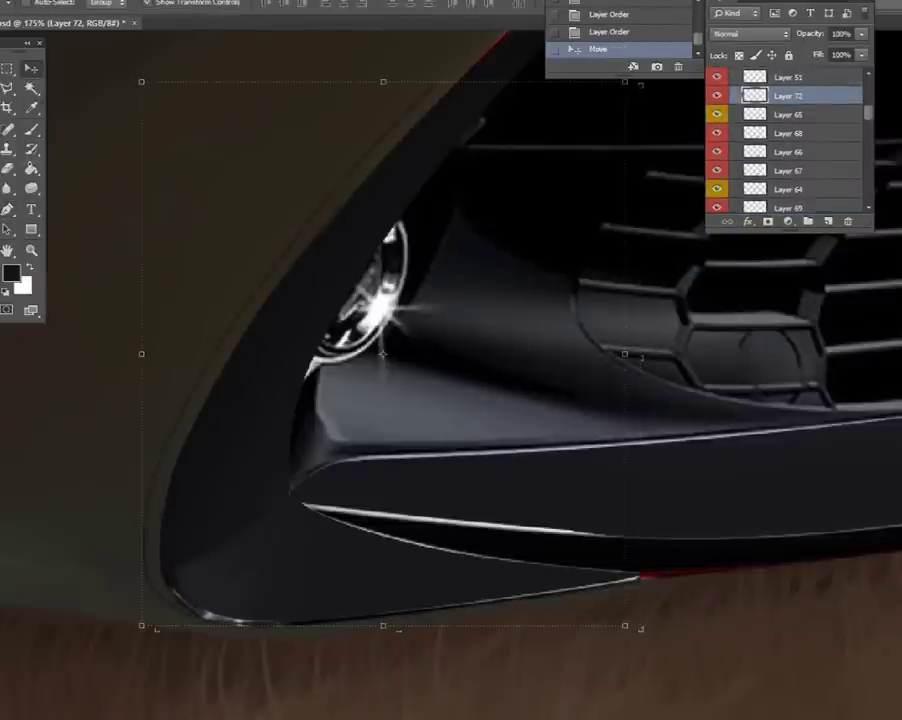
type("-150")
key("Tab")
key("Return")
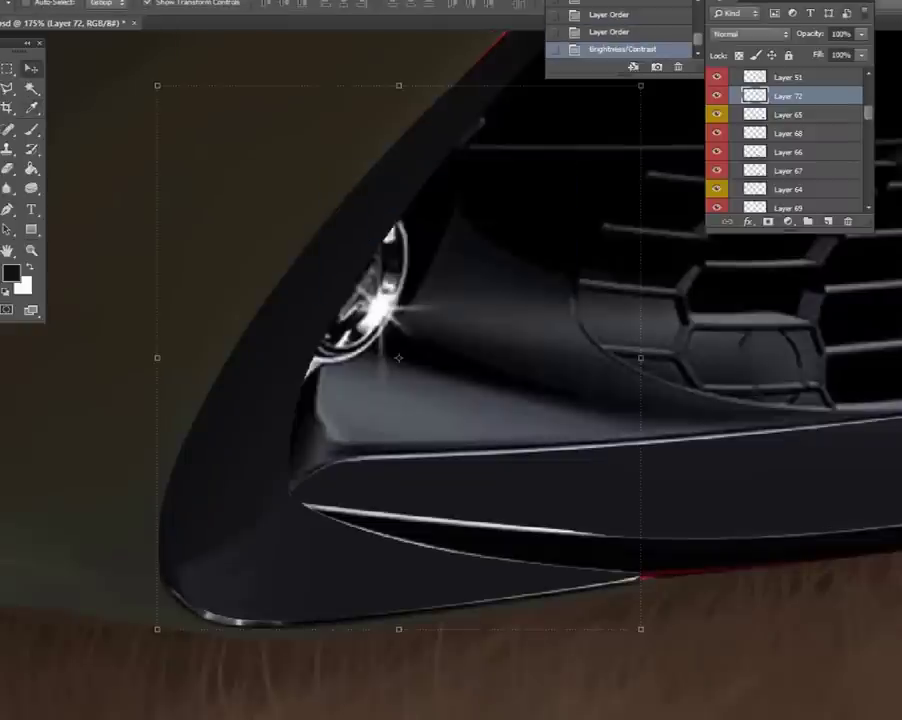
On a new layer, stroke a white highlight around the bumper corner.
key("b")
key("ctrl+shift+alt+n")
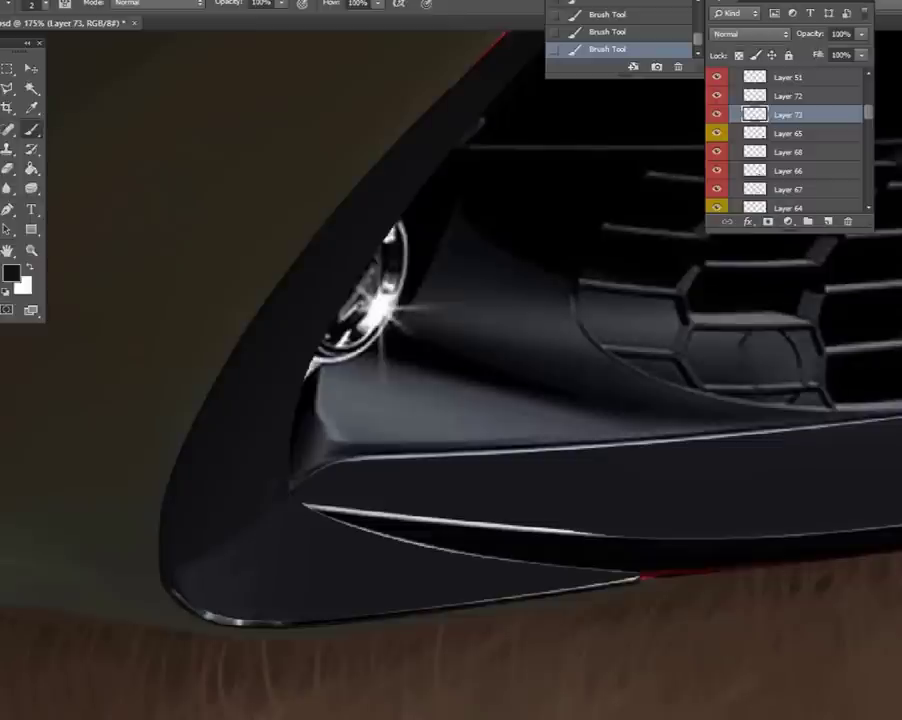
key("x")
right_click(205, 218)
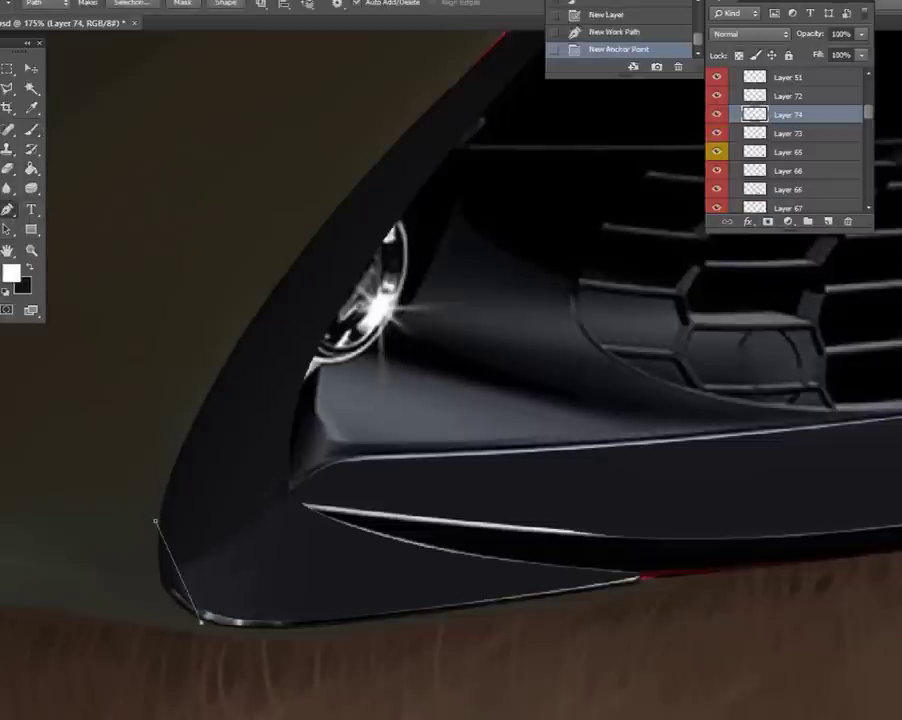
left_click_drag(181, 578, 163, 590)
right_click(300, 193)
left_click(360, 296)
right_click(455, 276)
left_click(523, 298)
Stroke a second thin white highlight along the bumper's outer edge.
left_click(436, 101)
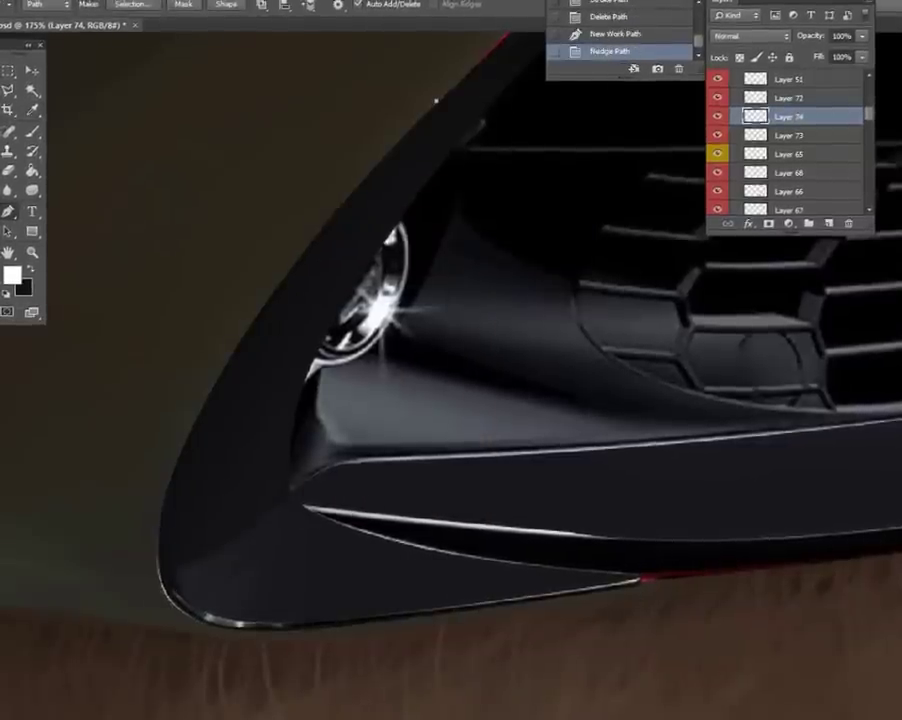
left_click(165, 487)
mouse_move(253, 322)
left_mouse_down()
mouse_move(185, 418)
mouse_move(250, 326)
left_mouse_up()
right_click(436, 190)
left_click(463, 288)
right_click(485, 251)
left_click(540, 280)
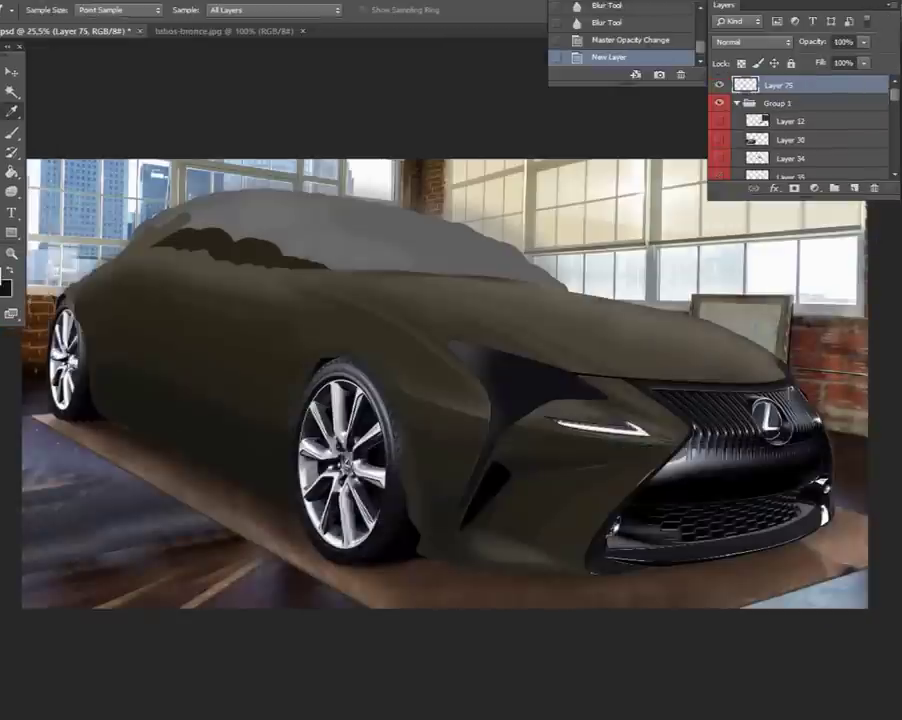
Label Layer 75 green and set a thin brush for sketching.
right_click(719, 85)
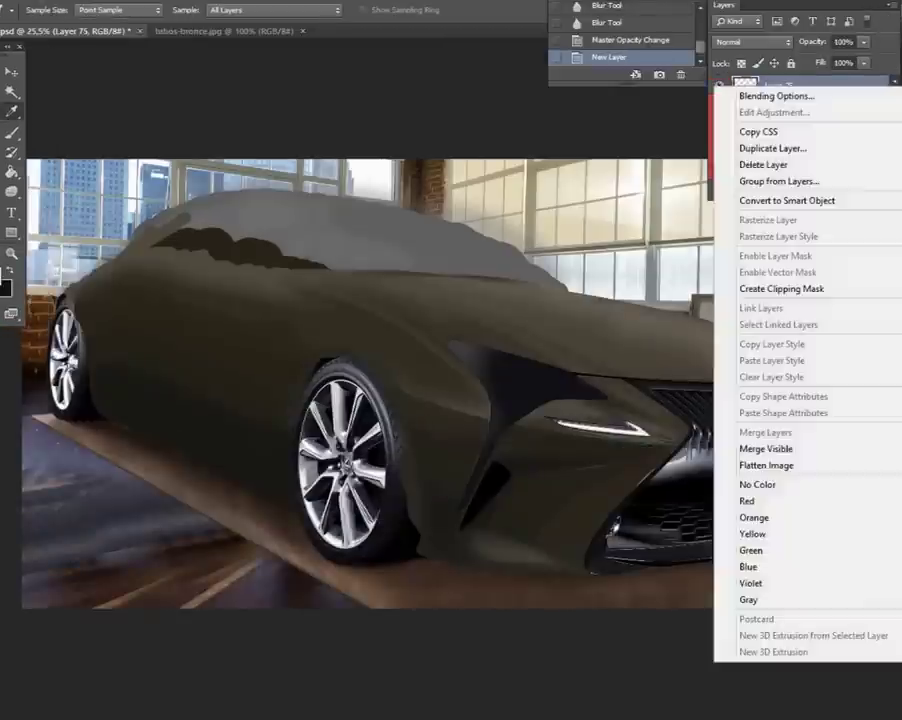
left_click(745, 546)
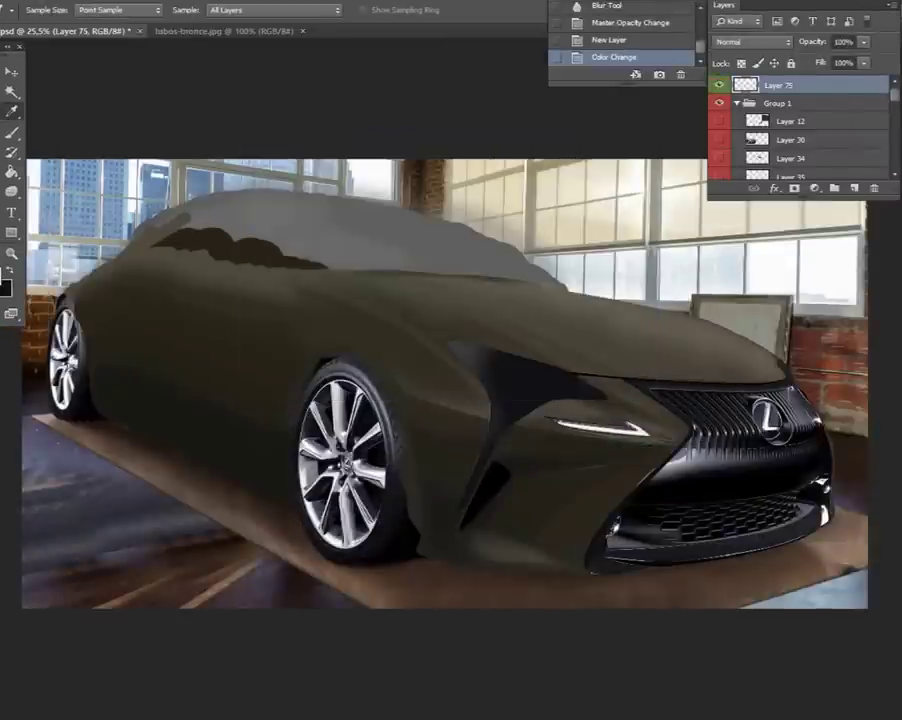
key("ctrl+plus")
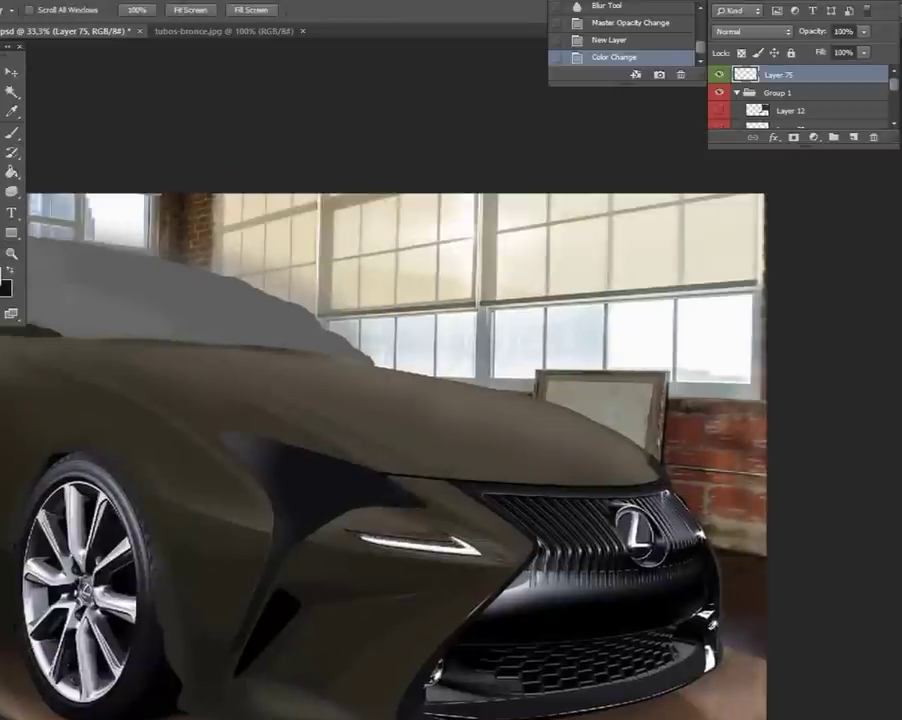
key("b")
right_click(537, 343)
key("Return")
Sketch green flow lines and arrows over the hood, fender and bumper.
left_click_drag(456, 375, 520, 337)
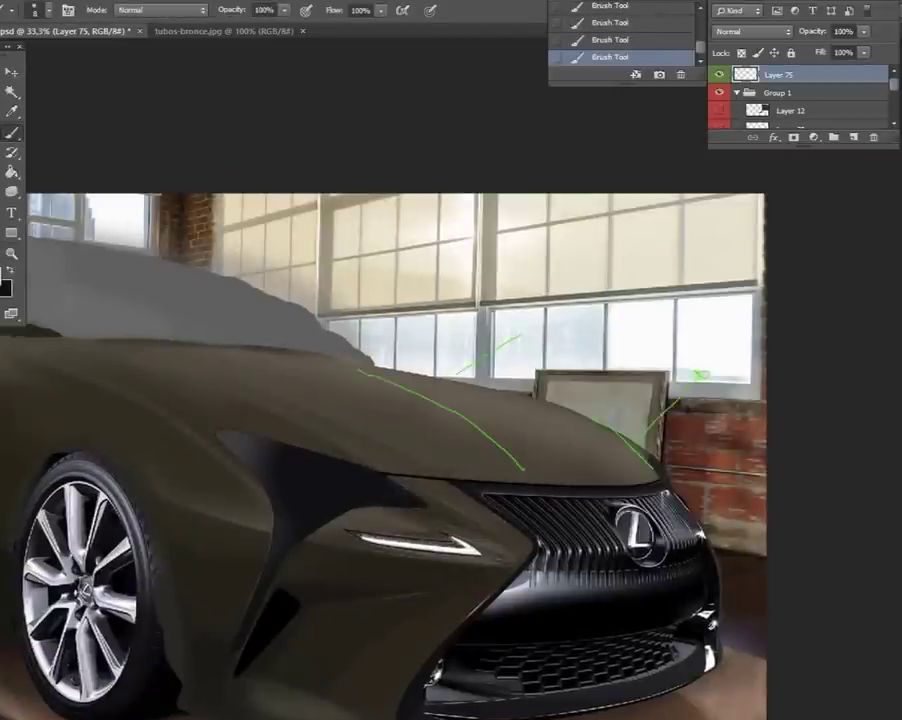
left_click_drag(297, 380, 295, 215)
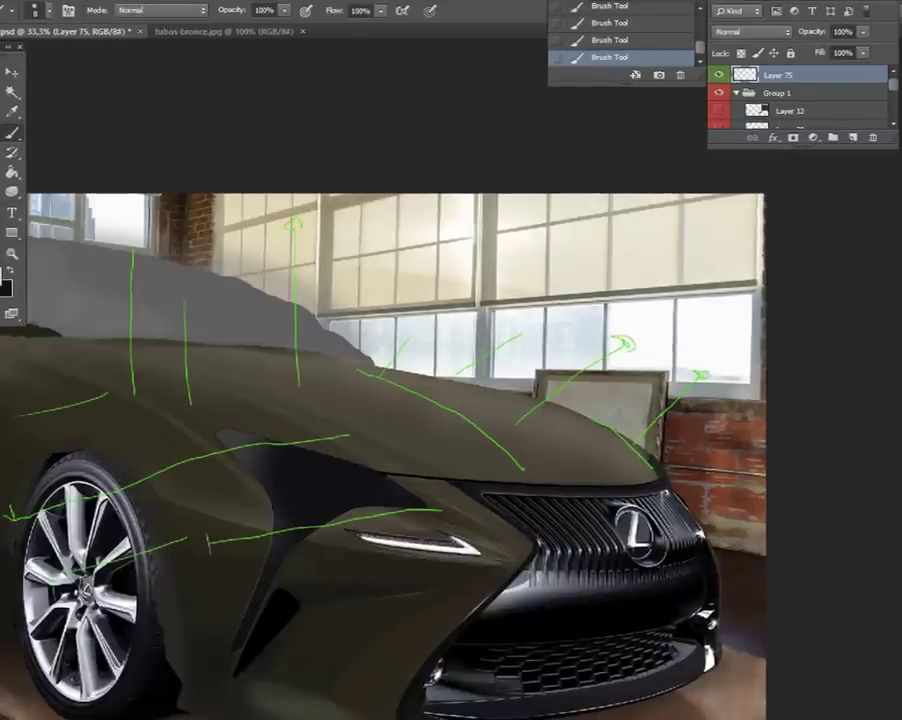
left_click_drag(400, 400, 355, 285)
left_click_drag(293, 469, 313, 454)
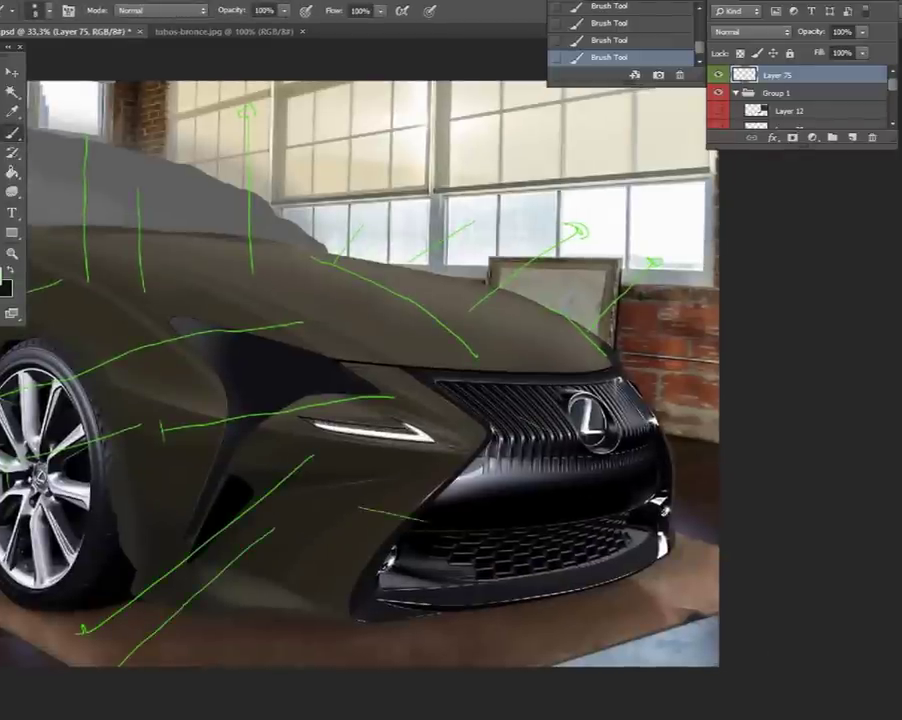
left_click_drag(202, 607, 272, 604)
left_click_drag(282, 612, 279, 651)
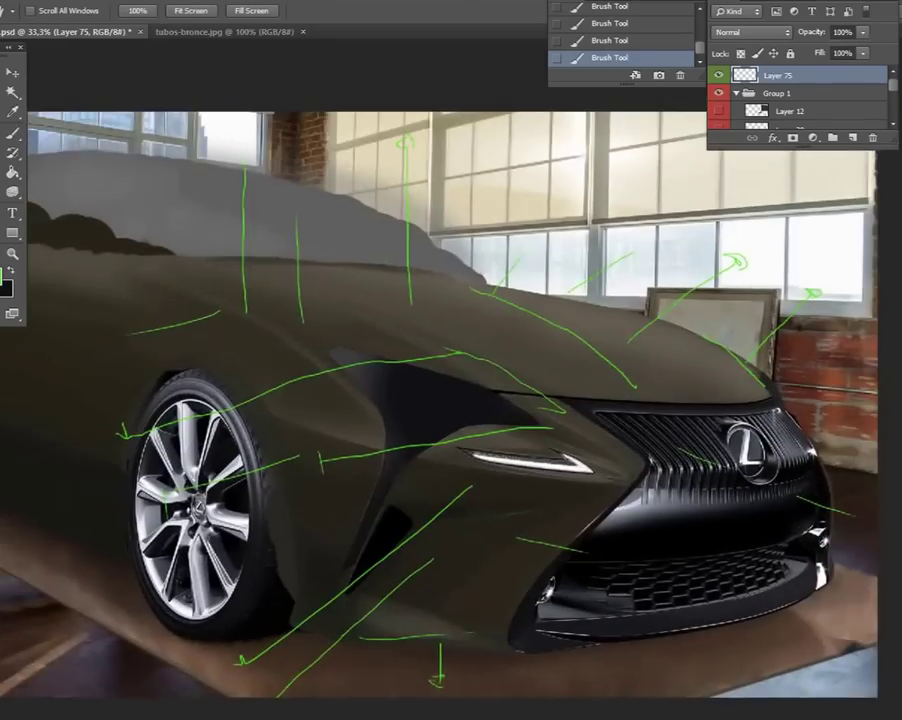
left_click_drag(400, 400, 502, 427)
Sample a copper colour from the tubos-bronce.jpg photo and return to the car.
key("ctrl+Tab")
key("i")
left_click(381, 342)
key("ctrl+Tab")
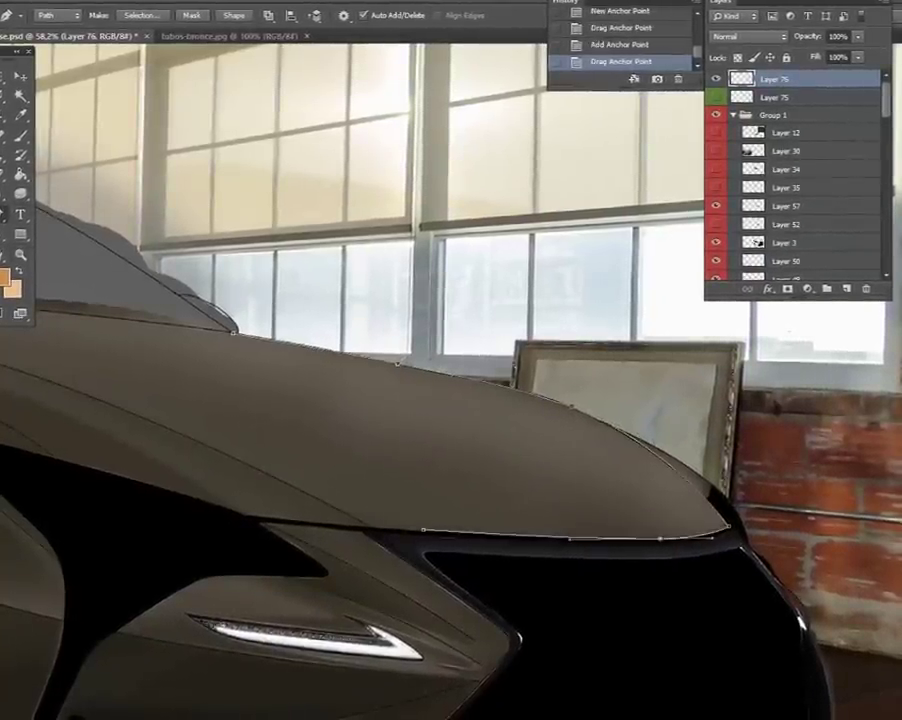
Brush a warm orange tint onto the hood inside its path selection.
right_click(345, 268)
left_click(412, 330)
key("b")
right_click(580, 320)
key("Escape")
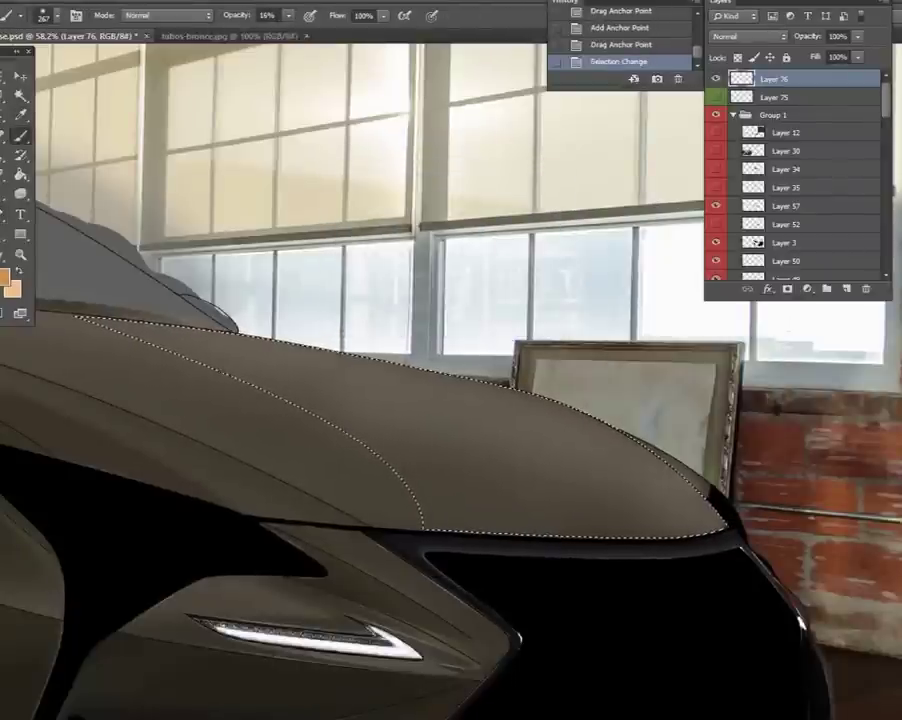
left_click_drag(360, 365, 620, 415)
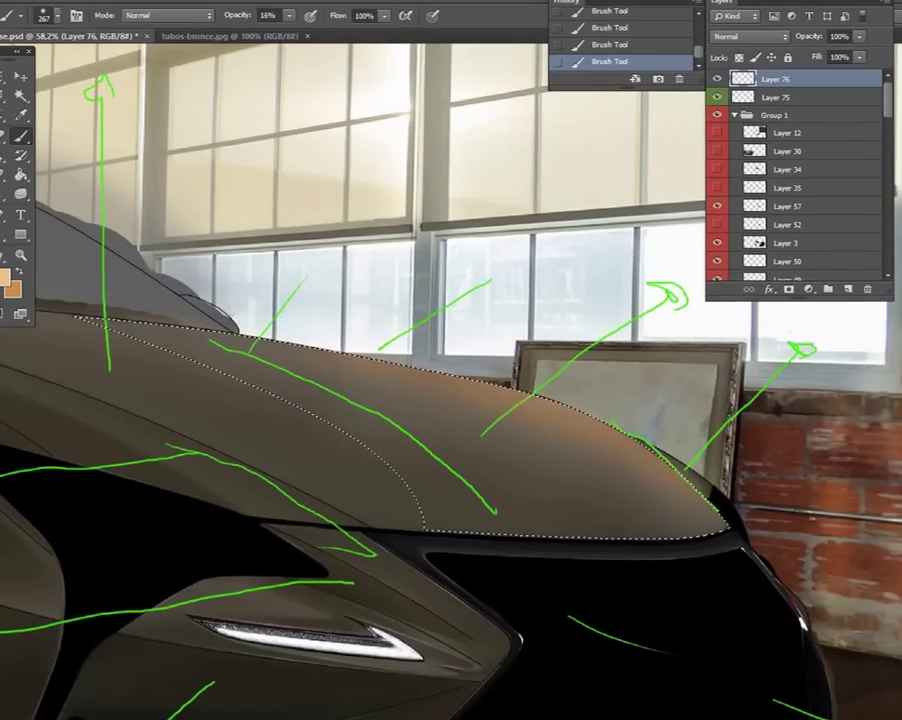
Add new Layer 77, clear the hood selection and set up the eraser.
left_click(770, 97)
left_click(846, 289)
right_click(450, 272)
key("Escape")
key("ctrl+d")
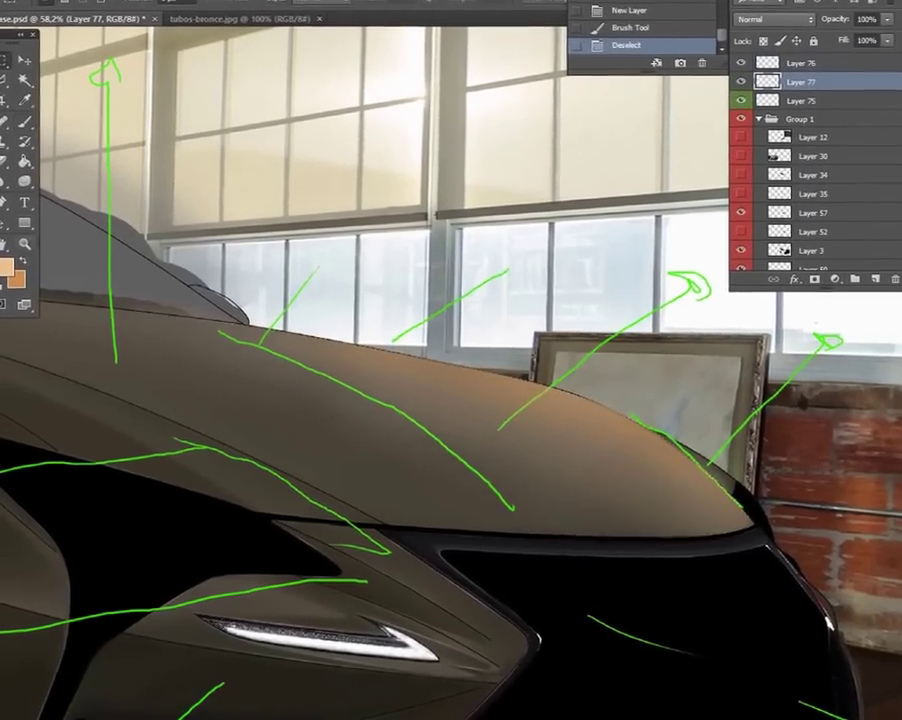
right_click(308, 419)
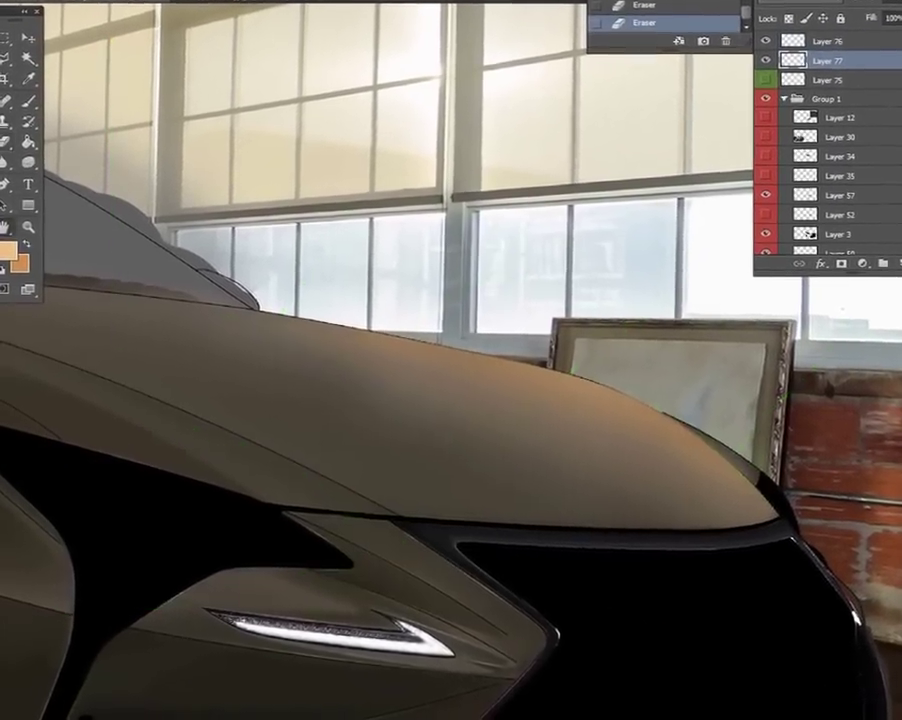
scroll(451, 360, "up", 5)
Trace a path along the hood's front edge and make it a selection.
key("p")
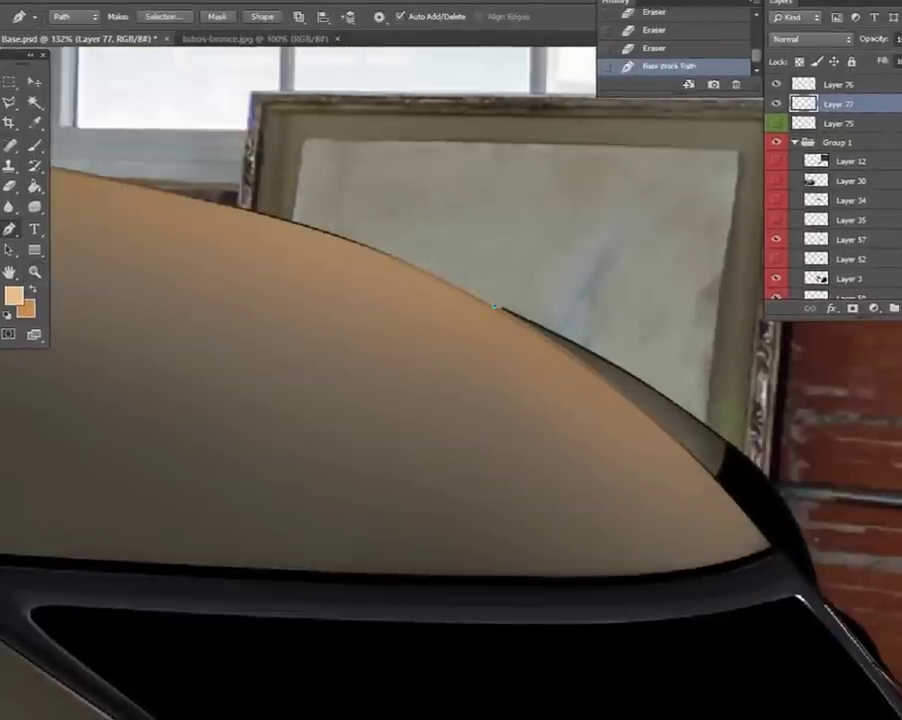
left_click(502, 308)
left_click_drag(616, 368, 630, 380)
left_click(720, 446)
left_click_drag(585, 355, 580, 350)
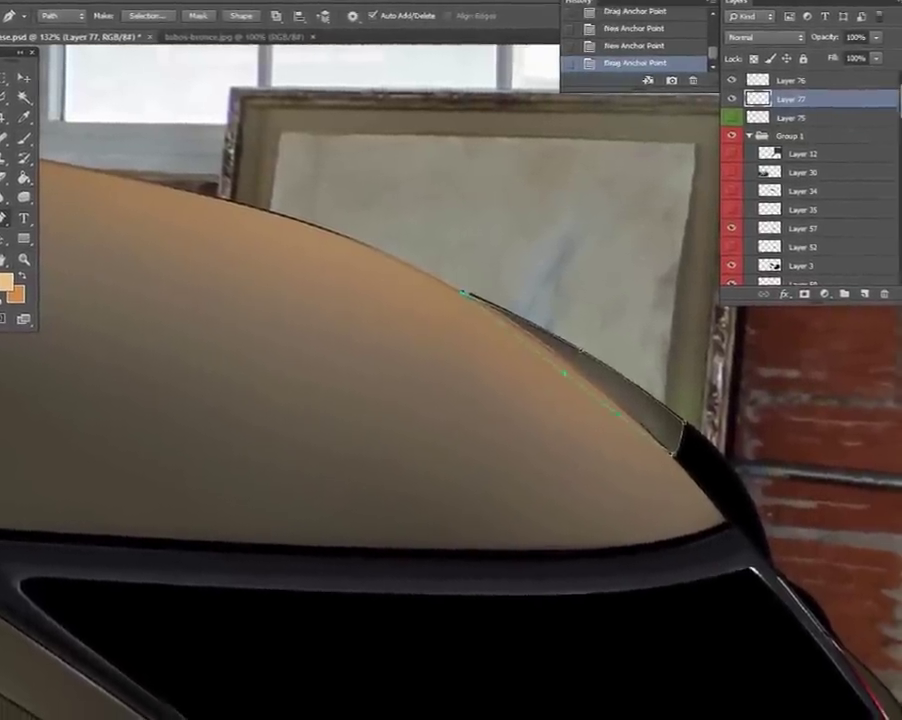
left_click_drag(530, 320, 525, 316)
right_click(634, 281)
left_click(695, 343)
Brush a dark band along the hood edge, then deselect and merge the layer down.
key("Return")
key("b")
right_click(648, 356)
left_click_drag(640, 400, 500, 310)
left_click_drag(500, 310, 650, 410)
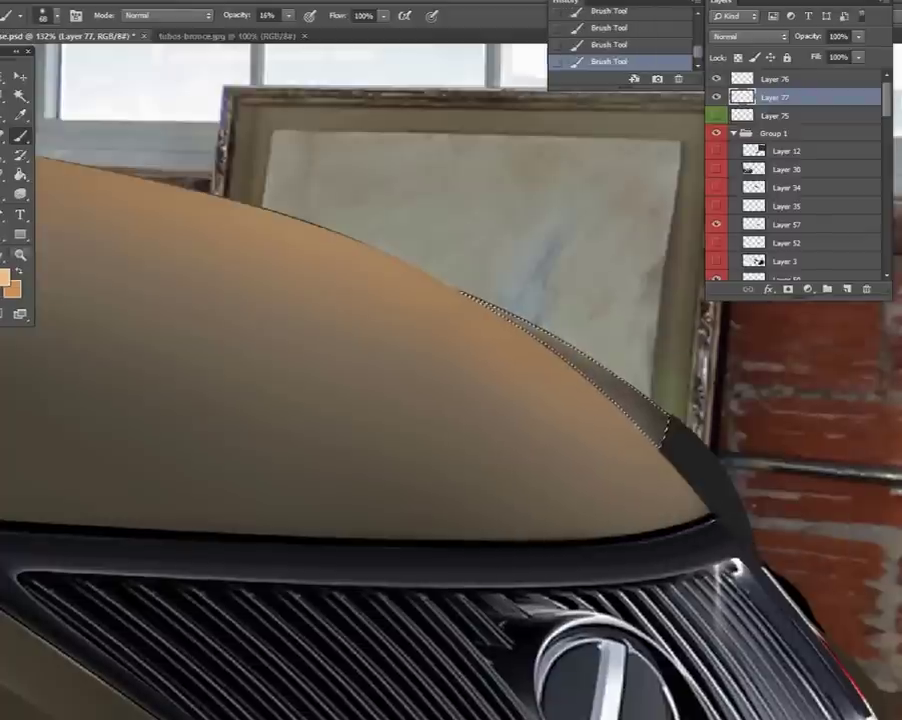
key("ctrl+d")
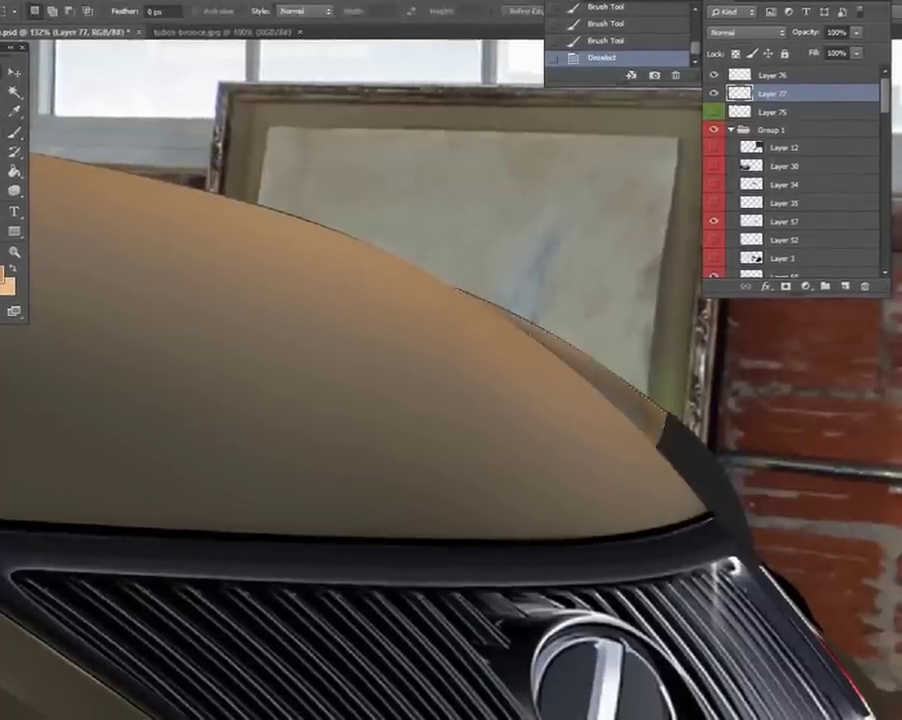
key("ctrl+0")
key("ctrl+e")
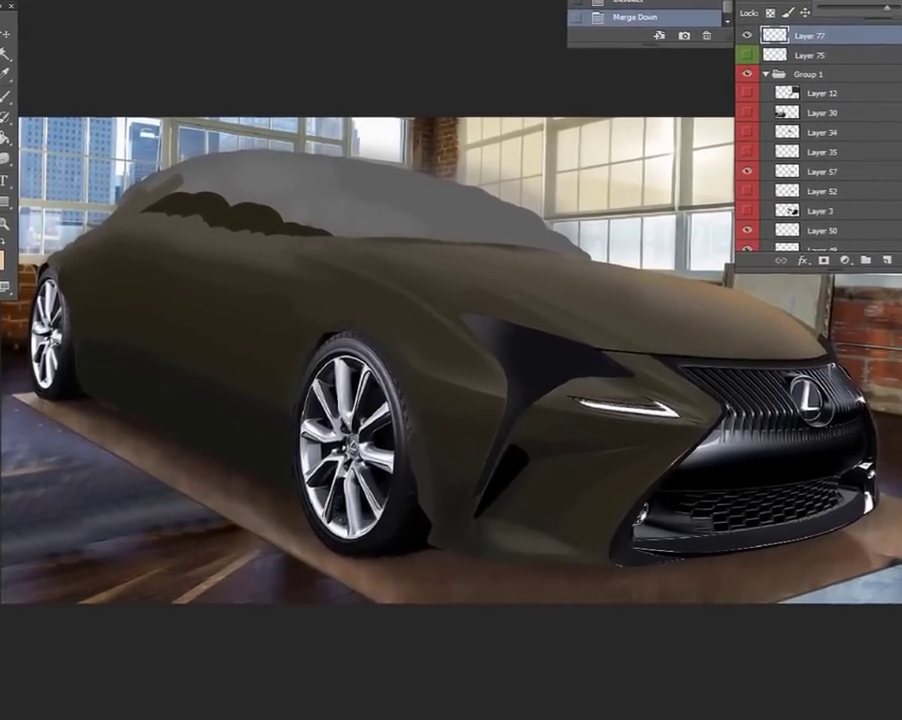
Lower Layer 77's opacity to 89% and add a new empty layer for highlights.
key("8")
key("9")
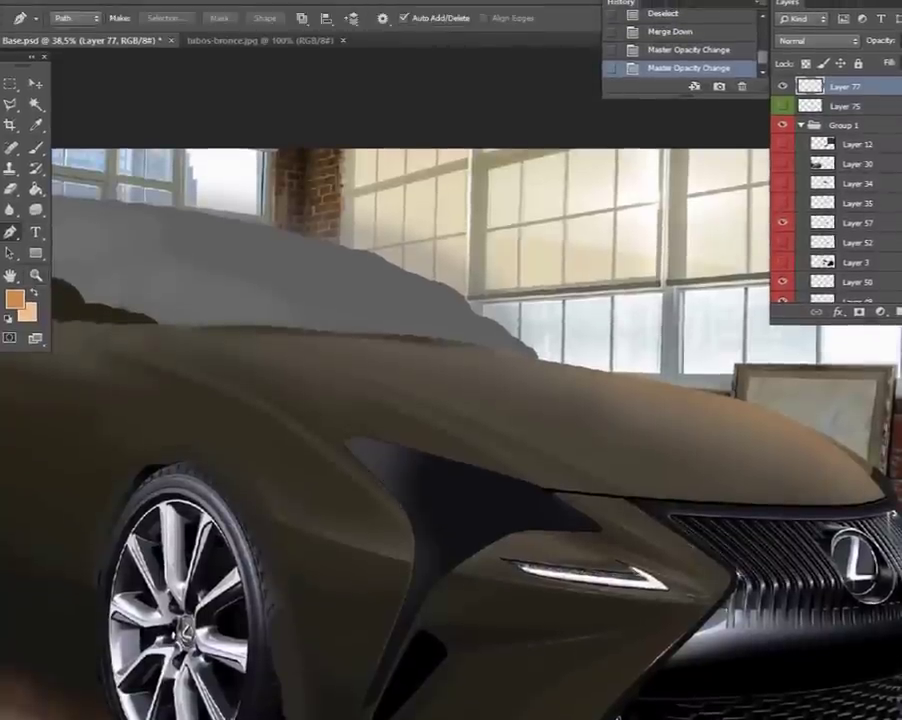
key("ctrl+shift+alt+n")
key("b")
right_click(352, 323)
key("Escape")
key("p")
Stroke a curved pen path along the hood crease with the brush, then delete the path.
left_click(625, 493)
left_click(391, 382)
right_click(394, 386)
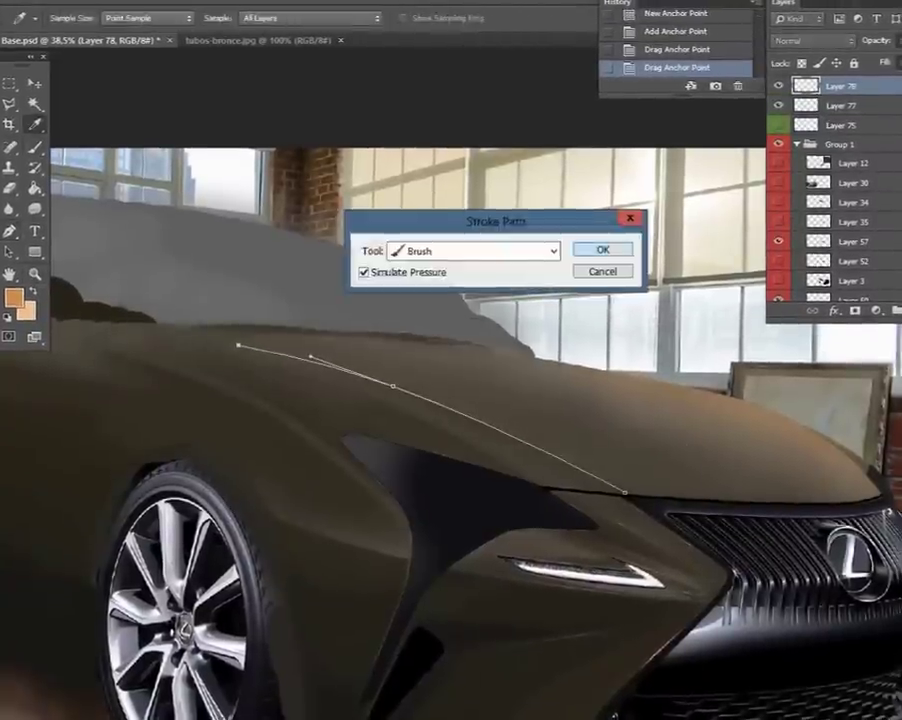
key("Return")
key("BackSpace")
Stroke a second highlight path on the hood and adjust the brush size.
key("b")
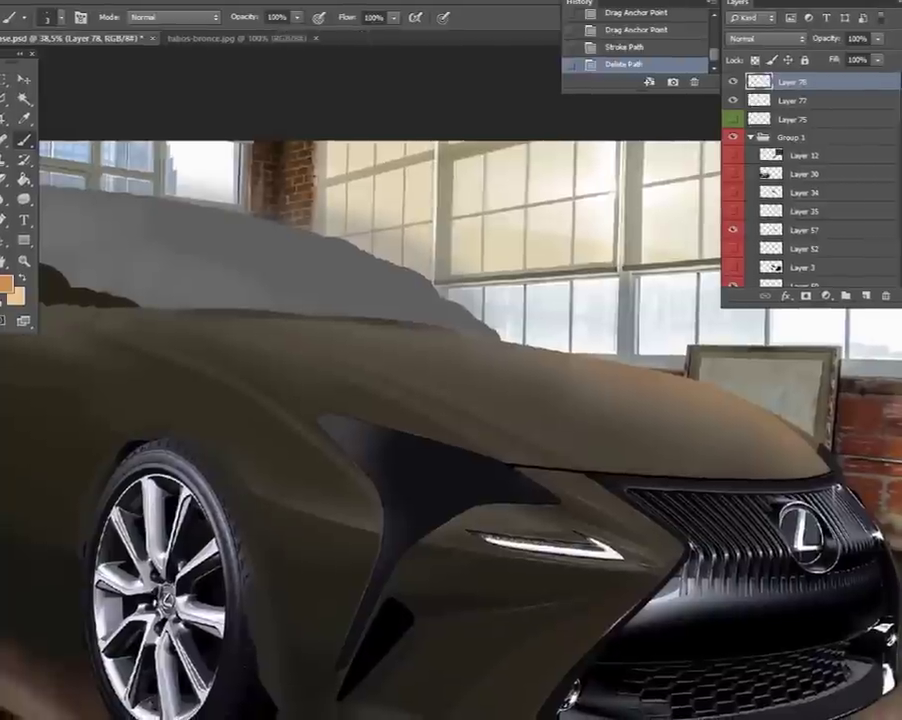
key("p")
right_click(236, 236)
right_click(500, 250)
left_click(516, 344)
key("Return")
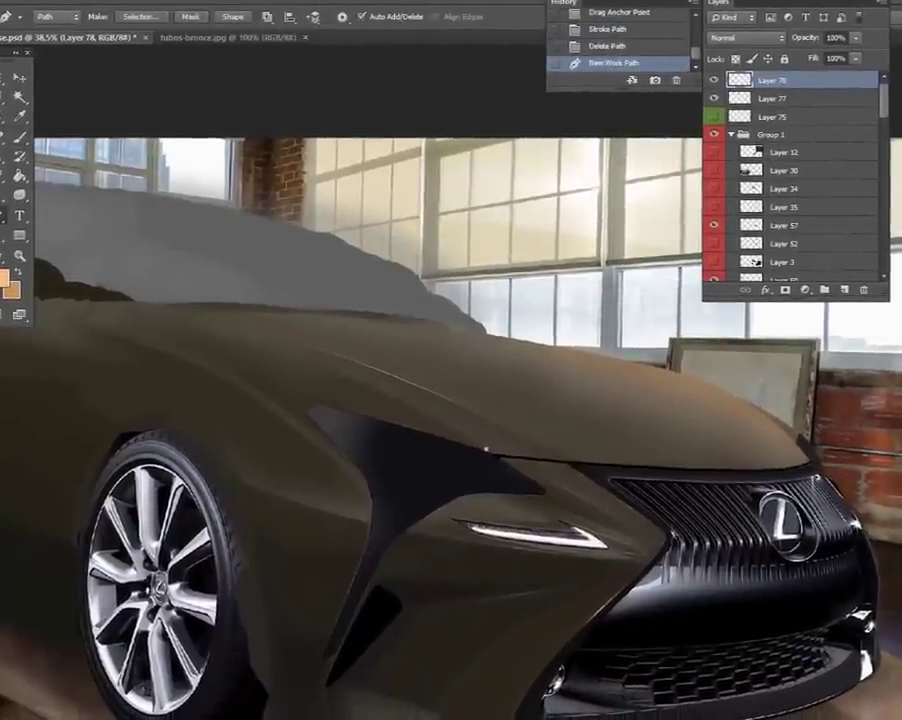
right_click(304, 214)
key("Return")
key("BackSpace")
right_click(221, 241)
key("p")
Stroke a third curved highlight line across the hood and soften the fresh lines.
left_click(85, 325)
left_click_drag(248, 390, 261, 405)
right_click(470, 340)
left_click(530, 432)
key("Return")
right_click(544, 262)
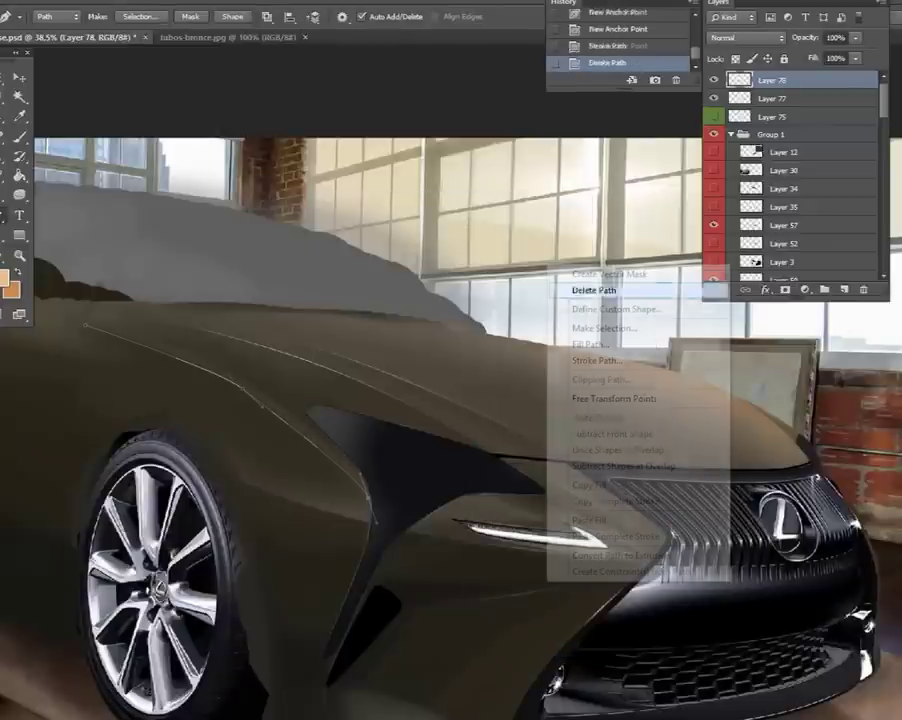
left_click(575, 280)
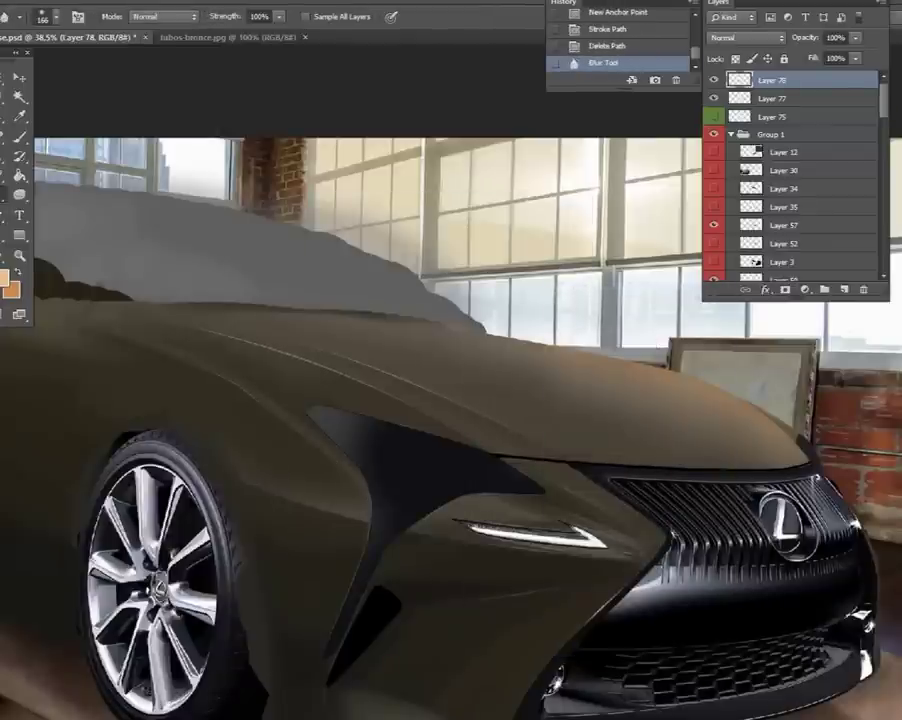
Fade the highlights to 54%, then paint black shading on a new layer and Gaussian-blur it.
key("i")
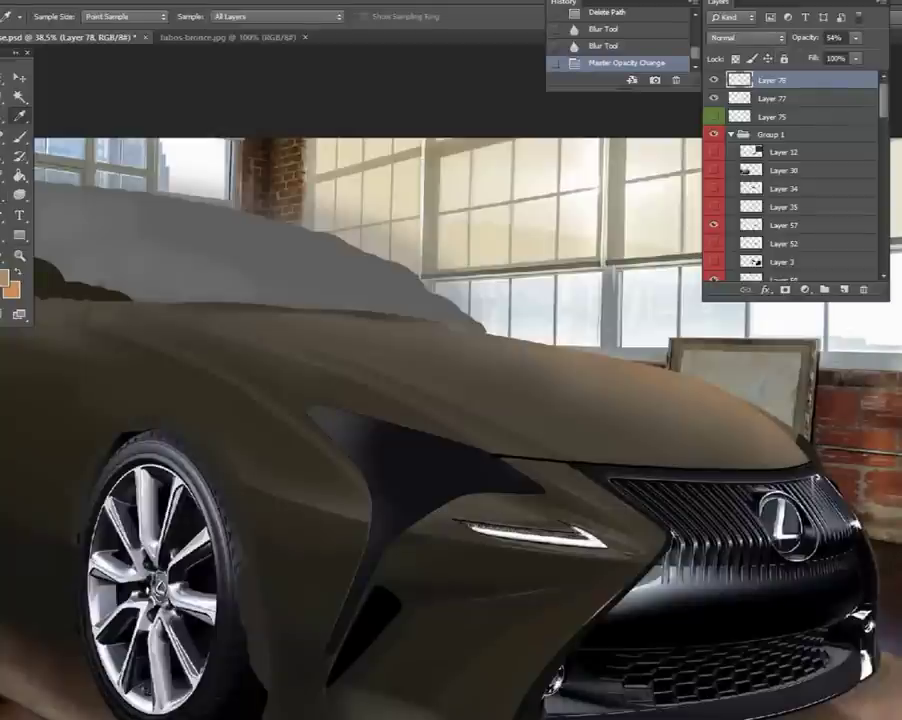
key("b")
key("ctrl+shift+alt+n")
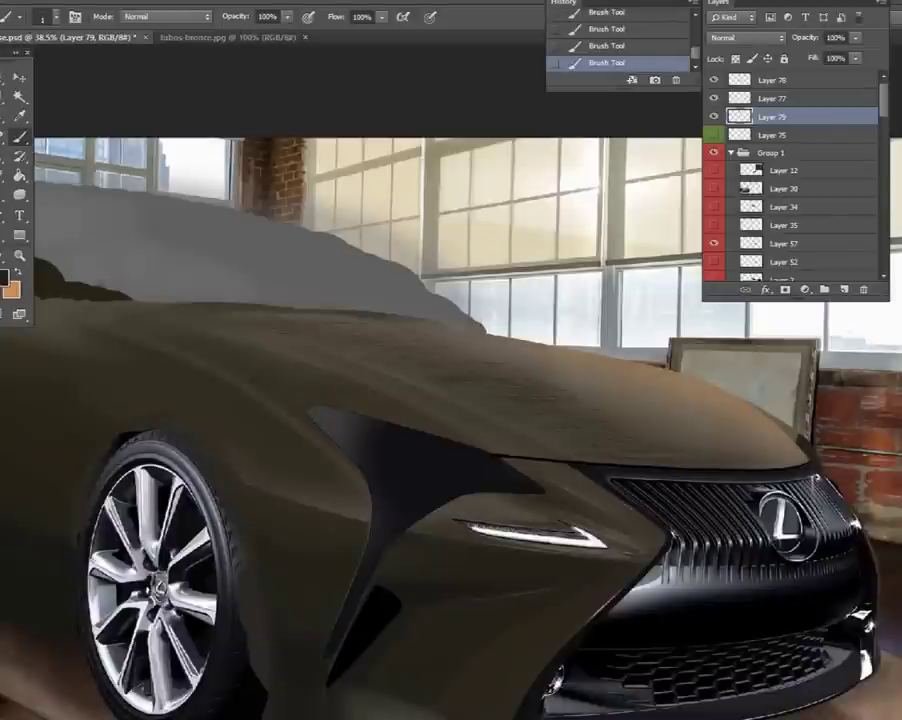
left_click(141, 244)
key("Return")
key("r")
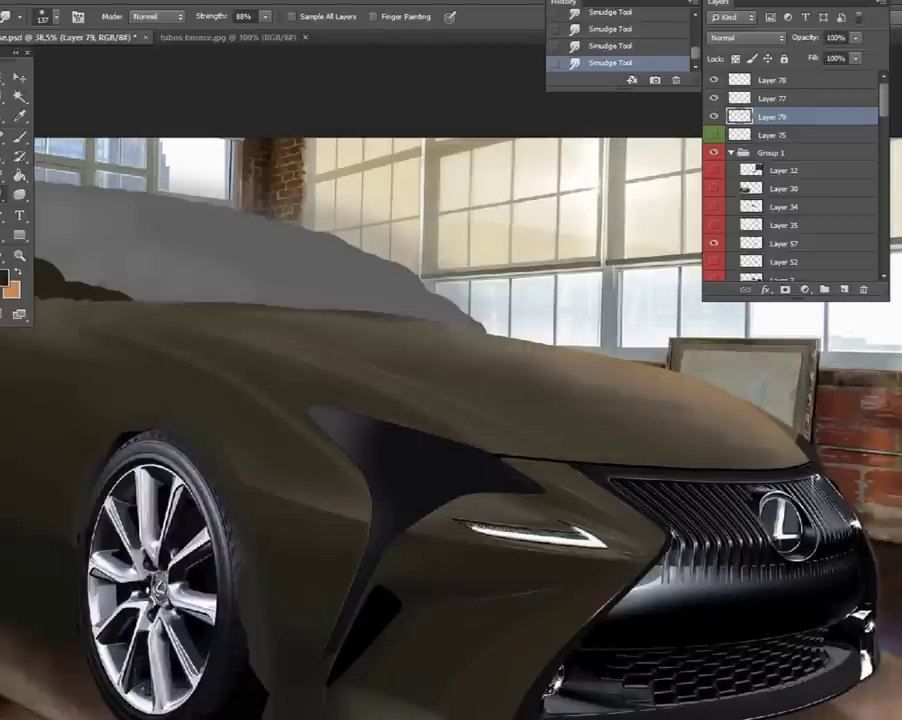
Erase part of the smudged shading with the Eraser at 45% opacity and size 825.
key("e")
right_click(150, 242)
left_click(250, 350)
key("4")
key("5")
right_click(705, 383)
double_click(845, 403)
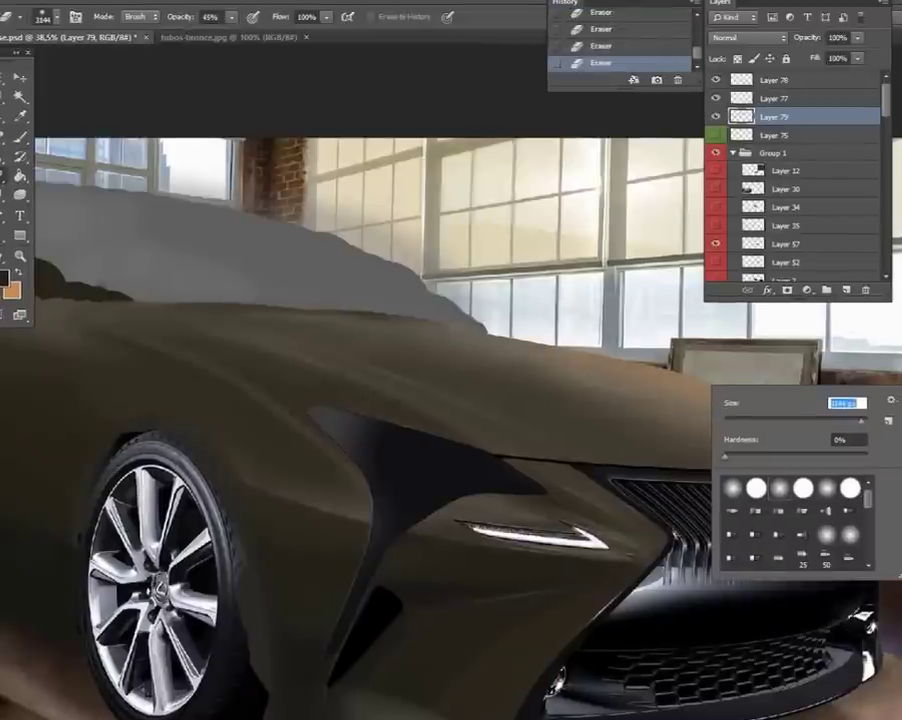
type("825")
key("Return")
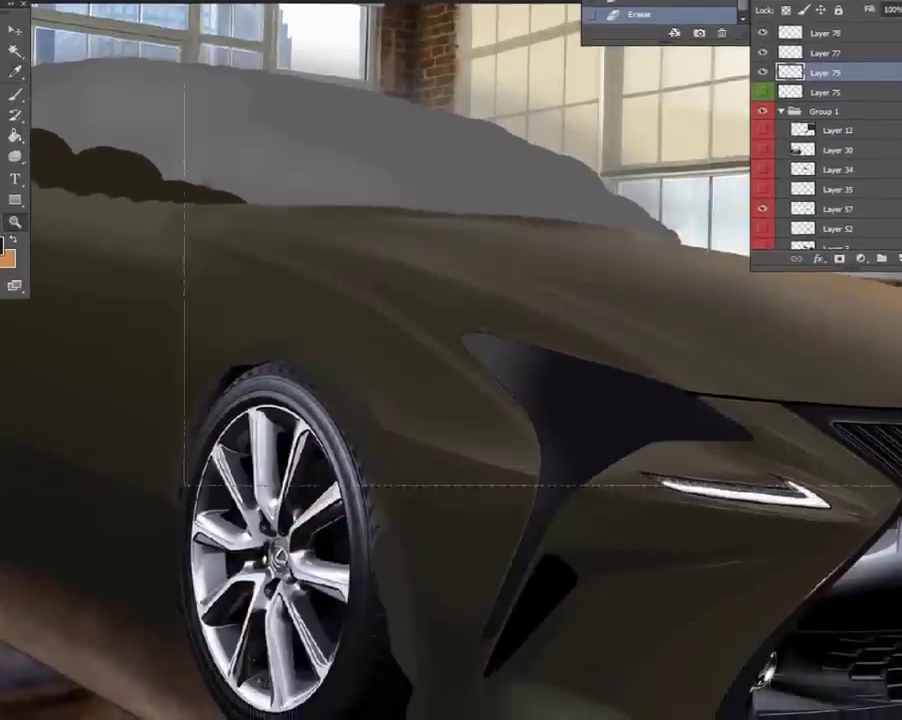
On a new layer, select a band along the fender crest and shade it with a soft brush.
key("ctrl+shift+alt+n")
left_click_drag(369, 383, 397, 347)
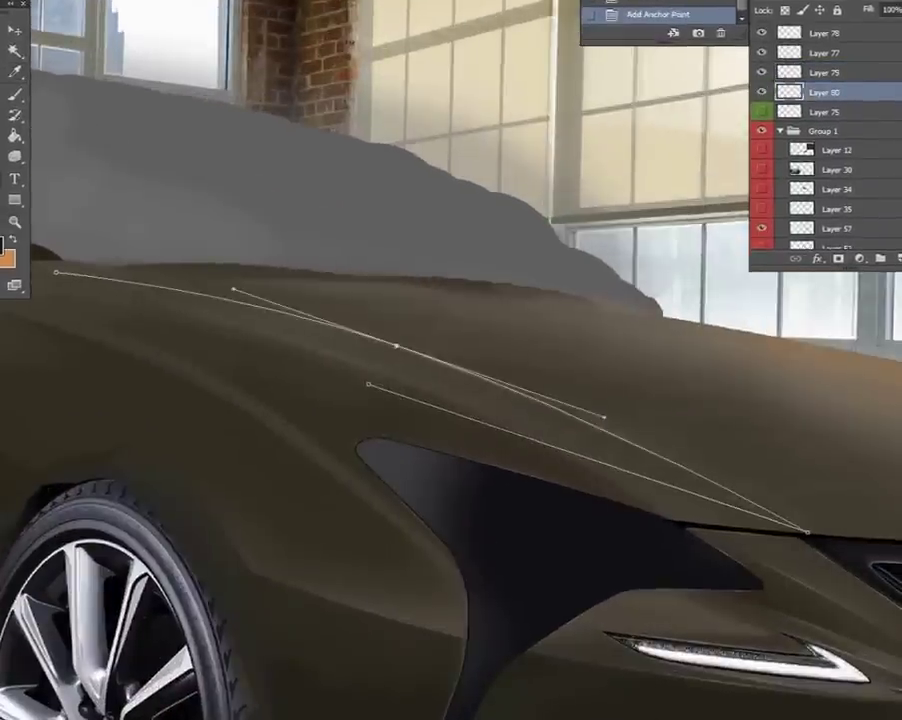
left_click(56, 270)
right_click(540, 312)
left_click(598, 377)
key("b")
right_click(706, 370)
left_click(548, 344)
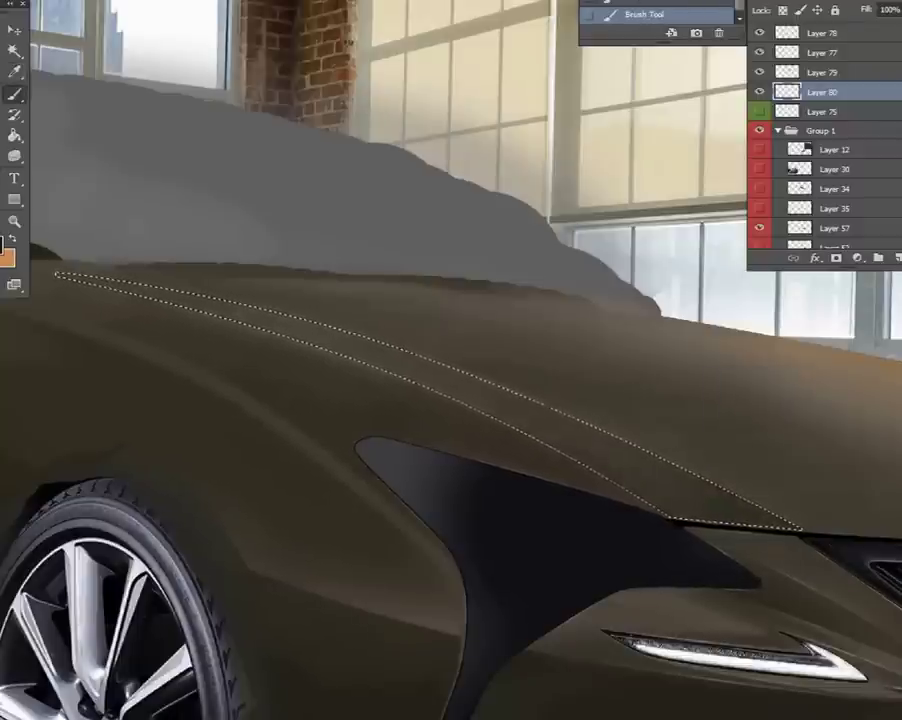
left_click(52, 152)
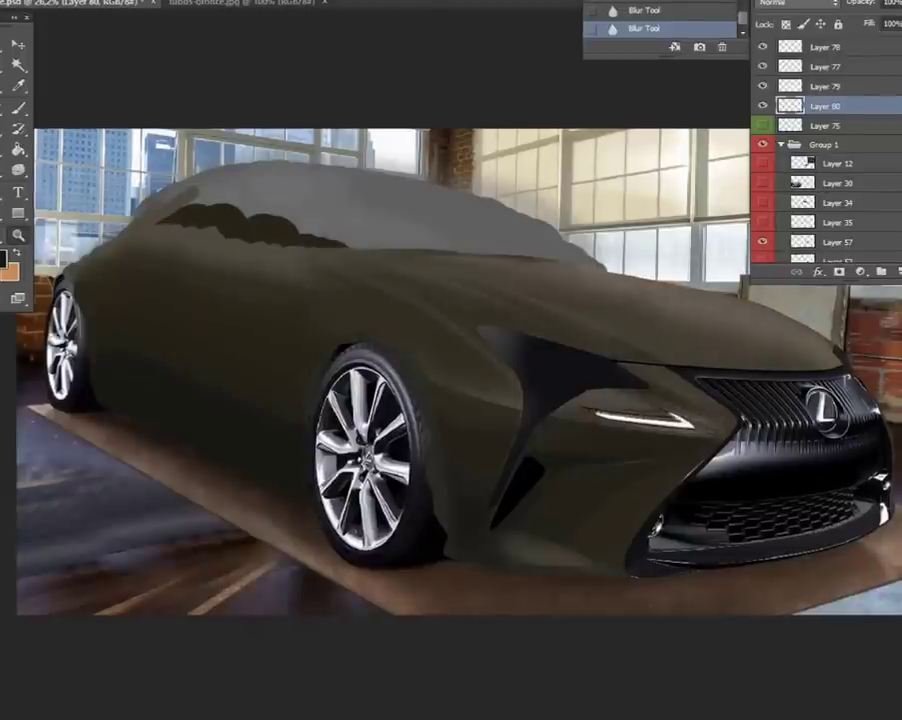
Set Layer 77's hood sheen opacity to 58%.
key("alt+bracketright")
key("alt+bracketright")
key("5")
key("8")
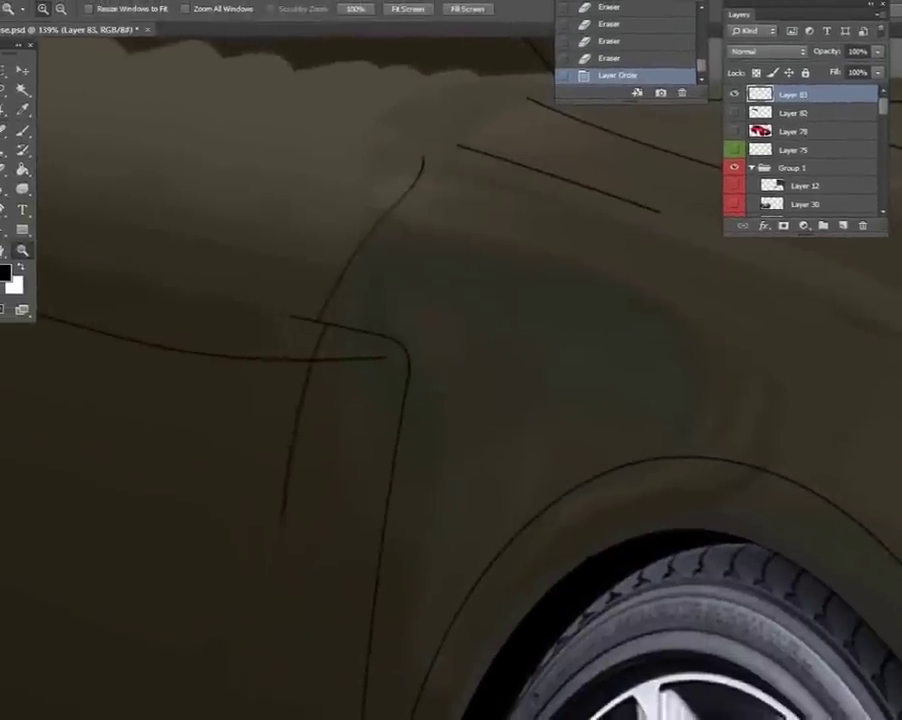
Trace a panel line near the front wheel and darken it with Brightness -29.
key("p")
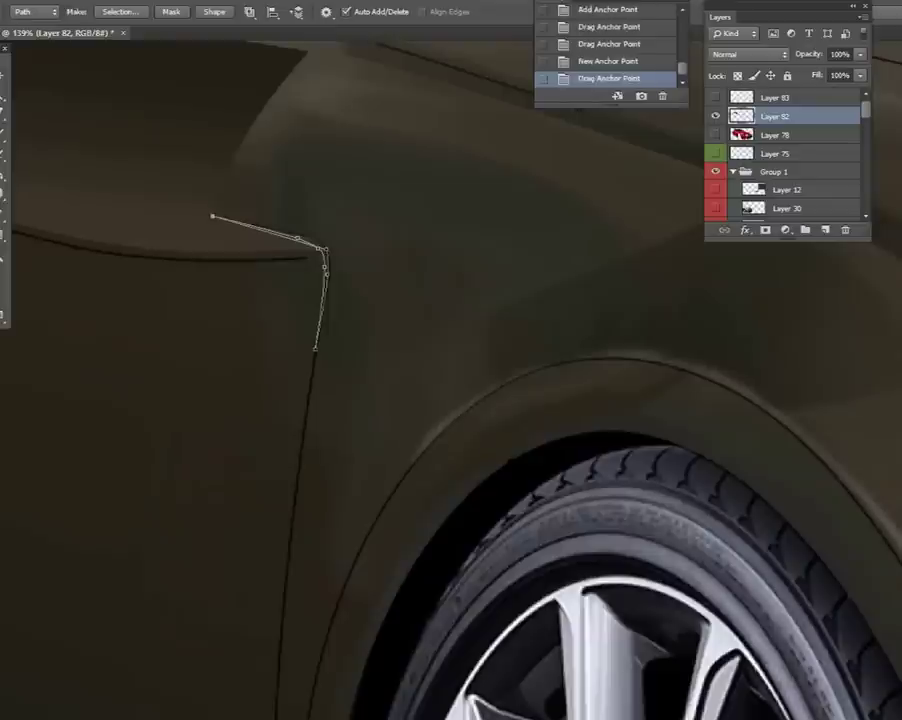
right_click(372, 224)
left_click(420, 288)
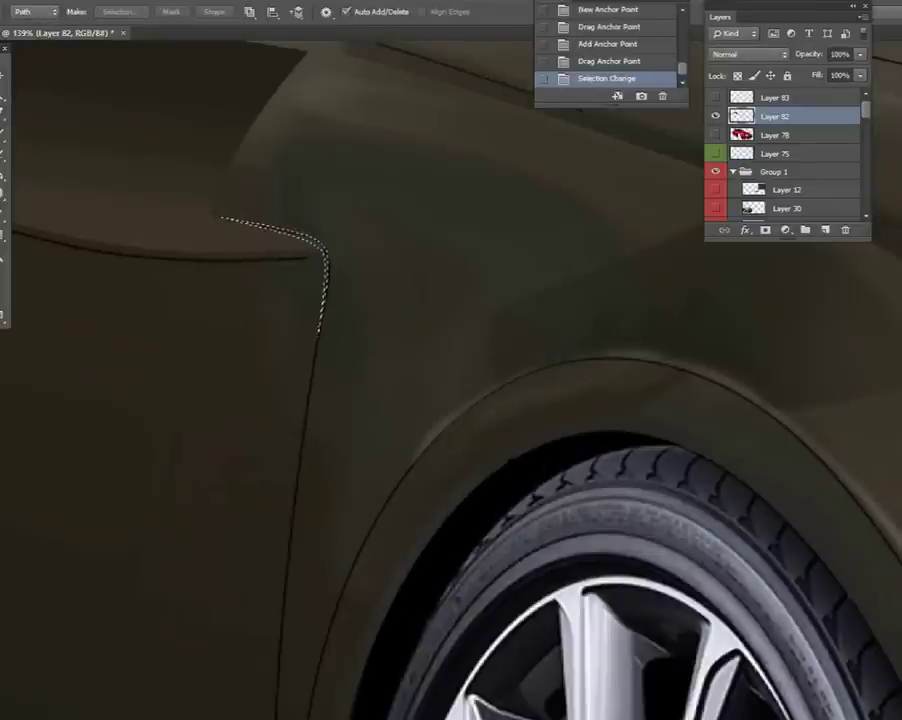
key("ctrl+shift+alt+n")
key("b")
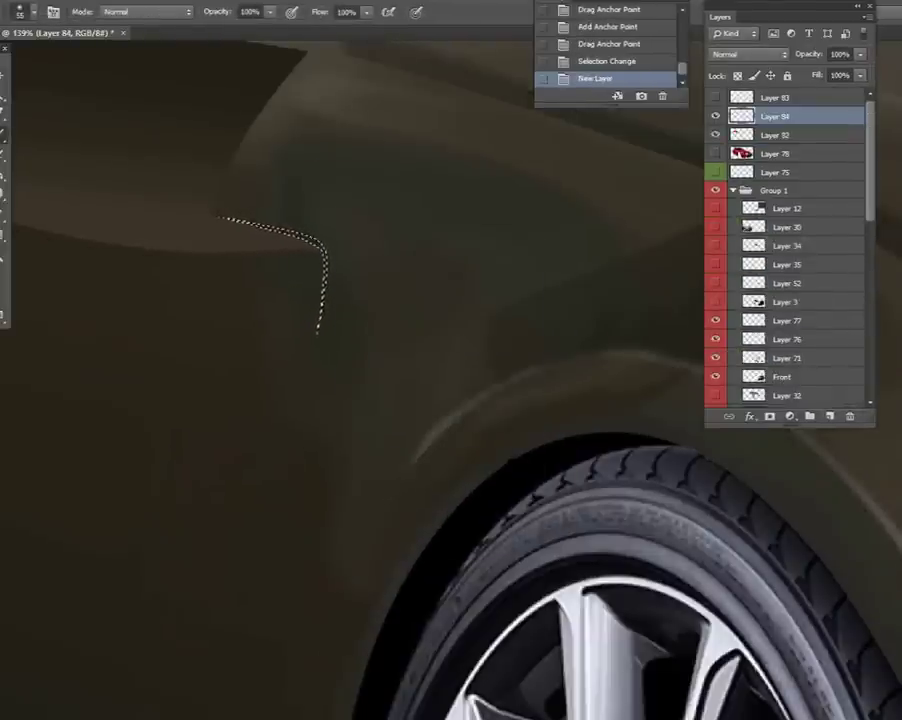
key("m")
key("ctrl+d")
key("alt+i")
type("-29")
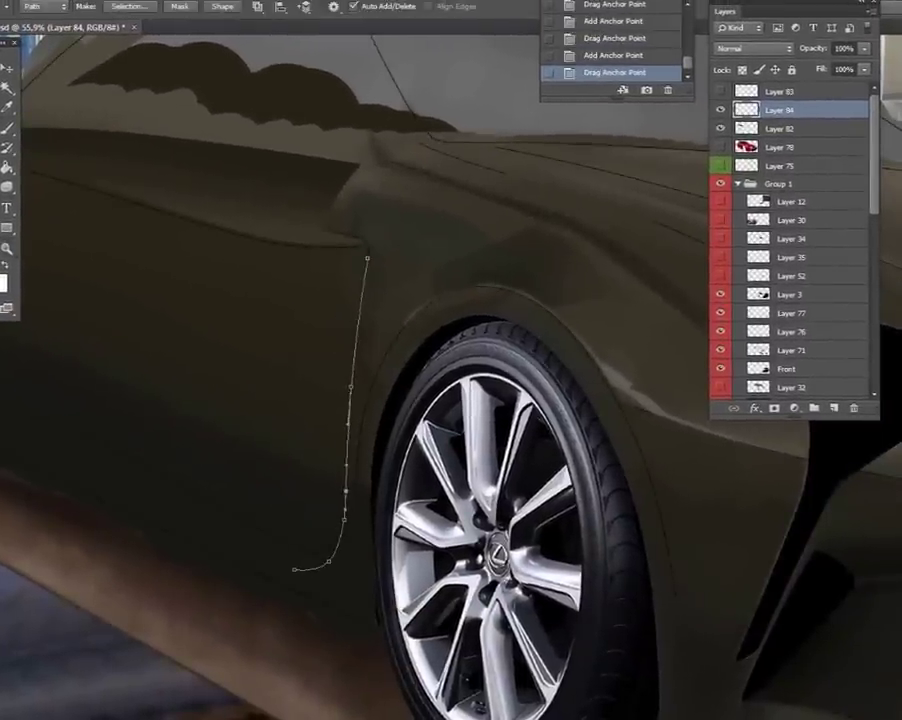
Turn the fender's rear-edge path into a selection and paint shading on a new layer.
left_click(430, 274)
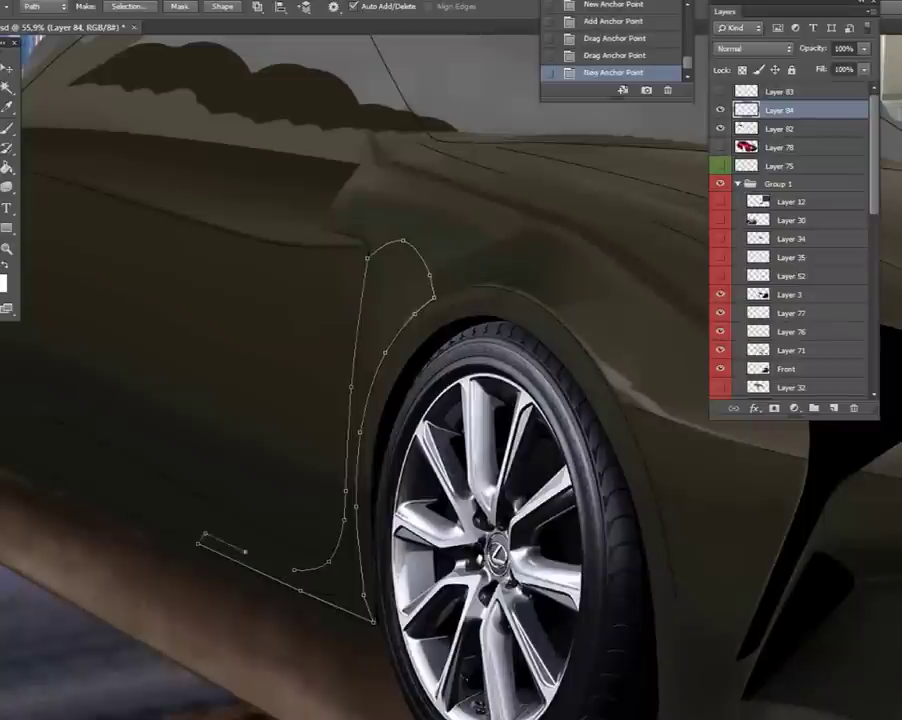
right_click(464, 314)
left_click(532, 378)
key("Return")
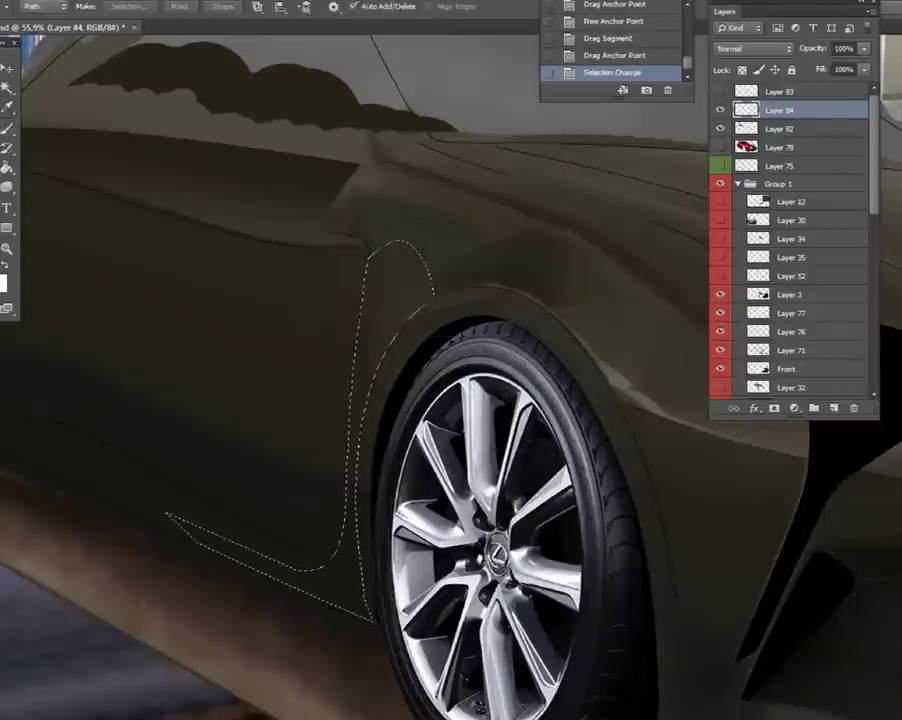
key("ctrl+shift+alt+n")
key("b")
right_click(548, 357)
key("Return")
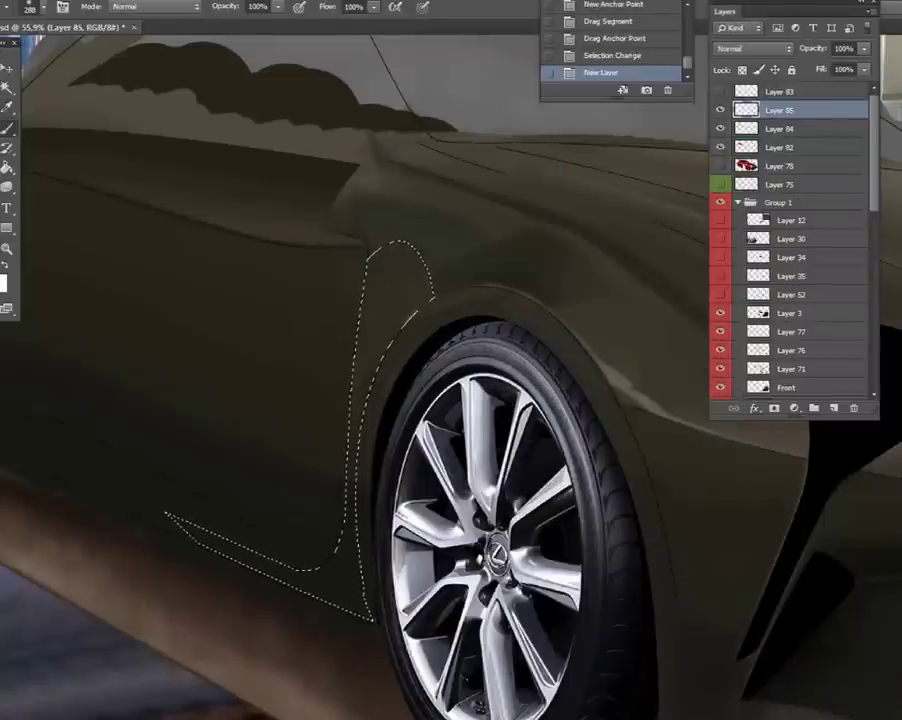
Deselect, lightly erase the shading with the Eraser at 17% opacity, and zoom out to the full car.
key("ctrl+d")
key("e")
right_click(258, 467)
key("Return")
right_click(233, 366)
key("Return")
left_click_drag(232, 325, 240, 330)
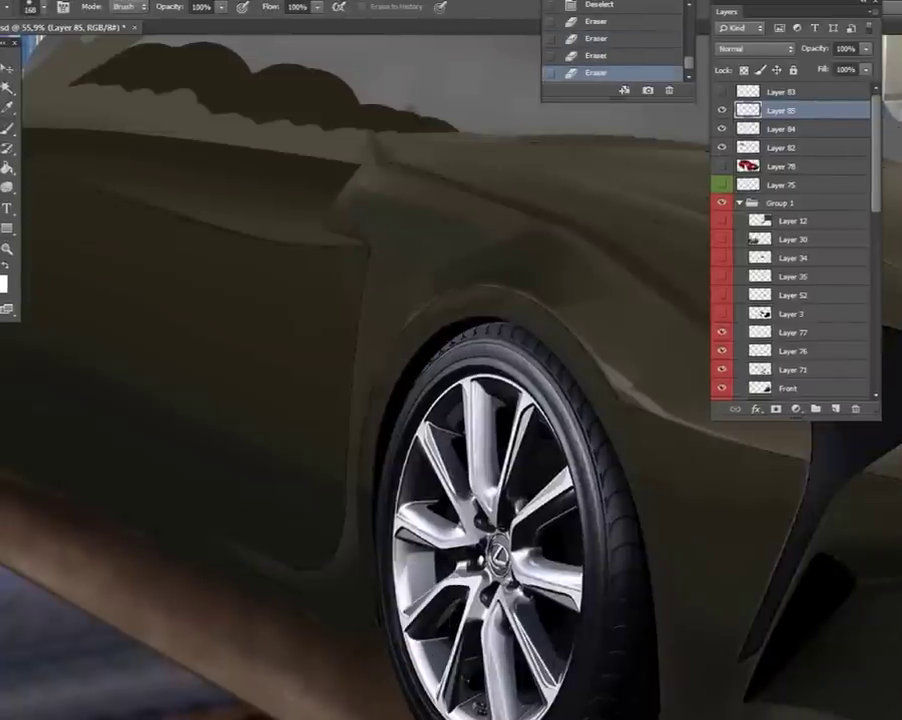
key("1")
key("7")
right_click(172, 236)
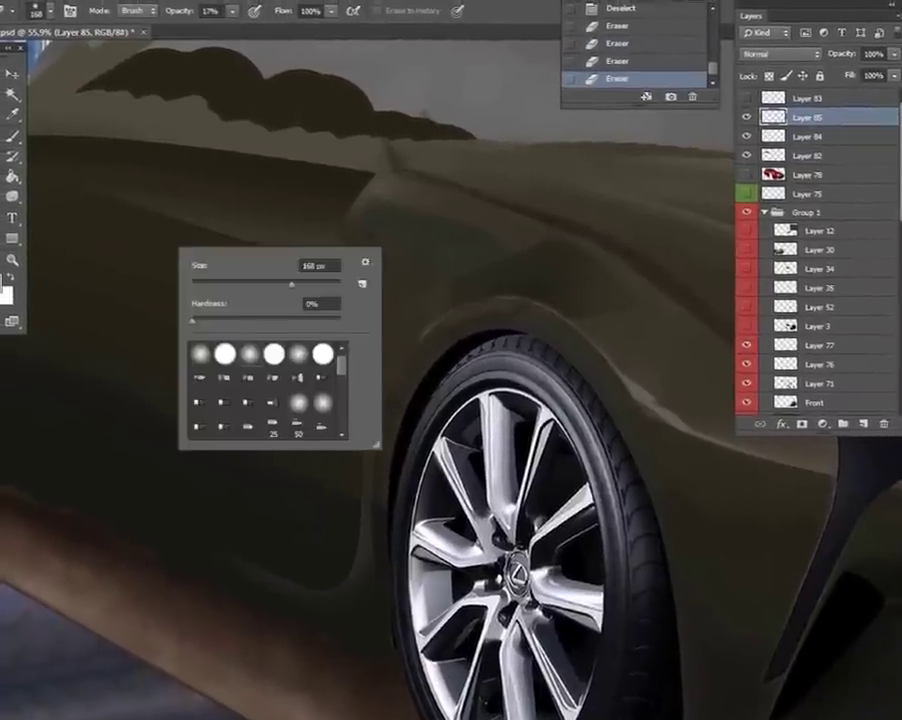
key("Return")
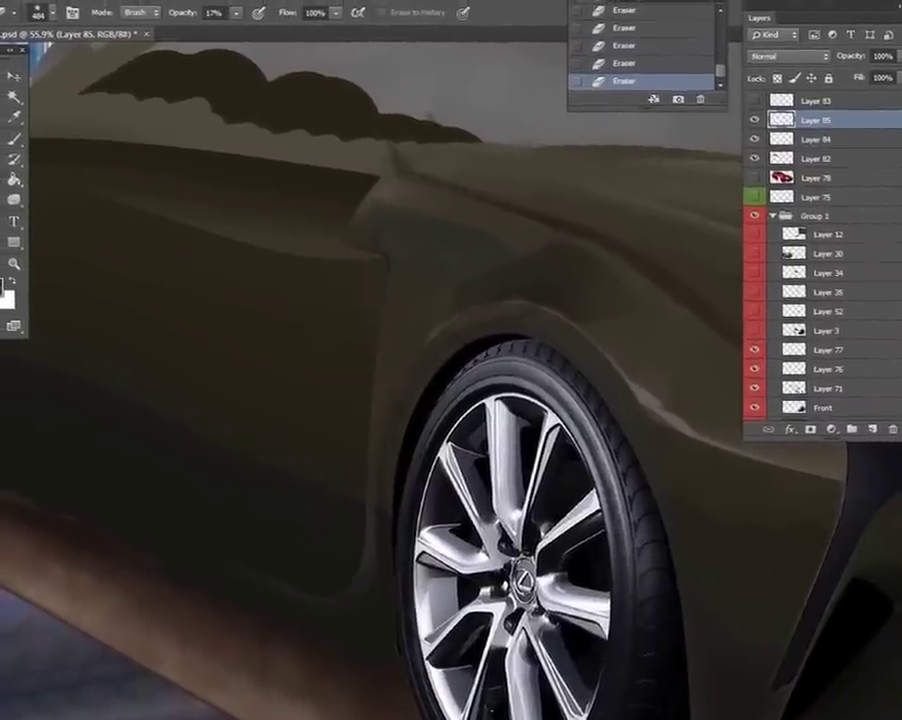
scroll(400, 400, "down", 3)
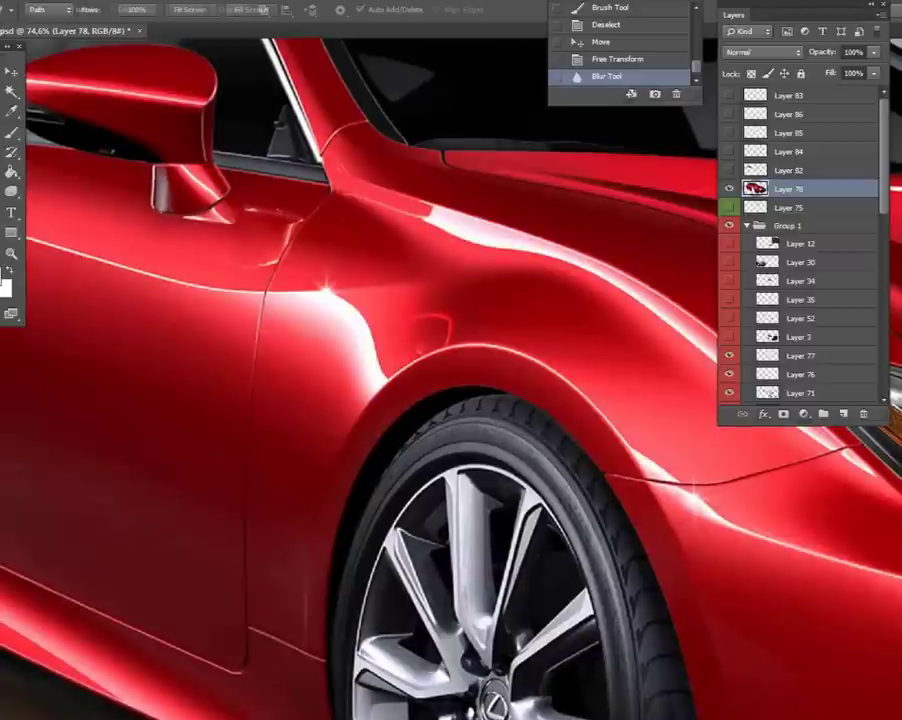
Pen-trace the door's front seam, stroke it as a thin brush line, and delete the path.
right_click(112, 268)
key("p")
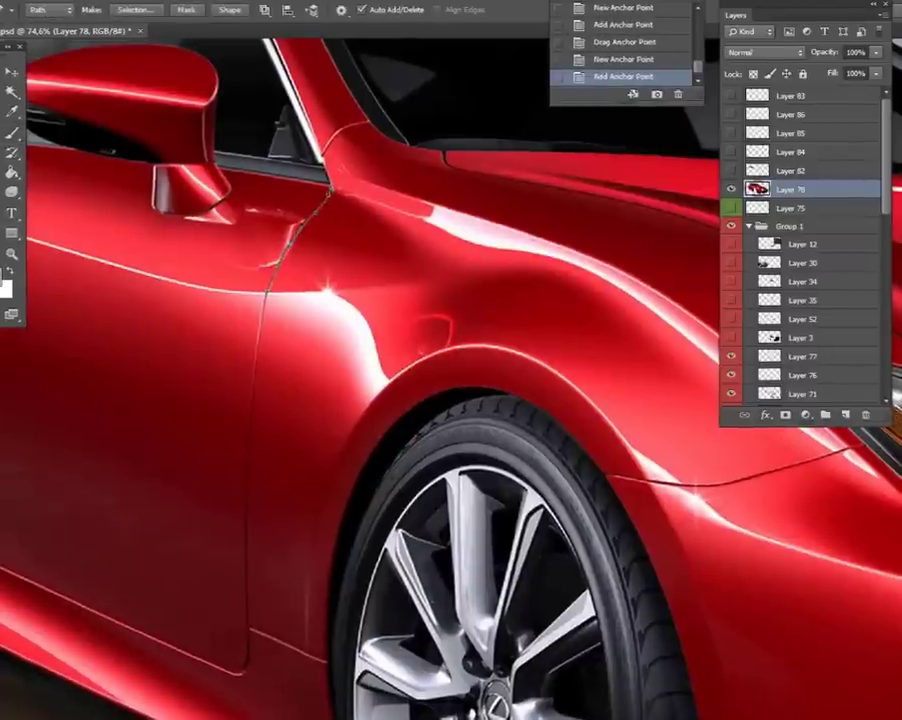
left_click(247, 505)
left_click(249, 628)
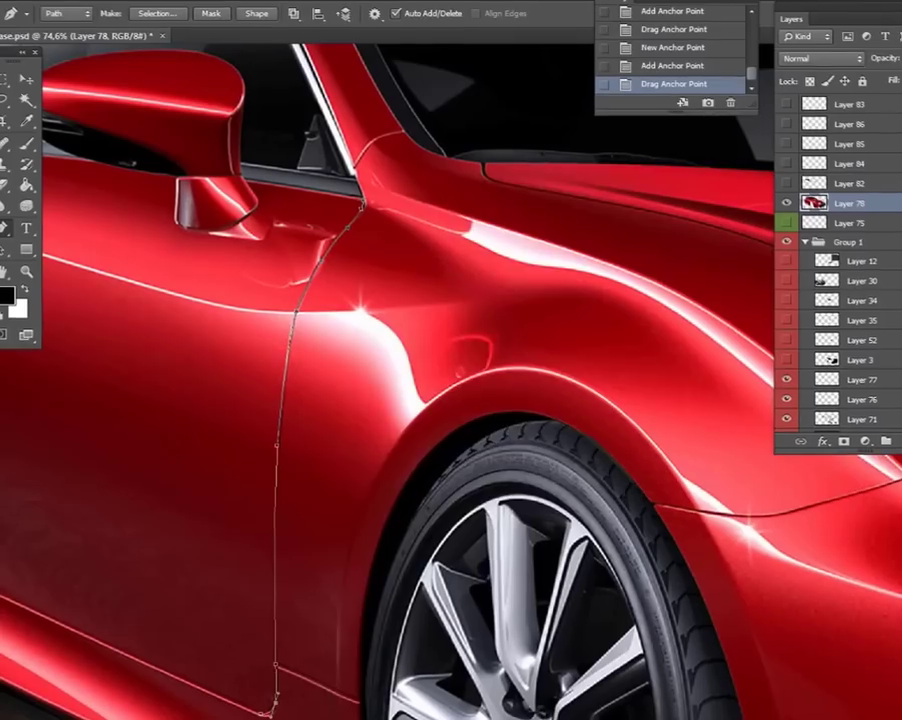
key("Return")
key("Delete")
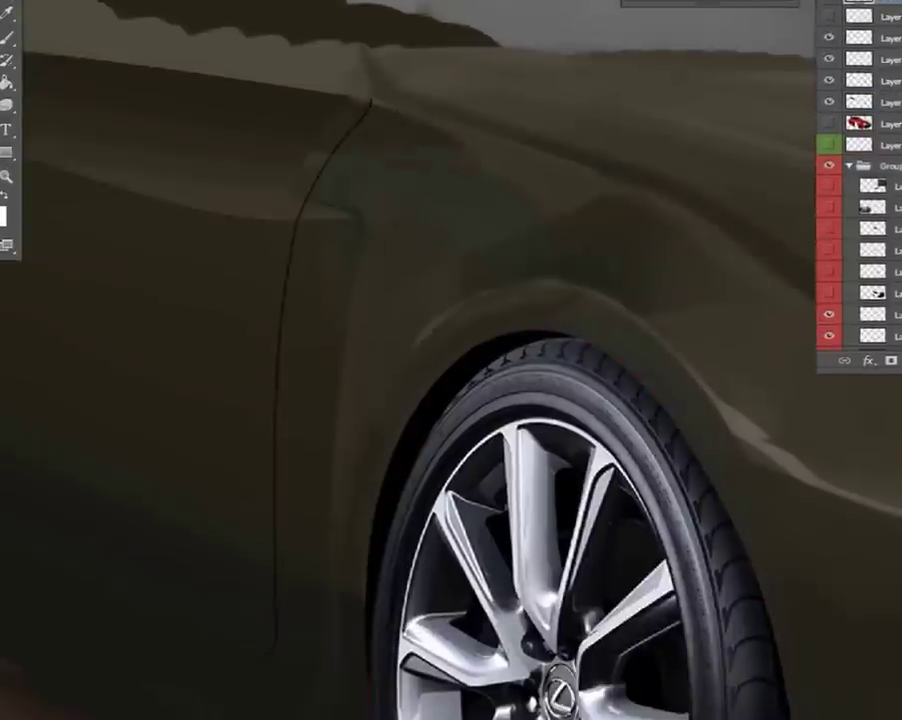
Nudge and distort the door-seam line by dragging its lower corner to fit the door.
key("ctrl+t")
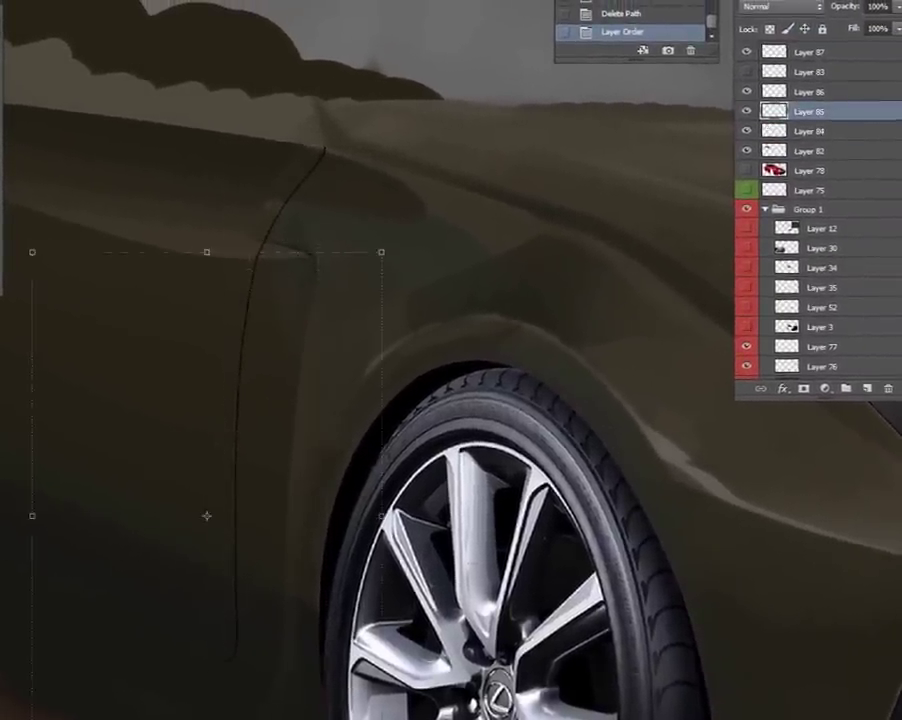
key("Right")
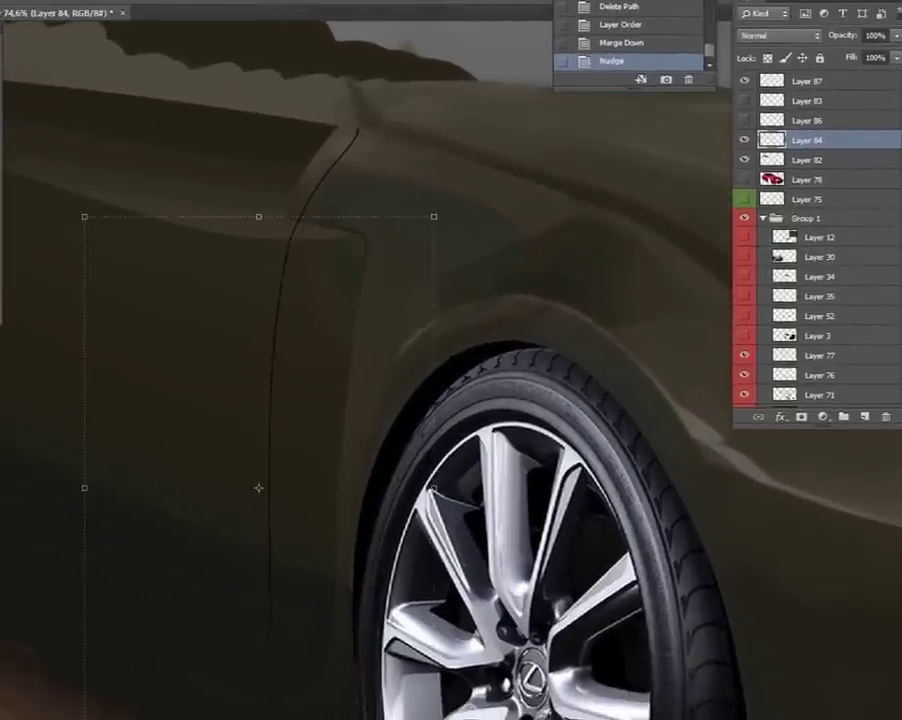
scroll(248, 460, "down", 2)
right_click(246, 462)
left_click(290, 540)
mouse_move(256, 656)
left_mouse_down()
mouse_move(220, 641)
mouse_move(213, 596)
left_mouse_up()
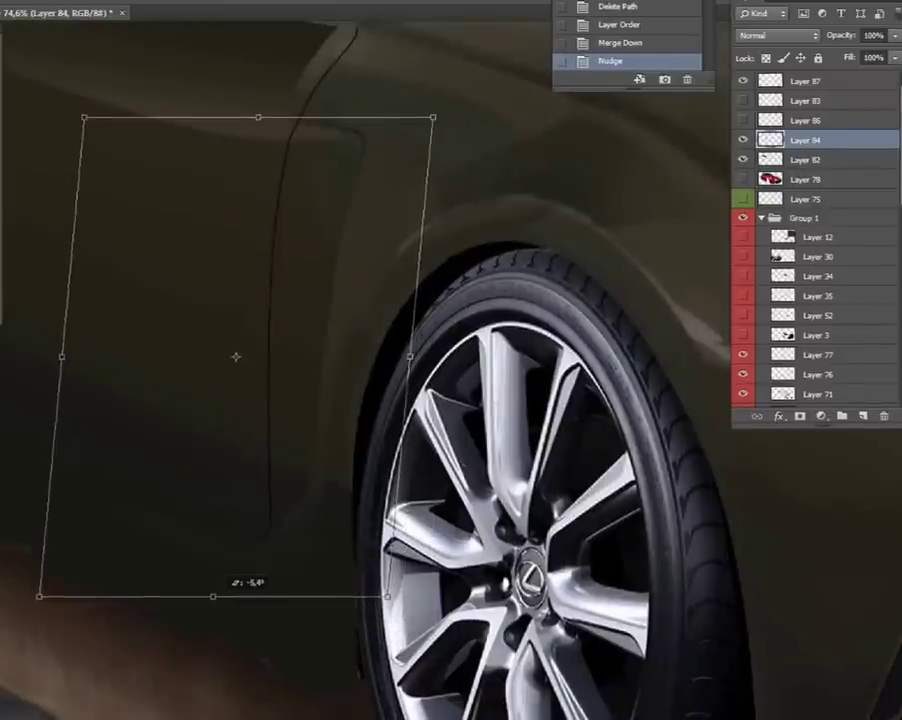
left_click(250, 453)
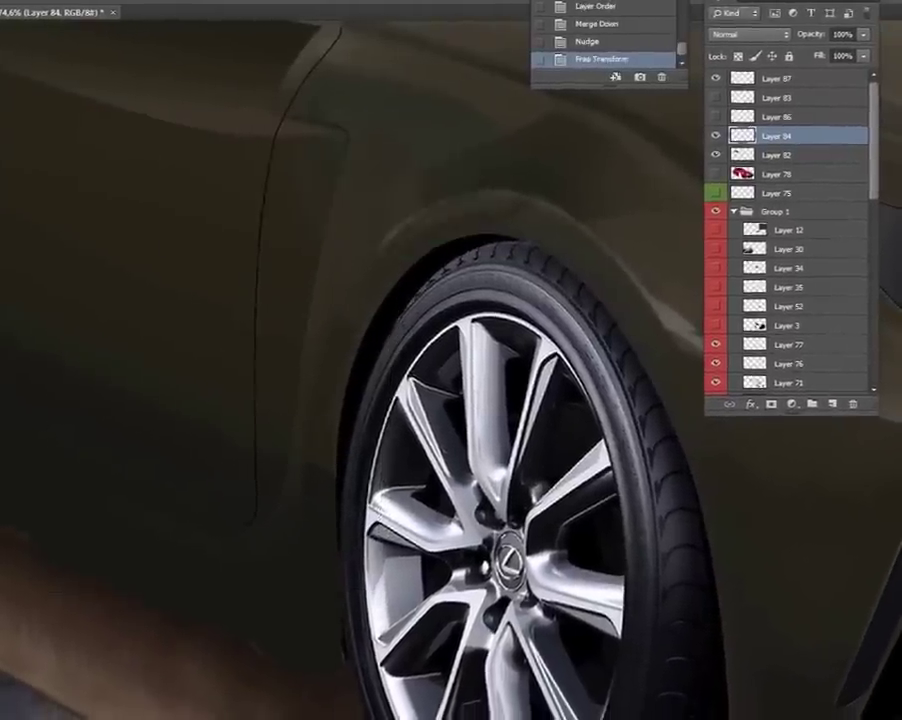
Blur the edges of the door-seam line with a blur brush stroke.
scroll(785, 230, "down", 1)
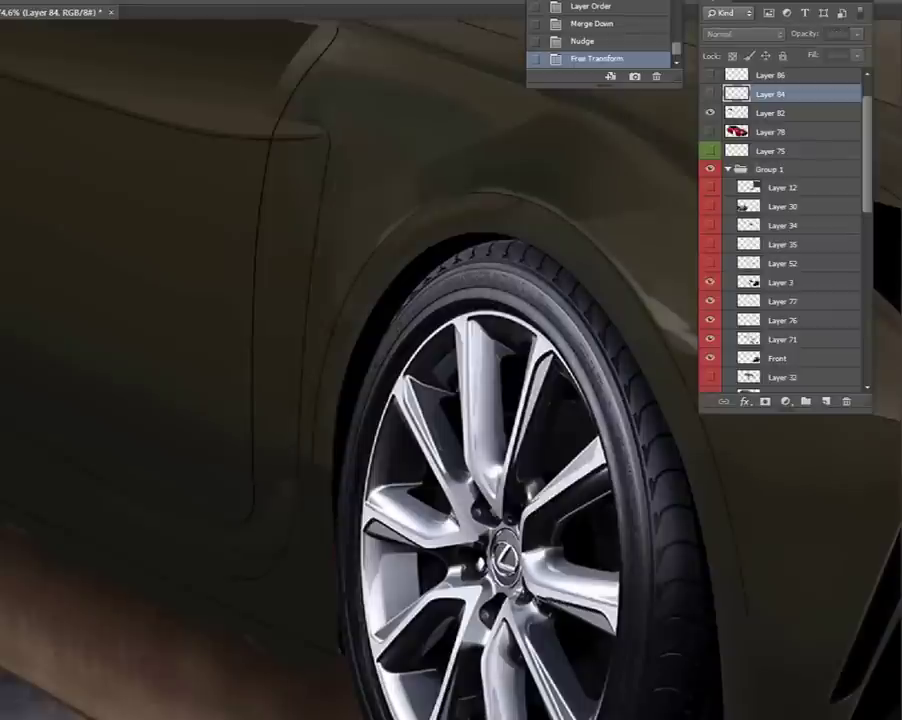
right_click(372, 311)
left_click_drag(290, 240, 400, 225)
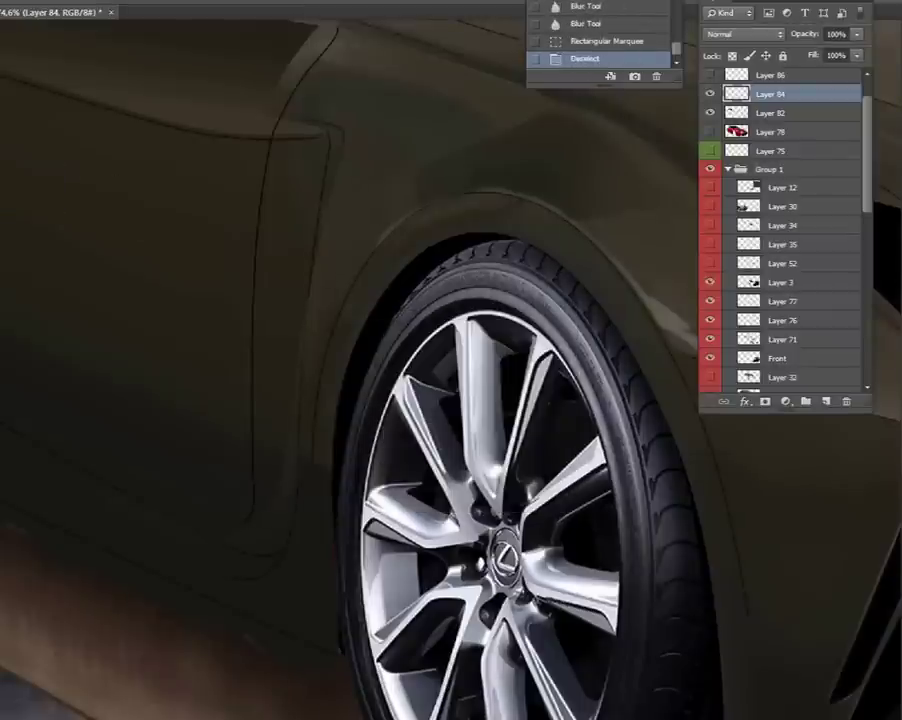
left_click(28, 203)
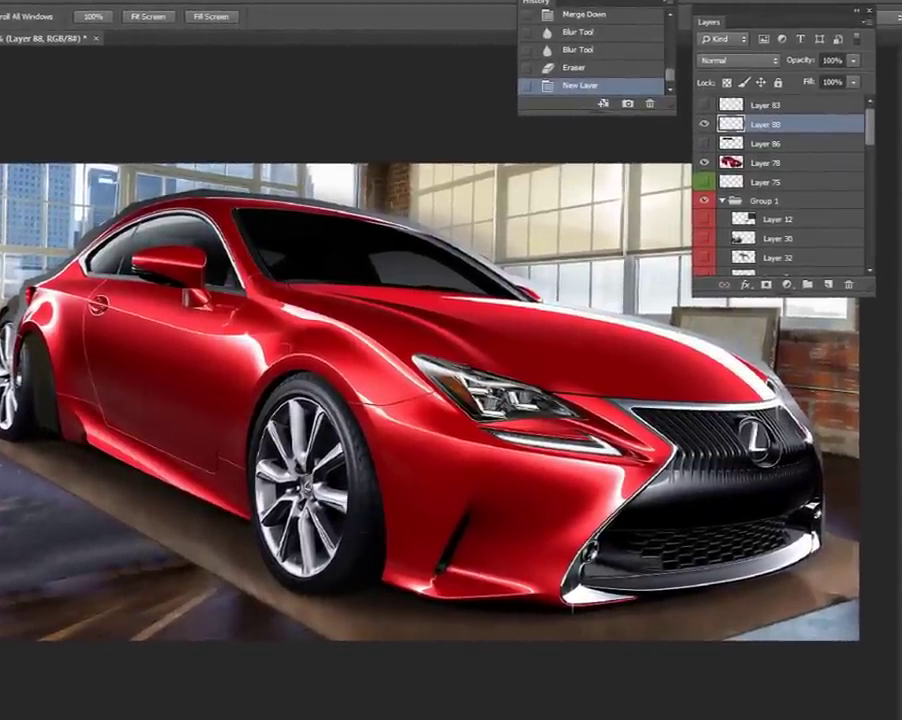
Zoom in on the side window and set up a small brush in yellow #ffc400.
key("z")
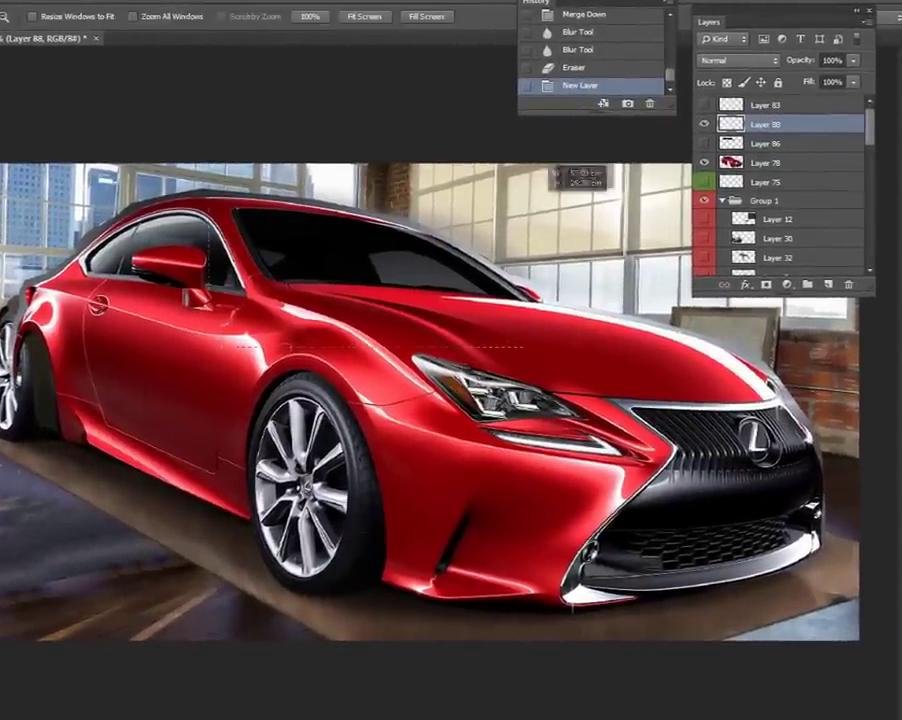
left_click(383, 206)
type("ffc400")
key("Return")
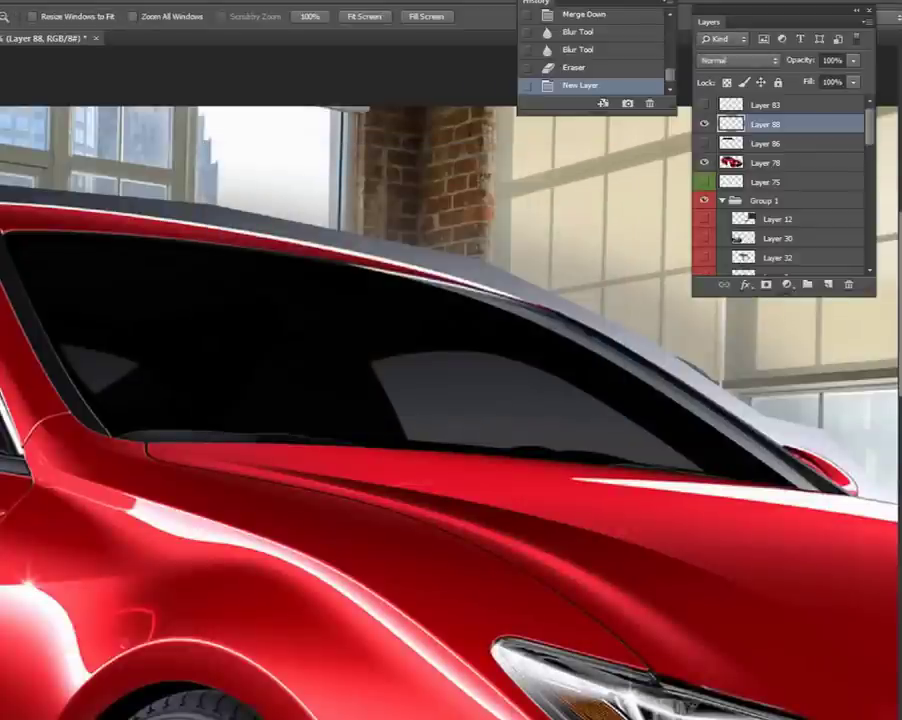
key("b")
right_click(430, 358)
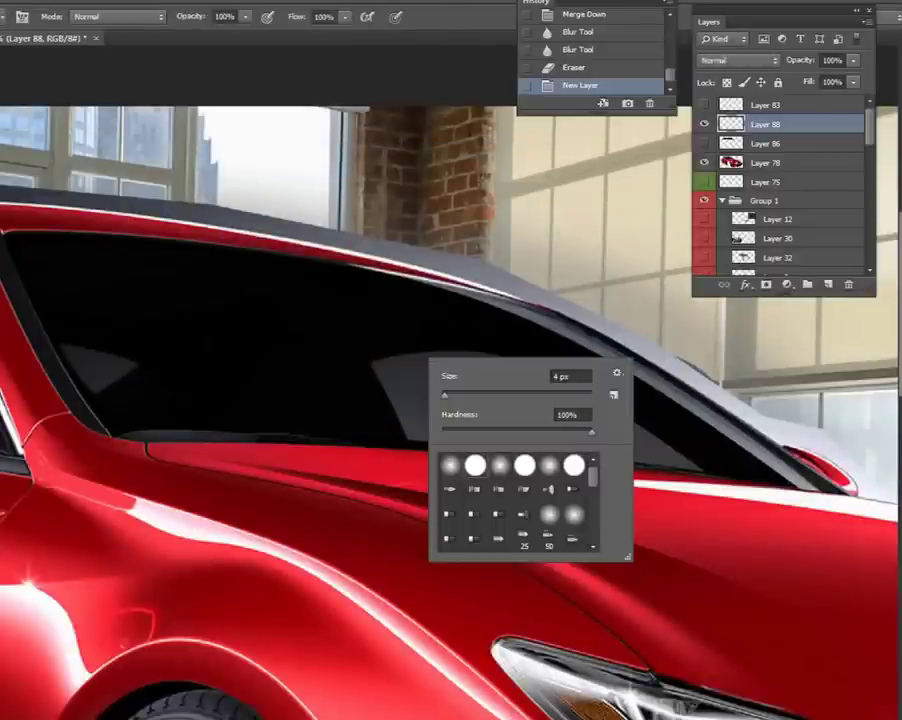
double_click(571, 376)
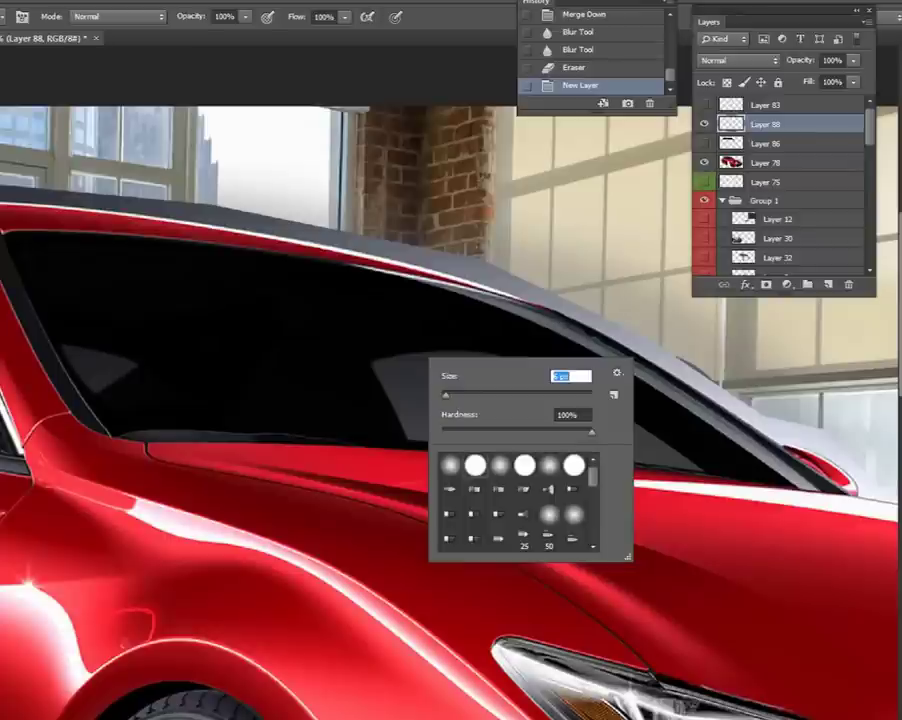
left_click_drag(376, 368, 381, 380)
key("ctrl+z")
right_click(480, 268)
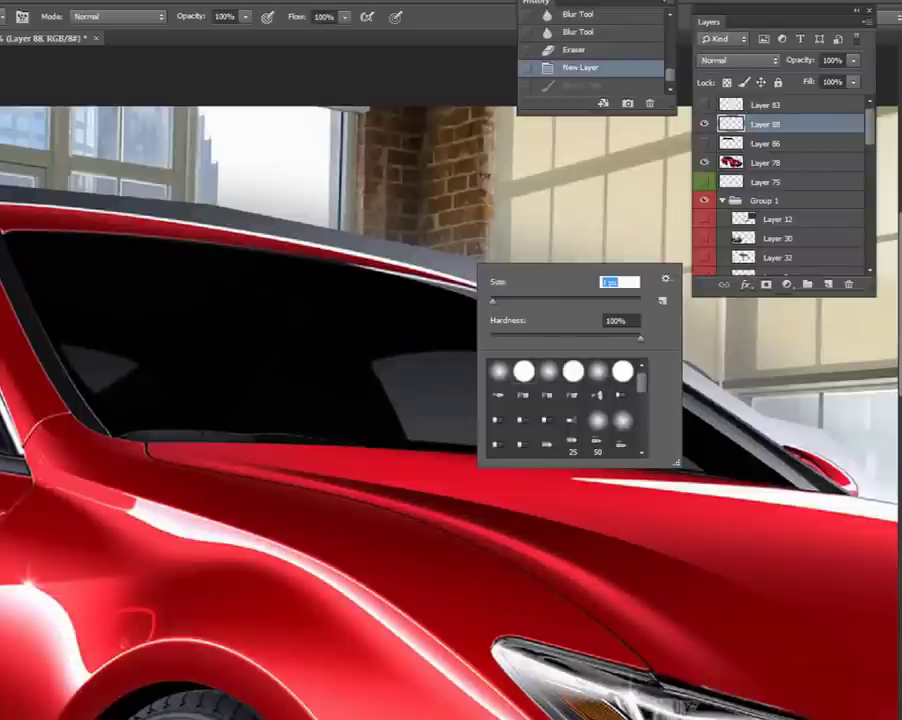
key("Return")
Outline the large glass reflection and a small triangular reflection with yellow strokes.
mouse_move(369, 366)
left_mouse_down()
mouse_move(402, 430)
mouse_move(388, 400)
left_mouse_up()
left_click_drag(386, 396, 404, 432)
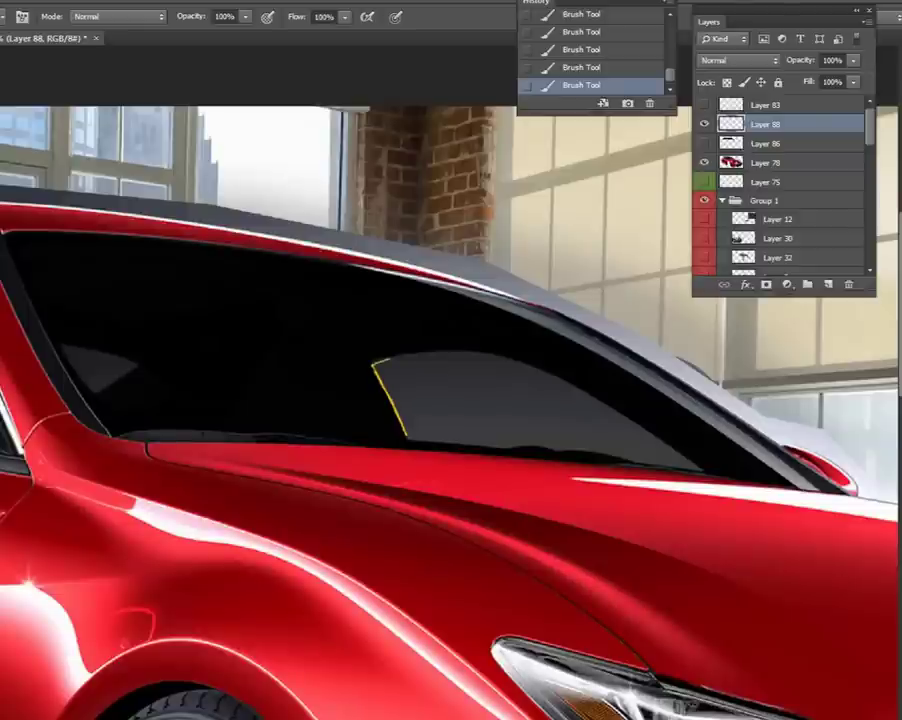
left_click_drag(440, 354, 513, 359)
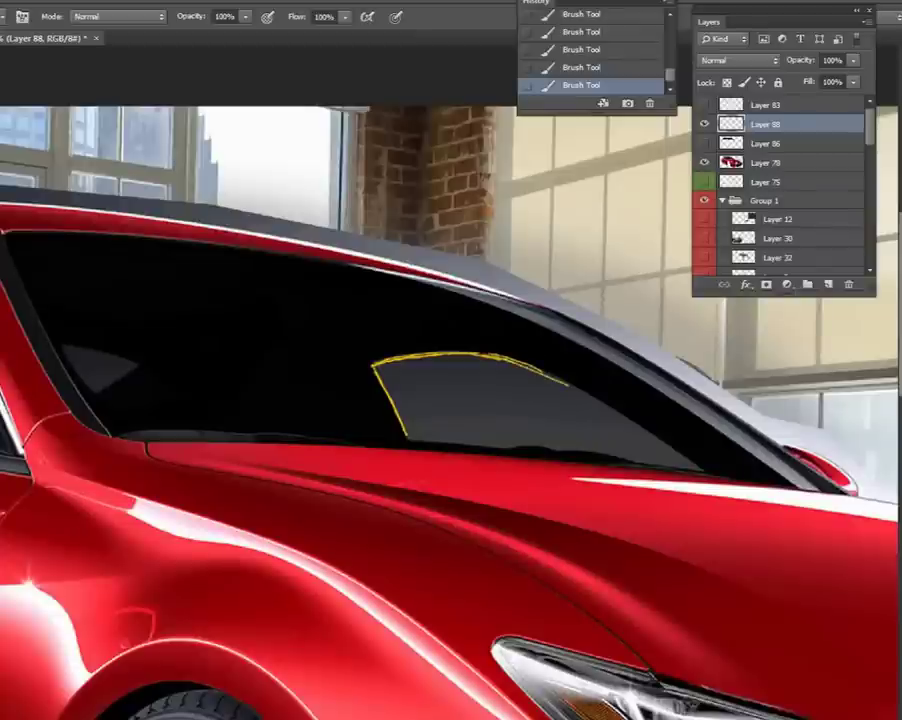
left_click_drag(596, 400, 655, 438)
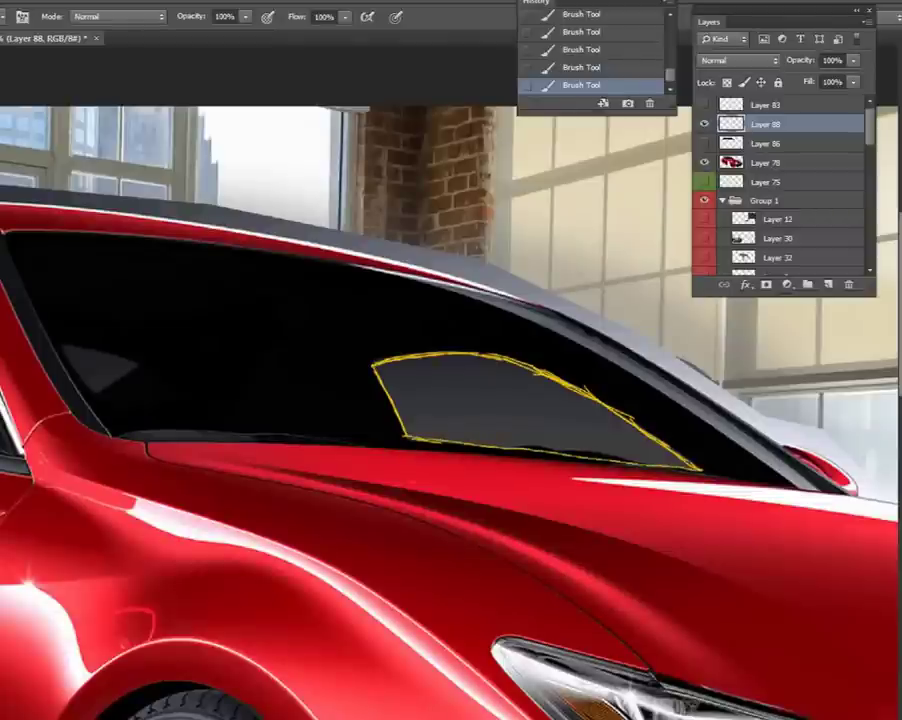
left_click_drag(100, 388, 128, 368)
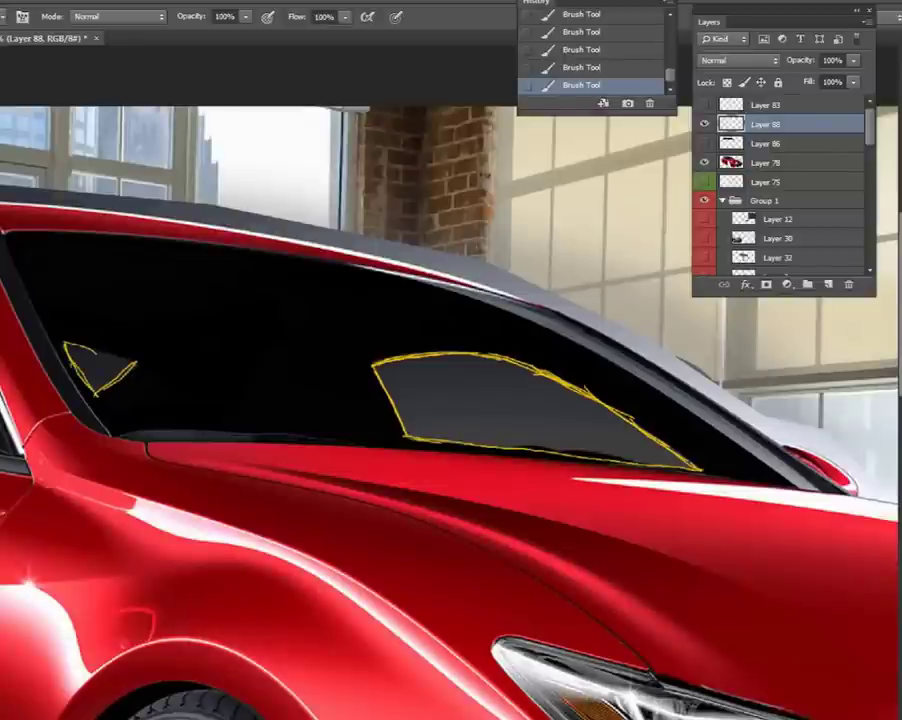
left_click_drag(62, 344, 132, 359)
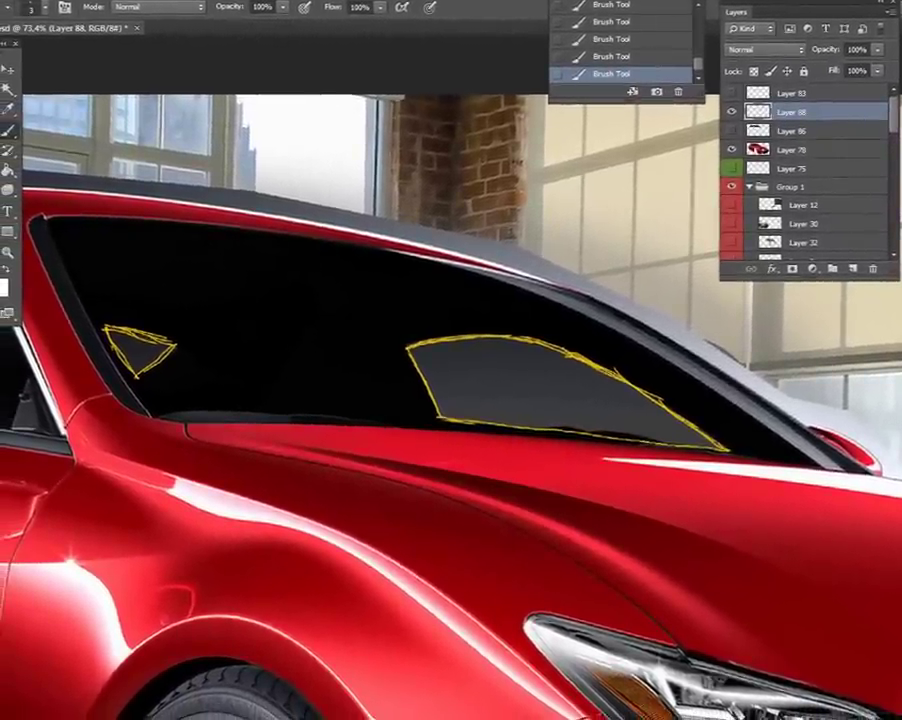
Sketch yellow reflection lines along the door mirror, window pillar and side windows.
mouse_move(400, 400)
left_mouse_down()
mouse_move(461, 408)
mouse_move(672, 395)
mouse_move(822, 422)
mouse_move(765, 470)
left_mouse_up()
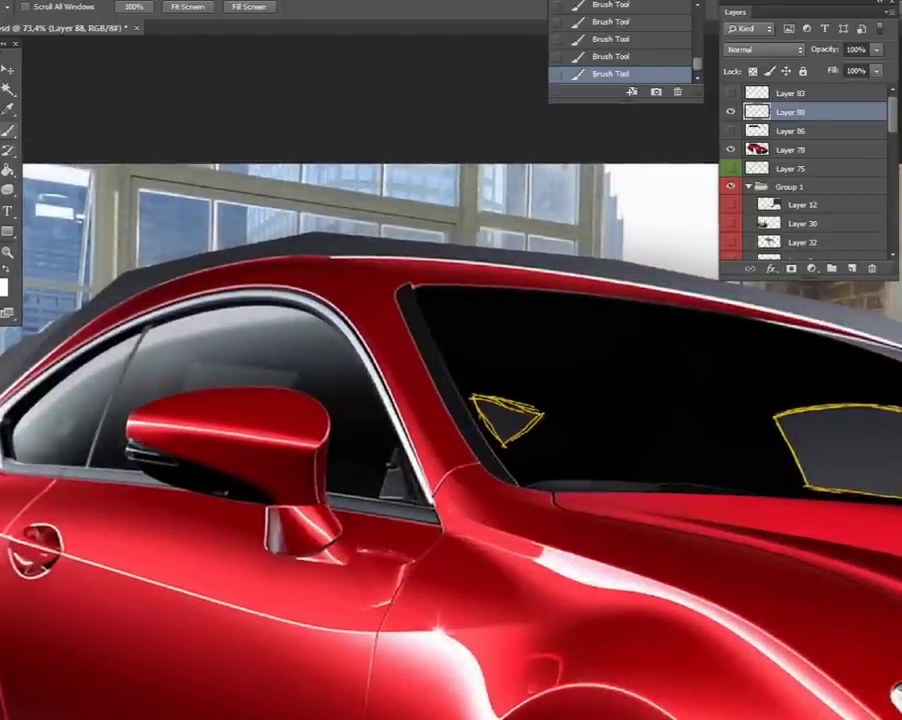
key("b")
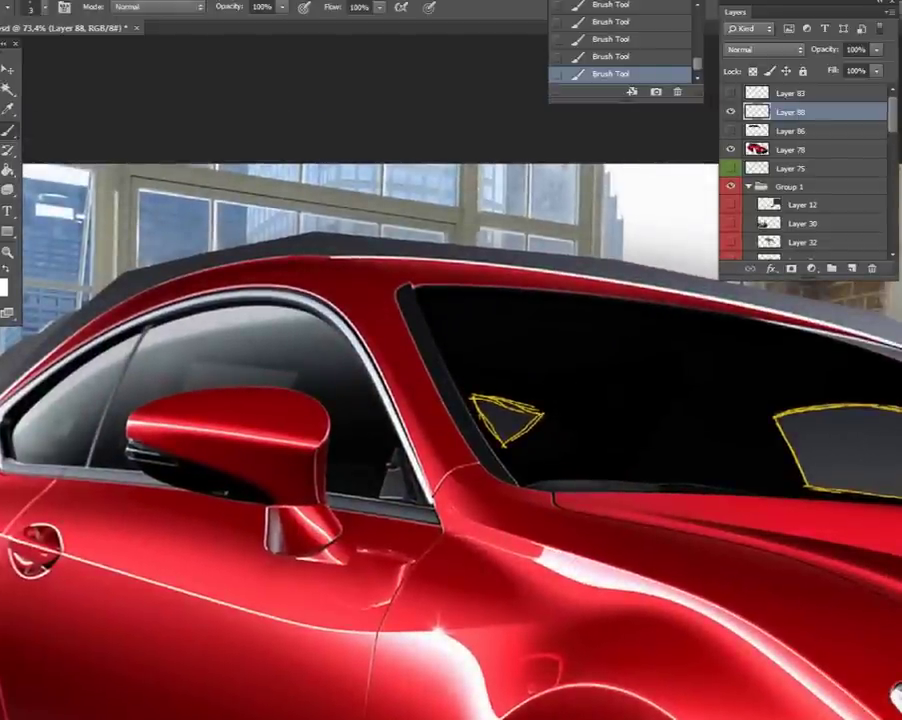
left_click_drag(296, 388, 279, 466)
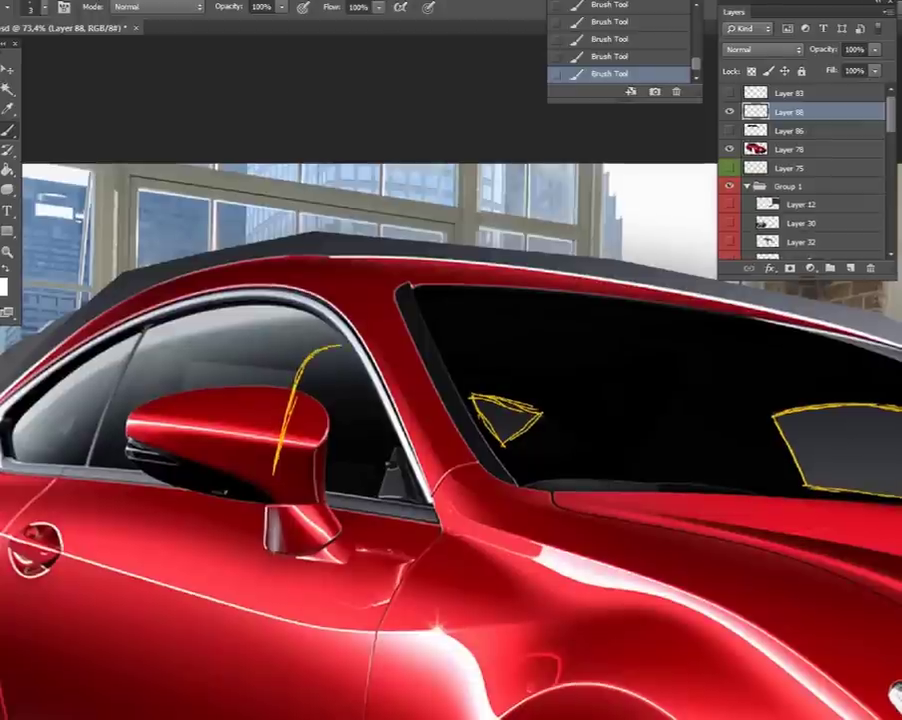
left_click_drag(292, 380, 340, 343)
left_click_drag(268, 469, 288, 467)
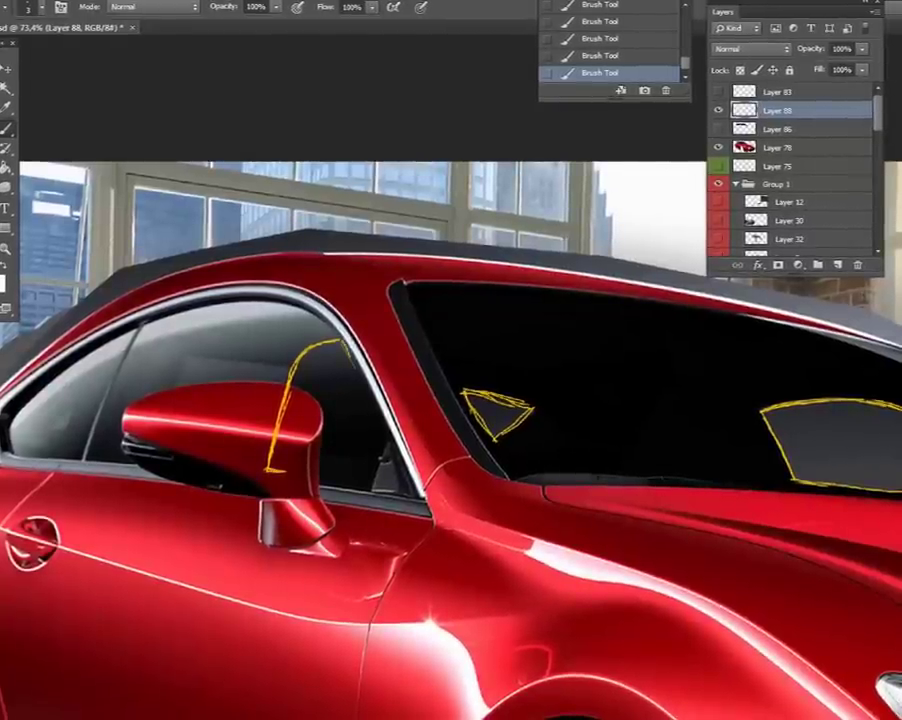
left_click_drag(355, 365, 385, 430)
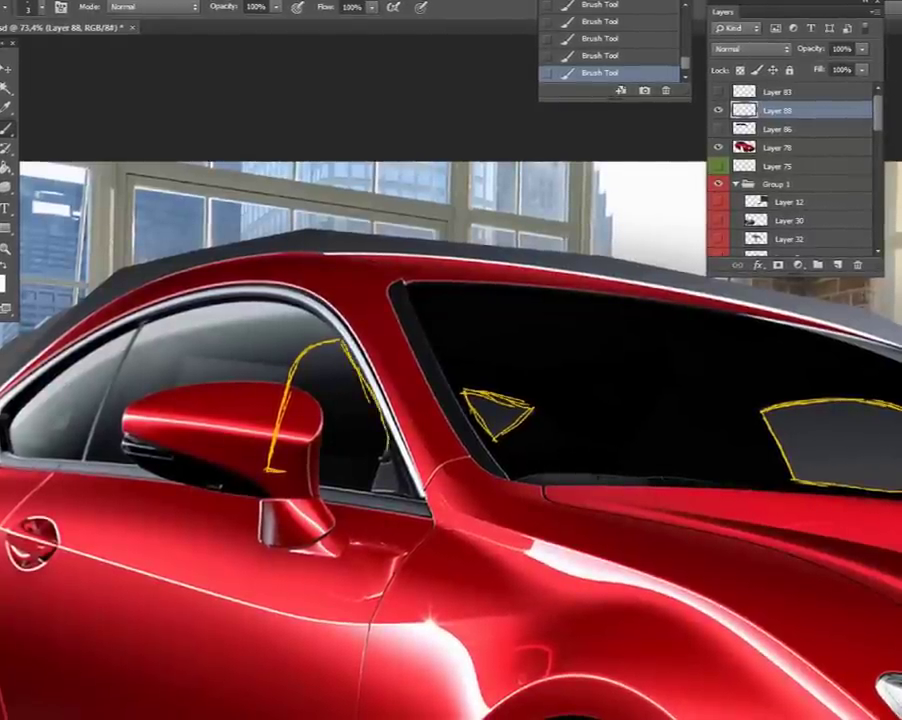
left_click_drag(297, 480, 343, 484)
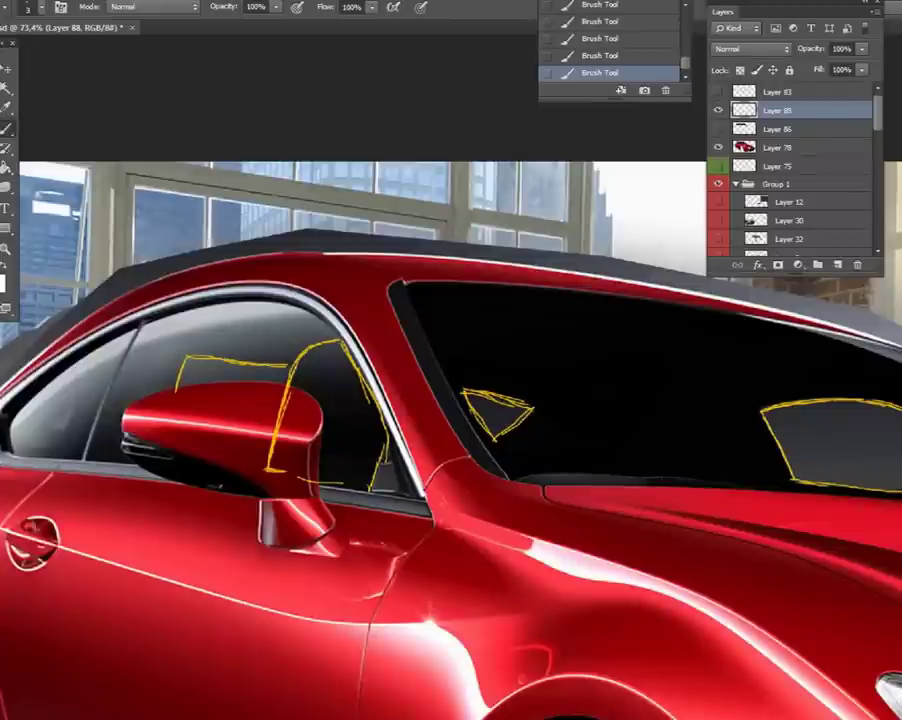
left_click_drag(48, 430, 70, 427)
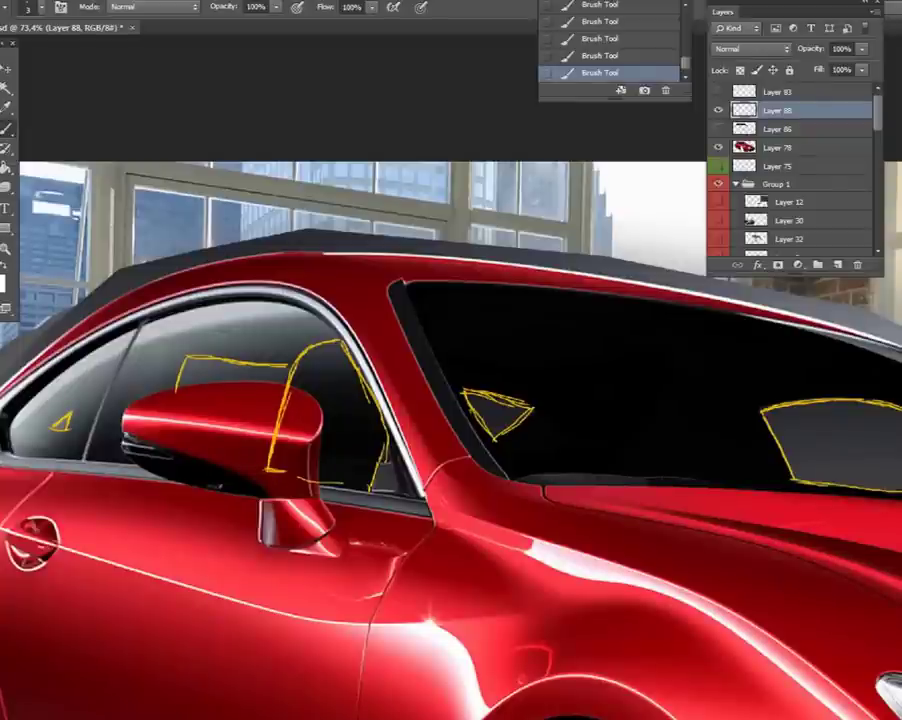
left_click_drag(730, 409, 755, 449)
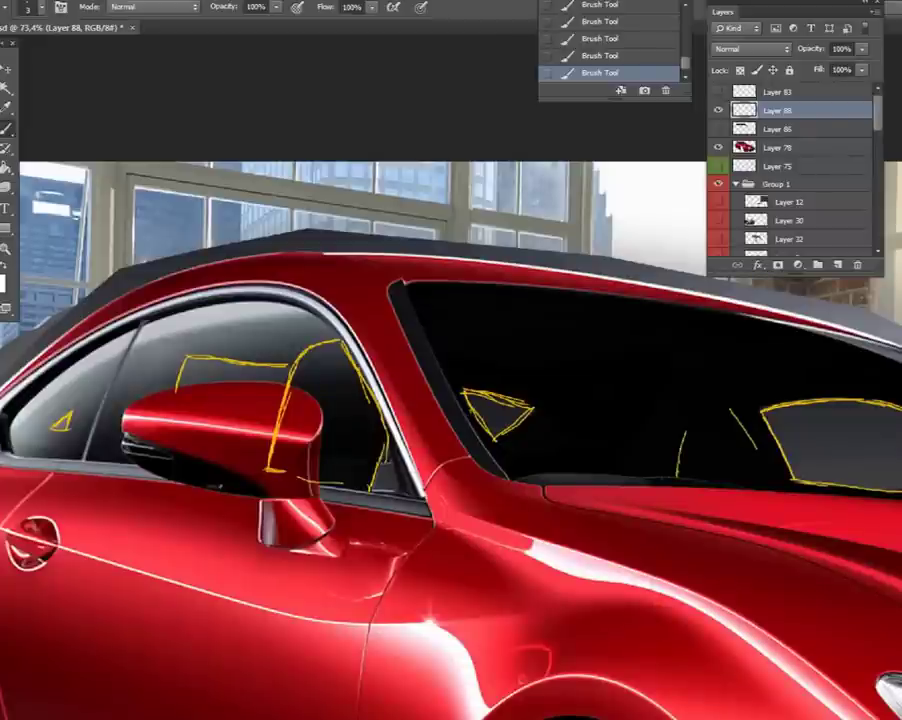
mouse_move(686, 414)
left_mouse_down()
mouse_move(722, 402)
mouse_move(778, 486)
left_mouse_up()
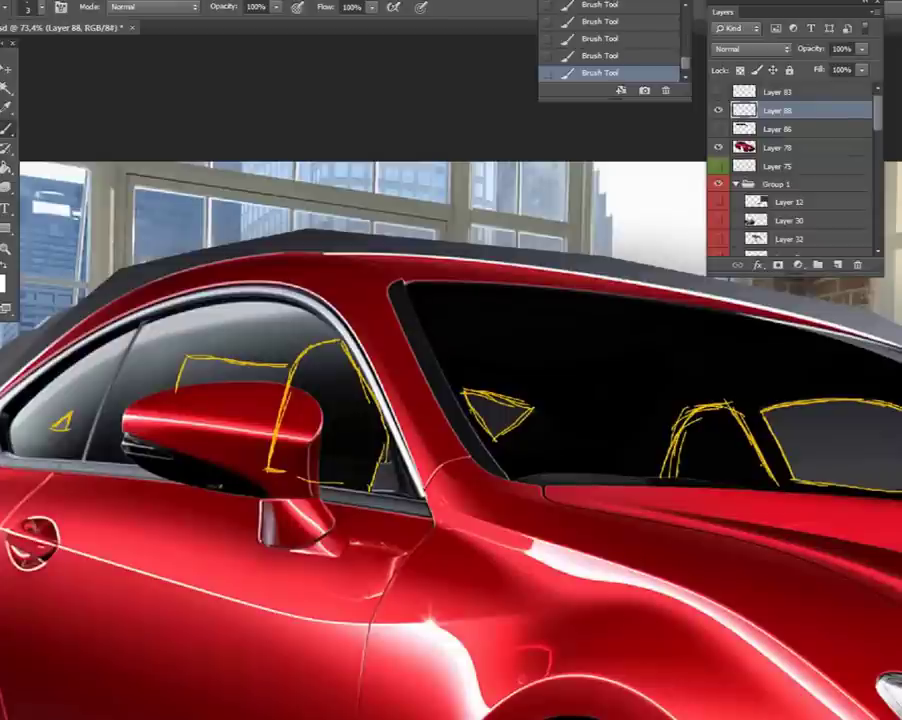
Zoom to the front half and lasso the seat sketch in the windshield.
key("space")
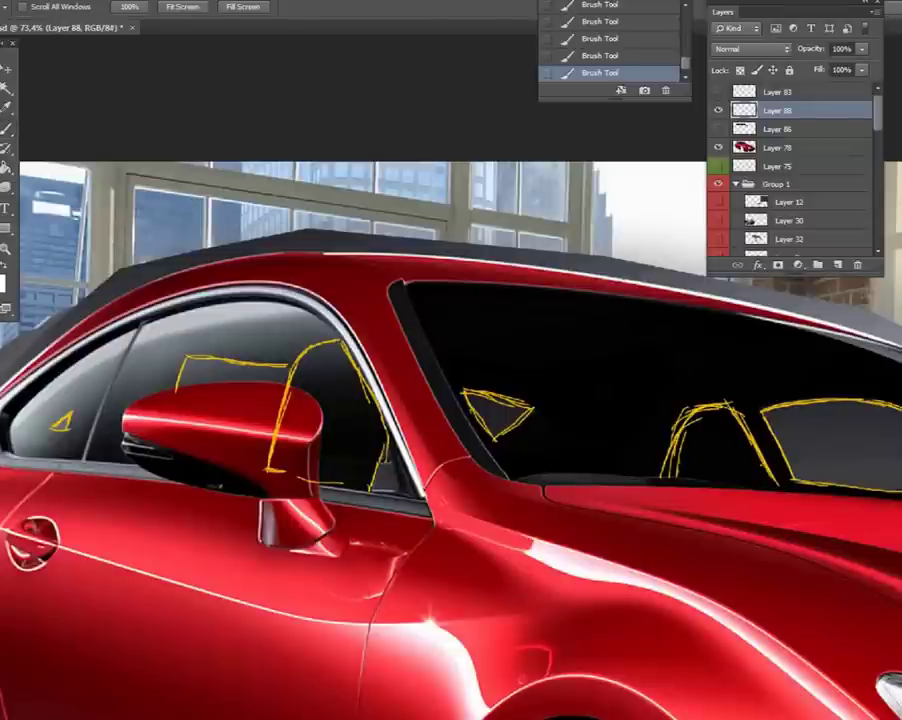
key("ctrl+0")
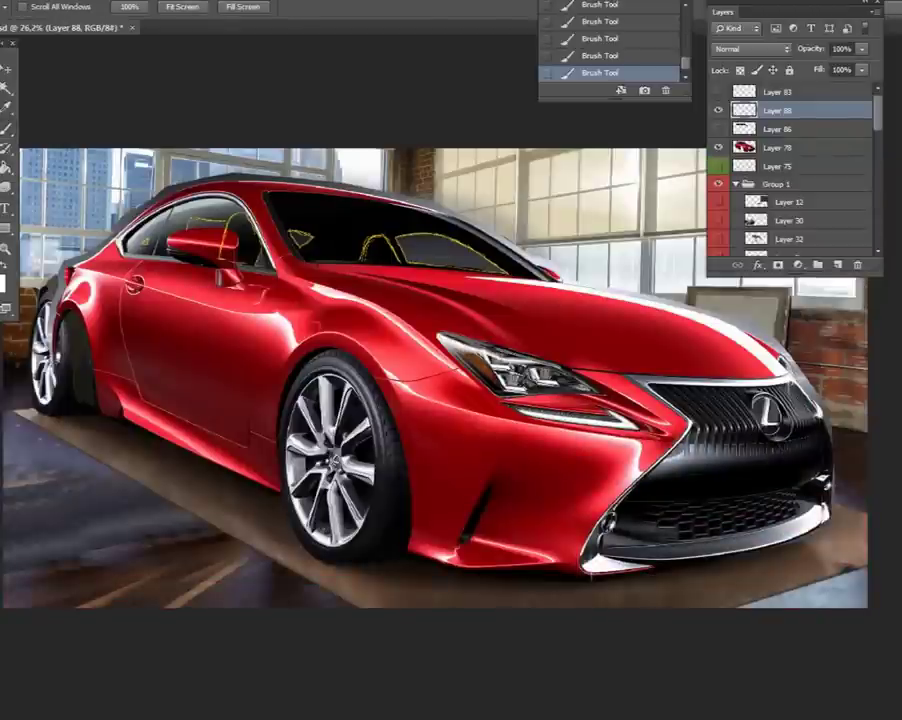
key("x")
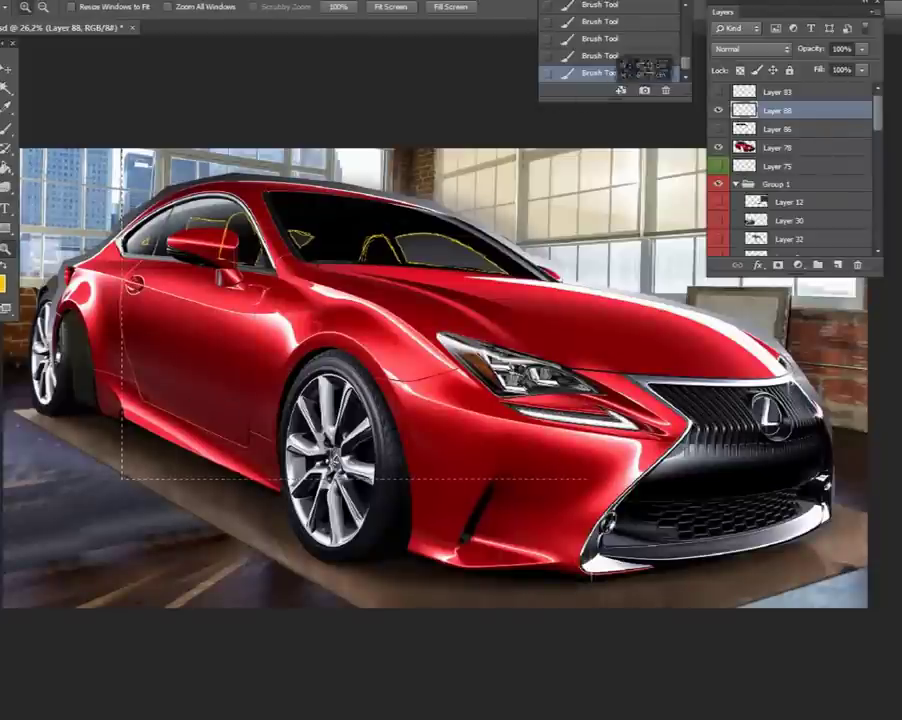
left_click_drag(141, 282, 630, 365)
key("l")
left_click_drag(423, 200, 380, 295)
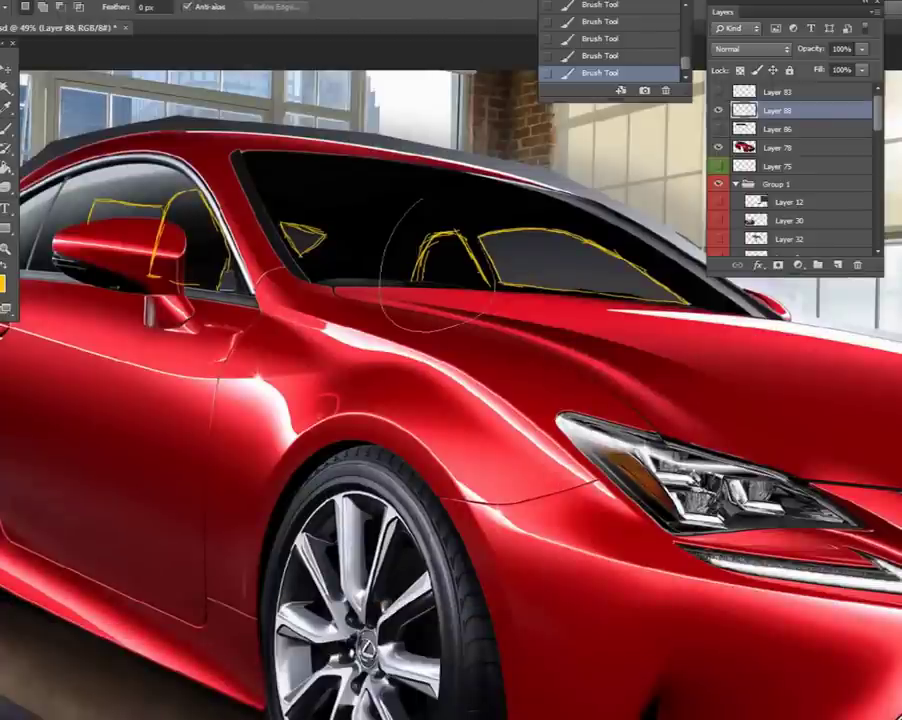
left_click_drag(455, 330, 440, 203)
Move the seat sketch, enlarge it to about 141% and widen it, then deselect.
key("v")
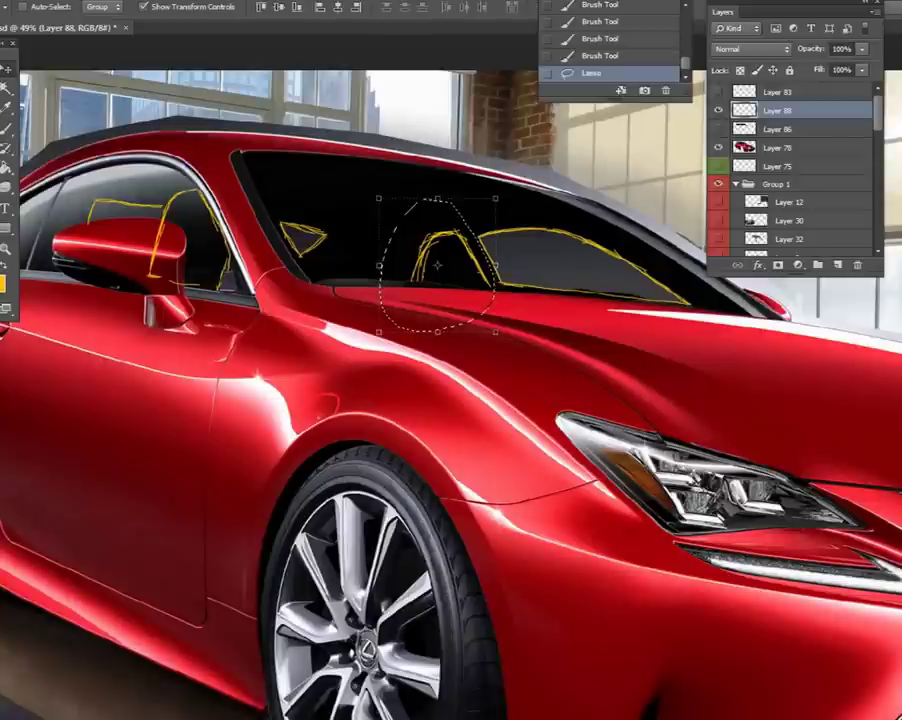
left_click_drag(437, 265, 408, 233)
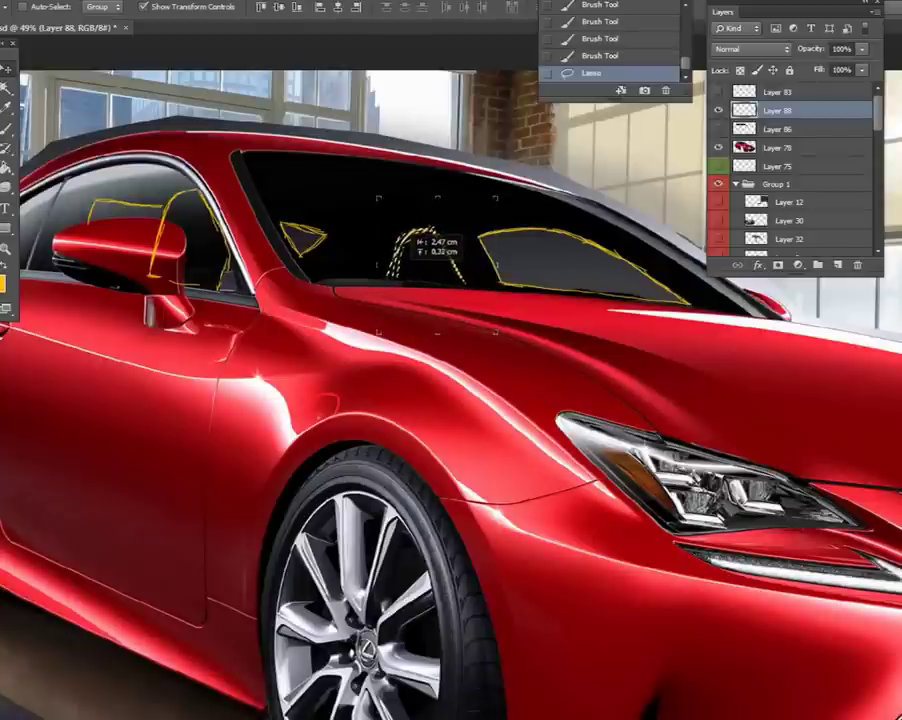
left_click_drag(408, 233, 420, 257)
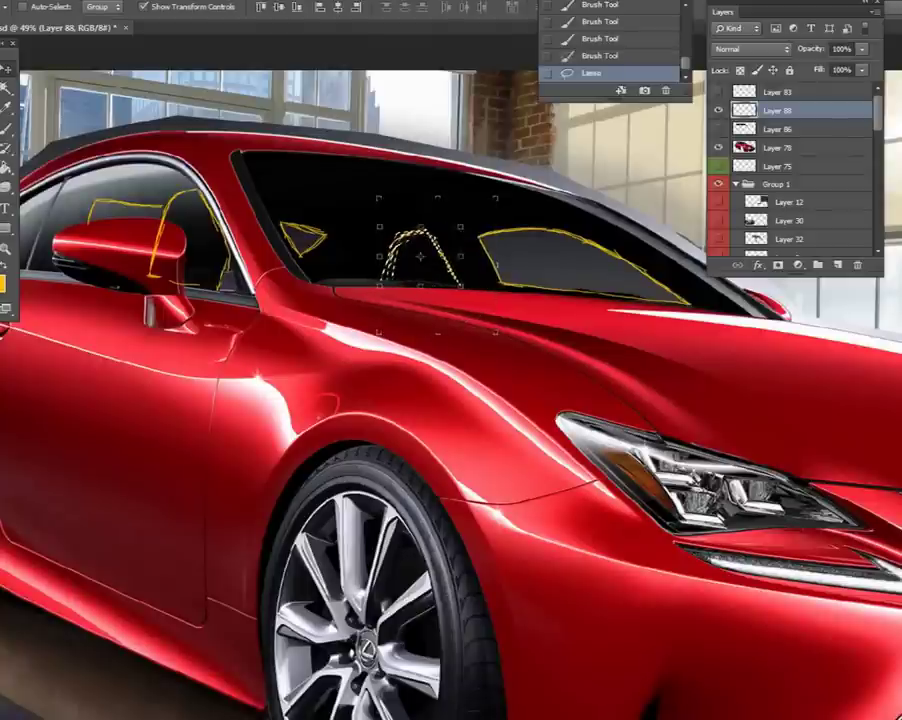
left_click_drag(379, 223, 352, 203)
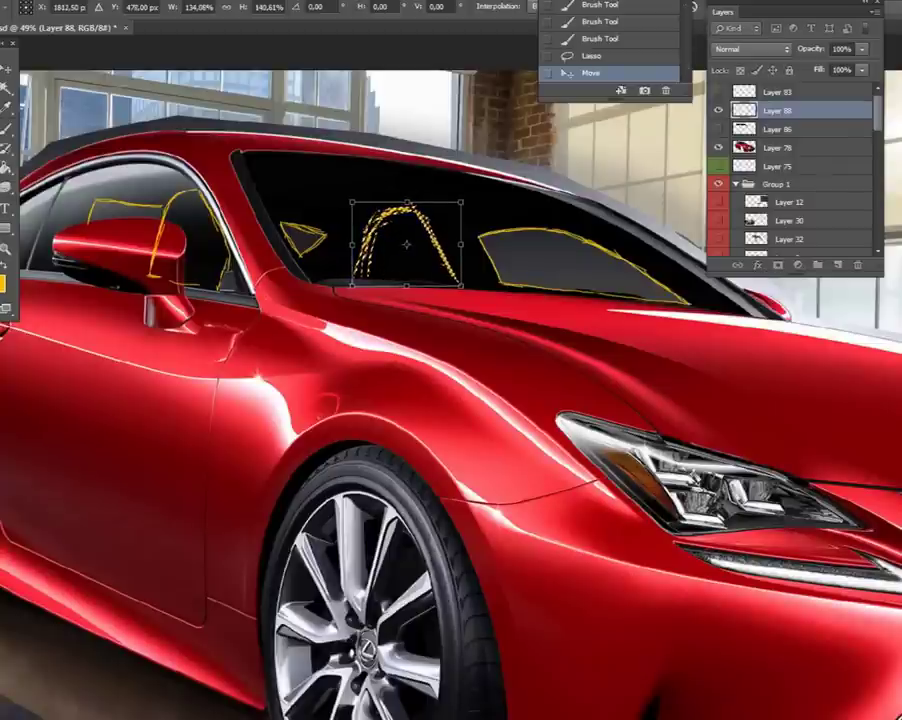
left_click_drag(461, 203, 471, 210)
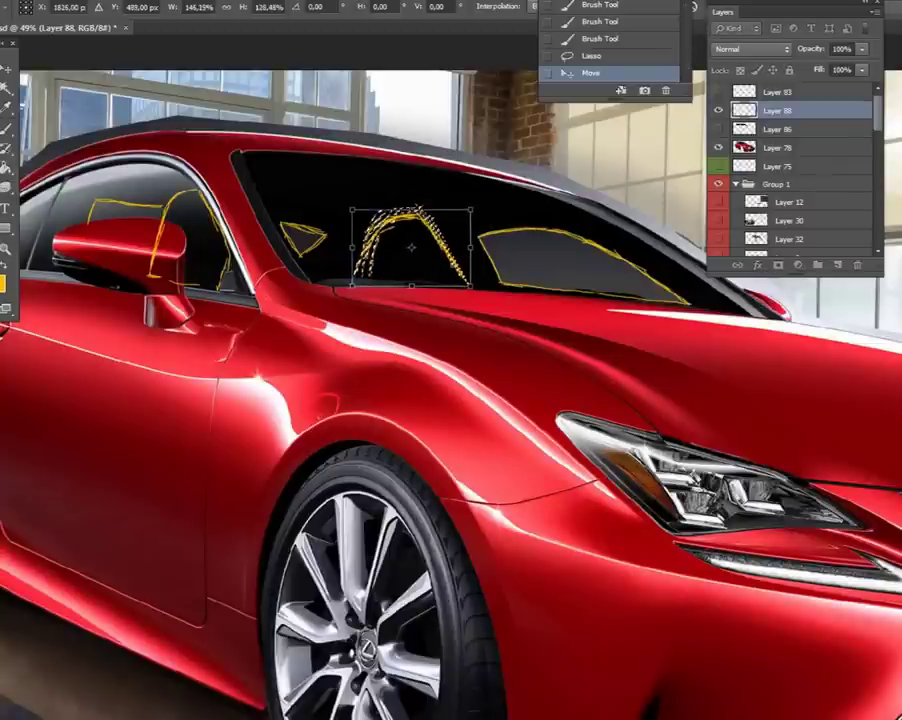
left_click_drag(405, 240, 415, 243)
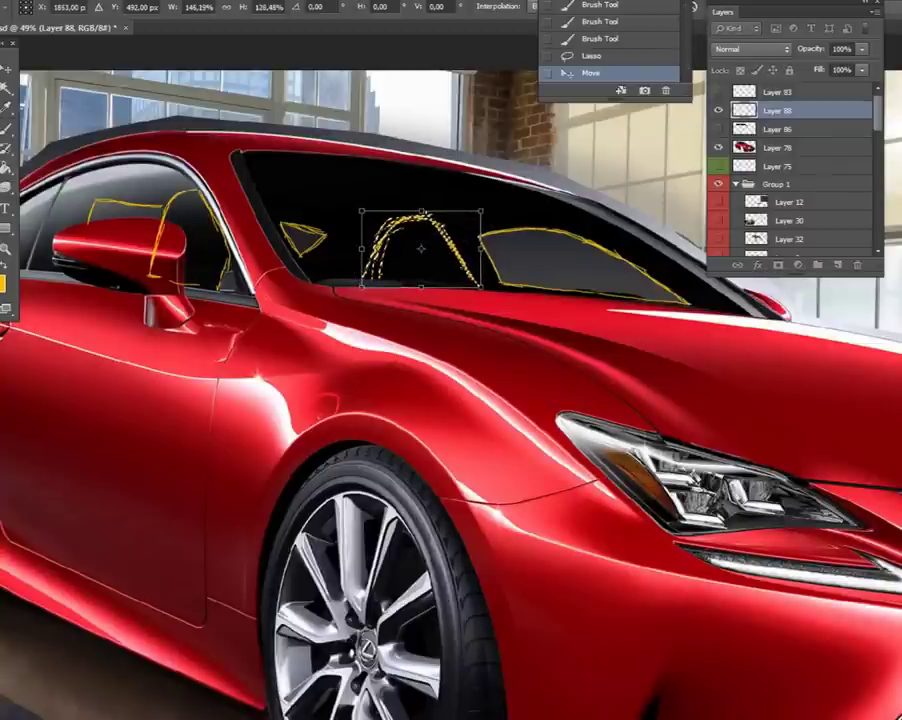
key("l")
key("Return")
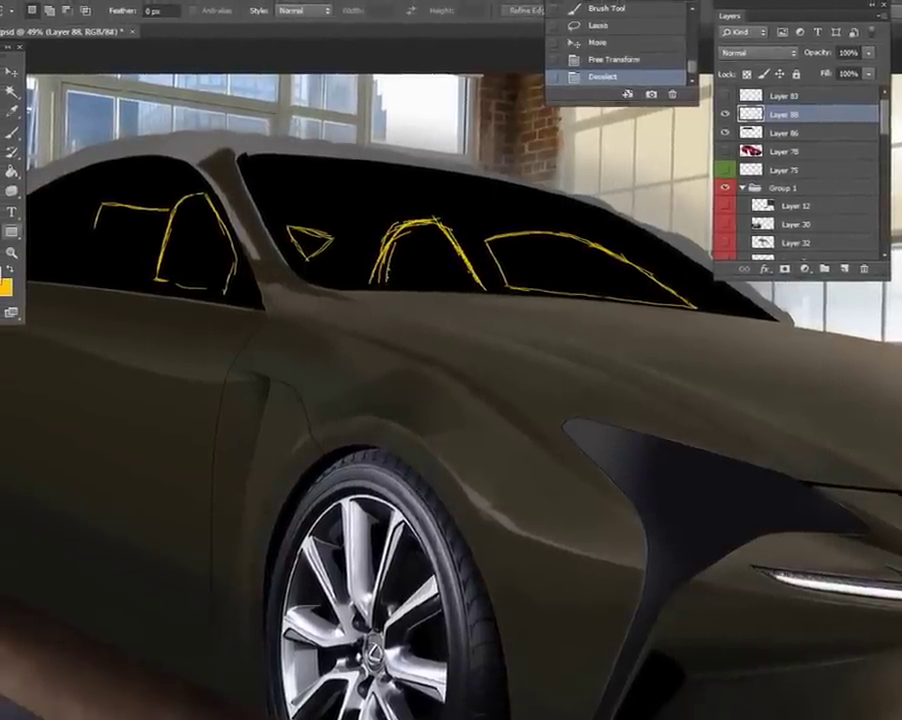
key("ctrl+d")
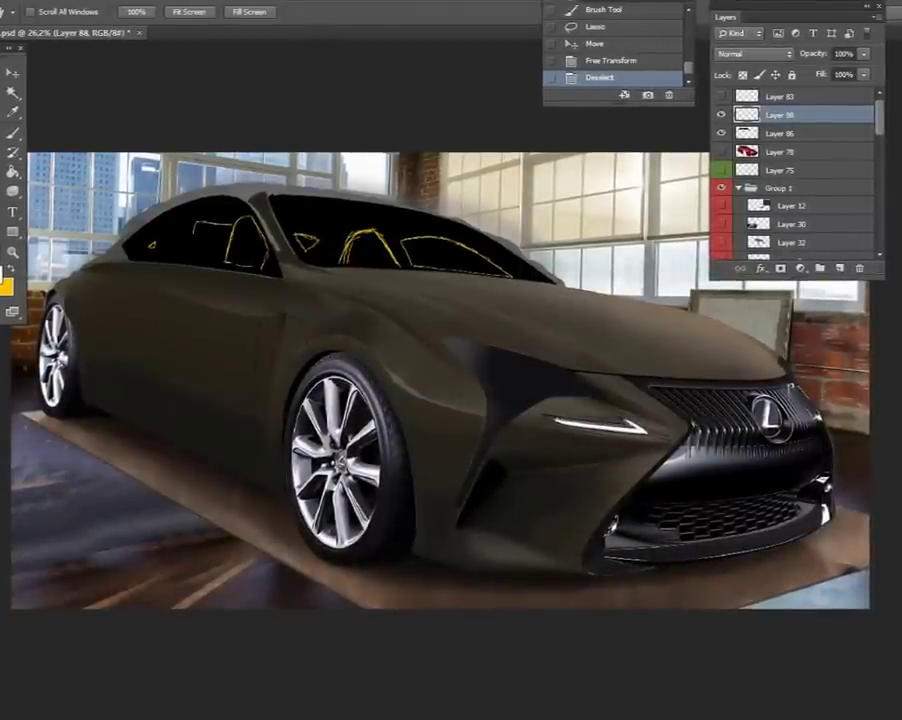
Set the painting colour to dark red 551717 and move down to Layer 86.
key("i")
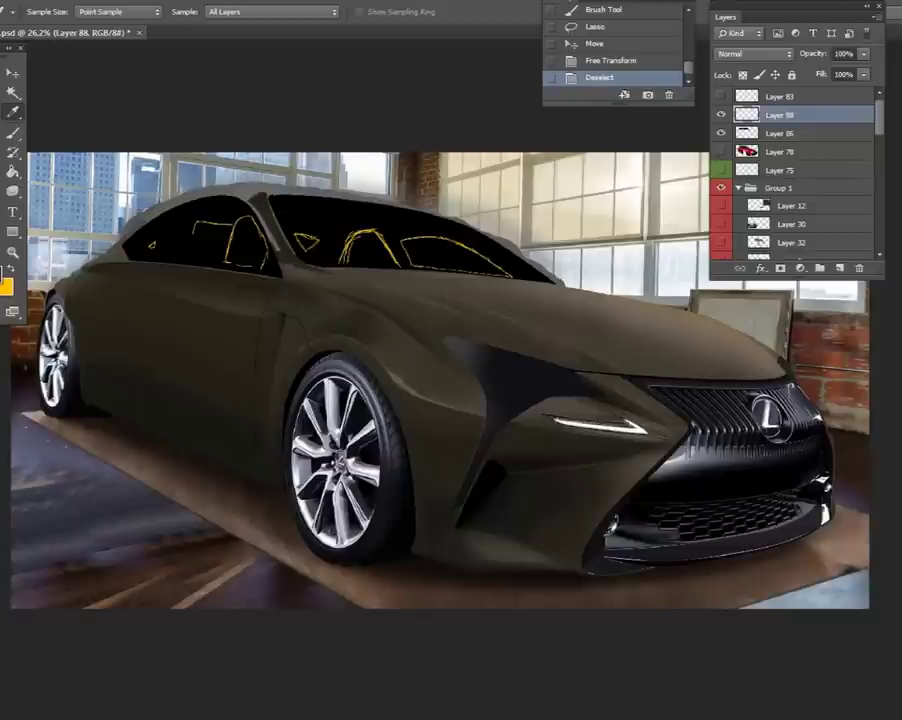
left_click(6, 287)
type("3a2d2d")
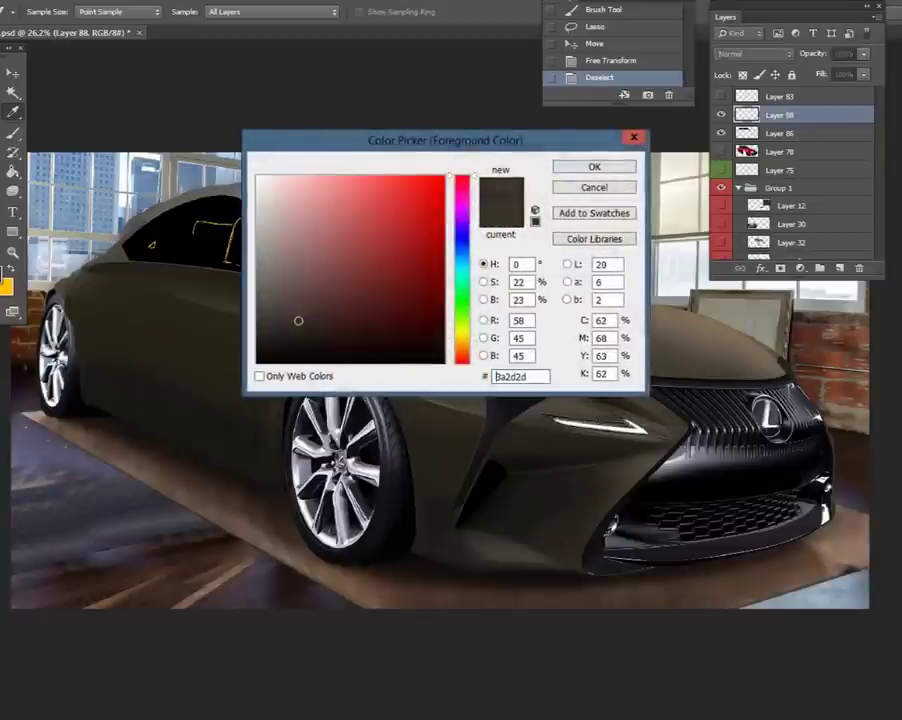
left_click_drag(298, 320, 393, 300)
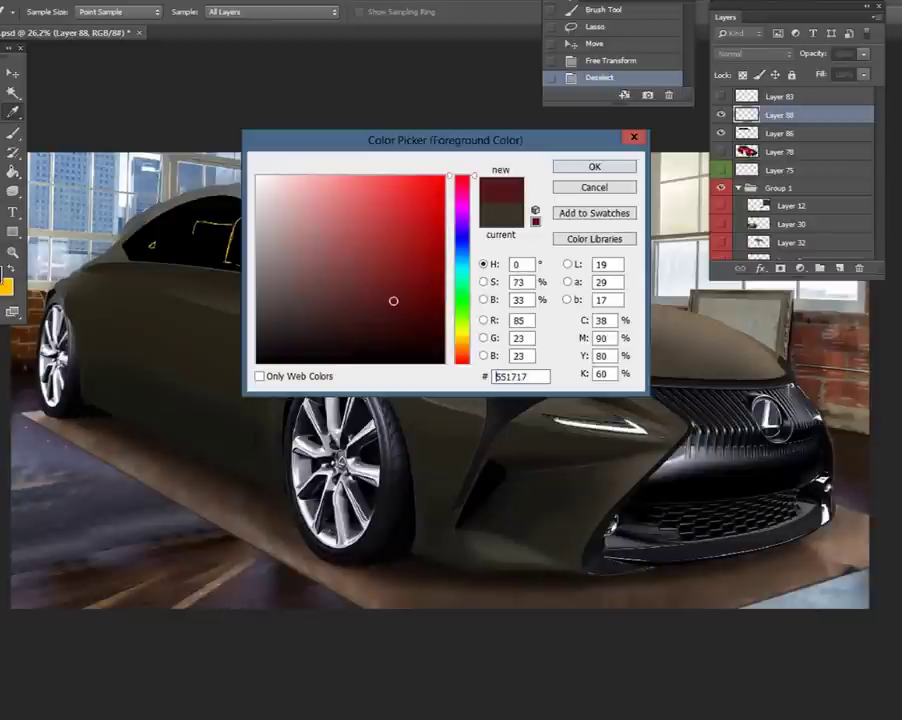
key("Escape")
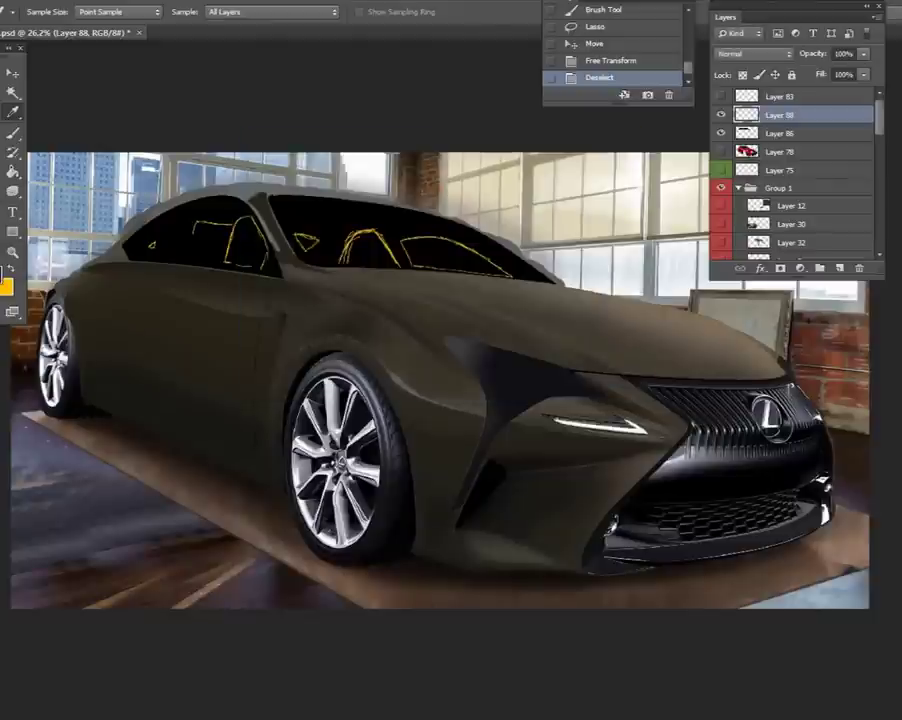
key("alt+bracketleft")
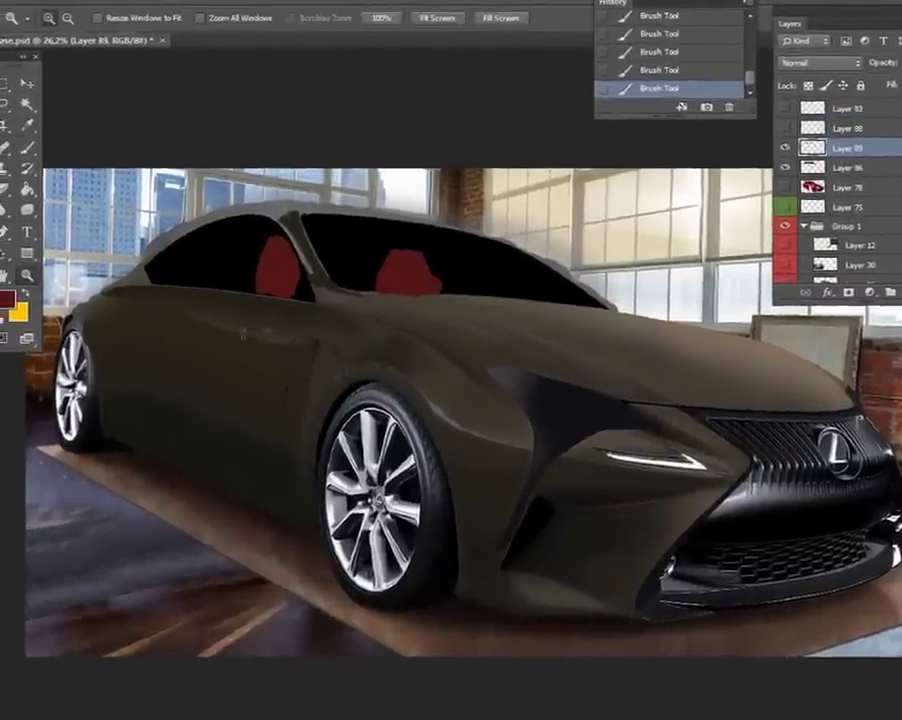
Trace the front seat's outline with a Pen path and turn it into a selection.
key("p")
left_click(185, 265)
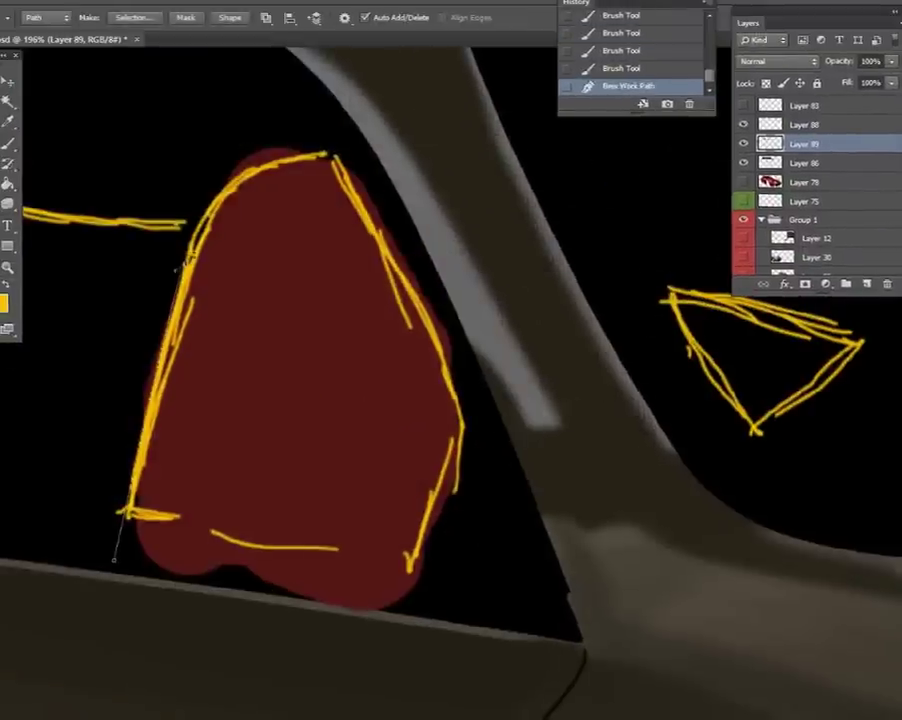
left_click(326, 150)
left_click(250, 200)
left_click_drag(250, 200, 250, 165)
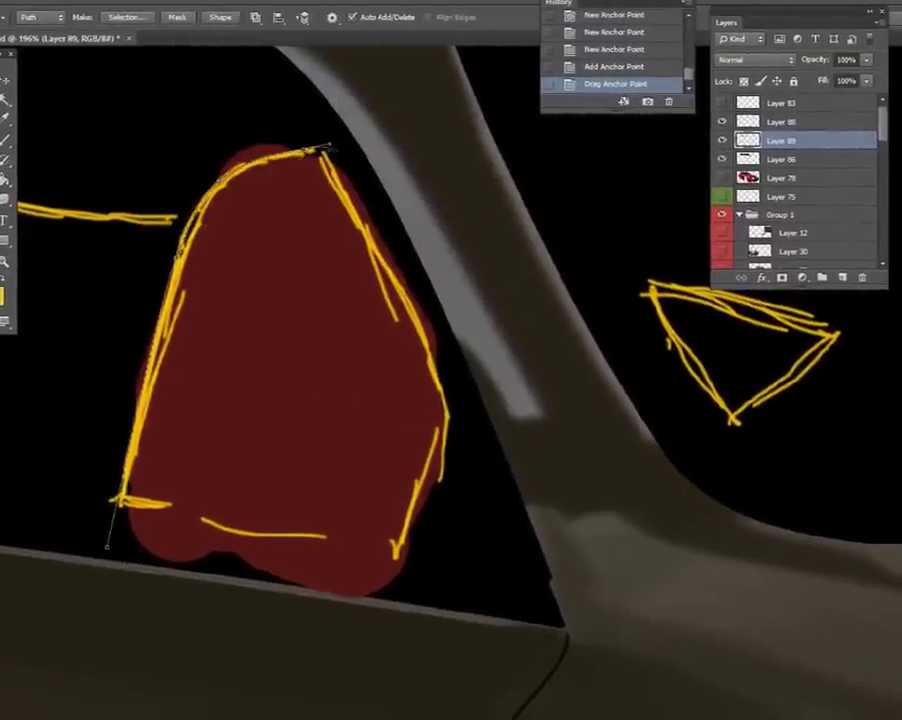
left_click(450, 402)
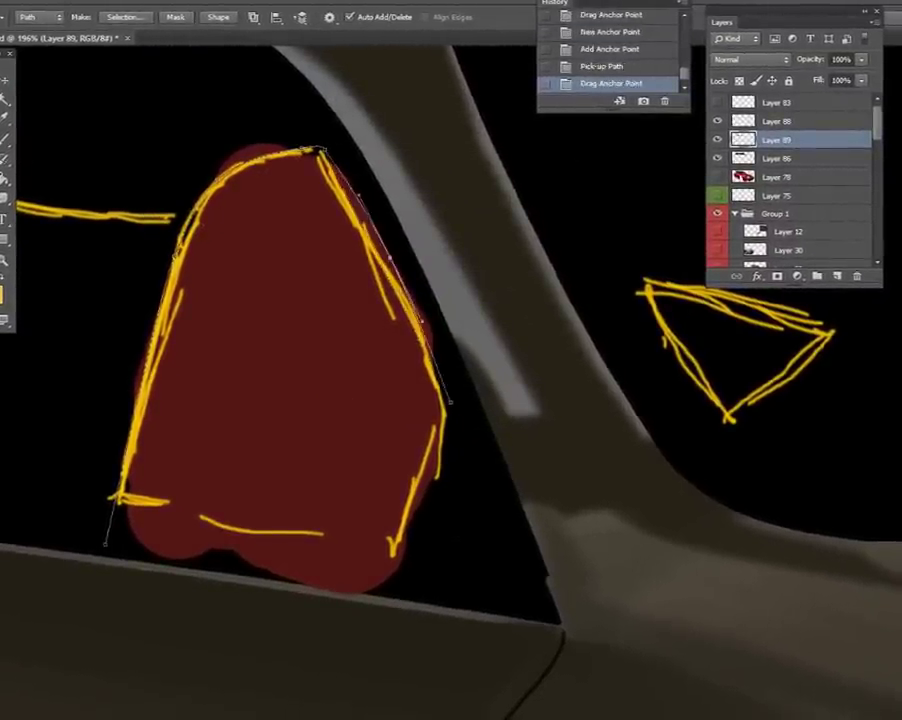
left_click(716, 177)
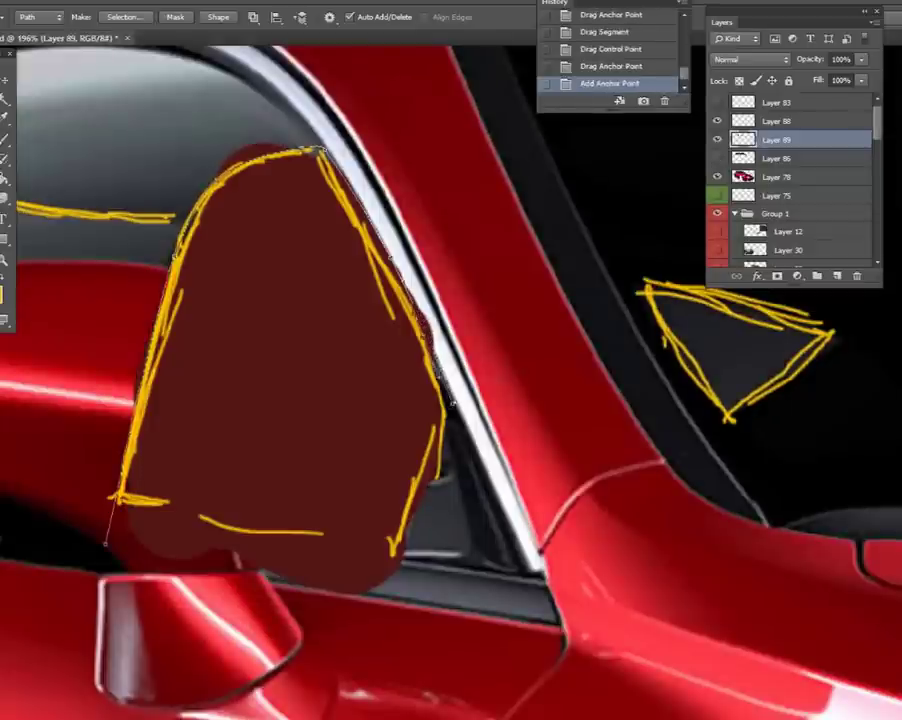
left_click(400, 556)
left_click_drag(400, 556, 515, 575)
right_click(319, 114)
left_click(376, 177)
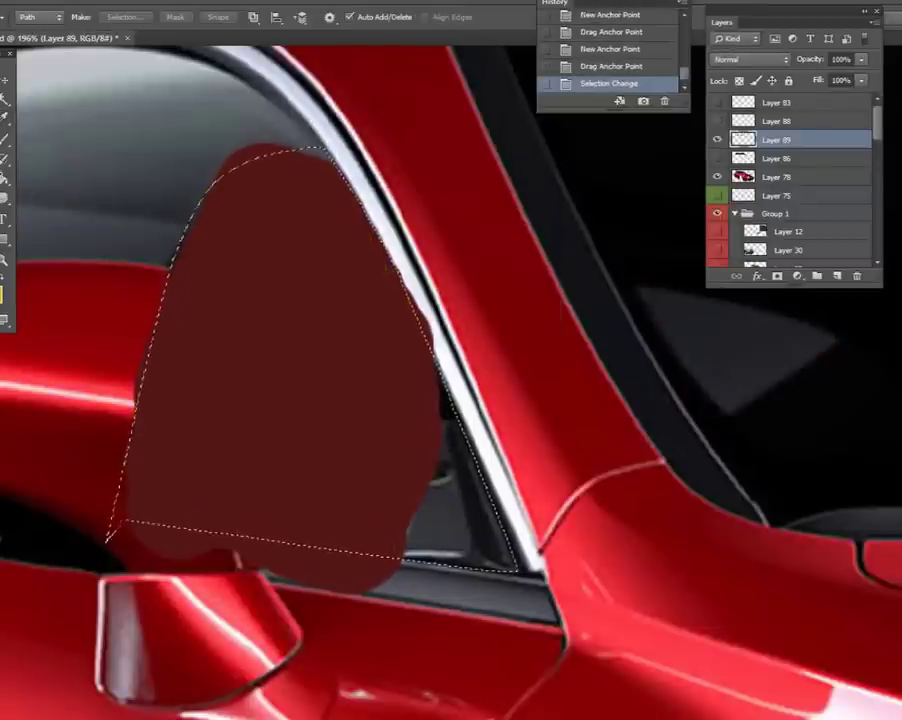
Hide the yellow sketch, smudge dark red to fill the seat, invert selection, add a layer.
left_click(716, 121)
left_click(40, 166)
left_click_drag(400, 420, 480, 530)
mouse_move(330, 230)
left_mouse_down()
mouse_move(410, 330)
mouse_move(440, 420)
left_mouse_up()
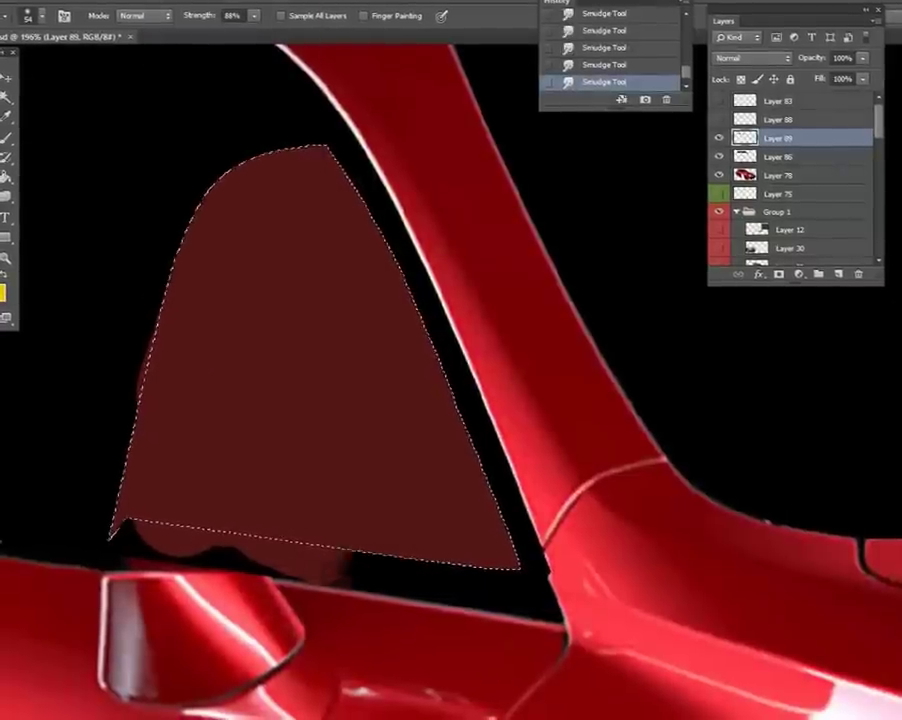
key("ctrl+shift+i")
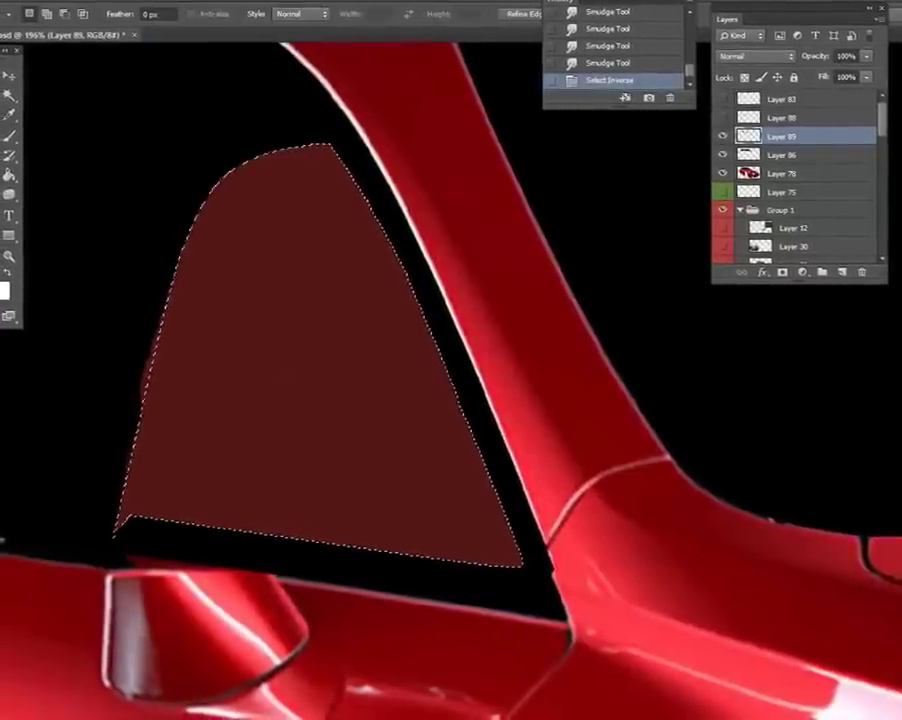
key("ctrl+shift+alt+n")
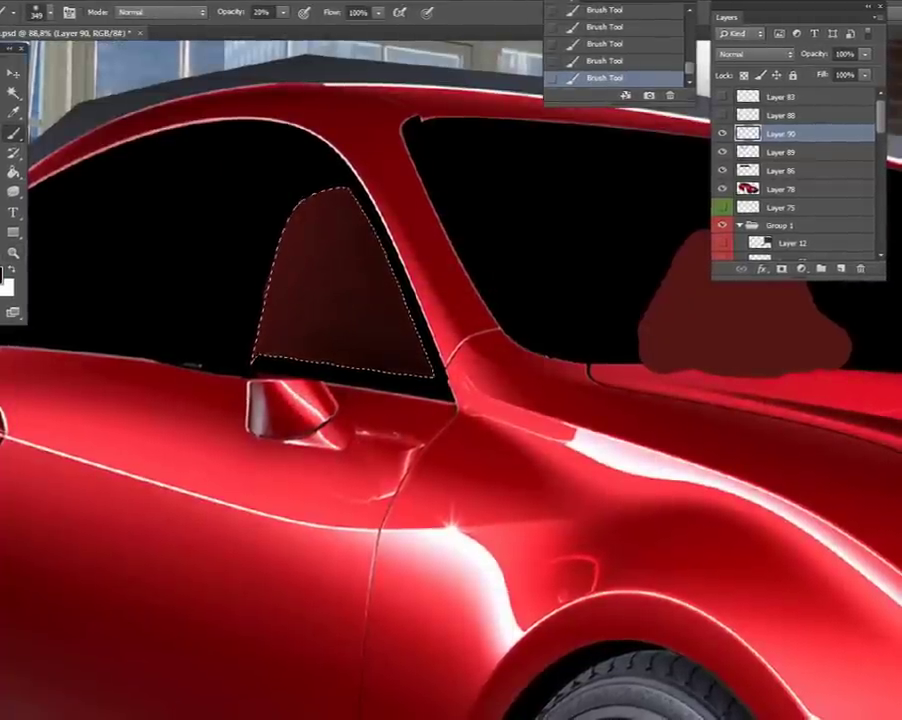
Offset and invert the seat selection and size the eraser on the seat fill layer.
key("m")
mouse_move(323, 282)
left_mouse_down()
mouse_move(345, 292)
mouse_move(335, 282)
left_mouse_up()
key("ctrl+shift+i")
key("e")
left_click(778, 151)
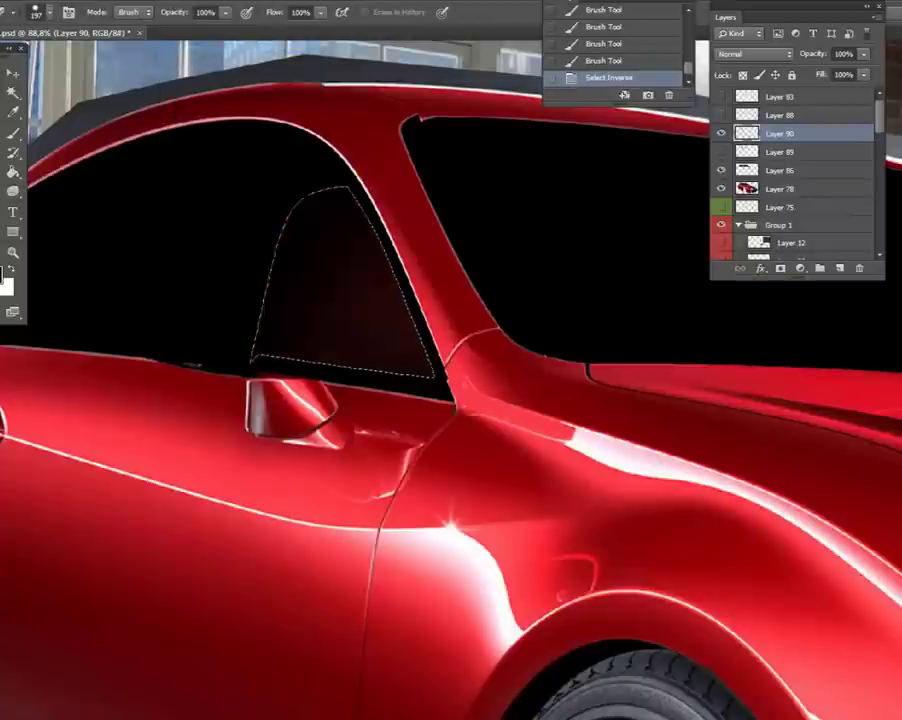
right_click(450, 262)
left_click(740, 300)
key("alt+s")
left_click(188, 47)
key("m")
left_click_drag(340, 262, 355, 255)
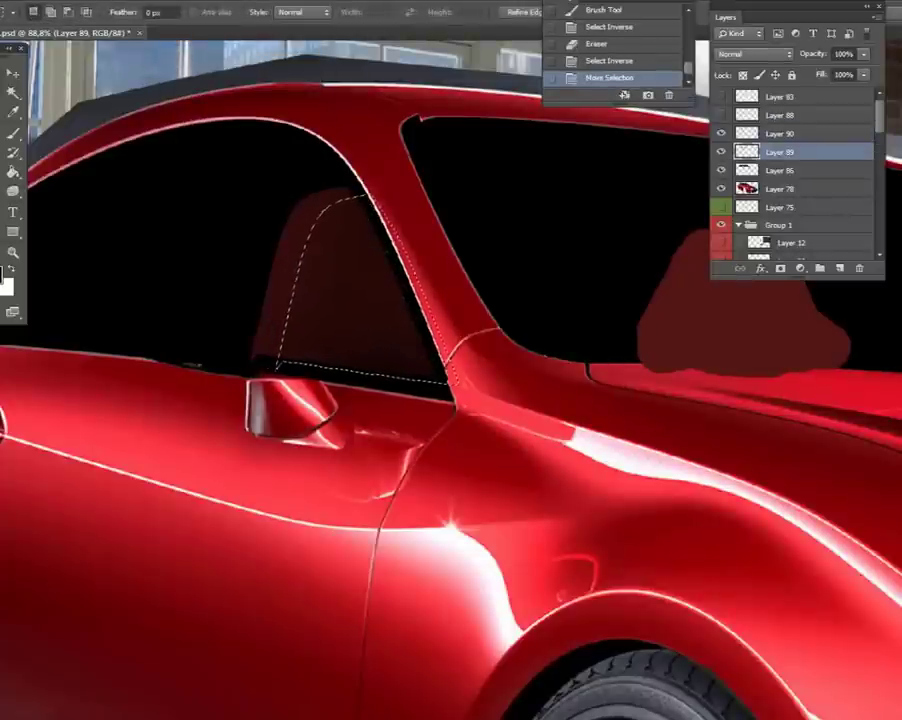
Erase paint along the seat's edge through the offset selection on Layer 90.
key("alt+s")
left_click(188, 47)
key("b")
left_click(778, 133)
right_click(463, 290)
key("Return")
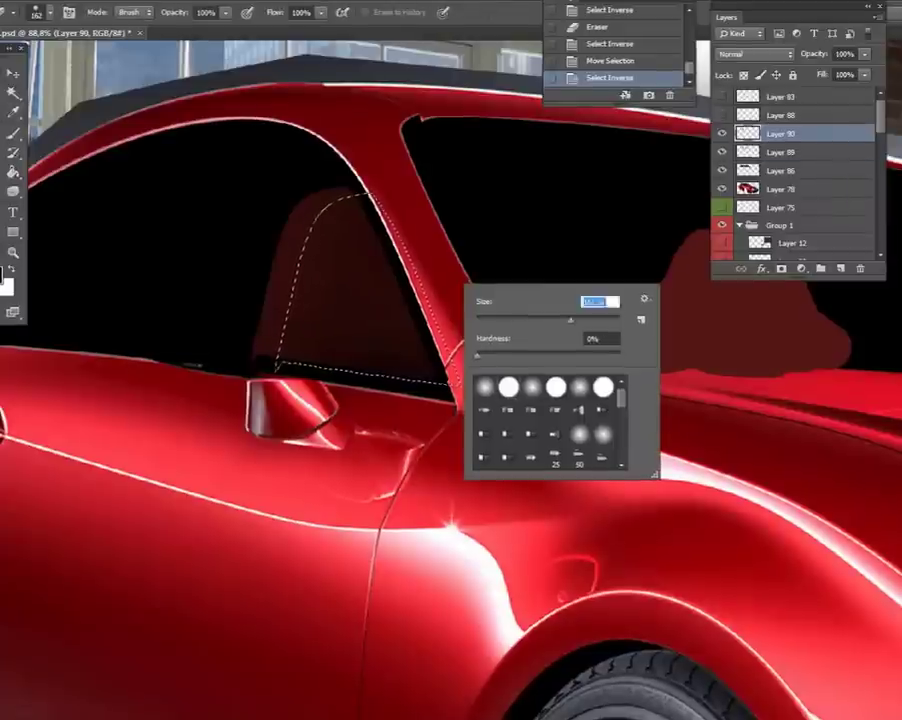
left_click_drag(420, 220, 440, 330)
Deselect and blur the seat paint's edges so they blend softly into the car.
key("m")
key("ctrl+d")
left_click(40, 186)
right_click(336, 328)
key("Return")
left_click_drag(330, 250, 380, 330)
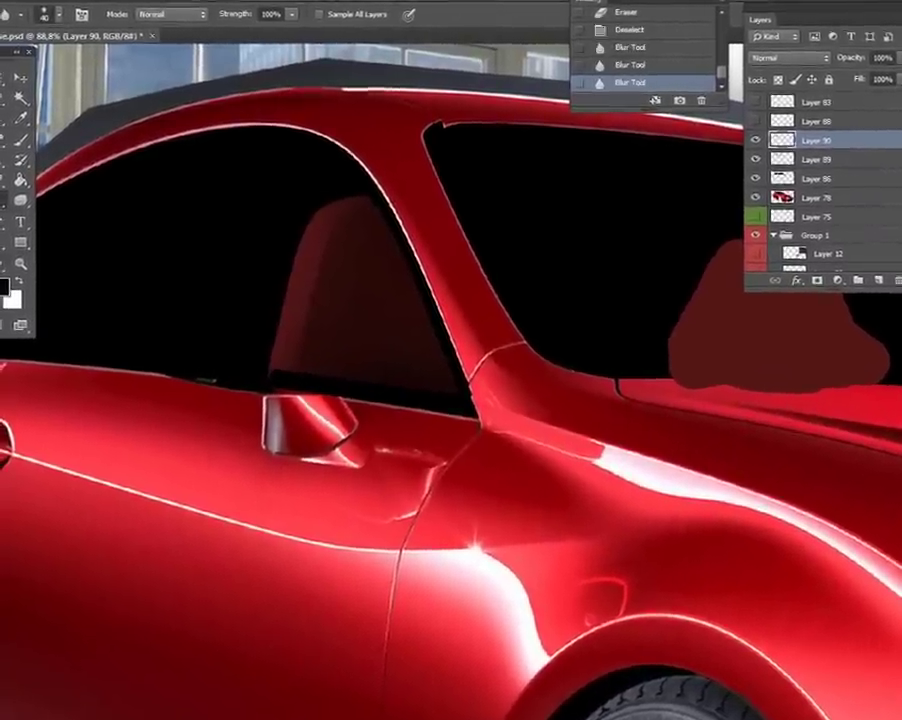
key("ctrl+0")
scroll(183, 256, "up", 5)
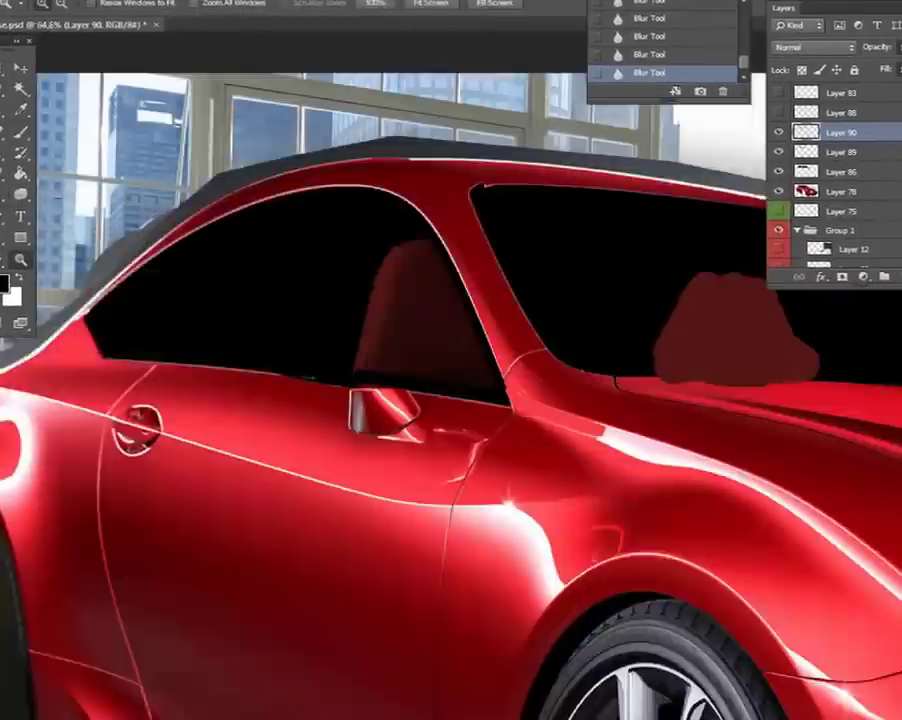
Add a new layer and trace a Pen path around the side window glass.
key("ctrl+shift+alt+n")
key("p")
left_click(250, 213)
left_click(609, 265)
left_click(525, 253)
left_click_drag(415, 231, 385, 226)
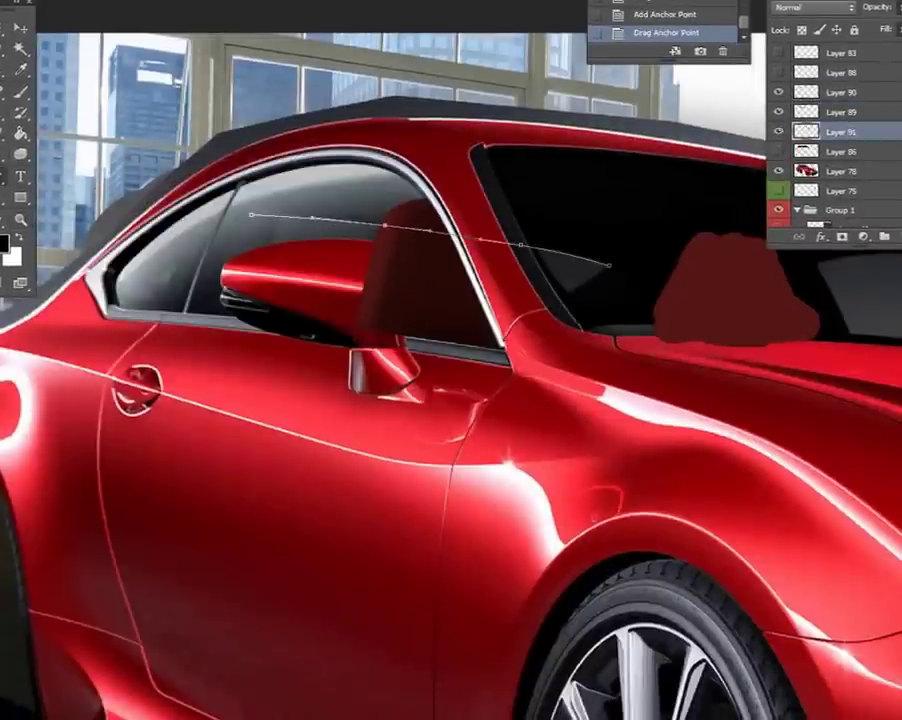
left_click_drag(633, 323, 671, 331)
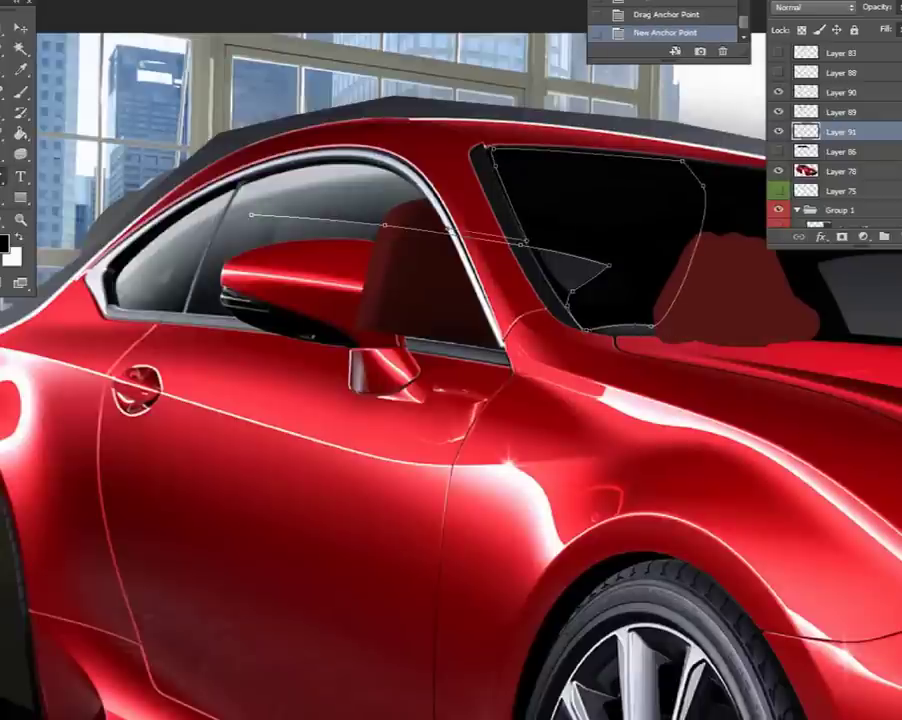
left_click_drag(405, 190, 408, 184)
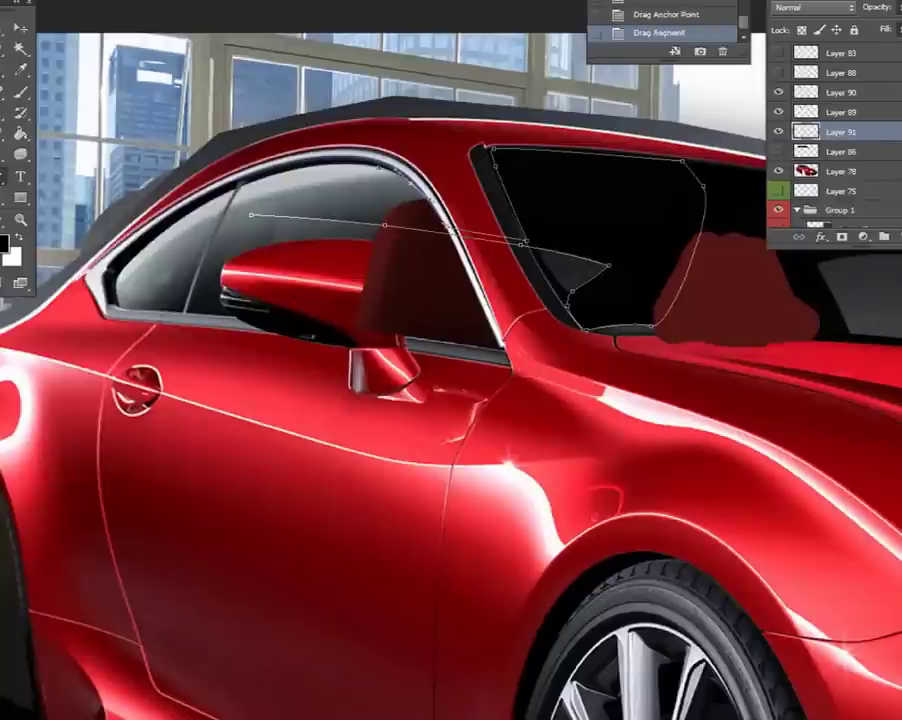
key("ctrl+alt+z")
key("ctrl+alt+z")
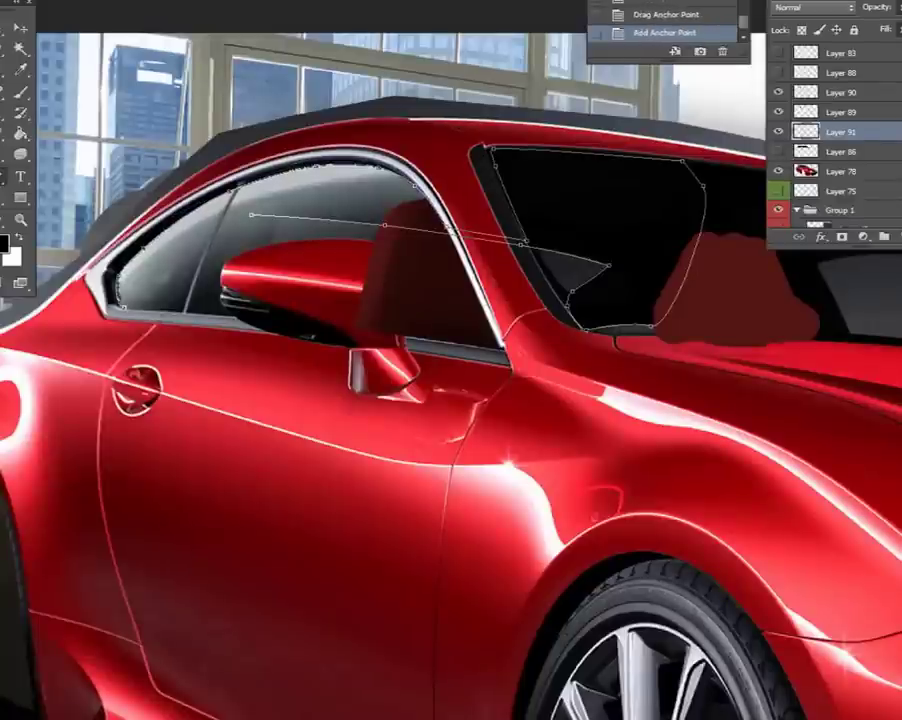
key("Return")
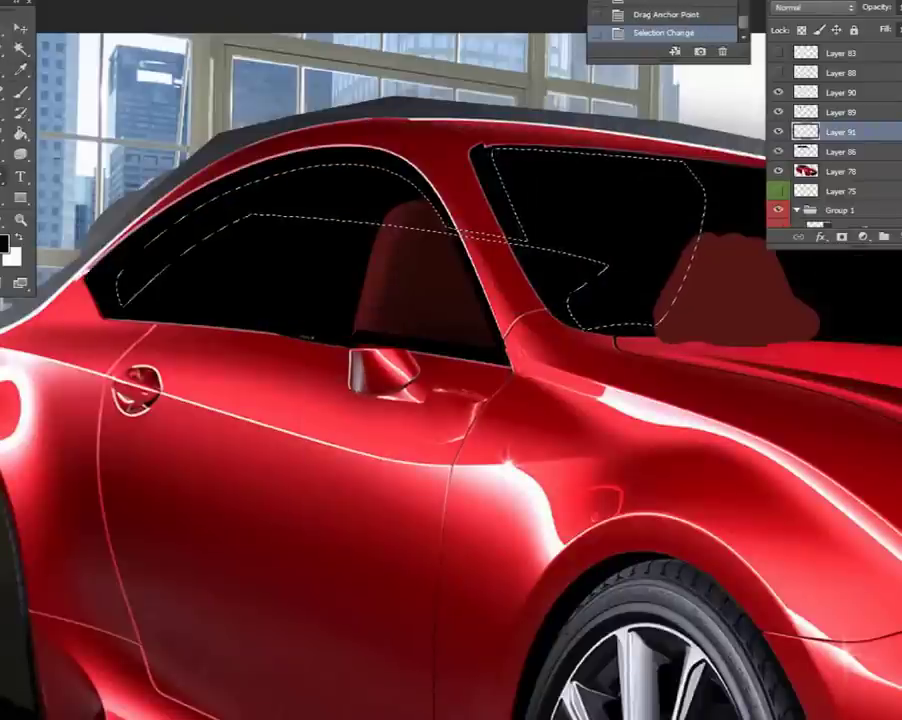
Convert the window path to a selection, paint it black, then deselect.
key("b")
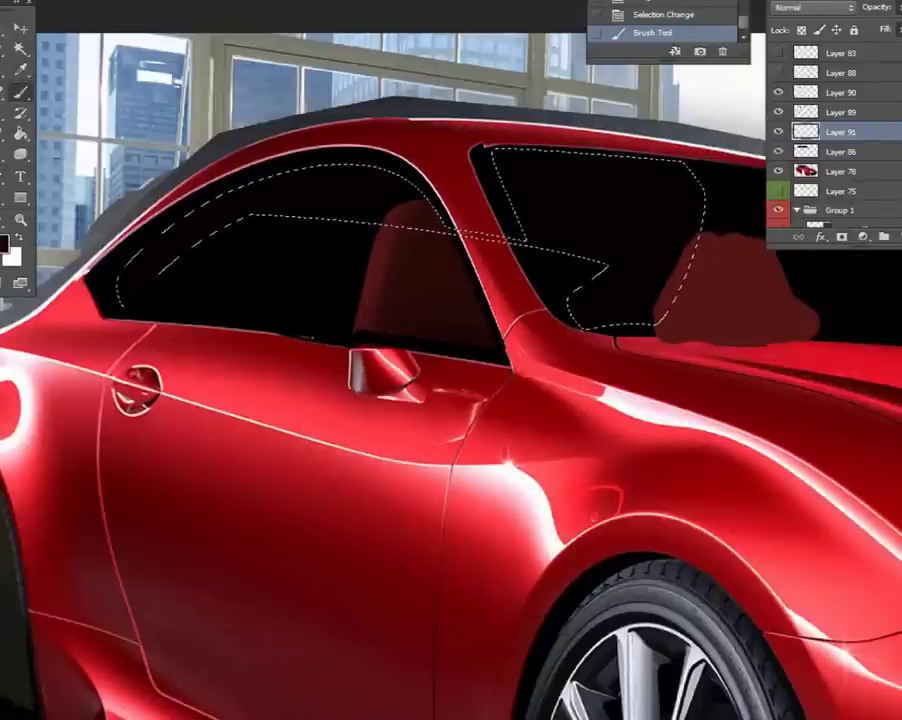
key("ctrl+alt+z")
key("ctrl+alt+z")
key("p")
right_click(177, 115)
left_click(232, 183)
key("Return")
key("b")
mouse_move(120, 240)
left_mouse_down()
mouse_move(460, 200)
mouse_move(680, 300)
left_mouse_up()
key("ctrl+d")
Choose a soft eraser brush tip for trimming the window tint.
key("e")
right_click(527, 262)
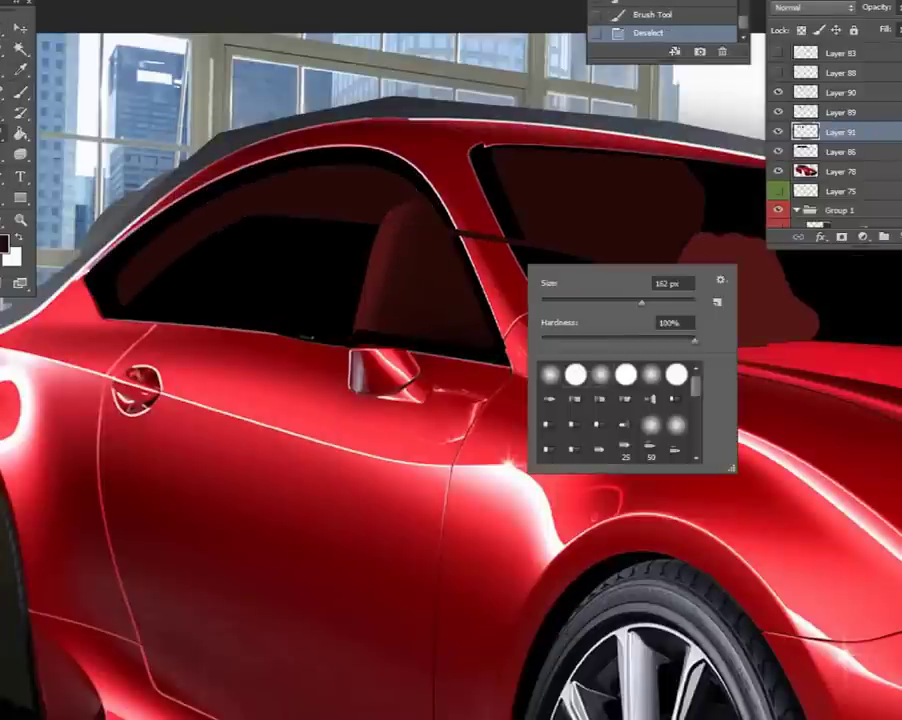
left_click(590, 440)
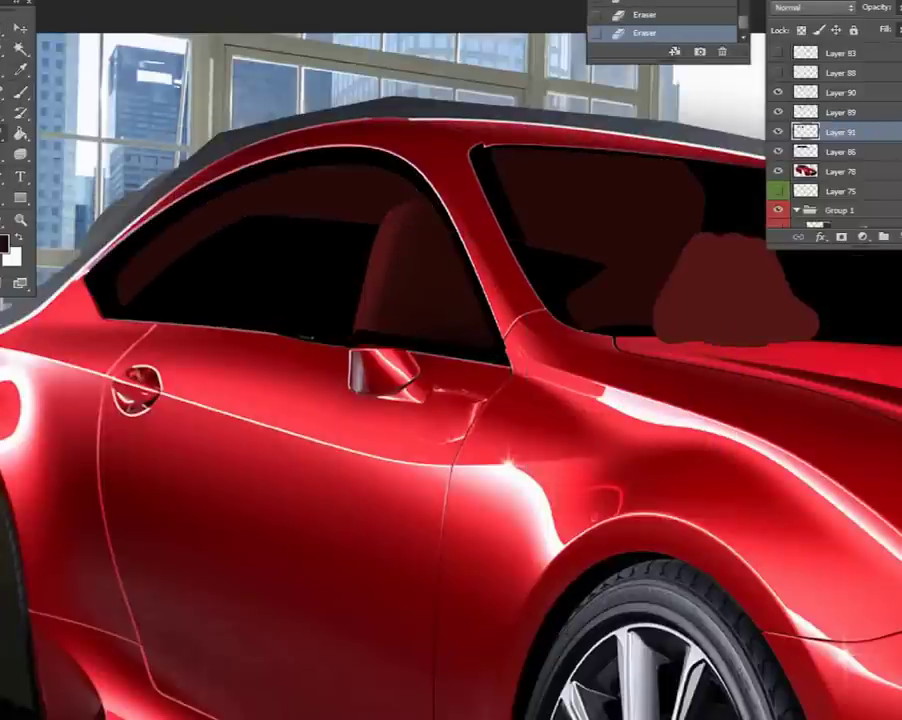
right_click(200, 292)
key("Escape")
right_click(265, 93)
key("Escape")
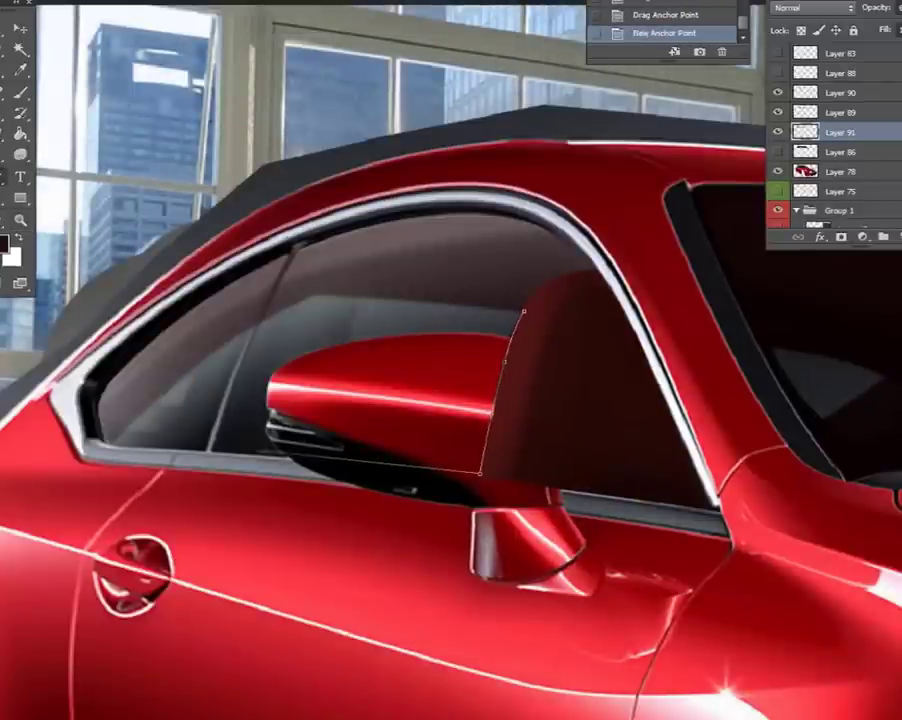
Path the mirror-reflection area, select it, and delete it from the window fill and Layer 8.
left_click_drag(480, 473, 480, 460)
left_click_drag(300, 400, 259, 322)
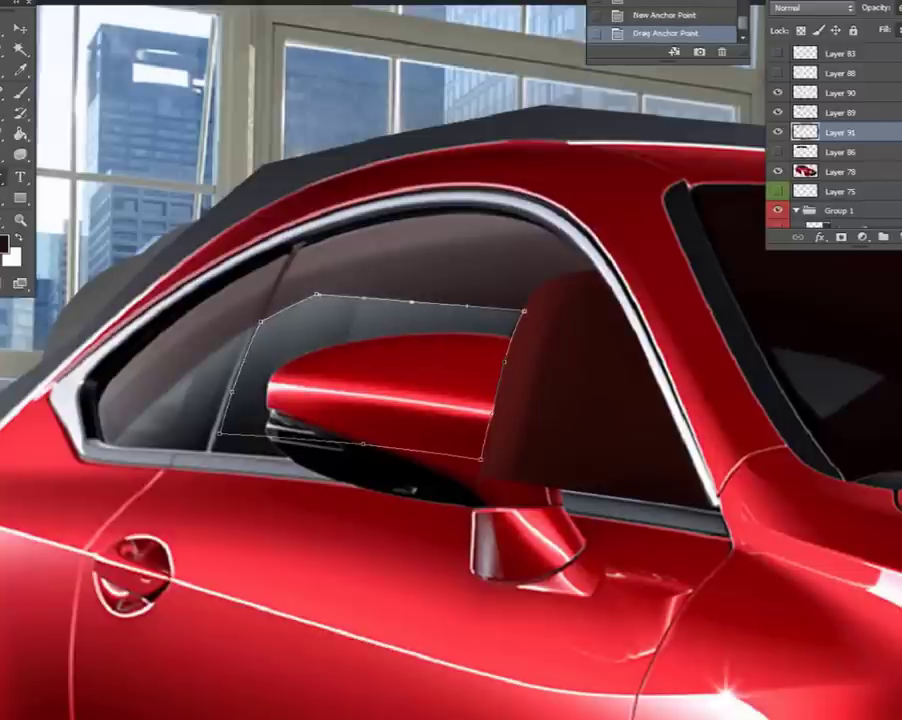
right_click(466, 254)
left_click(526, 318)
key("Return")
left_click(778, 187)
key("Delete")
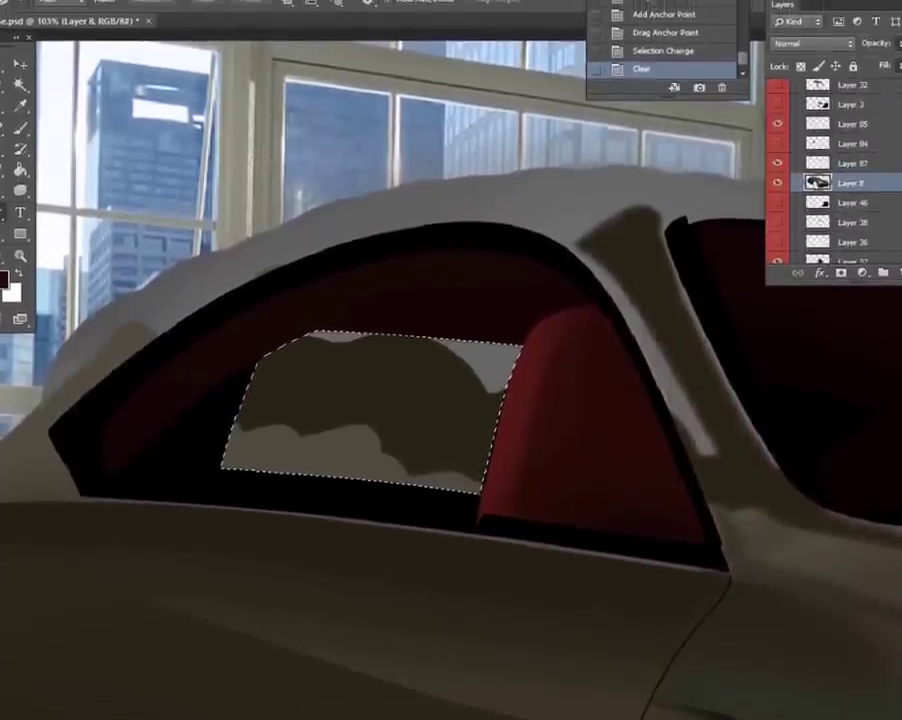
key("Delete")
key("ctrl+d")
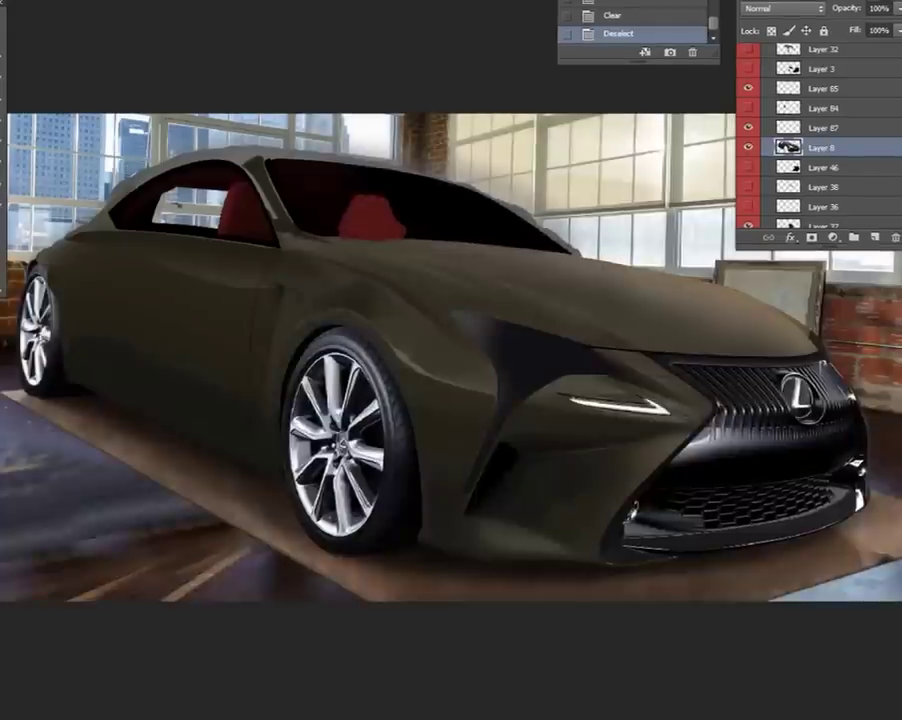
Zoom in on the roof pillar.
scroll(200, 110, "up", 3)
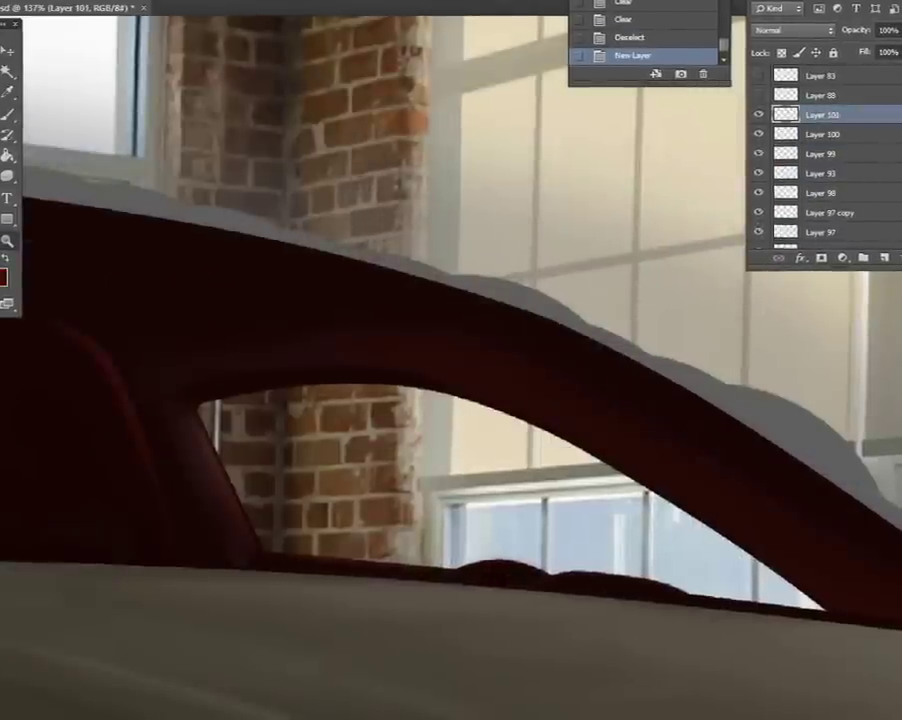
Brush-stroke a Pen curve along the side window's upper edge, then delete the path.
left_click(157, 391)
left_click(550, 427)
left_click_drag(353, 409, 358, 360)
right_click(409, 306)
left_click(445, 409)
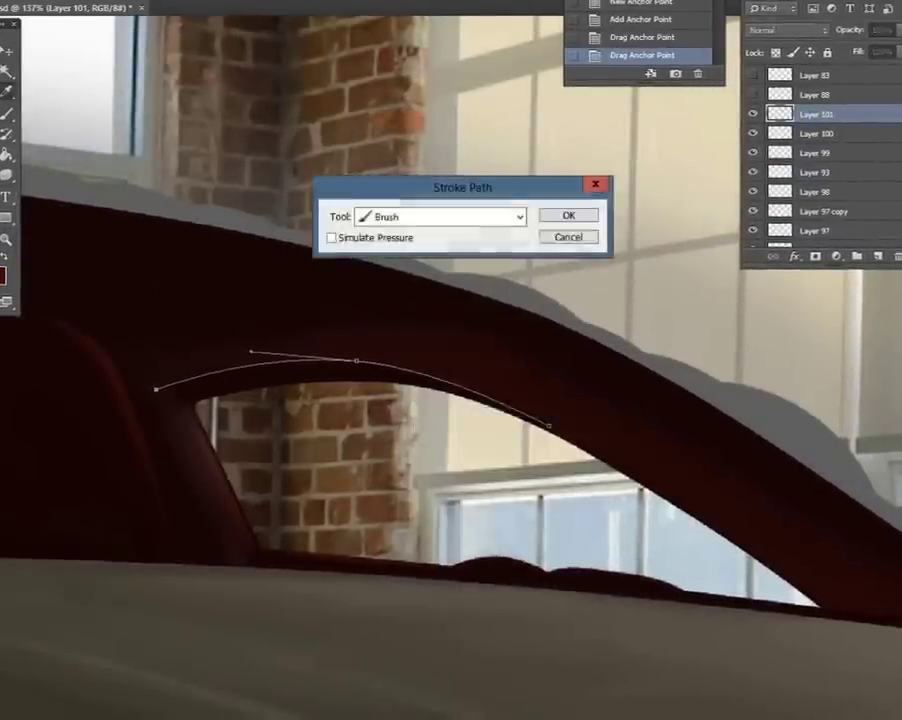
left_click(570, 213)
right_click(489, 276)
left_click(520, 294)
Stroke a second red Pen curve further along the window edge and delete its path.
left_click(496, 401)
left_click(808, 598)
left_click(571, 437)
left_click_drag(657, 495, 657, 490)
right_click(690, 211)
left_click(570, 213)
right_click(590, 273)
left_click(644, 299)
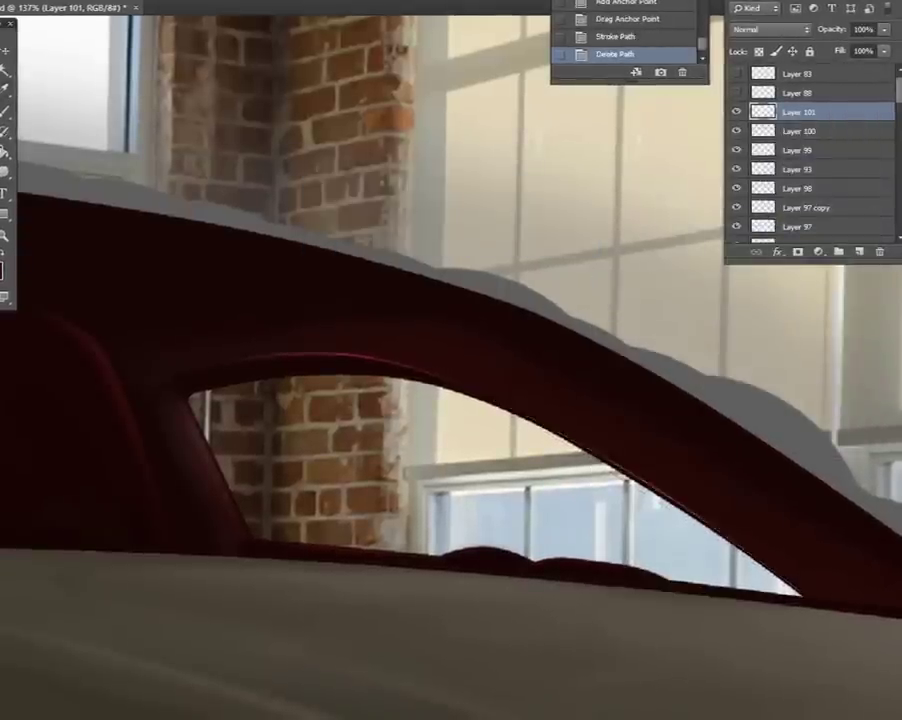
Blur the new red line along the window edge to soften it.
right_click(545, 250)
left_click(596, 257)
left_click(570, 213)
right_click(590, 273)
left_click(644, 299)
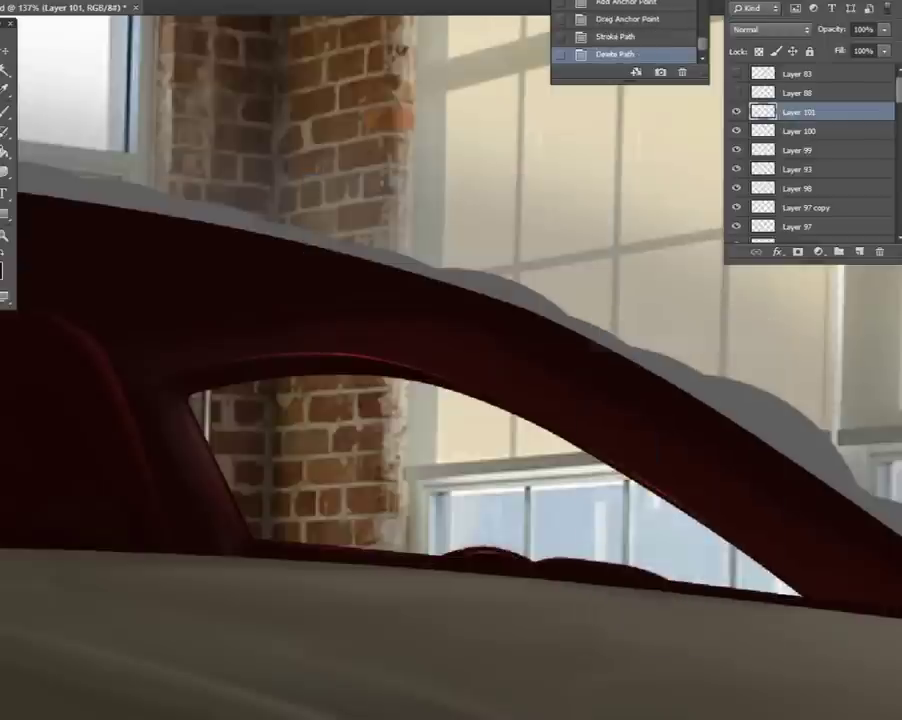
left_click_drag(200, 390, 560, 420)
left_click_drag(300, 388, 540, 425)
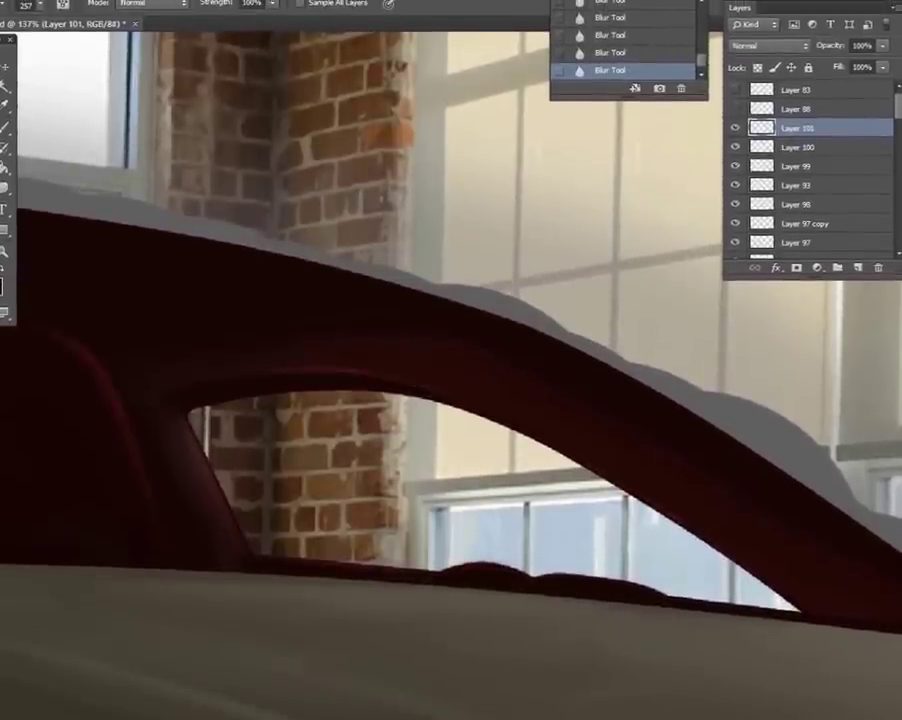
mouse_move(600, 450)
left_mouse_down()
mouse_move(320, 340)
mouse_move(190, 325)
left_mouse_up()
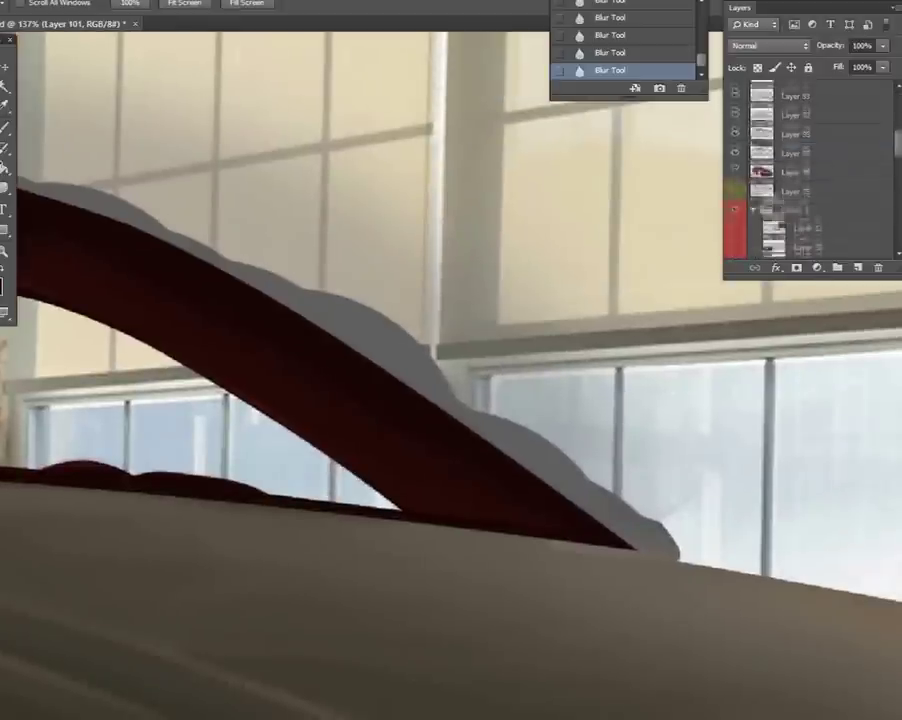
Partly erase the grey roof edge on Layer 95 at 44% strength.
left_click(790, 154)
key("b")
key("e")
left_click_drag(440, 400, 600, 520)
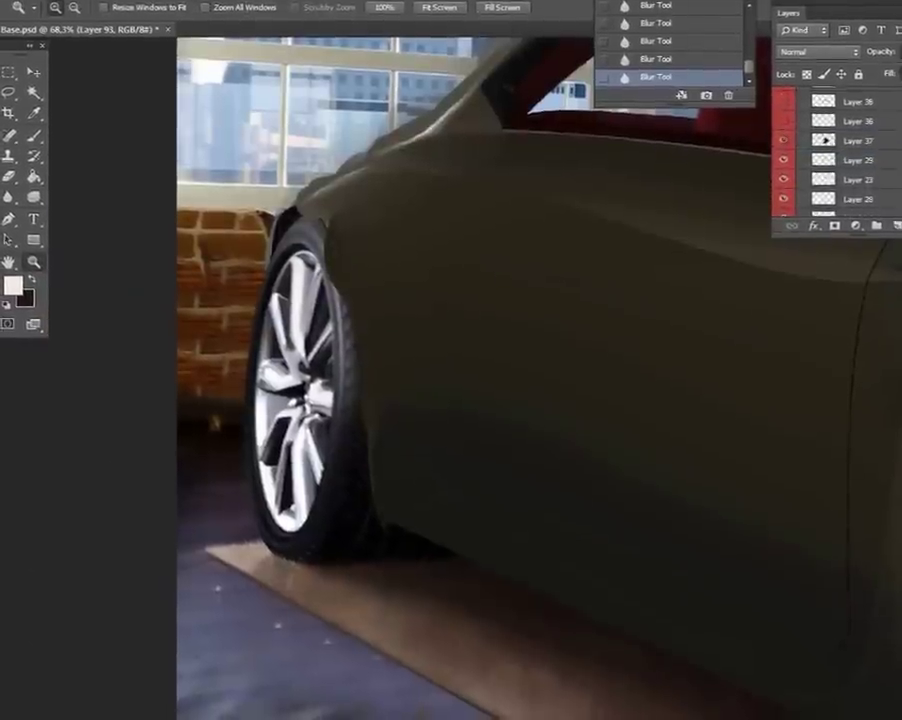
Select Layer 21 under the front wheel and fit the whole image on screen.
right_click(334, 382, "ctrl")
left_click(381, 408)
key("m")
left_click_drag(196, 162, 528, 584)
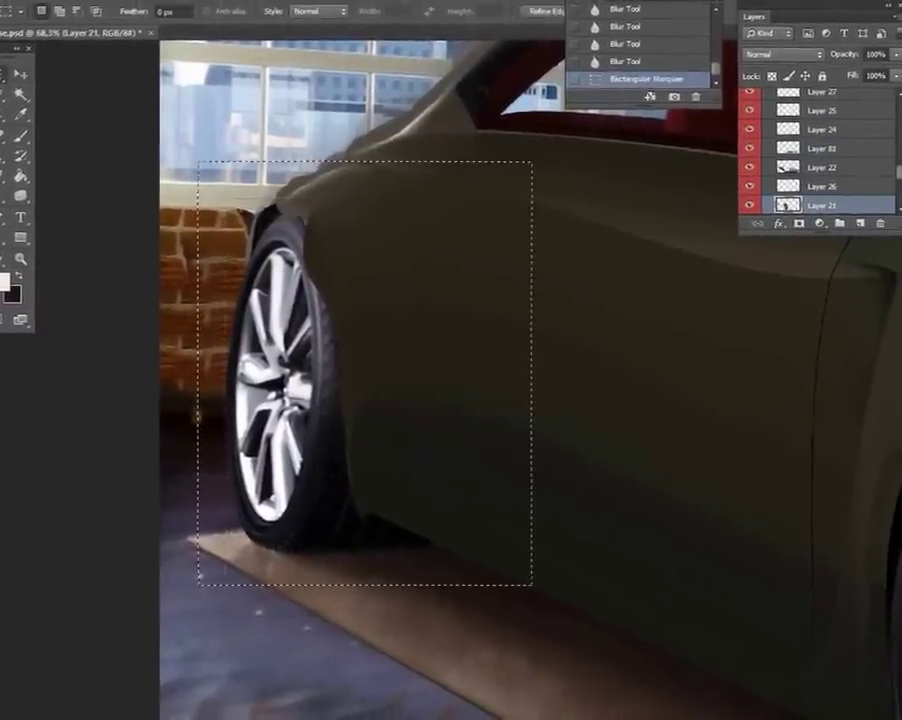
key("m")
key("ctrl+d")
key("z")
key("ctrl+0")
scroll(300, 450, "up", 3)
Paint a grey oval at the tyre base as the first stand's end.
key("shift+m")
left_click_drag(240, 508, 450, 512)
left_click_drag(338, 512, 322, 540)
left_click_drag(300, 500, 296, 488)
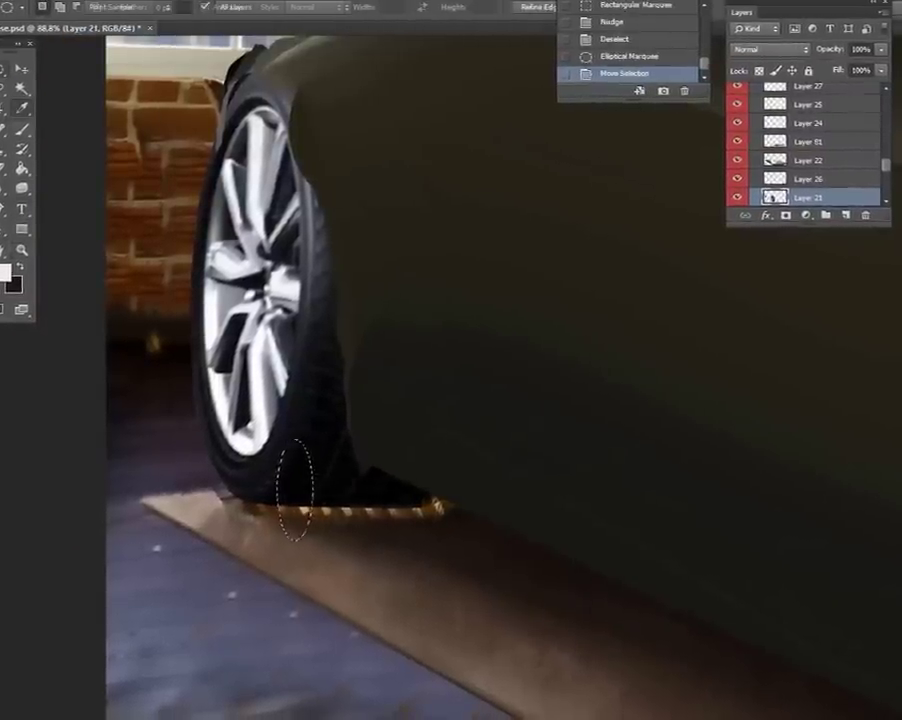
key("b")
left_click(293, 470)
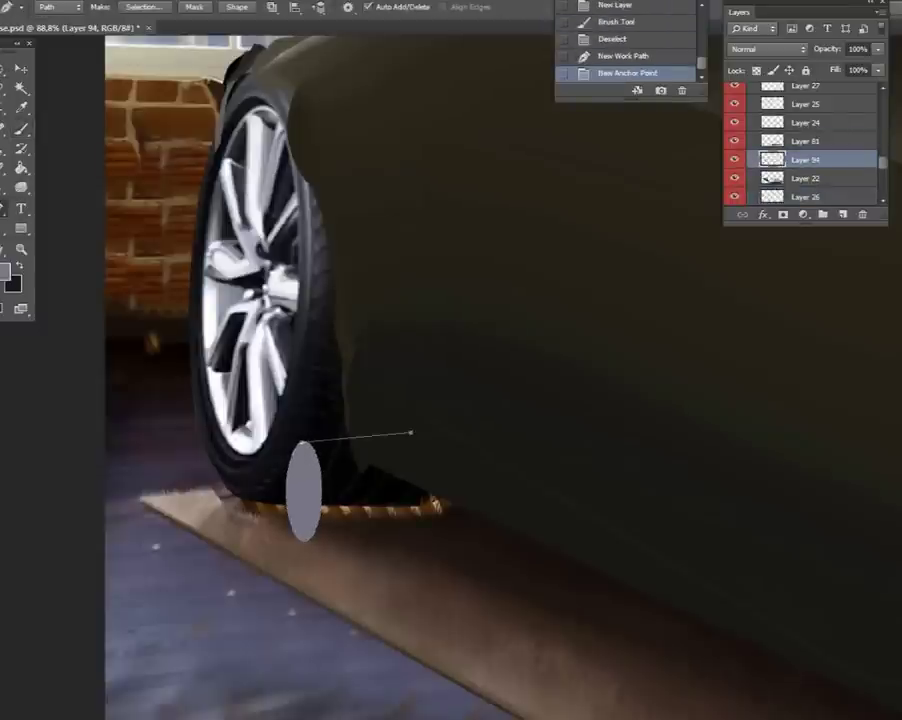
Turn the cylinder outline into a selection and paint its body black on a new layer.
left_click_drag(345, 441, 345, 439)
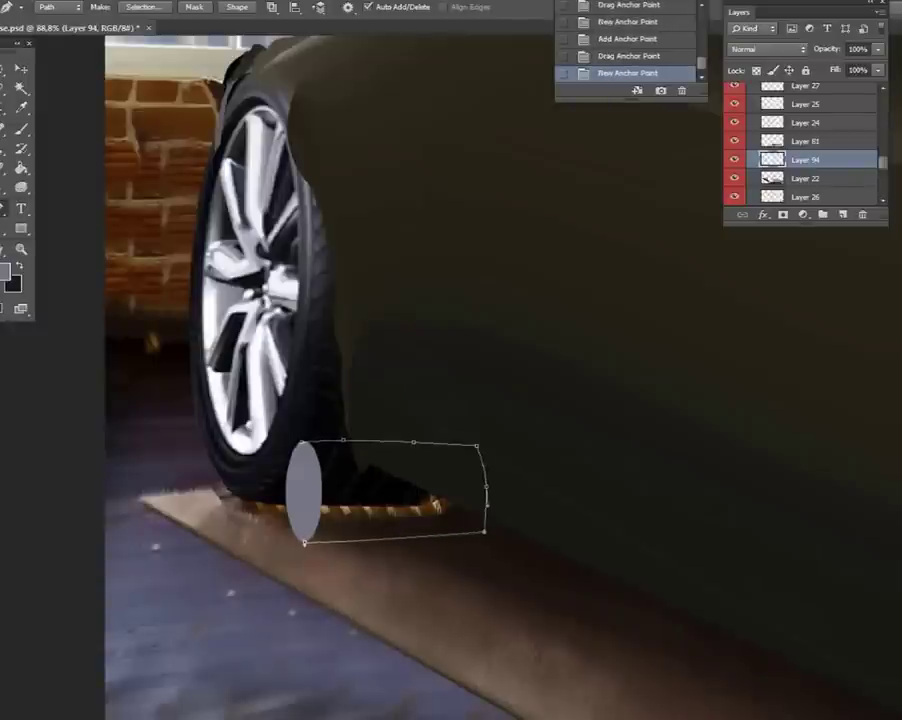
right_click(393, 118)
left_click(445, 184)
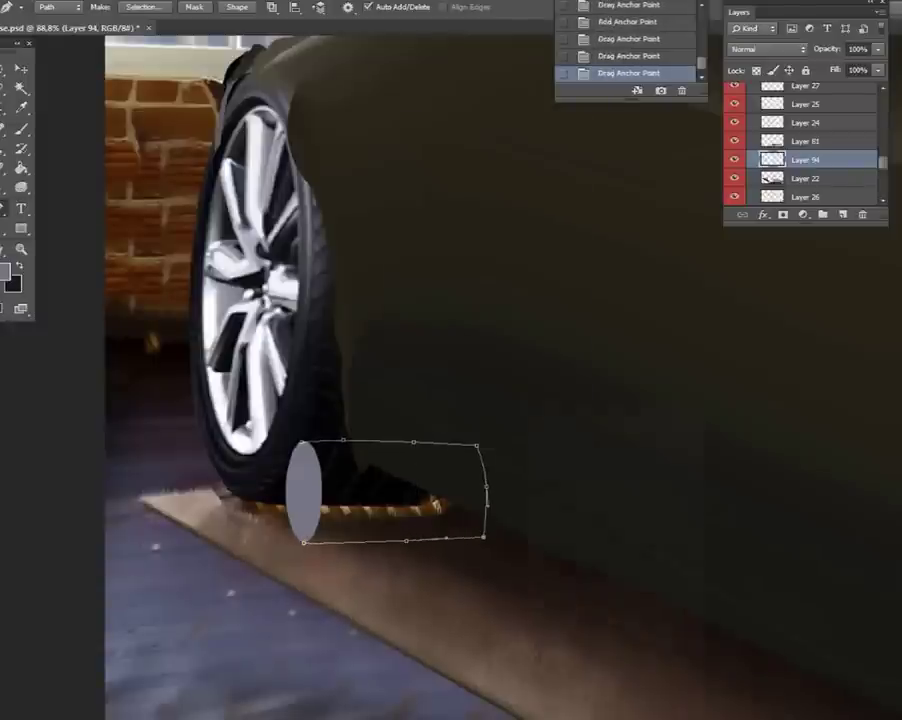
left_click(543, 192)
key("ctrl+z")
key("i")
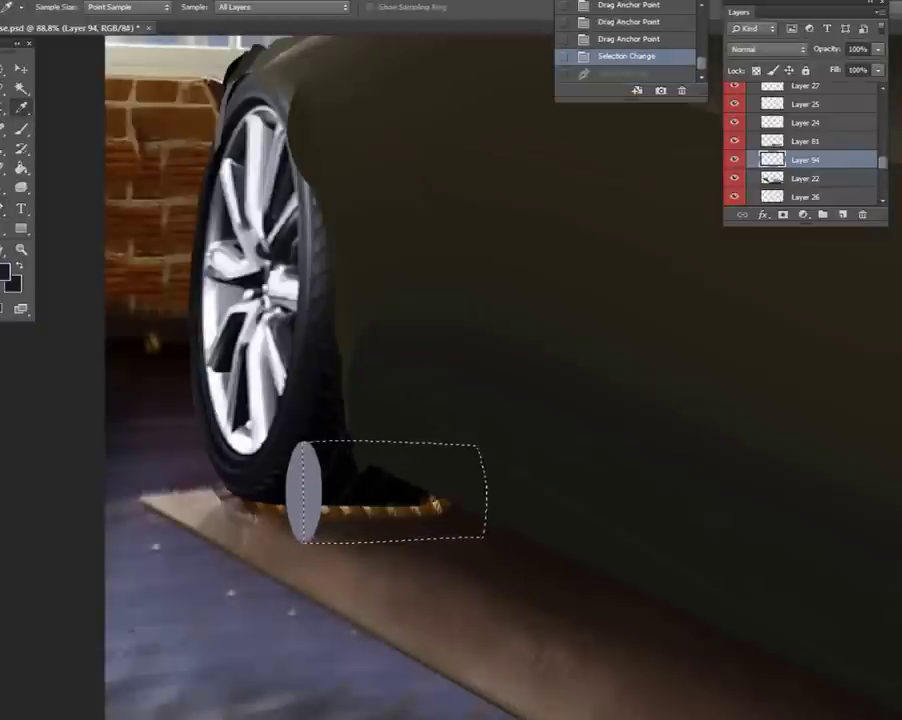
key("ctrl+shift+alt+n")
key("b")
mouse_move(330, 490)
left_mouse_down()
mouse_move(470, 495)
mouse_move(475, 510)
left_mouse_up()
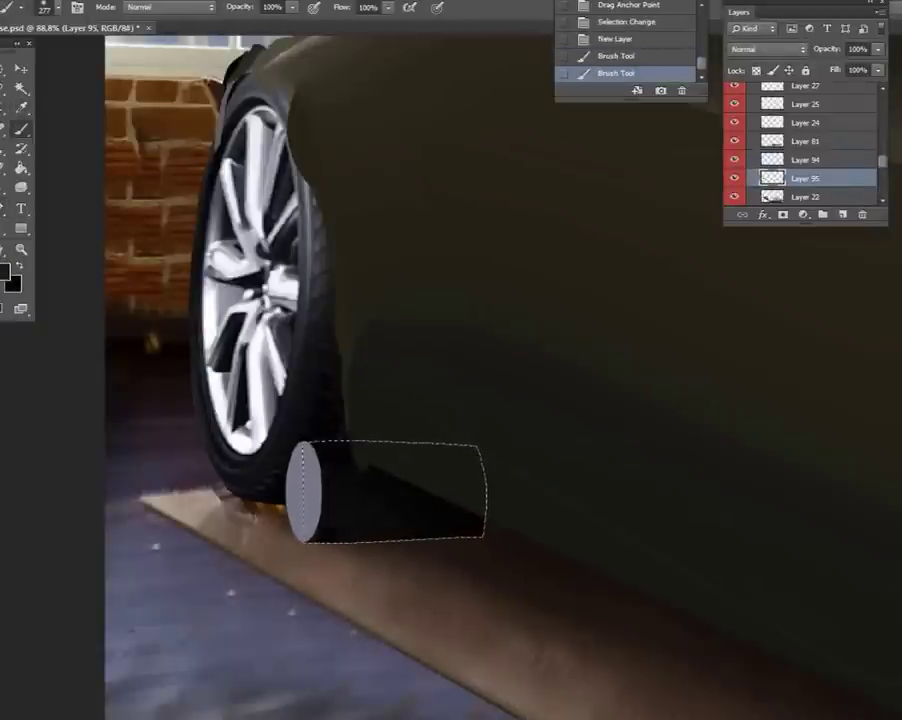
key("m")
Place a second grey oval under the tyre's rear for the second stand.
key("ctrl+d")
left_click_drag(214, 452, 214, 452)
mouse_move(210, 432)
left_mouse_down()
mouse_move(216, 424)
mouse_move(200, 470)
left_mouse_up()
key("b")
left_click(305, 490, "alt")
key("m")
Paint the second stand's dark body on a new layer and deselect.
key("ctrl+d")
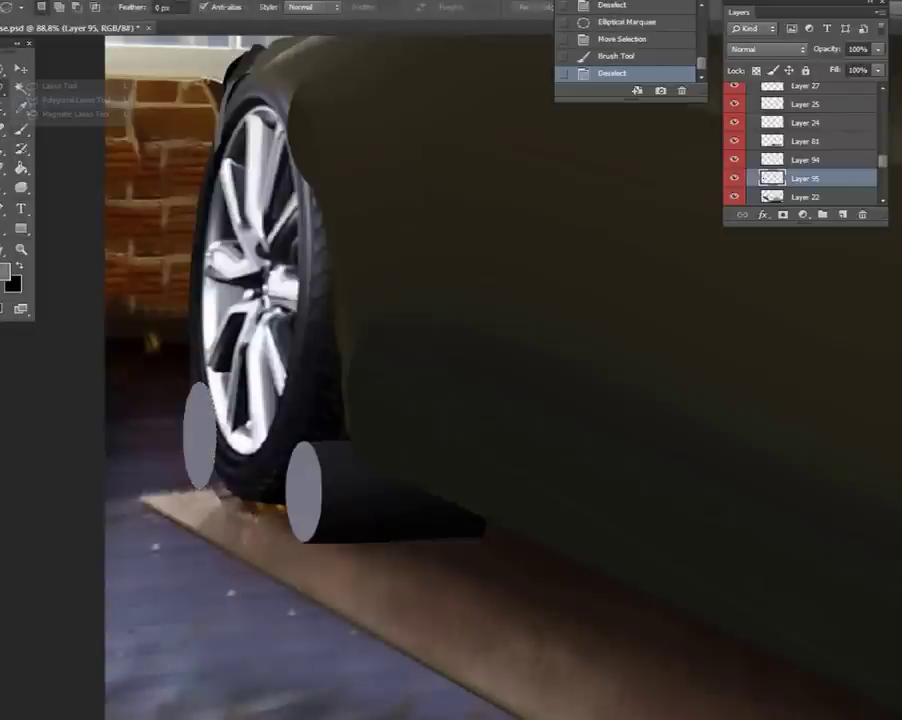
key("Return")
key("b")
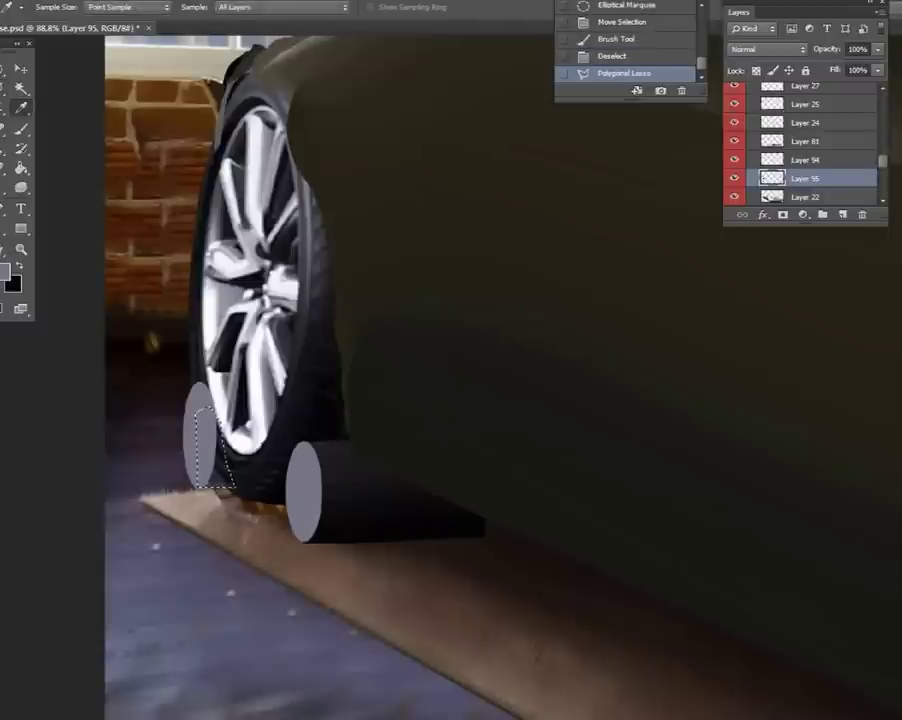
left_click(150, 300, "alt")
key("alt+[")
key("ctrl+shift+alt+n")
left_click_drag(215, 420, 220, 480)
key("ctrl+d")
key("m")
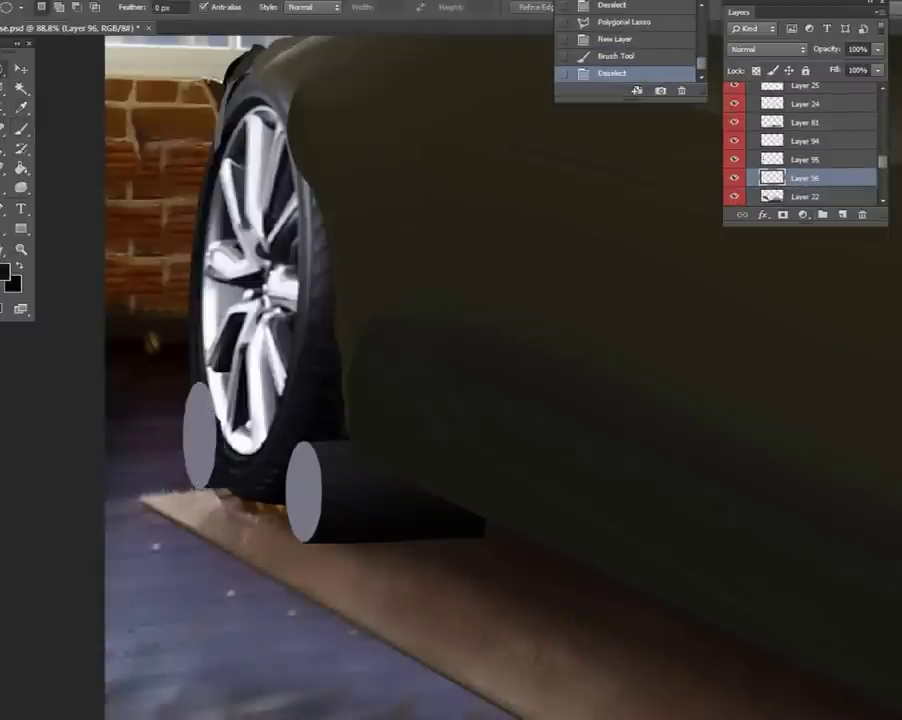
Load the saved tyre selection on Layer 21, erase dark paint along the tyre edge, then deselect.
left_click(800, 233)
left_click(582, 183)
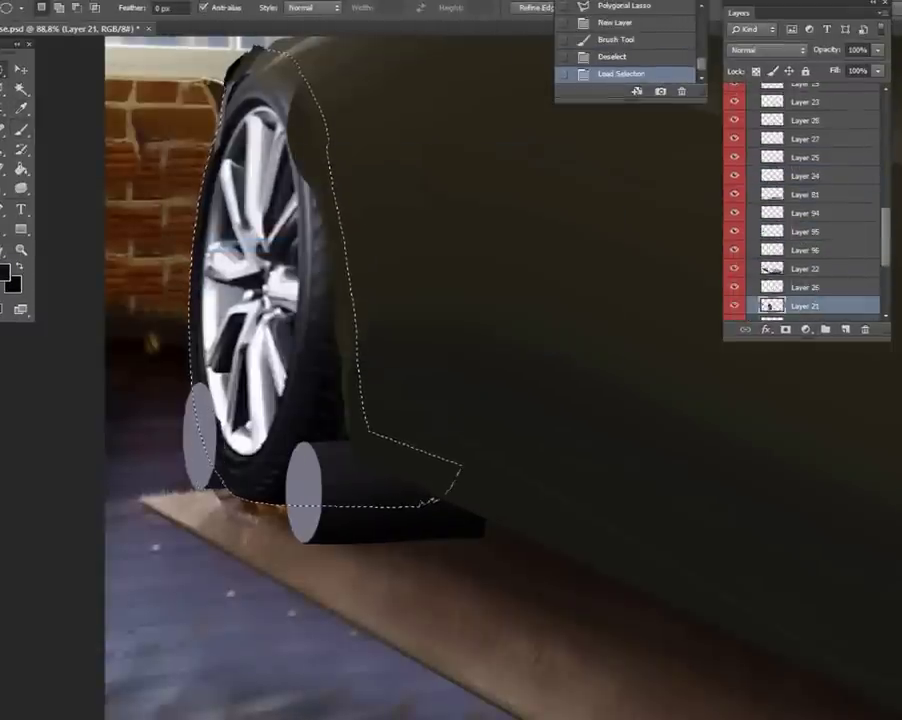
left_click(805, 231)
key("e")
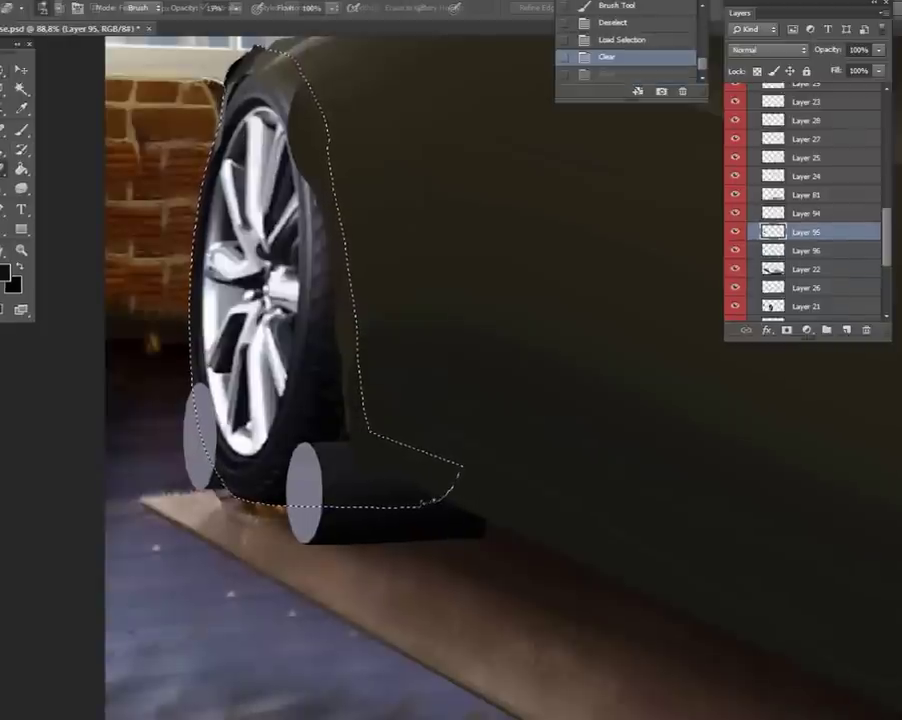
left_click_drag(160, 200, 200, 240)
left_click_drag(250, 300, 265, 350)
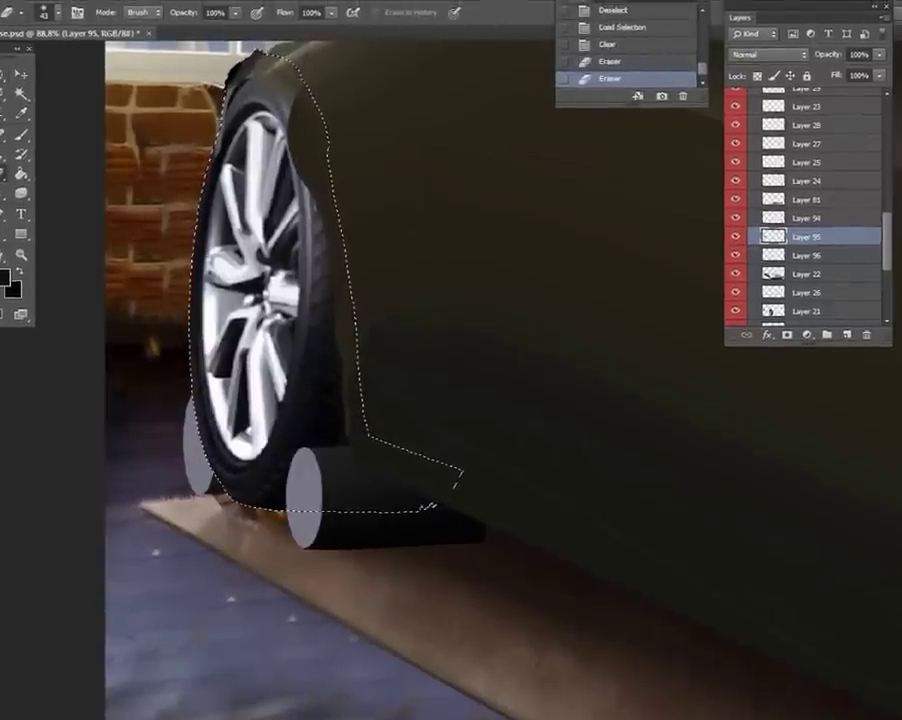
key("m")
key("ctrl+d")
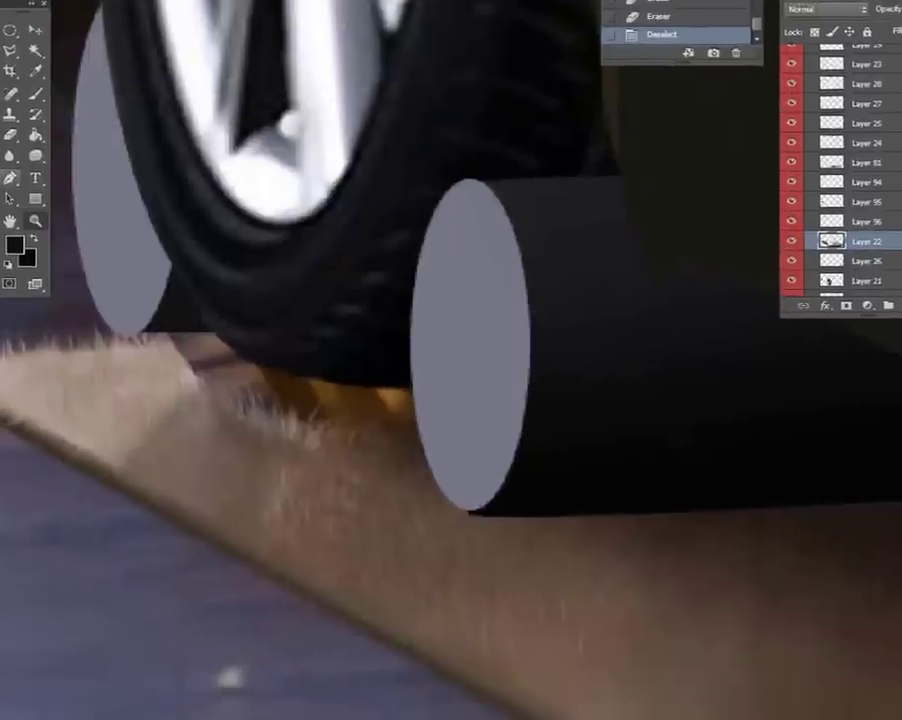
Smudge the rug fur and tyre's dark texture together under the tyre.
left_click_drag(265, 308, 280, 330)
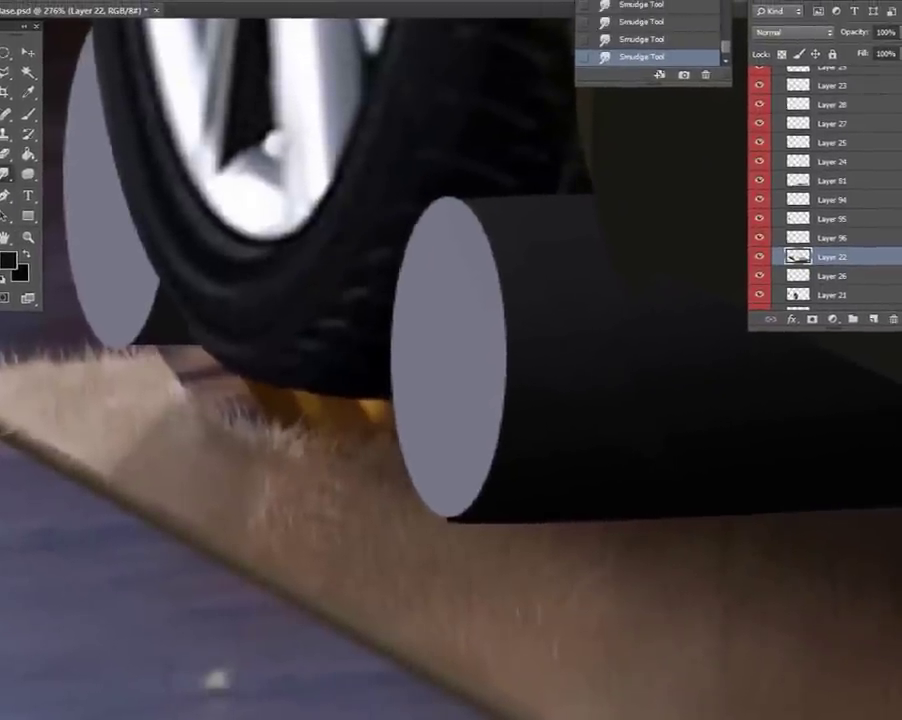
left_click_drag(195, 372, 282, 393)
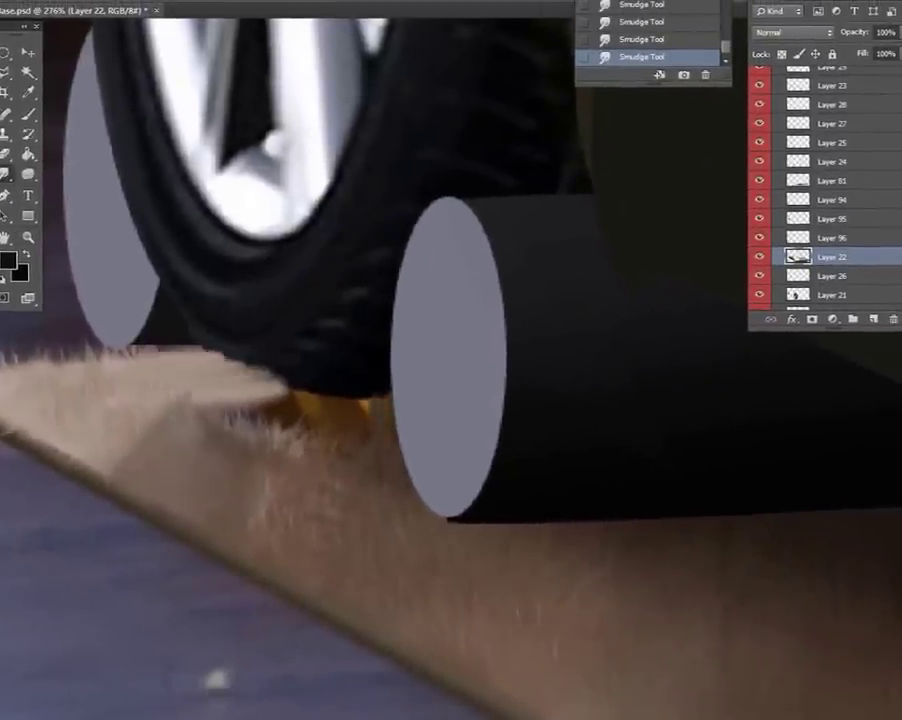
left_click_drag(200, 350, 380, 395)
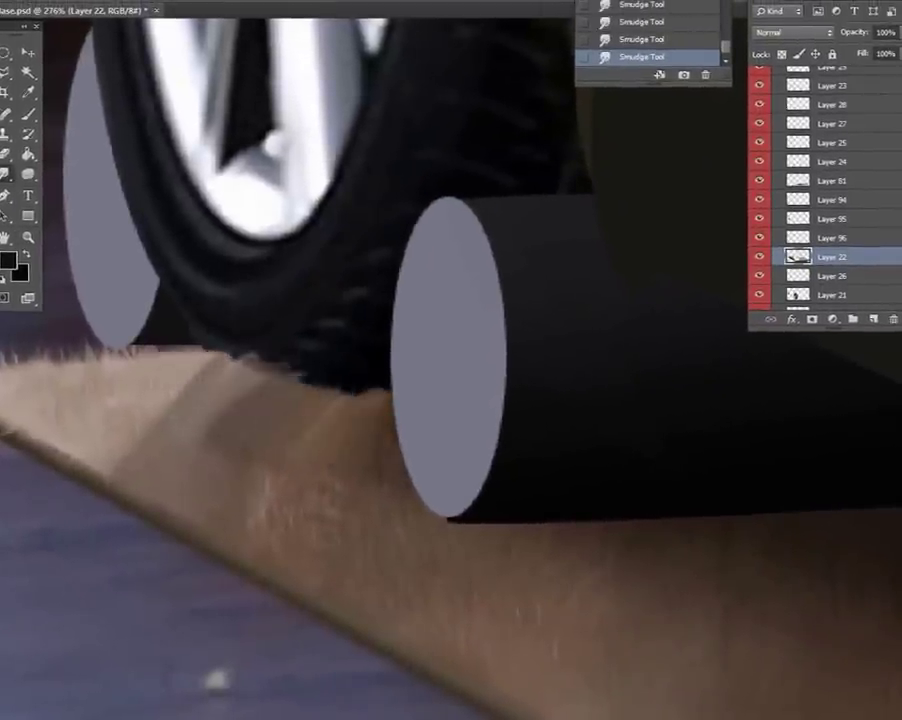
right_click(228, 346)
key("Escape")
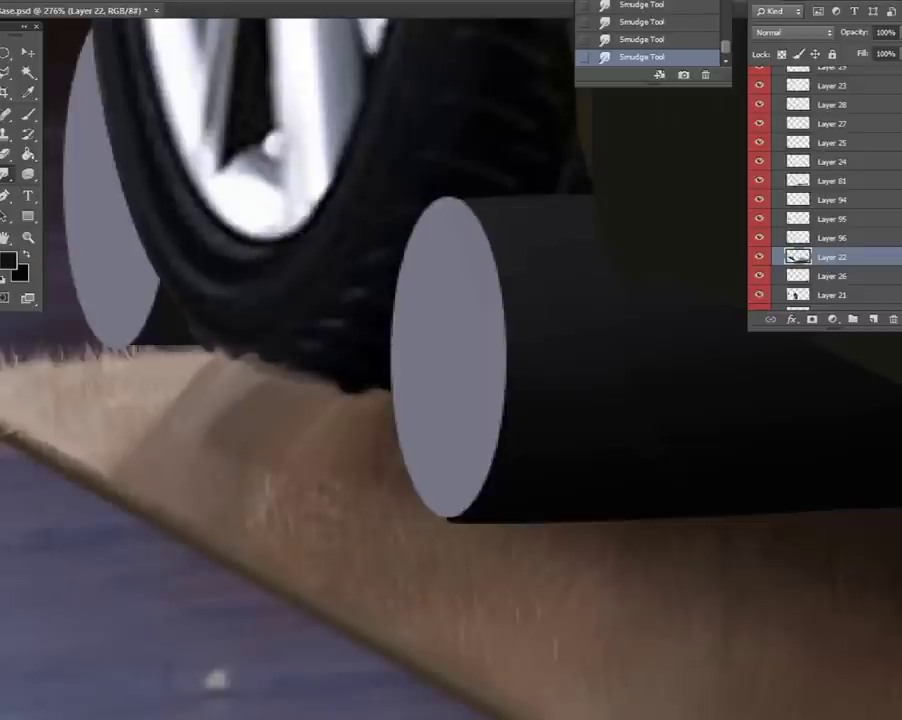
left_click_drag(280, 480, 360, 525)
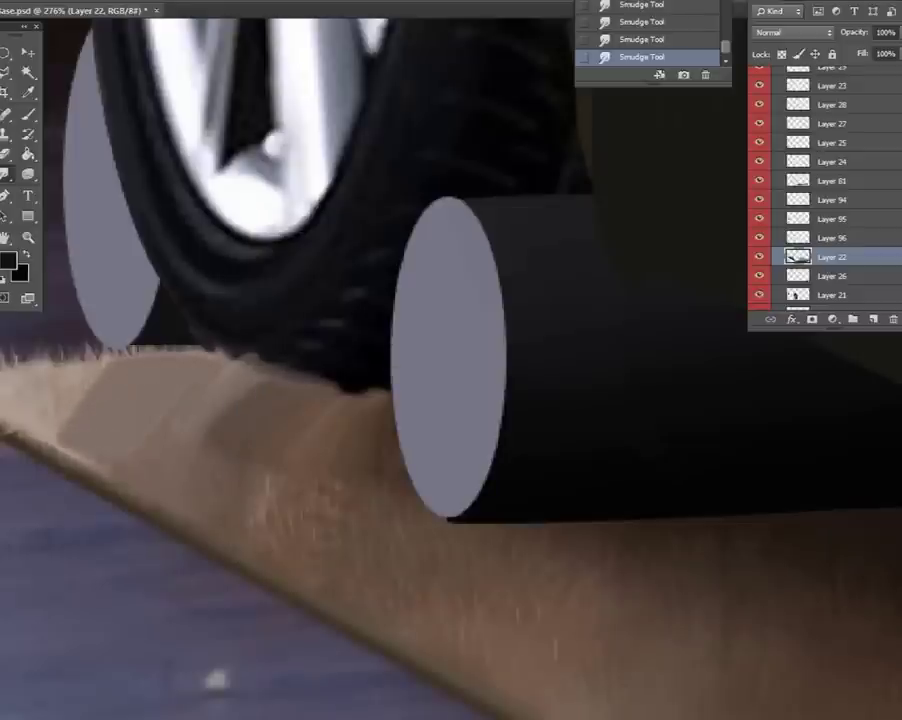
Bend a curved shadow path into the cylinder and turn it into a selection.
key("Return")
key("ctrl+d")
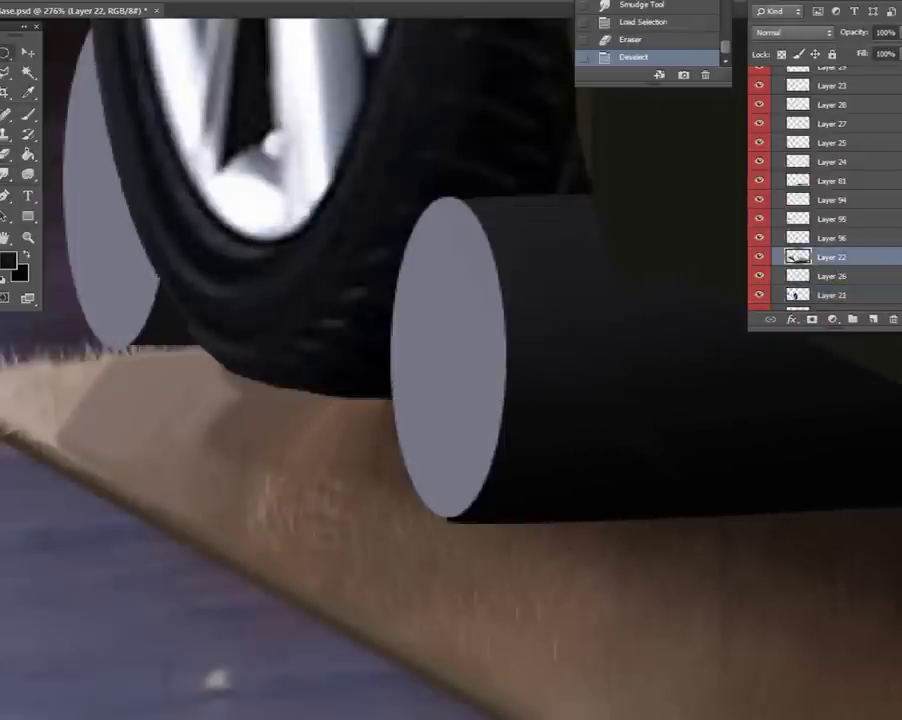
left_click_drag(282, 401, 153, 418)
left_click_drag(383, 381, 466, 378)
right_click(564, 78)
left_click(600, 143)
Paint the shadow inside the path selection, deselect, and merge the layer down.
key("Return")
key("b")
mouse_move(250, 420)
left_mouse_down()
mouse_move(420, 440)
mouse_move(420, 450)
left_mouse_up()
key("ctrl+d")
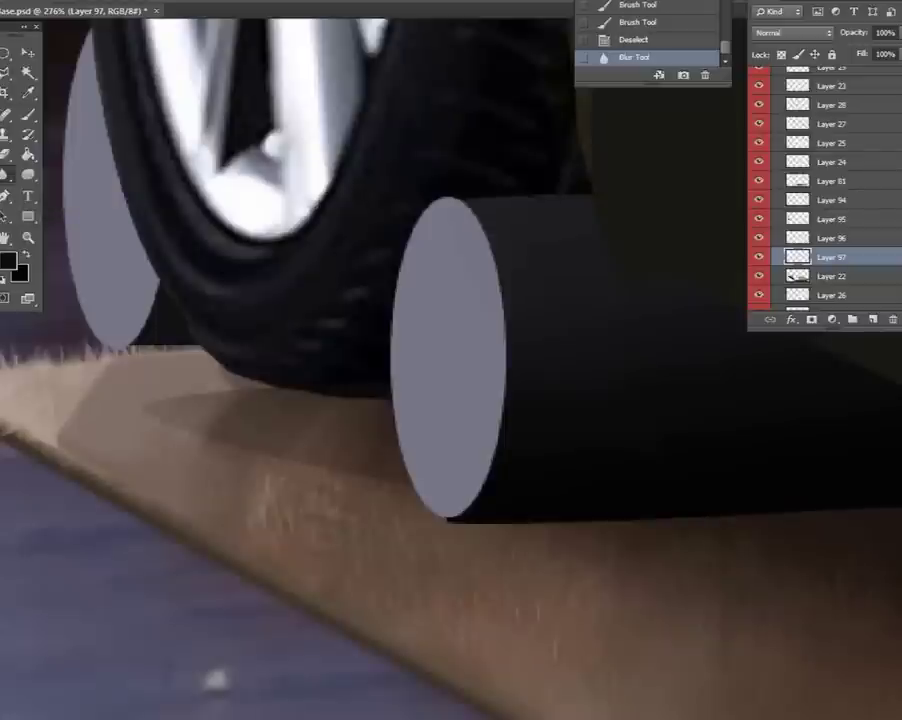
key("alt+bracketright")
key("alt+bracketright")
key("alt+bracketright")
key("ctrl+e")
key("ctrl+e")
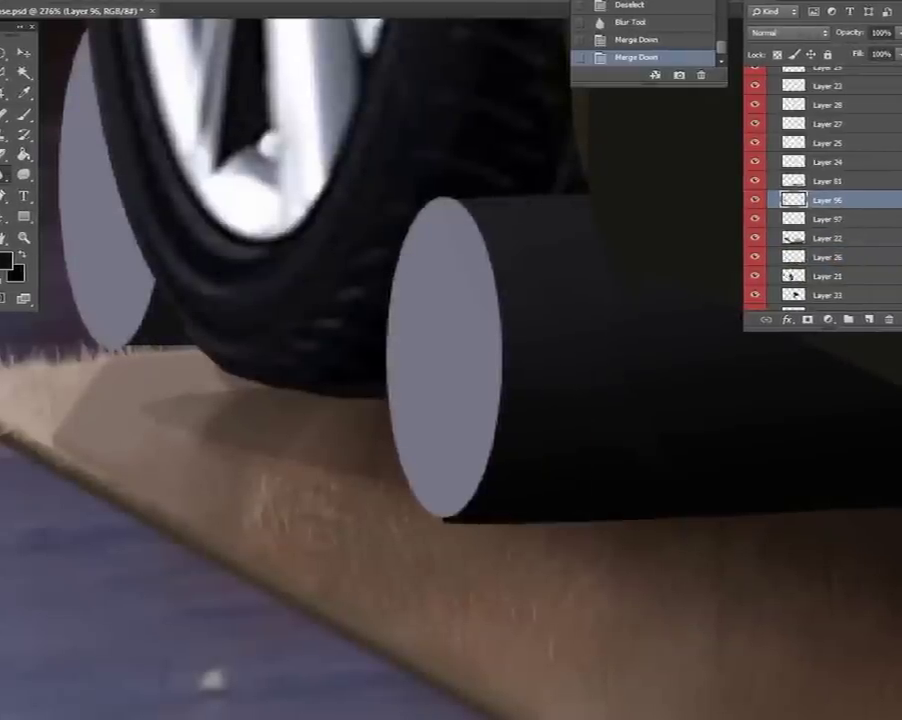
Smudge the cylinder's bottom edge into the rug fur.
right_click(612, 527)
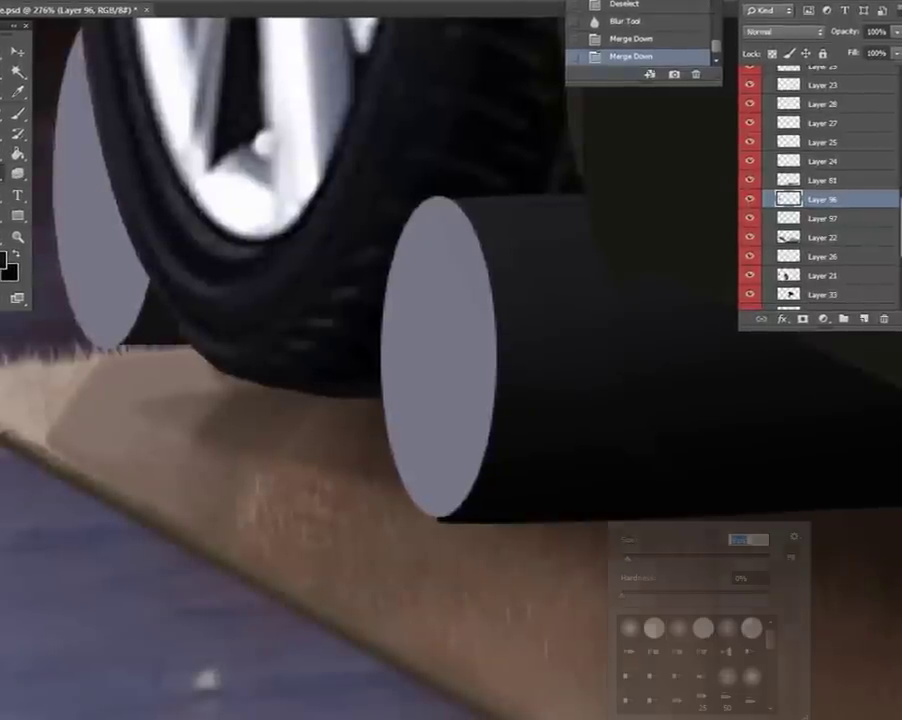
left_click_drag(440, 510, 570, 512)
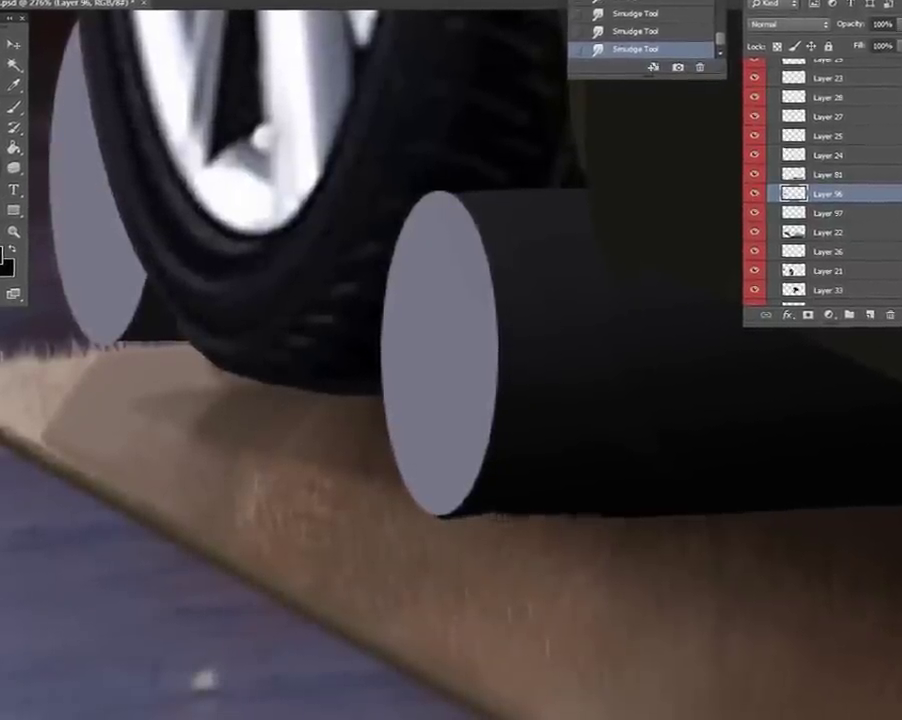
left_click_drag(280, 365, 400, 362)
left_click_drag(400, 200, 600, 205)
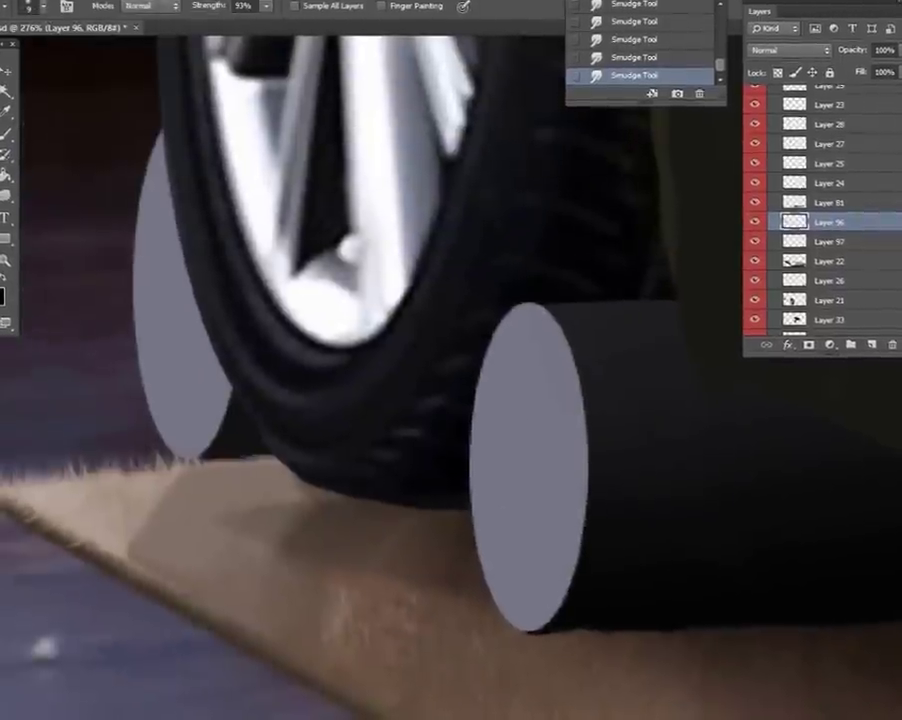
Move through Layers 21, 22 and 97 and erase stray smudging near the cylinder.
left_click(825, 302)
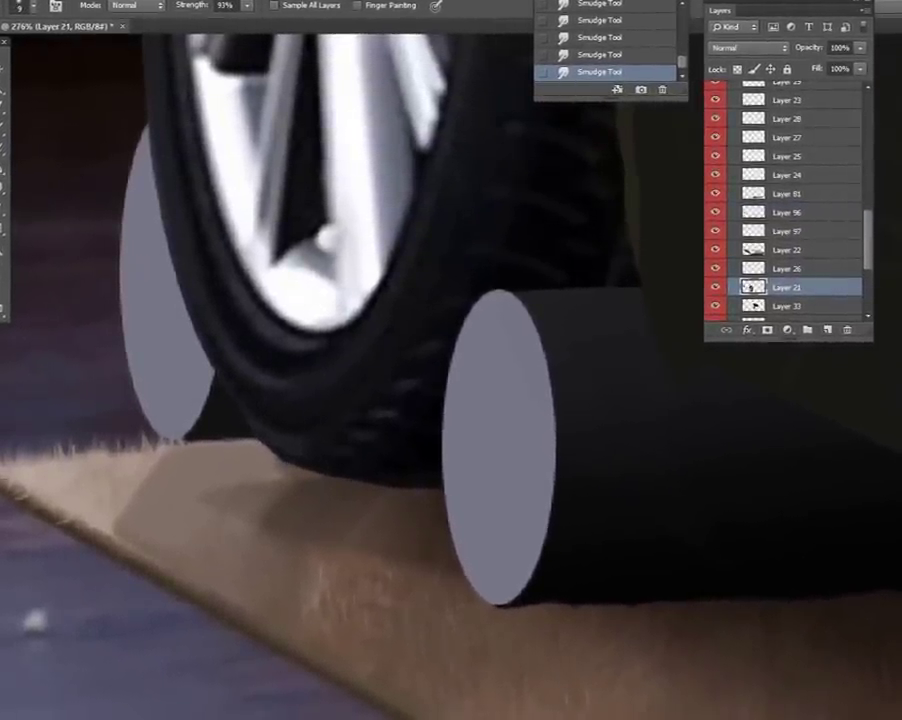
right_click(217, 482)
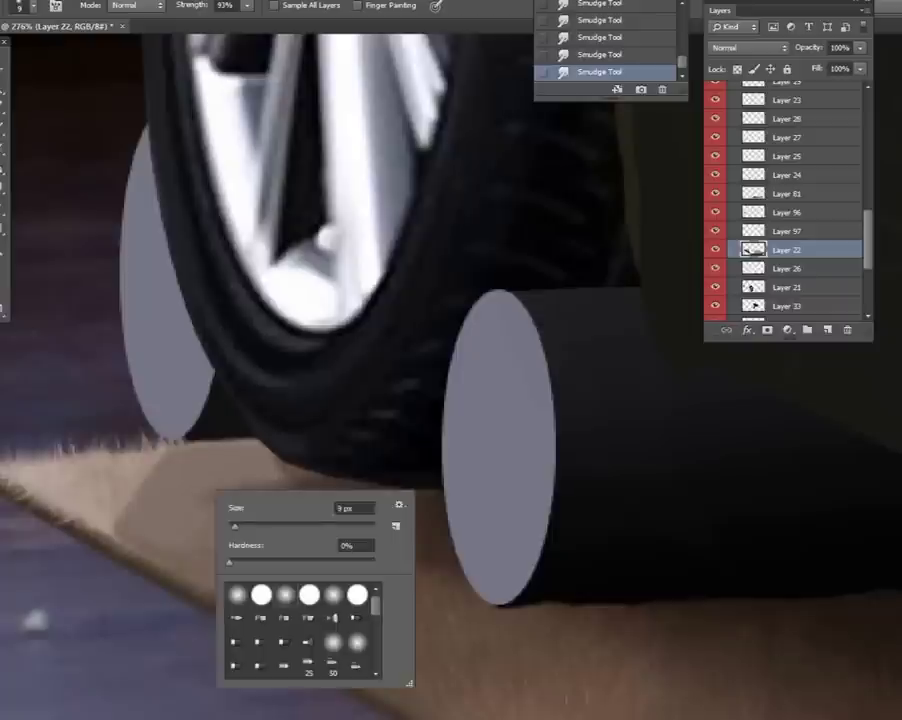
left_click(786, 249)
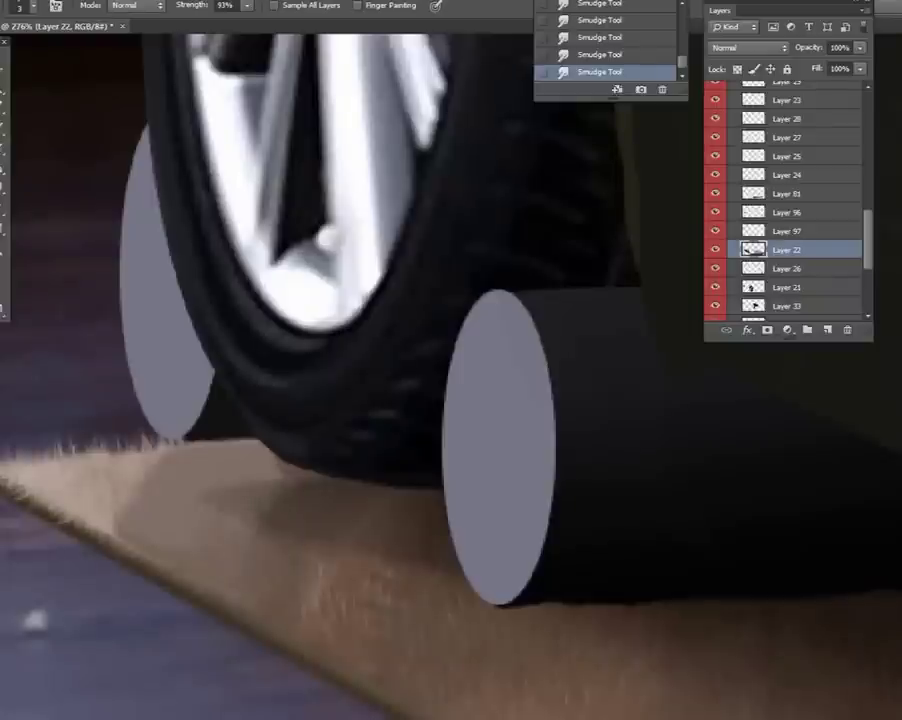
key("alt+bracketright")
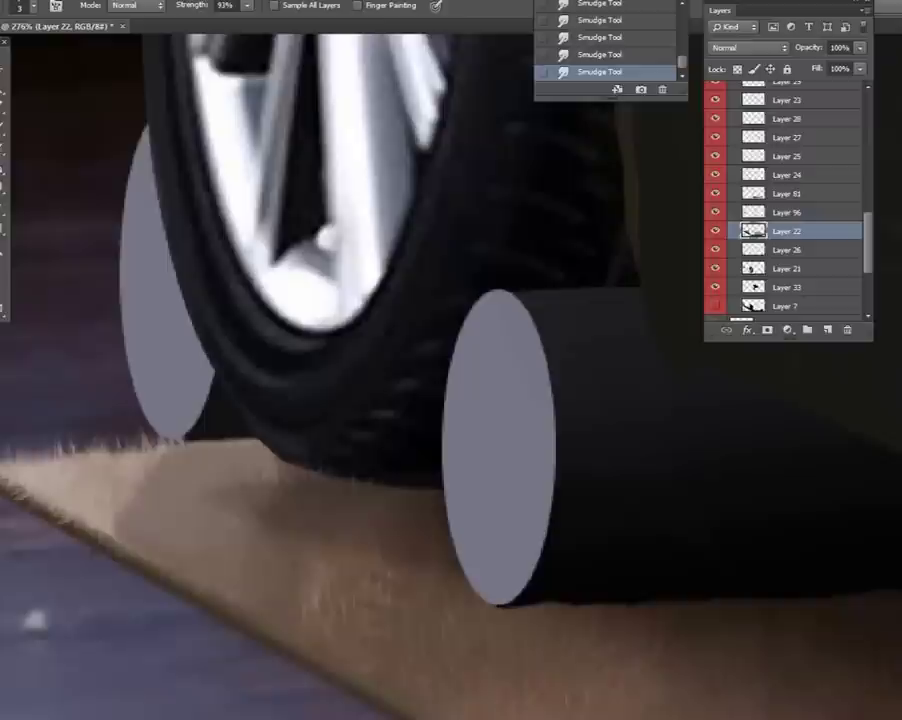
key("e")
right_click(417, 398)
left_click(417, 398)
On a new layer, paint and blur a soft dark shadow under the tyre at 51% opacity.
key("ctrl+shift+alt+n")
key("b")
right_click(455, 466)
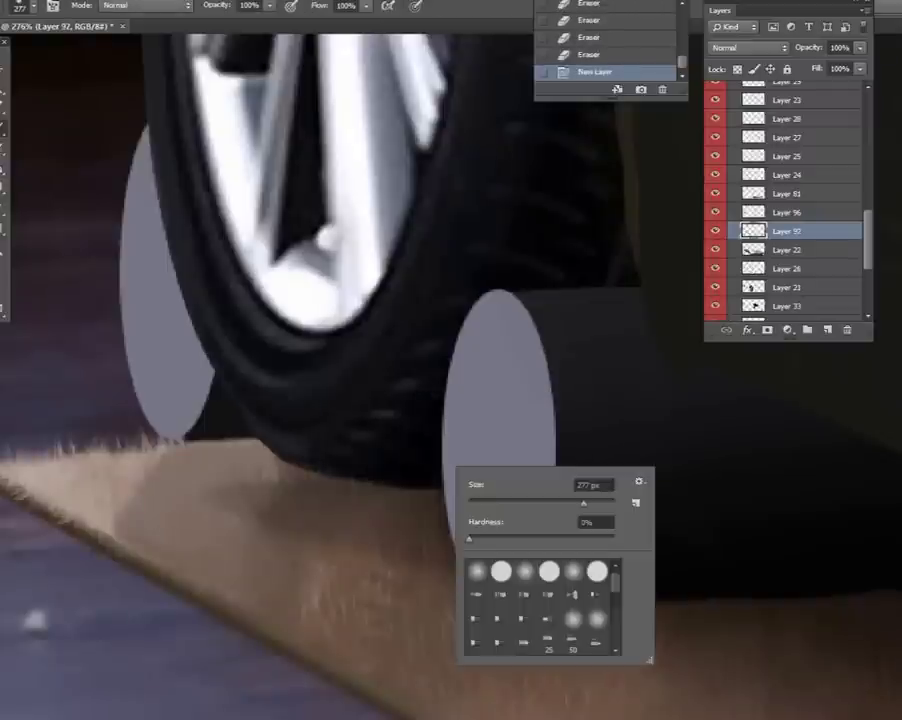
key("Return")
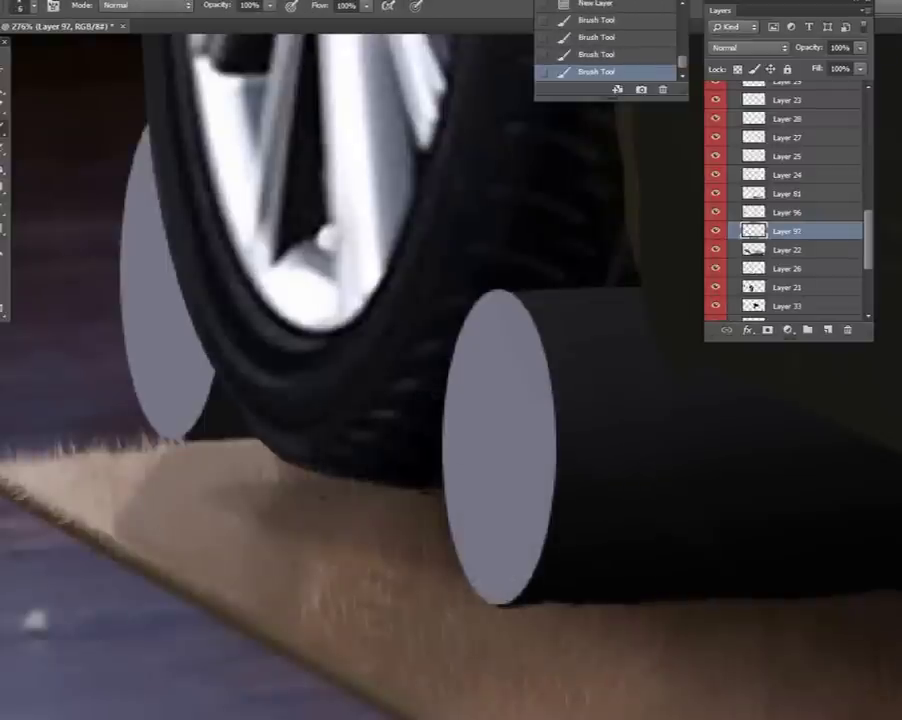
left_click_drag(309, 501, 345, 495)
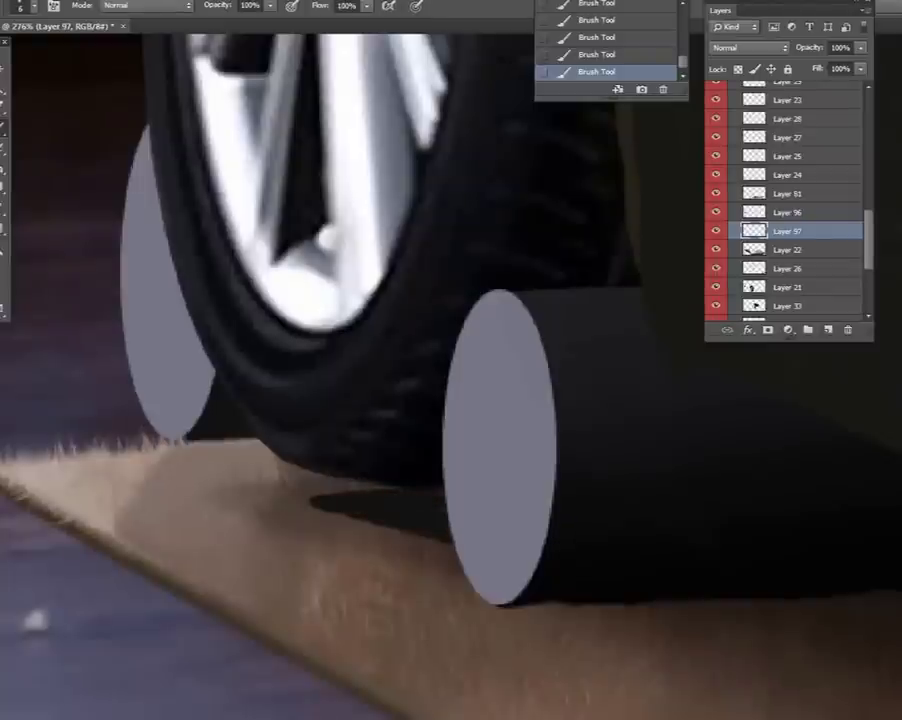
right_click(3, 146)
left_click(25, 154)
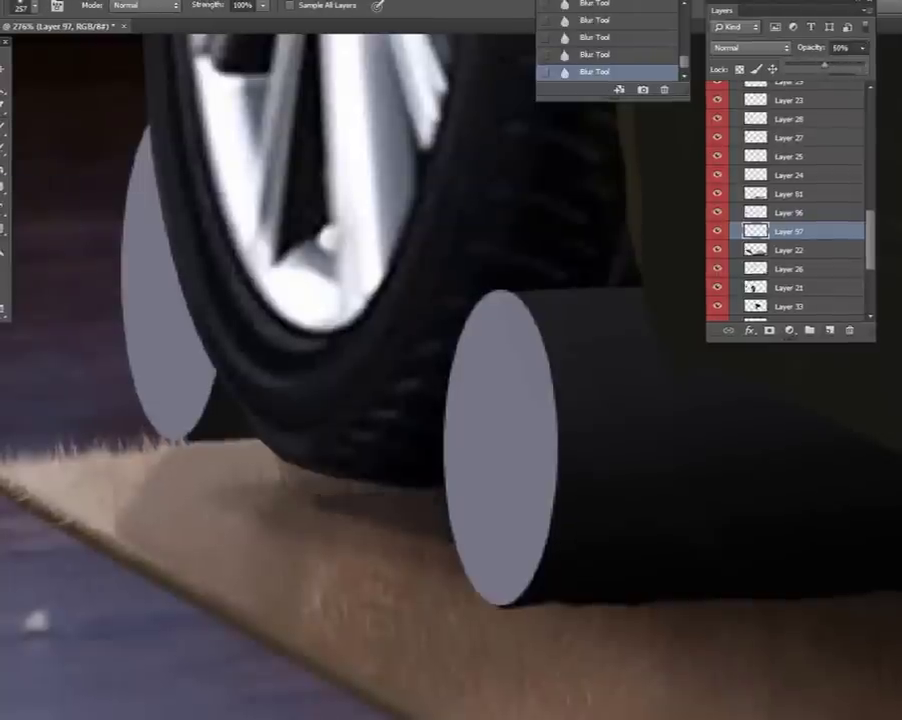
key("ctrl+0")
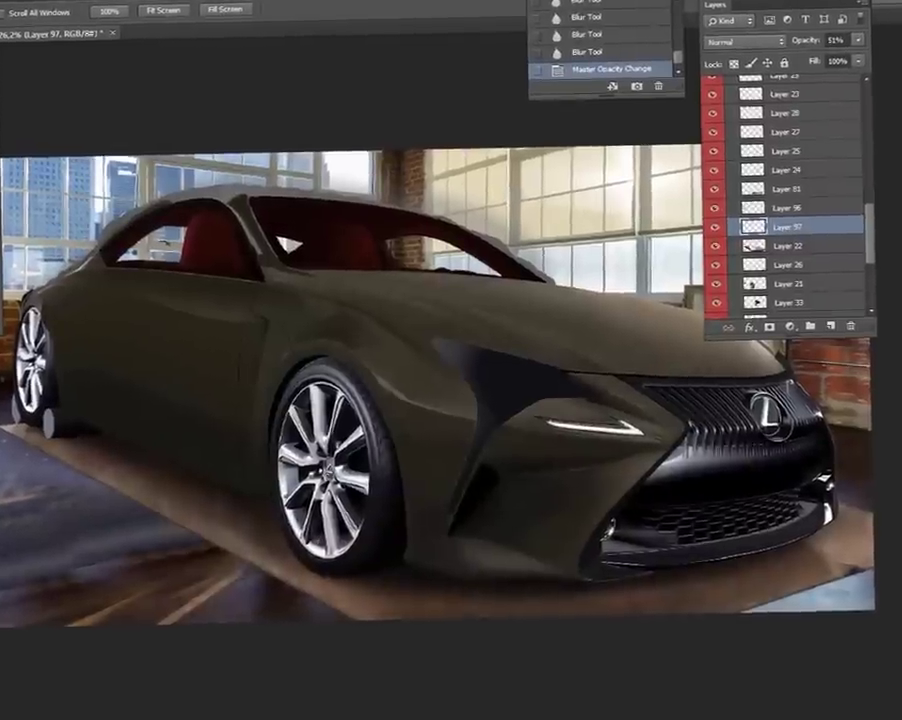
Zoom in on the wheel area and set the foreground colour to #0000ff.
key("z")
left_click_drag(13, 398, 60, 398)
key("b")
left_click(6, 272)
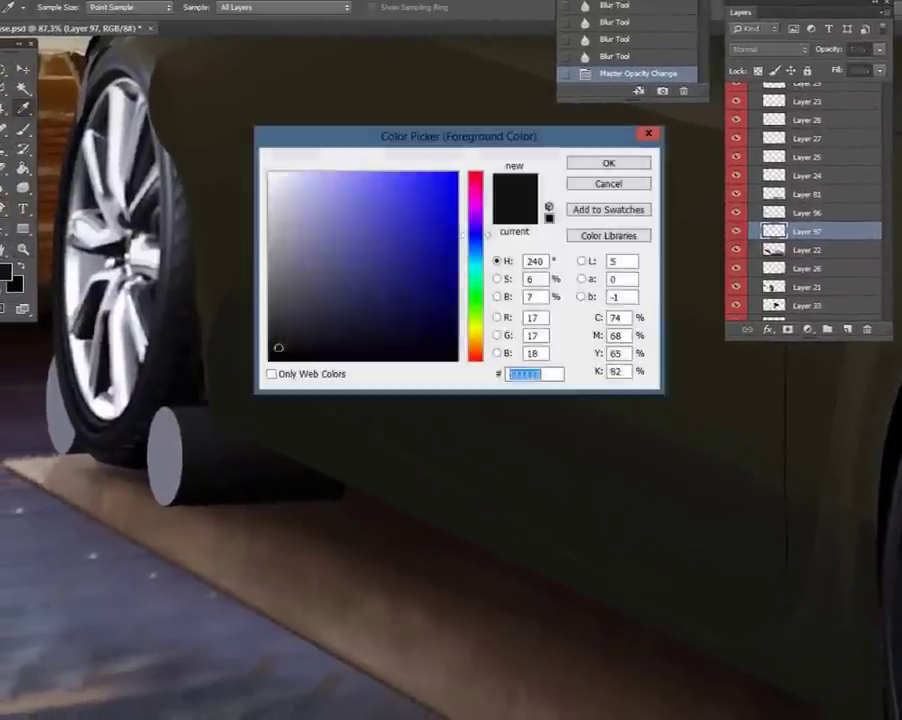
type("0000ff")
key("Return")
On a new layer, draw blue fender lines and show Layer 3's line-art outlines.
key("ctrl+shift+alt+n")
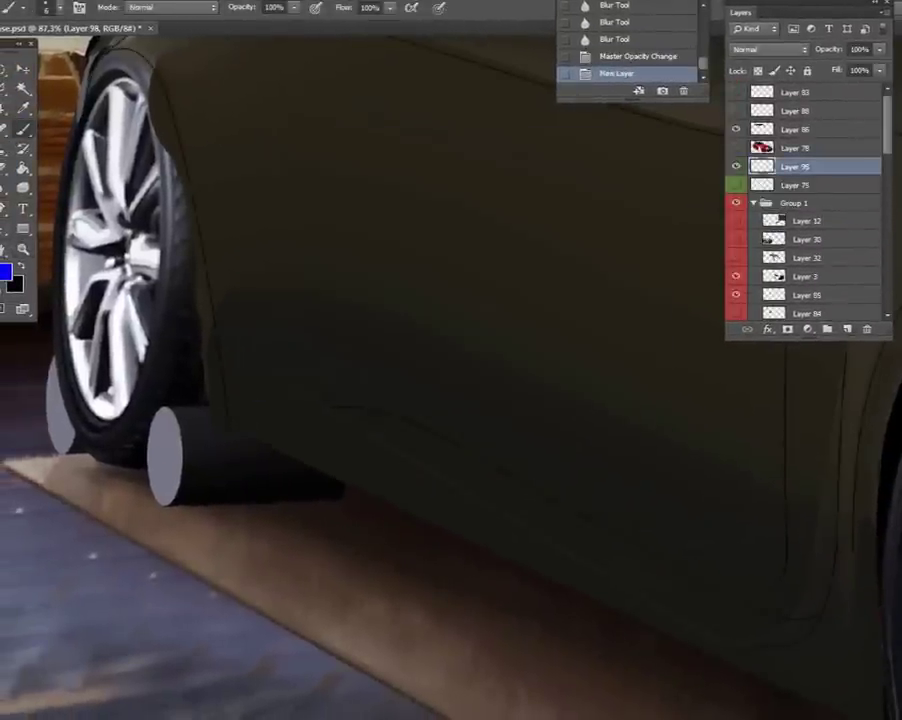
left_click(268, 443, "shift")
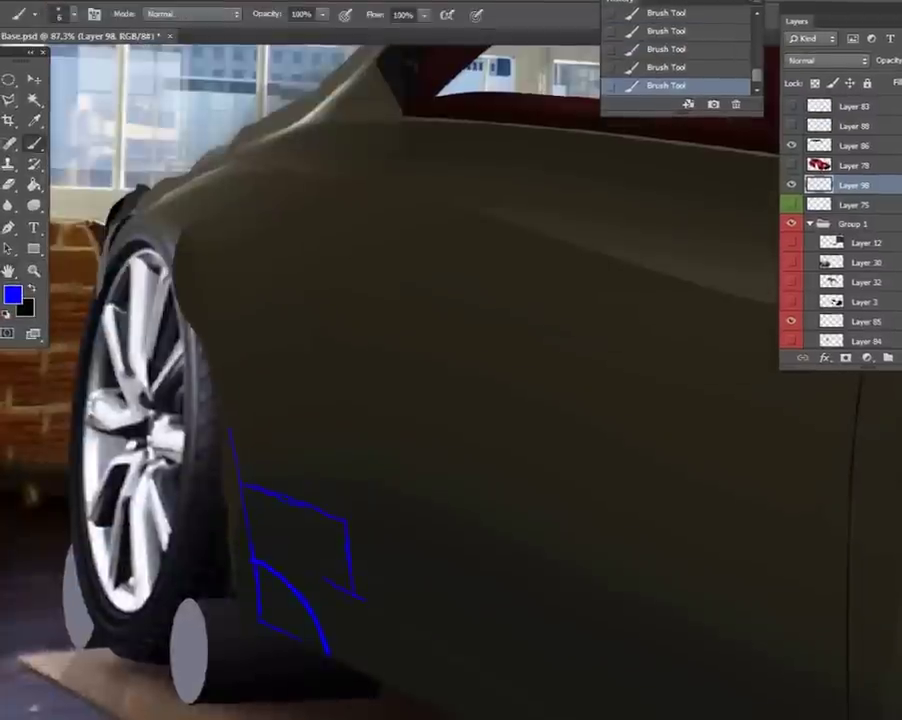
left_click_drag(243, 160, 330, 470)
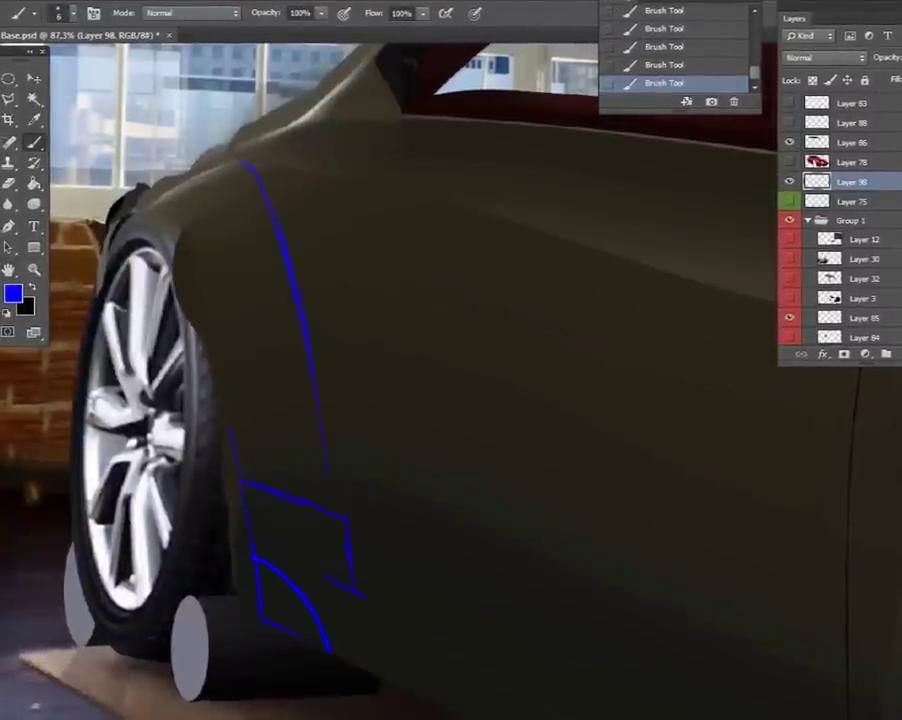
left_click(790, 298)
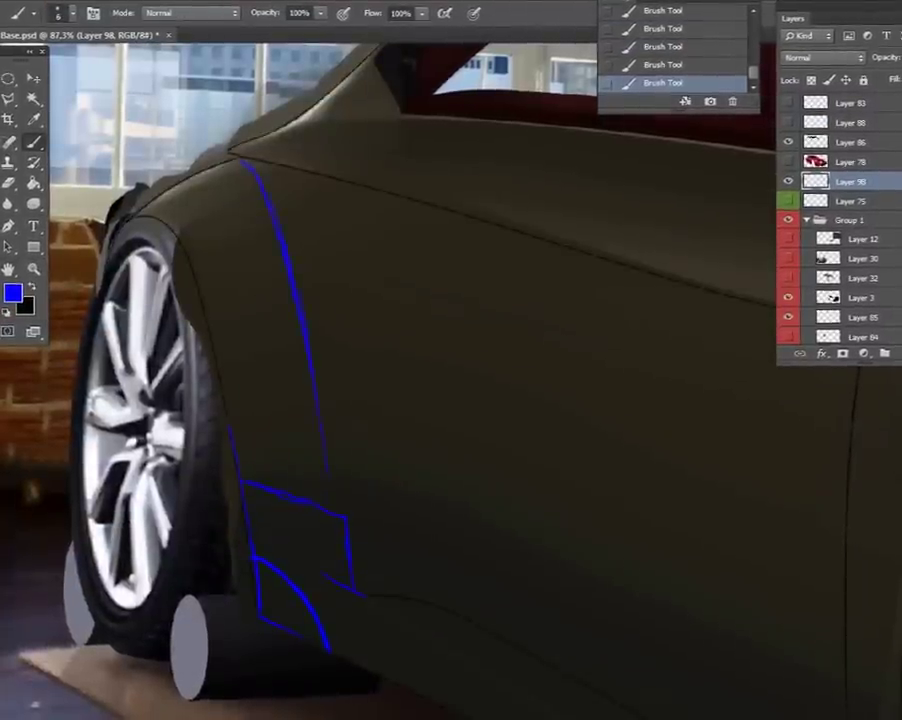
mouse_move(115, 225)
left_mouse_down()
mouse_move(178, 182)
mouse_move(188, 238)
left_mouse_up()
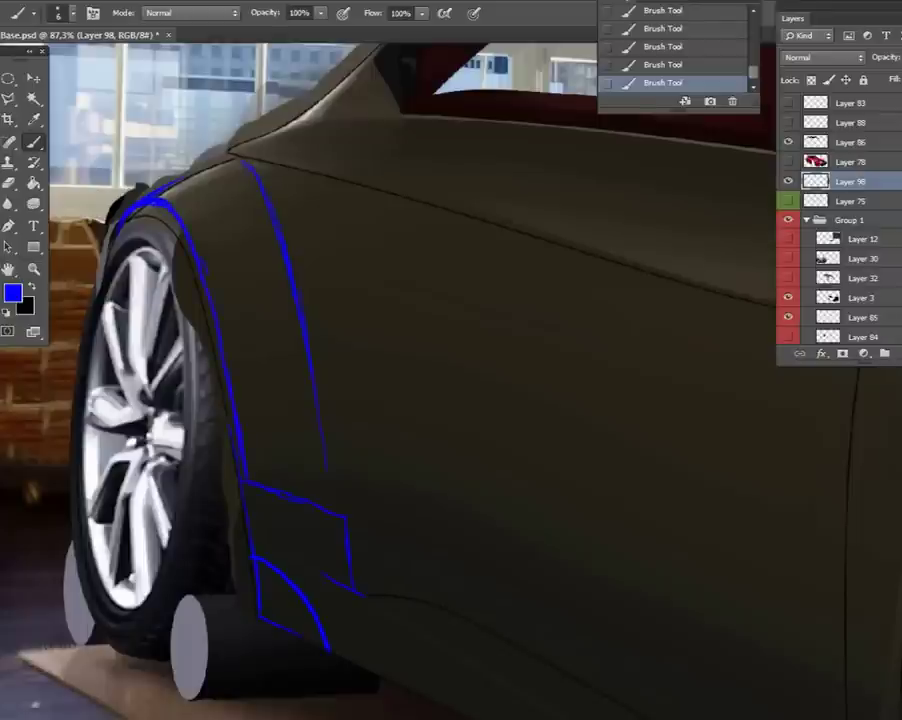